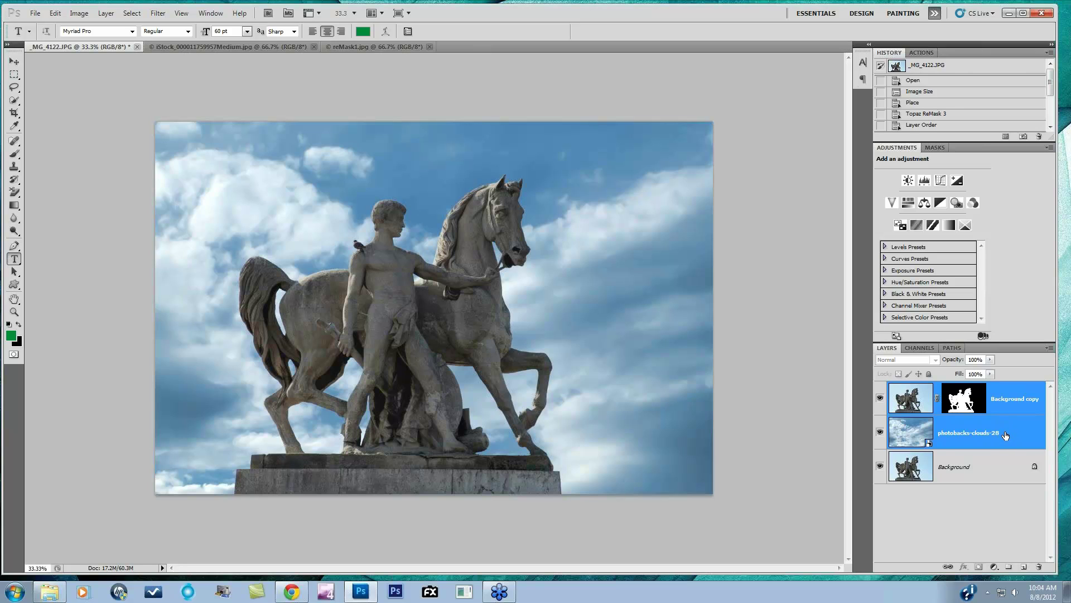
Delete the masked statue copy and the clouds layer, and duplicate the Background layer.
{"action": "left_click_drag", "start_coordinate": [1005, 435], "coordinate": [1040, 566]}
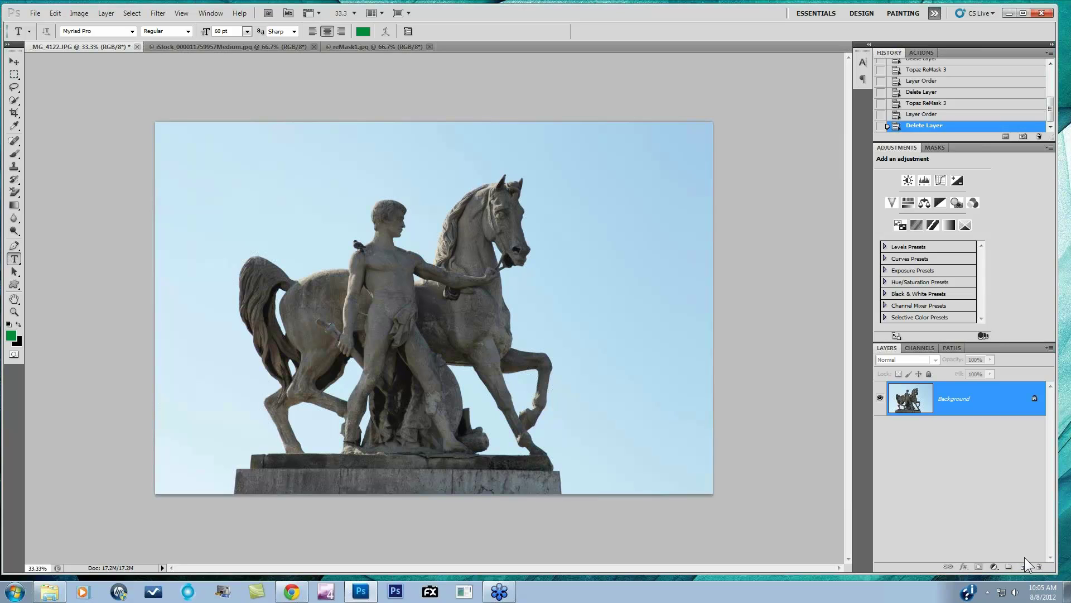
{"action": "left_click_drag", "start_coordinate": [994, 409], "coordinate": [1024, 564]}
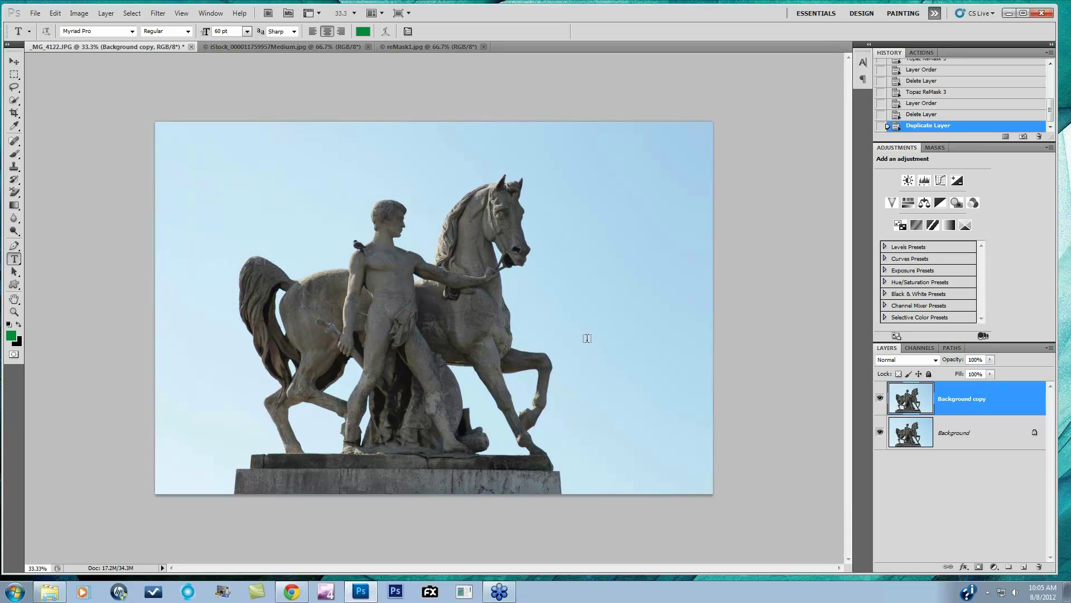
Open the Topaz ReMask 3 filter on the duplicated Background layer.
{"action": "left_click", "coordinate": [152, 15]}
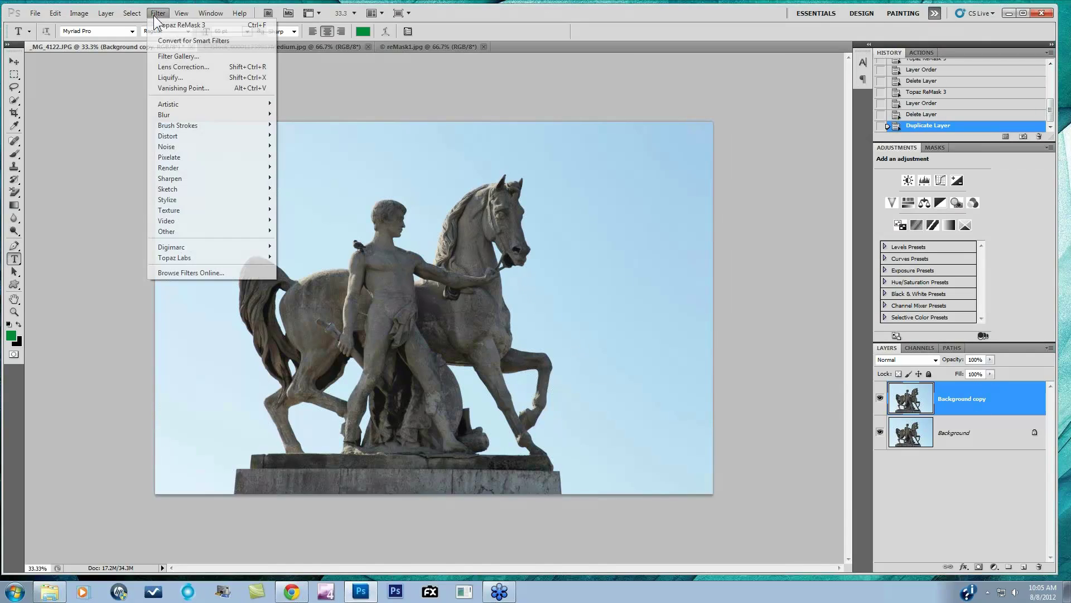
{"action": "mouse_move", "coordinate": [182, 260]}
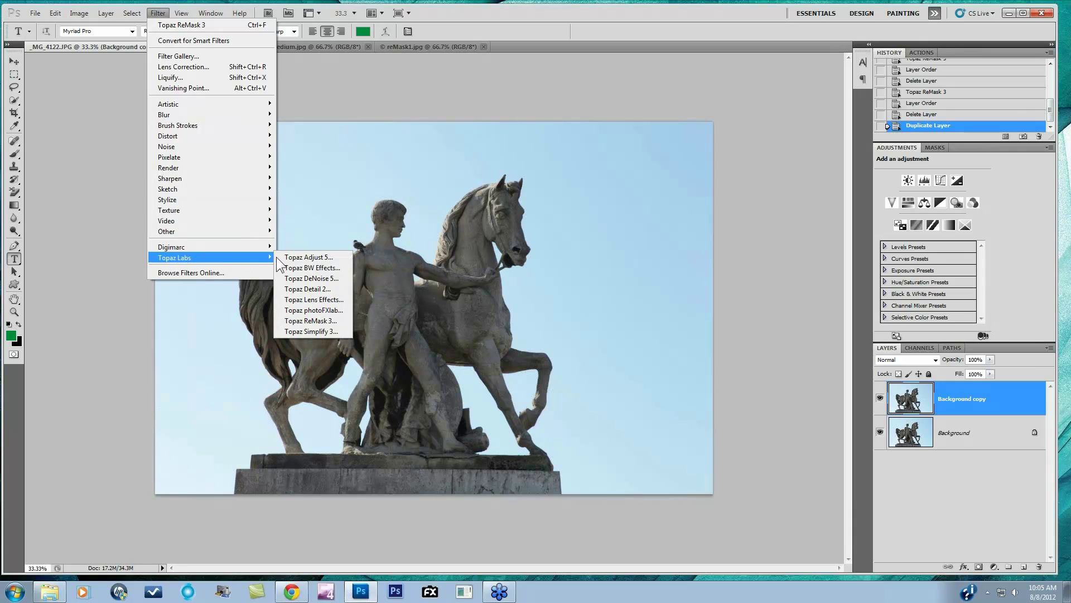
{"action": "left_click", "coordinate": [305, 319]}
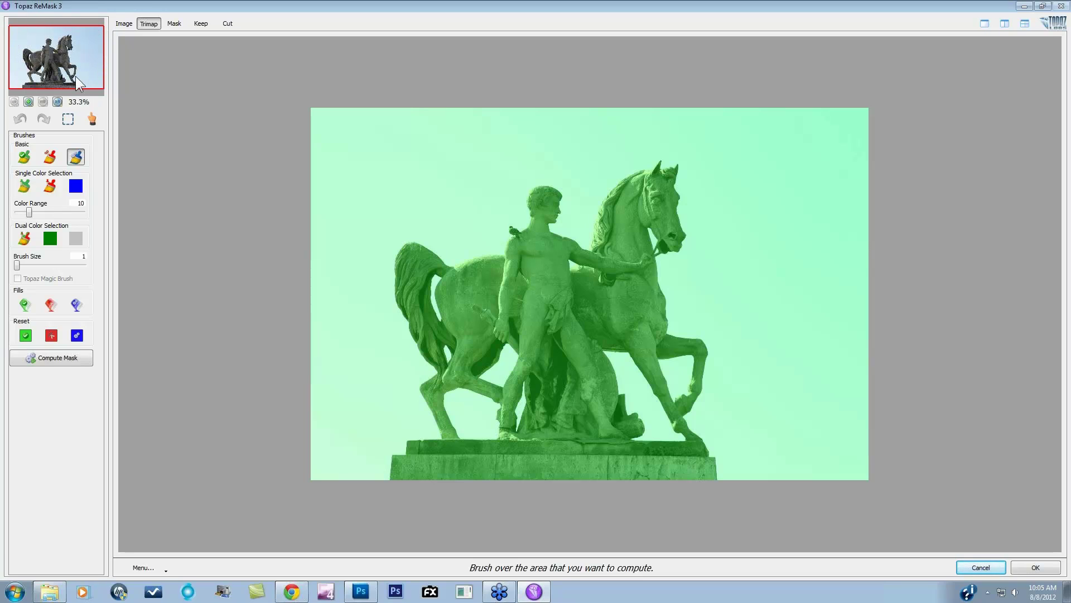
Examine the statue's edges and gaps at magnifications from the full image up to 100%.
{"action": "left_click", "coordinate": [28, 101]}
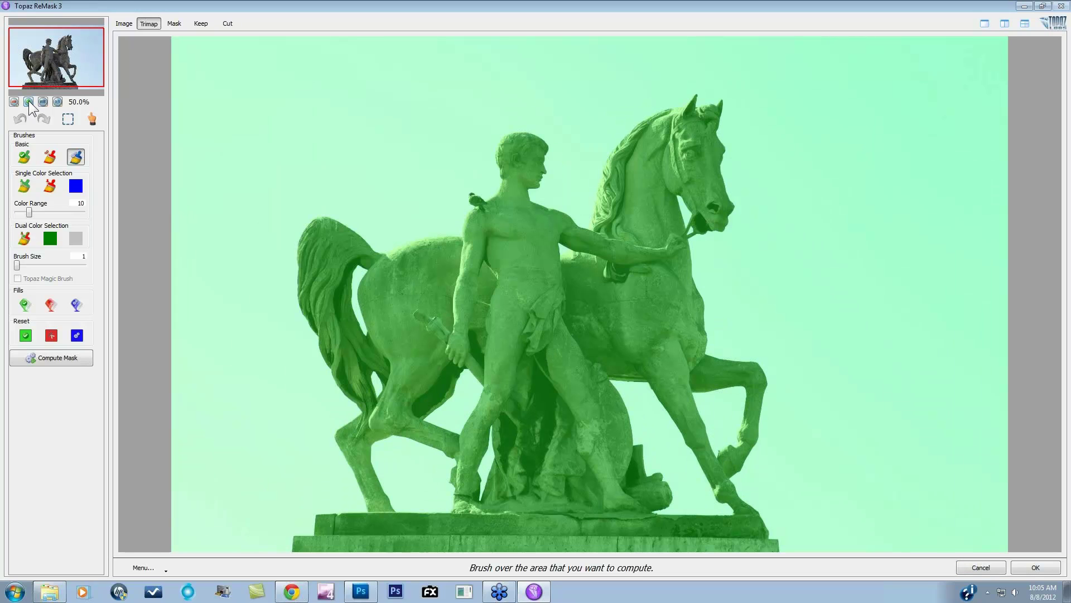
{"action": "left_click", "coordinate": [29, 102]}
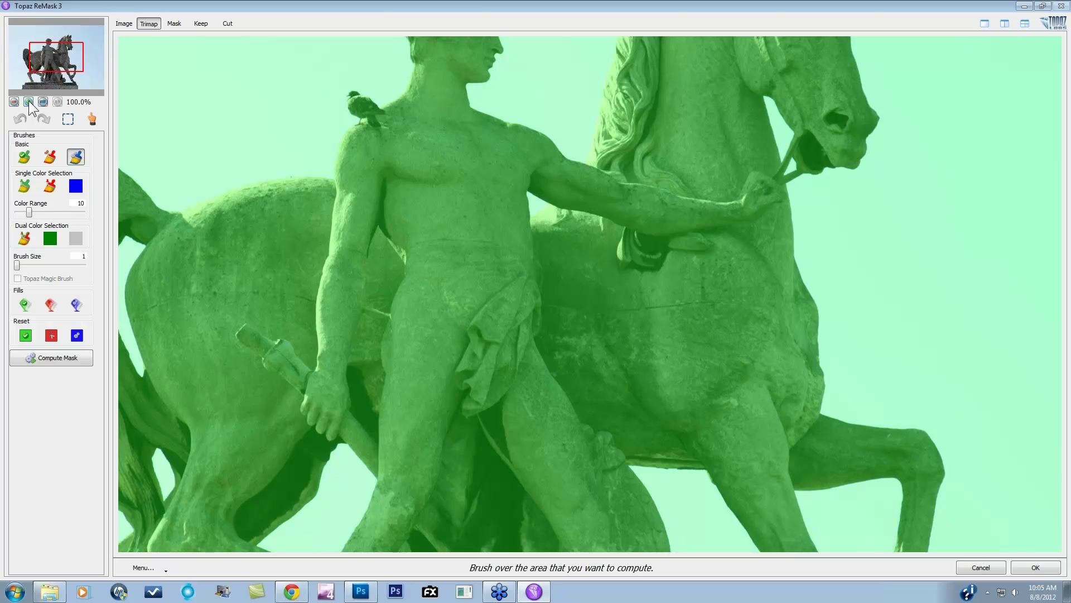
{"action": "mouse_move", "coordinate": [65, 59]}
{"action": "left_mouse_down"}
{"action": "mouse_move", "coordinate": [55, 67]}
{"action": "mouse_move", "coordinate": [48, 53]}
{"action": "mouse_move", "coordinate": [79, 49]}
{"action": "mouse_move", "coordinate": [74, 61]}
{"action": "mouse_move", "coordinate": [63, 50]}
{"action": "left_mouse_up"}
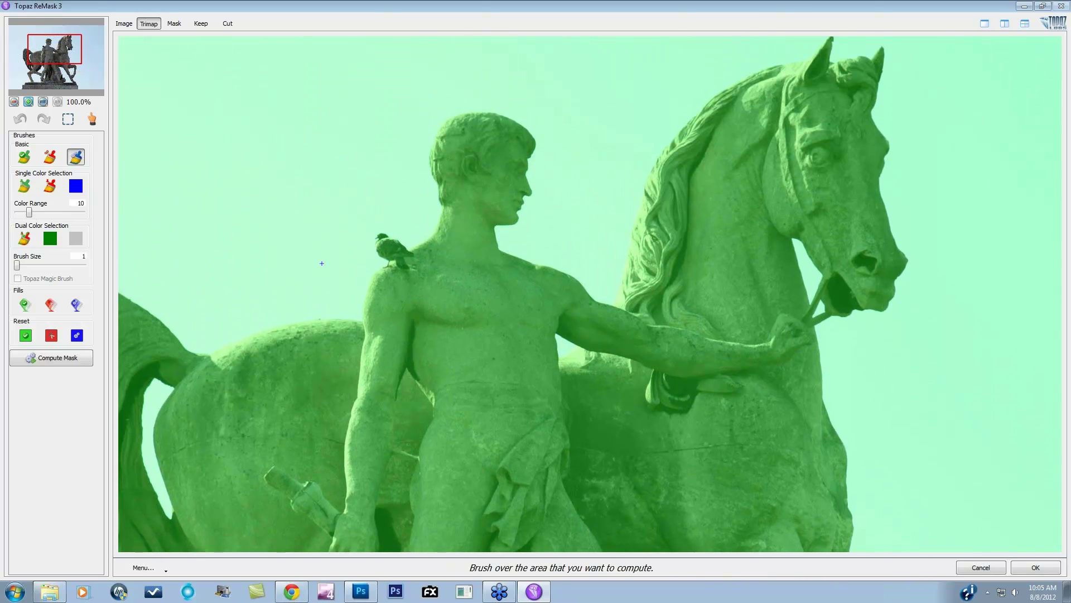
{"action": "left_click", "coordinate": [43, 102]}
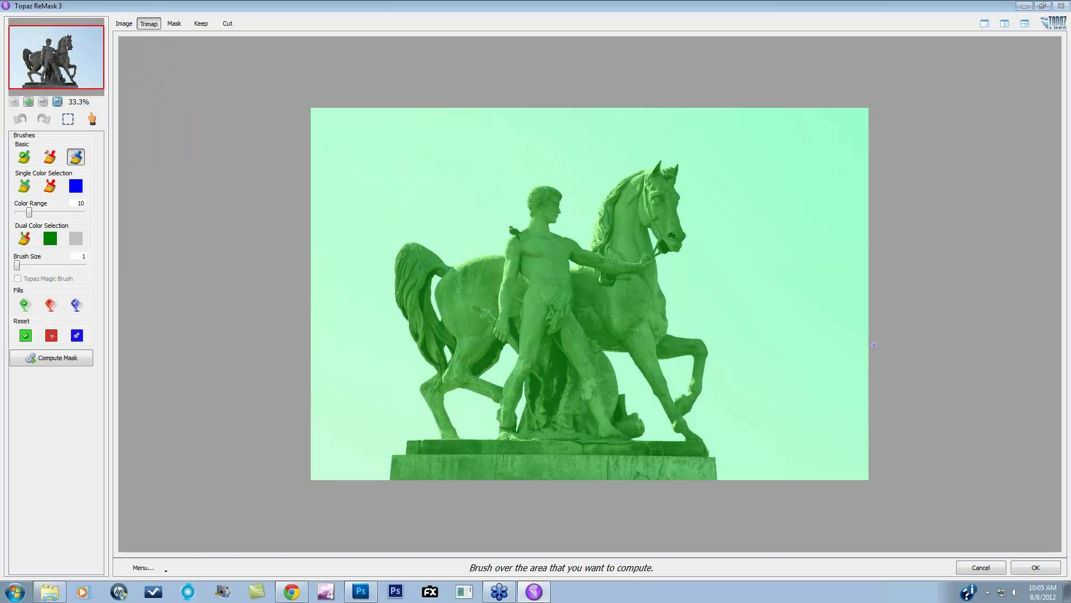
{"action": "left_click", "coordinate": [56, 102]}
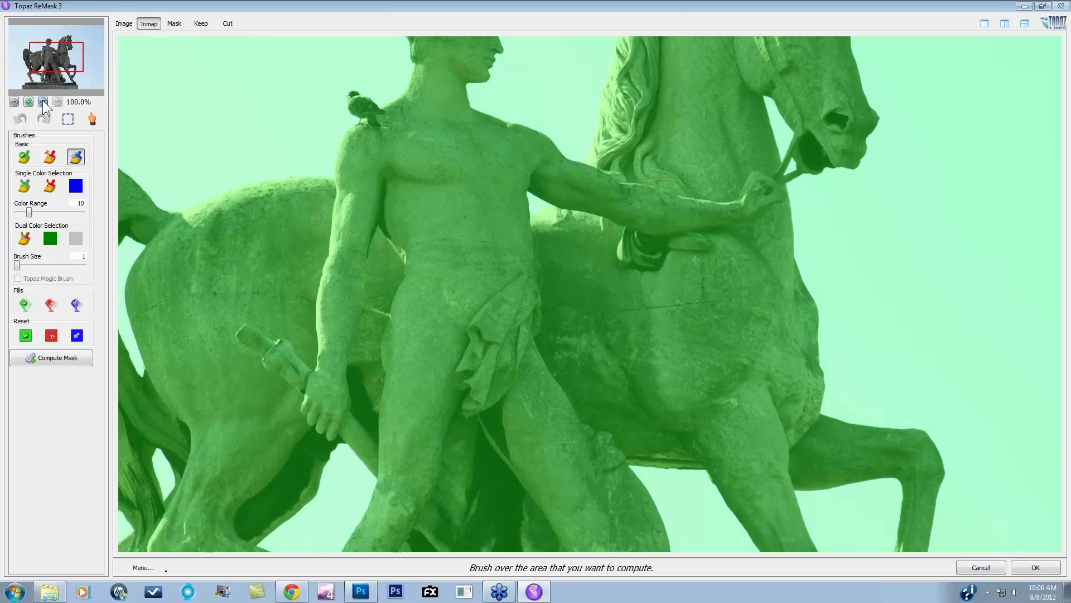
{"action": "left_click", "coordinate": [42, 99]}
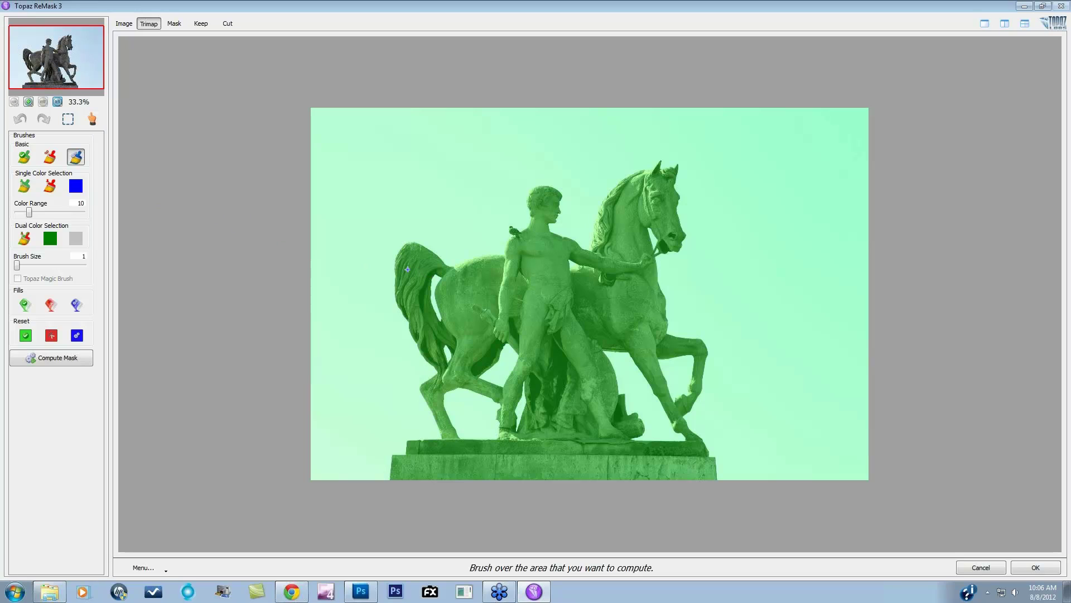
{"action": "left_click", "coordinate": [29, 102]}
{"action": "left_click", "coordinate": [29, 102]}
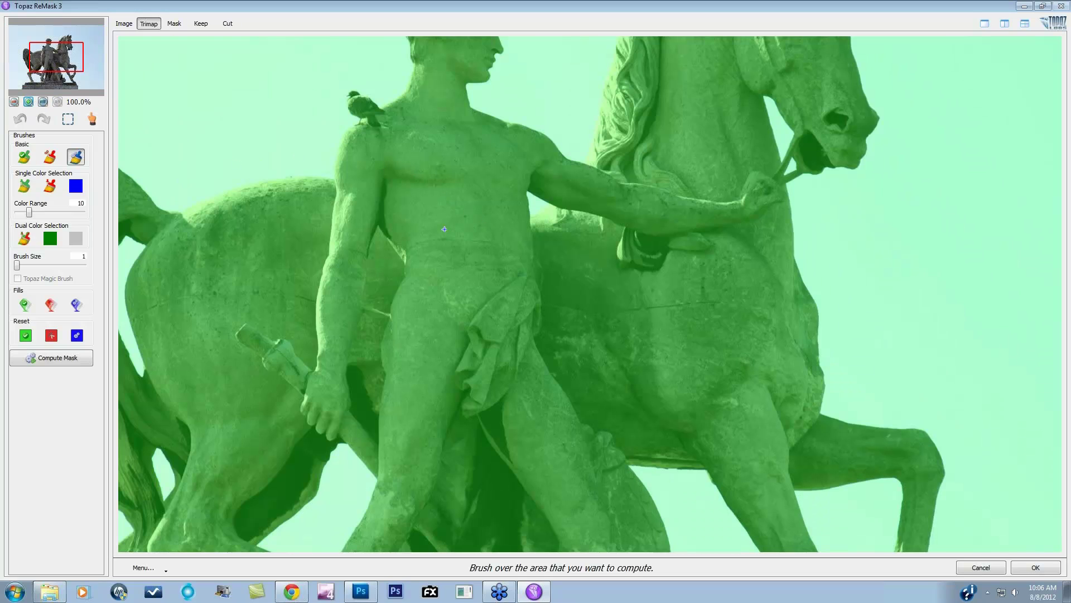
{"action": "key", "text": "space"}
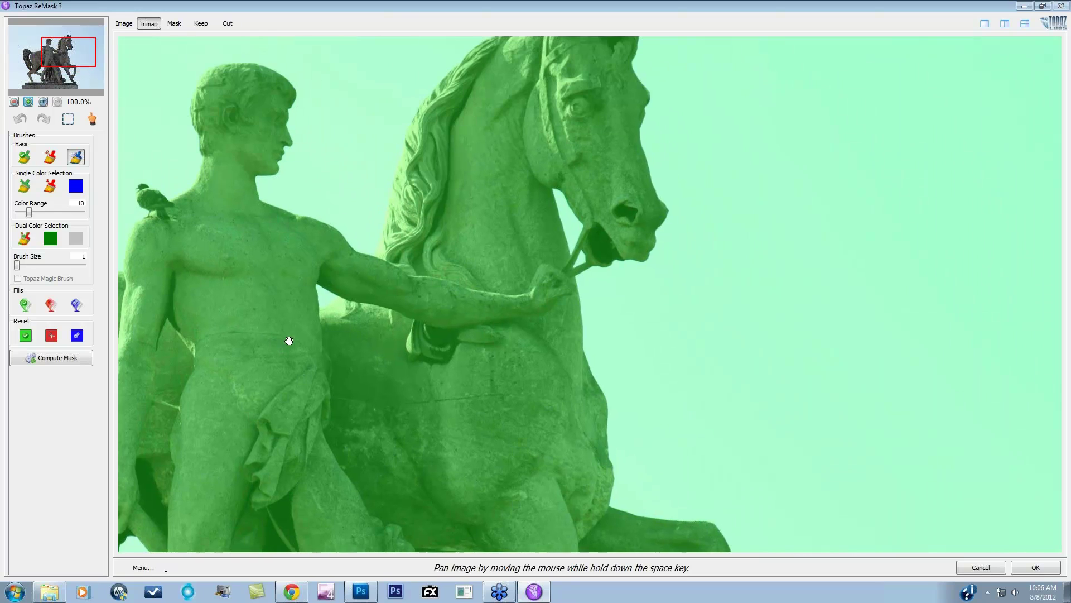
{"action": "left_click_drag", "start_coordinate": [212, 179], "coordinate": [445, 182]}
{"action": "left_click_drag", "start_coordinate": [335, 407], "coordinate": [442, 367]}
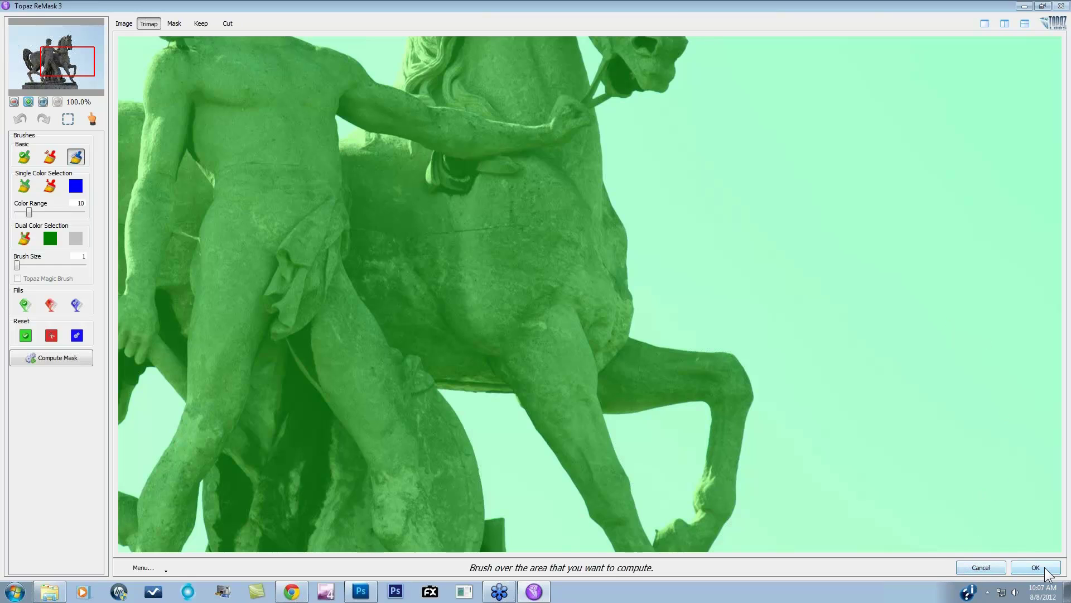
Review the ReMask preferences for general, auto layer and miscellaneous options, and close them without saving.
{"action": "left_click", "coordinate": [166, 570]}
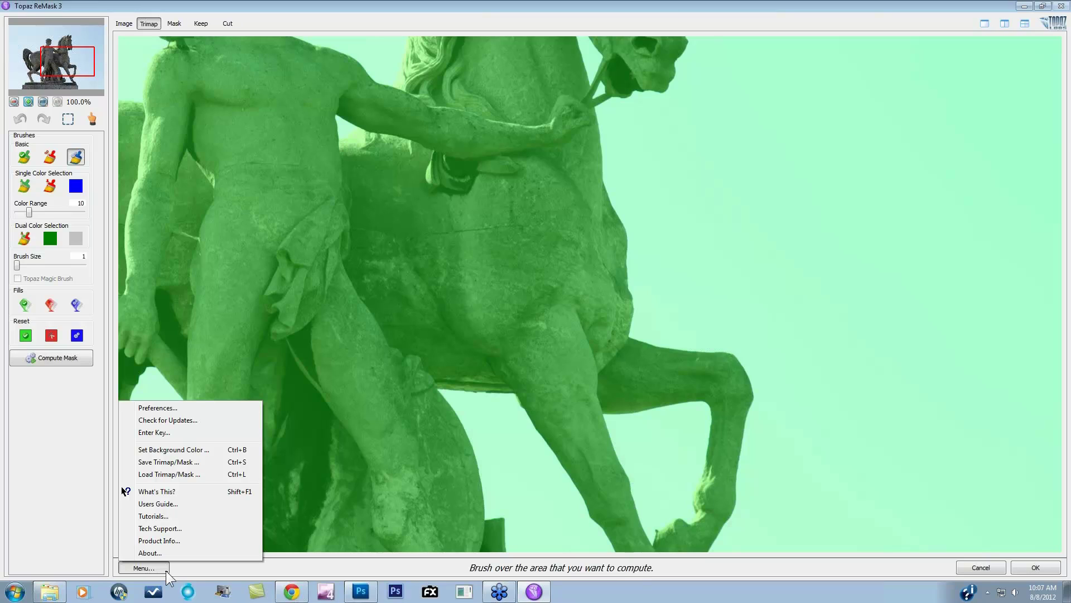
{"action": "left_click", "coordinate": [176, 408]}
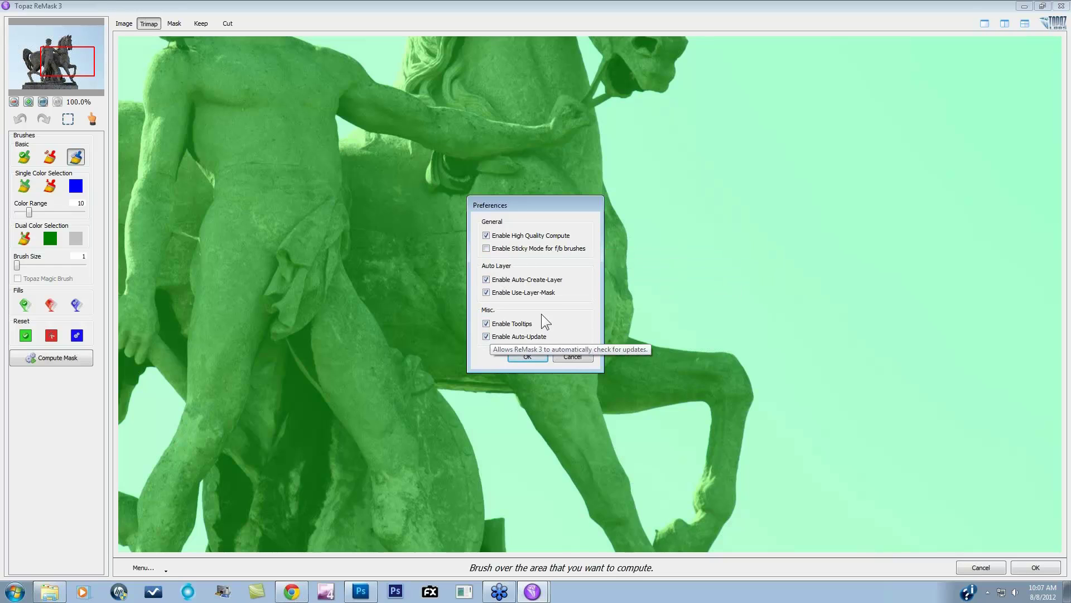
{"action": "left_click", "coordinate": [574, 356]}
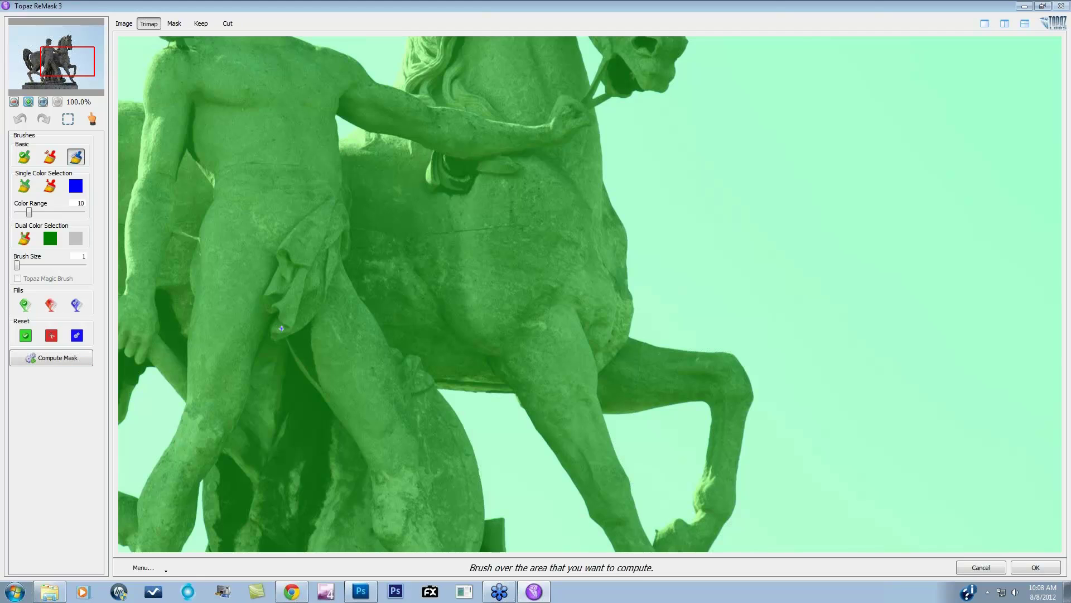
Trace the statue's entire outer outline, from one side of the pedestal to the other, with the blue compute brush at size 41.
{"action": "scroll", "coordinate": [281, 328], "scroll_direction": "down", "scroll_amount": 1}
{"action": "scroll", "coordinate": [282, 328], "scroll_direction": "down", "scroll_amount": 1}
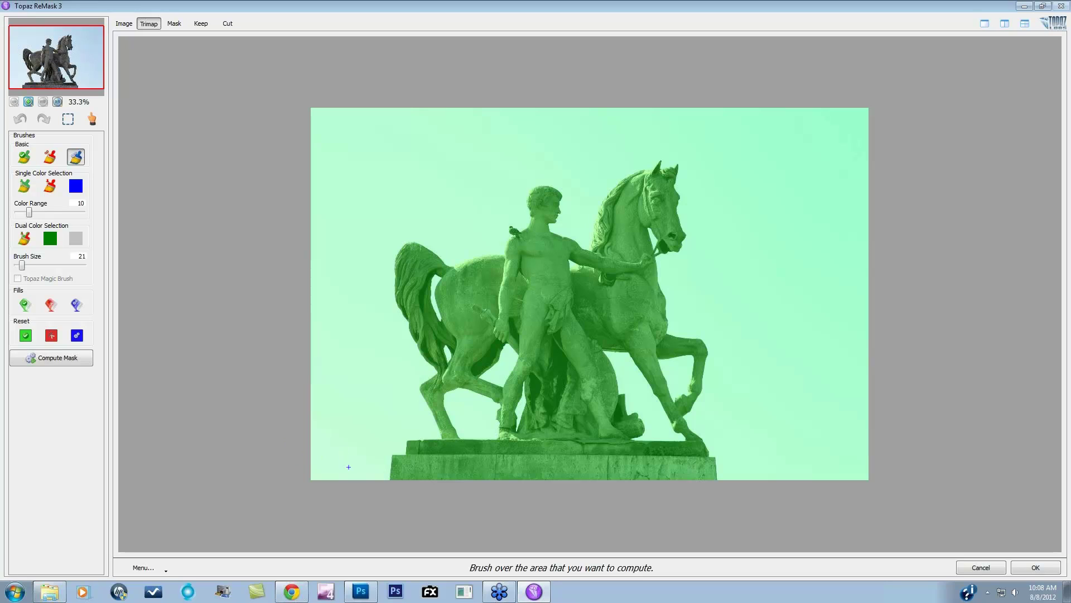
{"action": "key", "text": "bracketright"}
{"action": "key", "text": "bracketright"}
{"action": "mouse_move", "coordinate": [388, 478]}
{"action": "left_mouse_down"}
{"action": "mouse_move", "coordinate": [407, 442]}
{"action": "mouse_move", "coordinate": [442, 440]}
{"action": "mouse_move", "coordinate": [417, 386]}
{"action": "mouse_move", "coordinate": [436, 368]}
{"action": "mouse_move", "coordinate": [395, 298]}
{"action": "mouse_move", "coordinate": [402, 248]}
{"action": "mouse_move", "coordinate": [422, 245]}
{"action": "mouse_move", "coordinate": [452, 267]}
{"action": "mouse_move", "coordinate": [506, 256]}
{"action": "mouse_move", "coordinate": [511, 227]}
{"action": "mouse_move", "coordinate": [529, 226]}
{"action": "mouse_move", "coordinate": [528, 196]}
{"action": "mouse_move", "coordinate": [531, 220]}
{"action": "mouse_move", "coordinate": [528, 198]}
{"action": "mouse_move", "coordinate": [543, 187]}
{"action": "mouse_move", "coordinate": [559, 188]}
{"action": "mouse_move", "coordinate": [563, 204]}
{"action": "mouse_move", "coordinate": [554, 232]}
{"action": "mouse_move", "coordinate": [582, 244]}
{"action": "mouse_move", "coordinate": [595, 221]}
{"action": "left_mouse_up"}
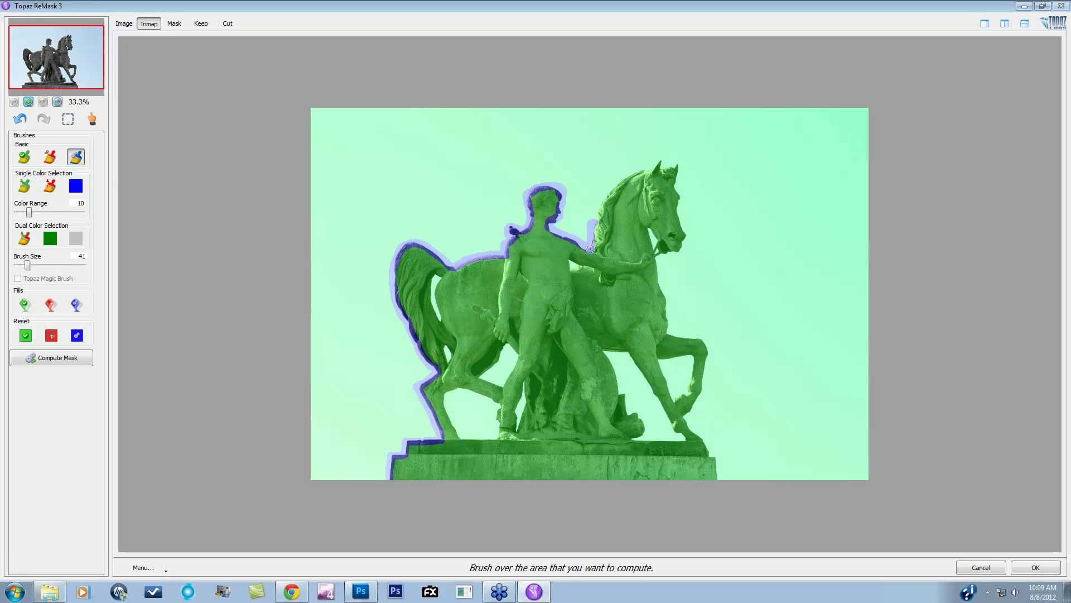
{"action": "mouse_move", "coordinate": [593, 234]}
{"action": "left_mouse_down"}
{"action": "mouse_move", "coordinate": [624, 182]}
{"action": "mouse_move", "coordinate": [662, 161]}
{"action": "mouse_move", "coordinate": [677, 166]}
{"action": "mouse_move", "coordinate": [686, 240]}
{"action": "mouse_move", "coordinate": [657, 255]}
{"action": "mouse_move", "coordinate": [650, 233]}
{"action": "mouse_move", "coordinate": [666, 333]}
{"action": "mouse_move", "coordinate": [707, 348]}
{"action": "mouse_move", "coordinate": [690, 413]}
{"action": "left_mouse_up"}
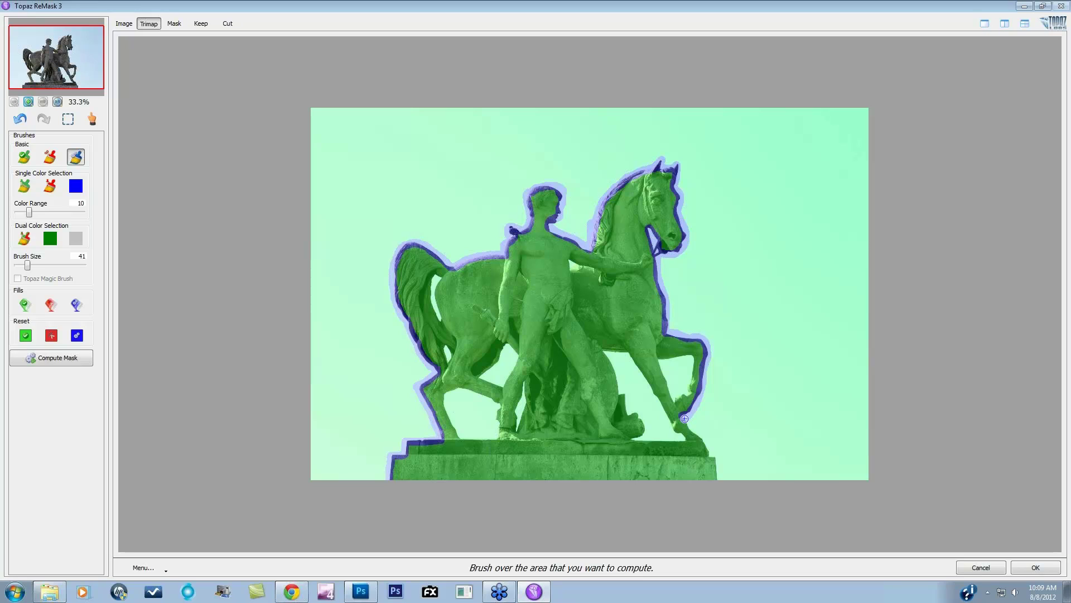
{"action": "left_click_drag", "start_coordinate": [686, 422], "coordinate": [718, 482]}
Outline the enclosed sky gaps between the legs, beside the horse's tail and under the man's outstretched arm with the compute brush.
{"action": "mouse_move", "coordinate": [631, 436]}
{"action": "left_mouse_down"}
{"action": "mouse_move", "coordinate": [684, 440]}
{"action": "mouse_move", "coordinate": [629, 354]}
{"action": "mouse_move", "coordinate": [603, 350]}
{"action": "mouse_move", "coordinate": [640, 441]}
{"action": "left_mouse_up"}
{"action": "mouse_move", "coordinate": [657, 359]}
{"action": "left_mouse_down"}
{"action": "mouse_move", "coordinate": [673, 400]}
{"action": "mouse_move", "coordinate": [690, 388]}
{"action": "mouse_move", "coordinate": [689, 357]}
{"action": "mouse_move", "coordinate": [656, 361]}
{"action": "left_mouse_up"}
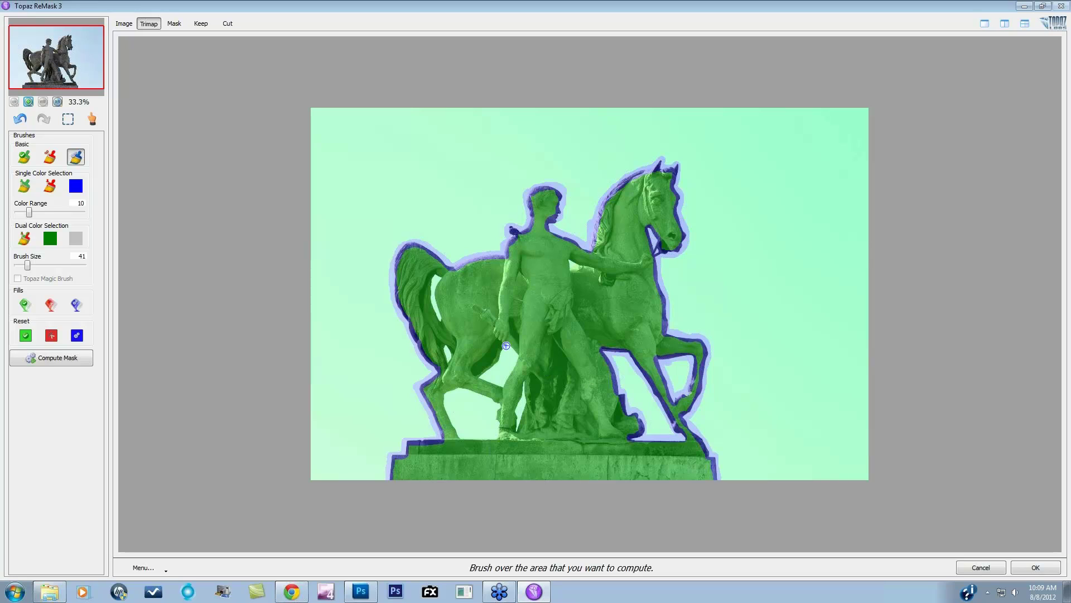
{"action": "mouse_move", "coordinate": [505, 344]}
{"action": "left_mouse_down"}
{"action": "mouse_move", "coordinate": [507, 378]}
{"action": "mouse_move", "coordinate": [520, 358]}
{"action": "mouse_move", "coordinate": [508, 342]}
{"action": "mouse_move", "coordinate": [524, 383]}
{"action": "mouse_move", "coordinate": [518, 431]}
{"action": "mouse_move", "coordinate": [527, 387]}
{"action": "mouse_move", "coordinate": [523, 421]}
{"action": "left_mouse_up"}
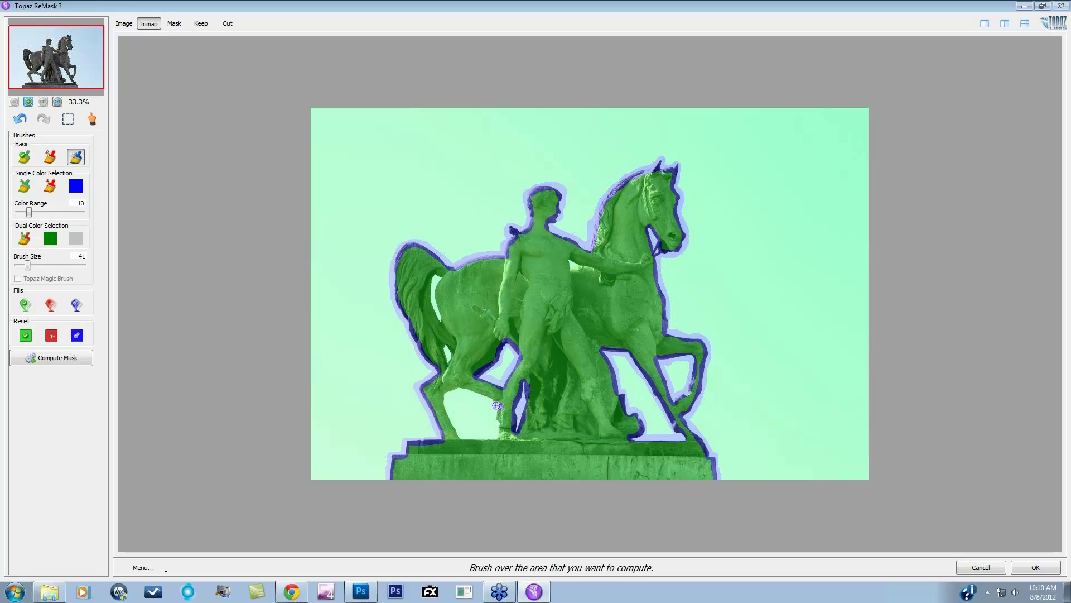
{"action": "right_click", "coordinate": [454, 388]}
{"action": "left_click", "coordinate": [457, 385]}
{"action": "mouse_move", "coordinate": [452, 389]}
{"action": "left_mouse_down"}
{"action": "mouse_move", "coordinate": [450, 425]}
{"action": "mouse_move", "coordinate": [469, 439]}
{"action": "mouse_move", "coordinate": [497, 438]}
{"action": "mouse_move", "coordinate": [497, 411]}
{"action": "mouse_move", "coordinate": [499, 428]}
{"action": "left_mouse_up"}
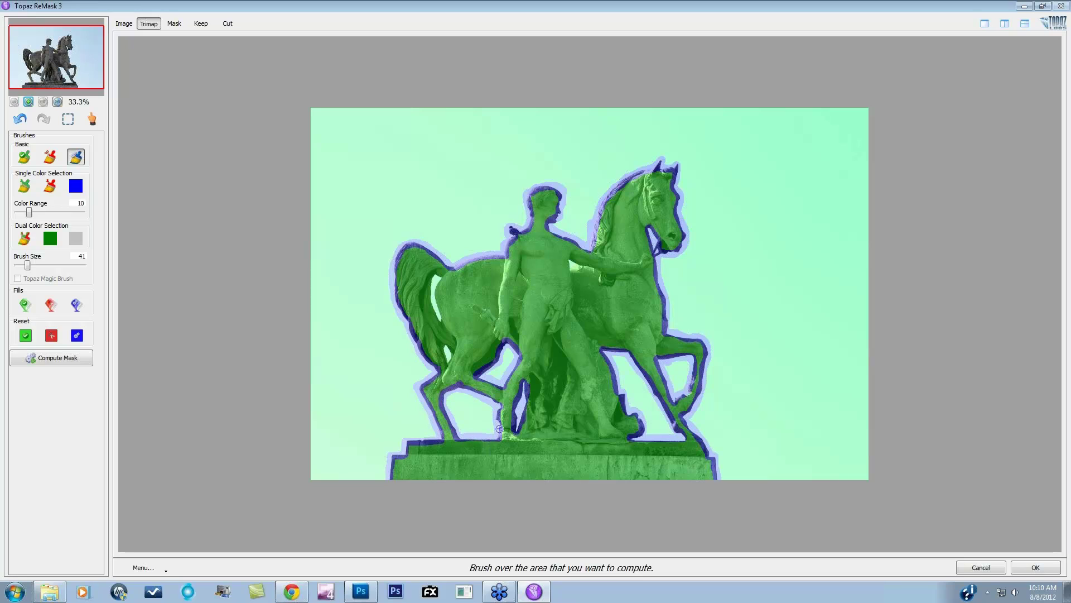
{"action": "mouse_move", "coordinate": [434, 276]}
{"action": "left_mouse_down"}
{"action": "mouse_move", "coordinate": [441, 319]}
{"action": "mouse_move", "coordinate": [438, 277]}
{"action": "mouse_move", "coordinate": [448, 343]}
{"action": "left_mouse_up"}
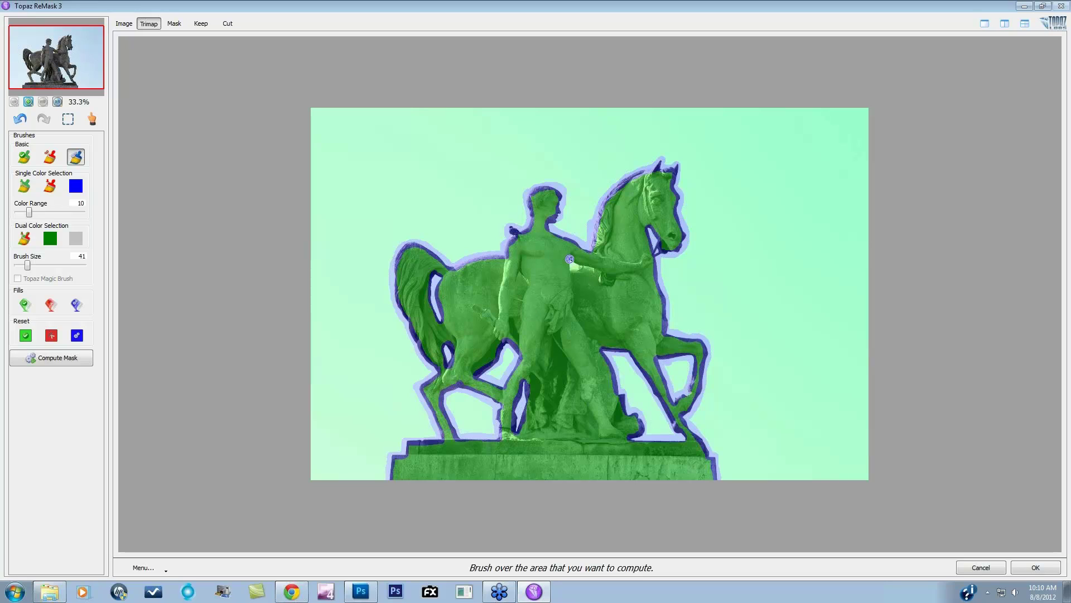
{"action": "left_click_drag", "start_coordinate": [570, 259], "coordinate": [579, 273]}
{"action": "left_click_drag", "start_coordinate": [572, 269], "coordinate": [581, 272]}
Fill the surrounding sky and the larger sky gaps between the legs with the red cut fill.
{"action": "left_click", "coordinate": [51, 306]}
{"action": "left_click", "coordinate": [400, 152]}
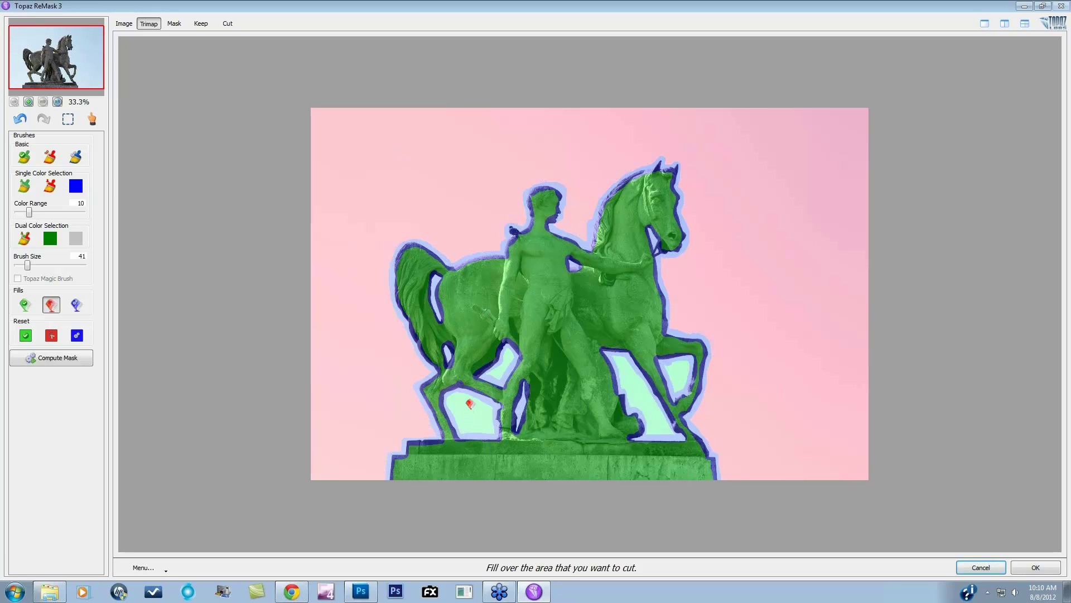
{"action": "left_click", "coordinate": [470, 404]}
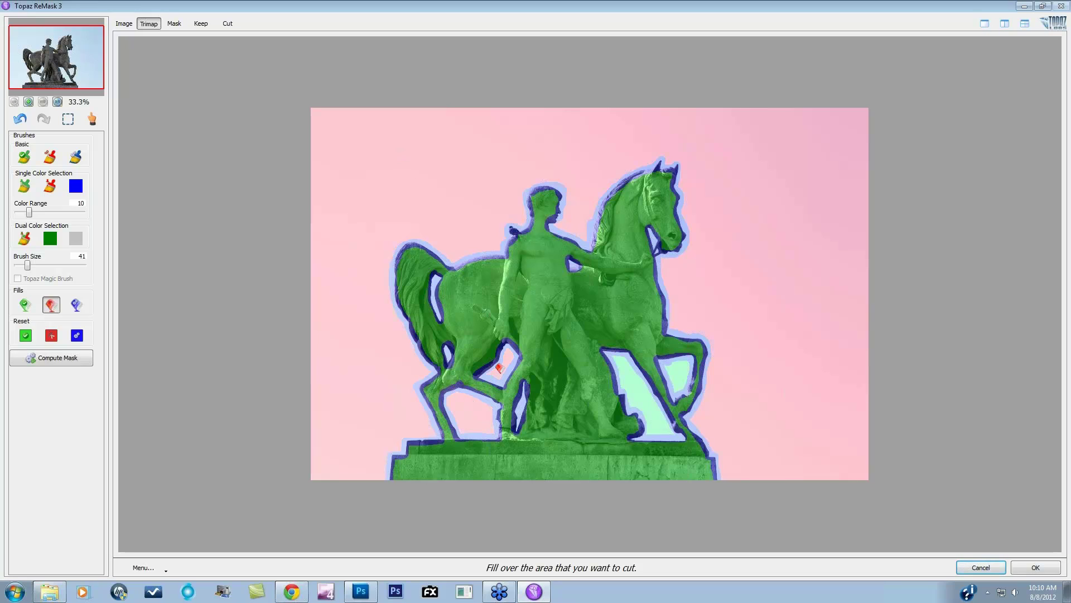
{"action": "left_click", "coordinate": [642, 389]}
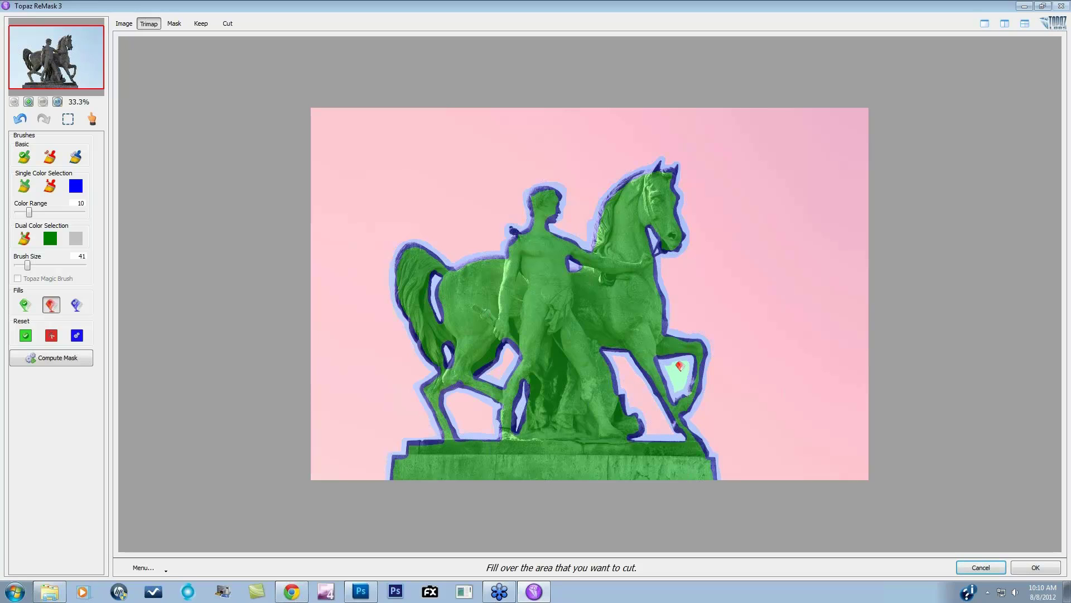
{"action": "left_click", "coordinate": [680, 366]}
Paint the two narrow sky gaps between the horse's tail and hindquarters as cut, using the red brush at size 11.
{"action": "scroll", "coordinate": [520, 387], "scroll_direction": "up", "scroll_amount": 1}
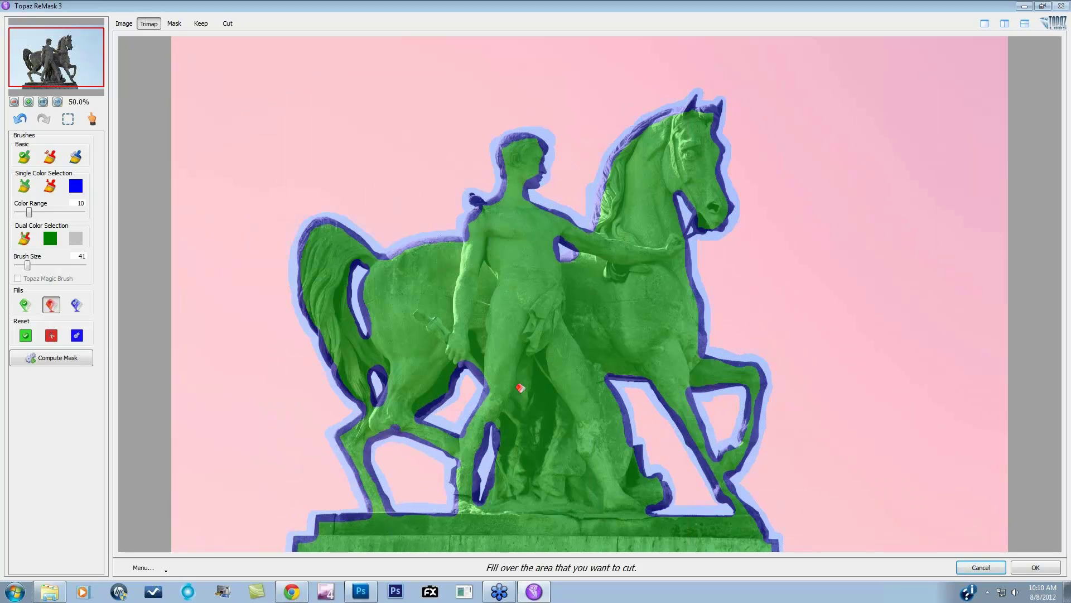
{"action": "scroll", "coordinate": [519, 387], "scroll_direction": "up", "scroll_amount": 2}
{"action": "key", "text": "space"}
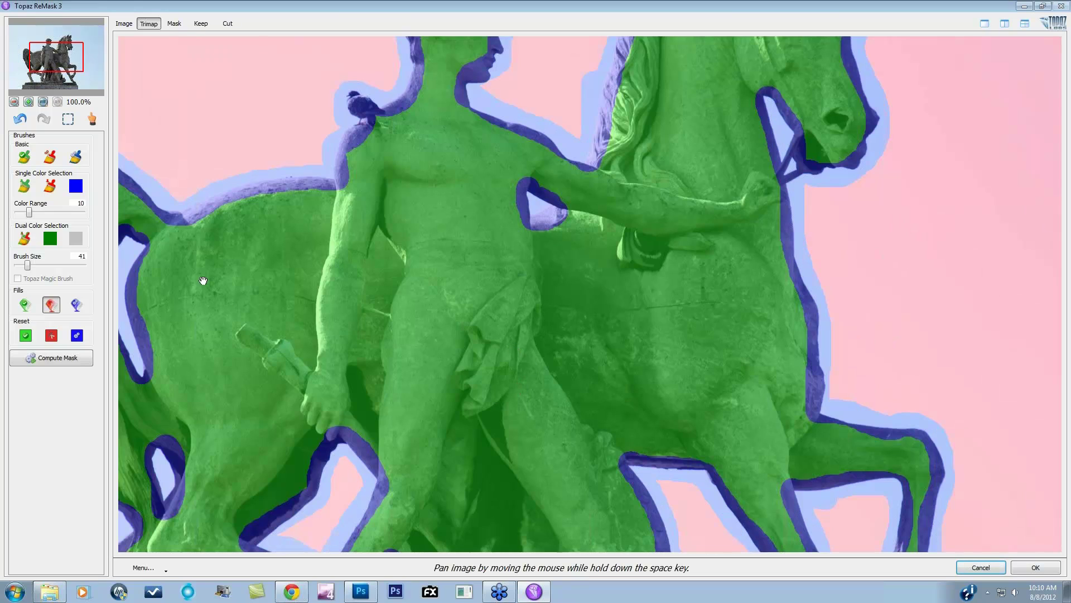
{"action": "mouse_move", "coordinate": [203, 280]}
{"action": "left_mouse_down"}
{"action": "mouse_move", "coordinate": [196, 301]}
{"action": "mouse_move", "coordinate": [418, 186]}
{"action": "mouse_move", "coordinate": [400, 172]}
{"action": "left_mouse_up"}
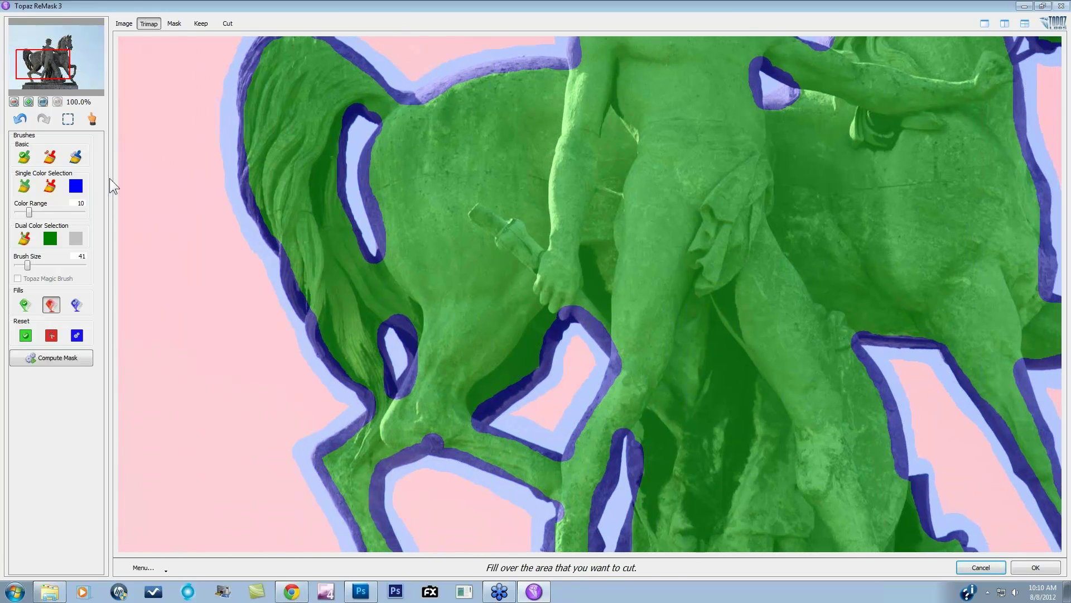
{"action": "left_click", "coordinate": [52, 159]}
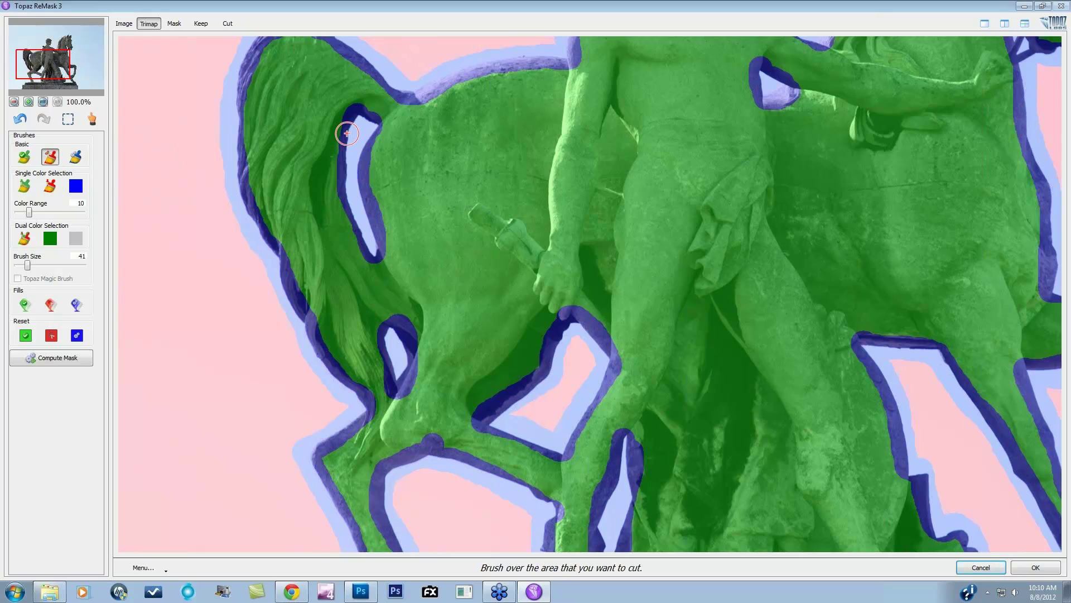
{"action": "key", "text": "bracketleft"}
{"action": "key", "text": "bracketleft"}
{"action": "key", "text": "bracketleft"}
{"action": "key", "text": "bracketleft"}
{"action": "key", "text": "bracketleft"}
{"action": "key", "text": "bracketleft"}
{"action": "left_click_drag", "start_coordinate": [351, 168], "coordinate": [369, 231]}
{"action": "mouse_move", "coordinate": [397, 347]}
{"action": "left_mouse_down"}
{"action": "mouse_move", "coordinate": [394, 338]}
{"action": "mouse_move", "coordinate": [403, 375]}
{"action": "left_mouse_up"}
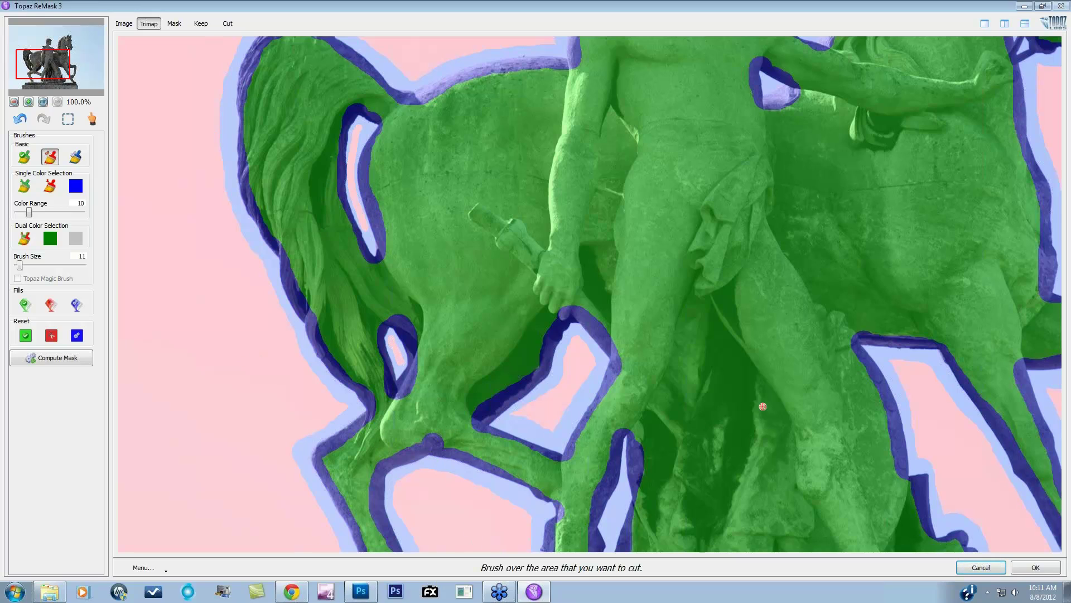
Paint cut areas in the small sky gaps under the man's arm and beside the horse's reins, and reduce the brush size to 1.
{"action": "key", "text": "space"}
{"action": "left_click_drag", "start_coordinate": [884, 292], "coordinate": [561, 485]}
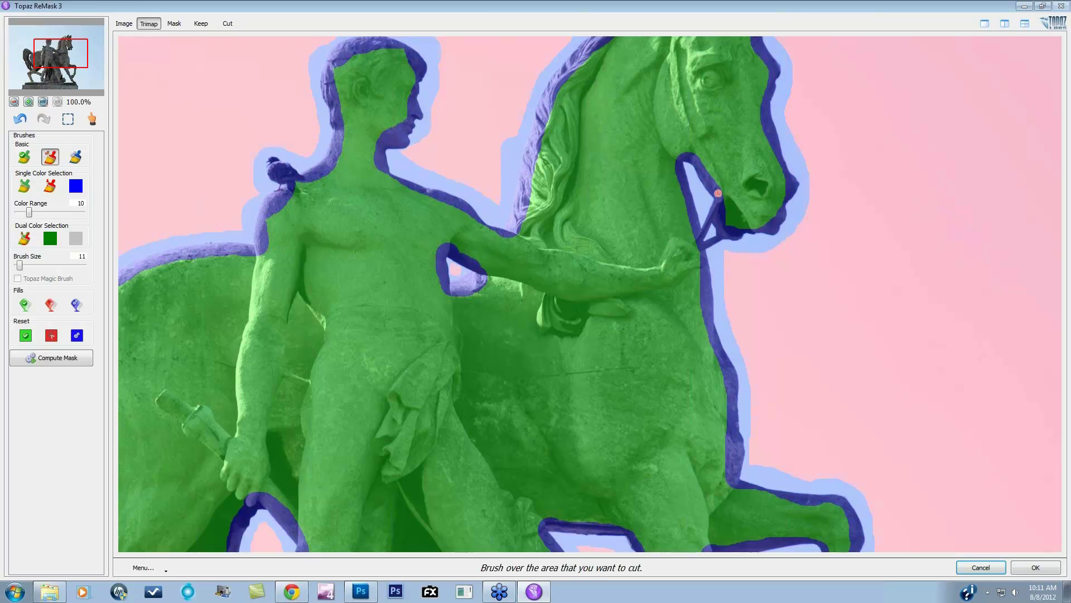
{"action": "left_click_drag", "start_coordinate": [696, 188], "coordinate": [703, 204]}
{"action": "key", "text": "bracketleft"}
{"action": "scroll", "coordinate": [788, 334], "scroll_direction": "down", "scroll_amount": 1}
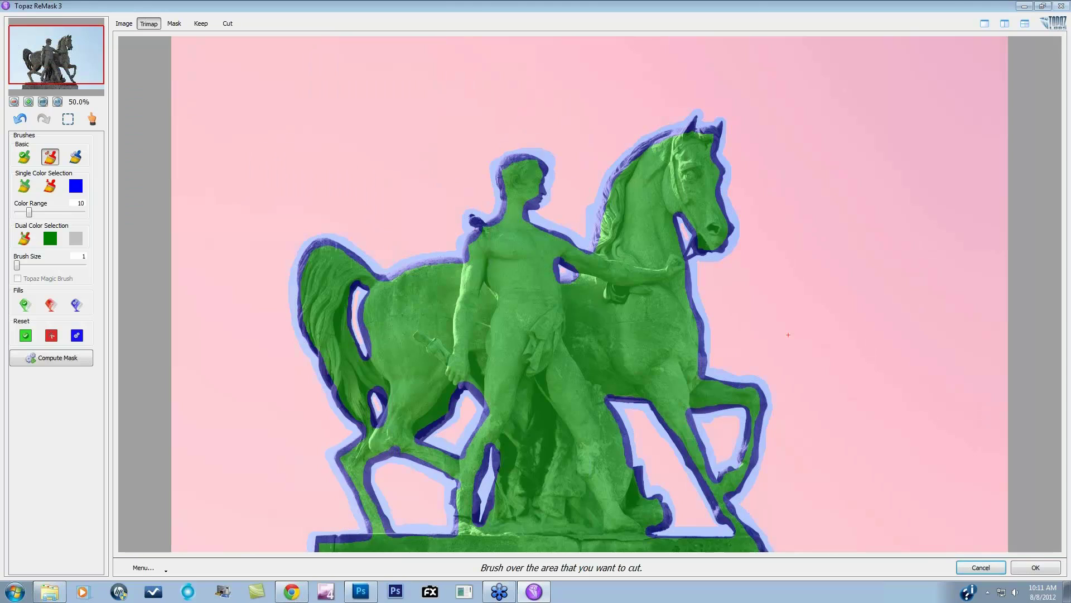
{"action": "scroll", "coordinate": [787, 335], "scroll_direction": "down", "scroll_amount": 1}
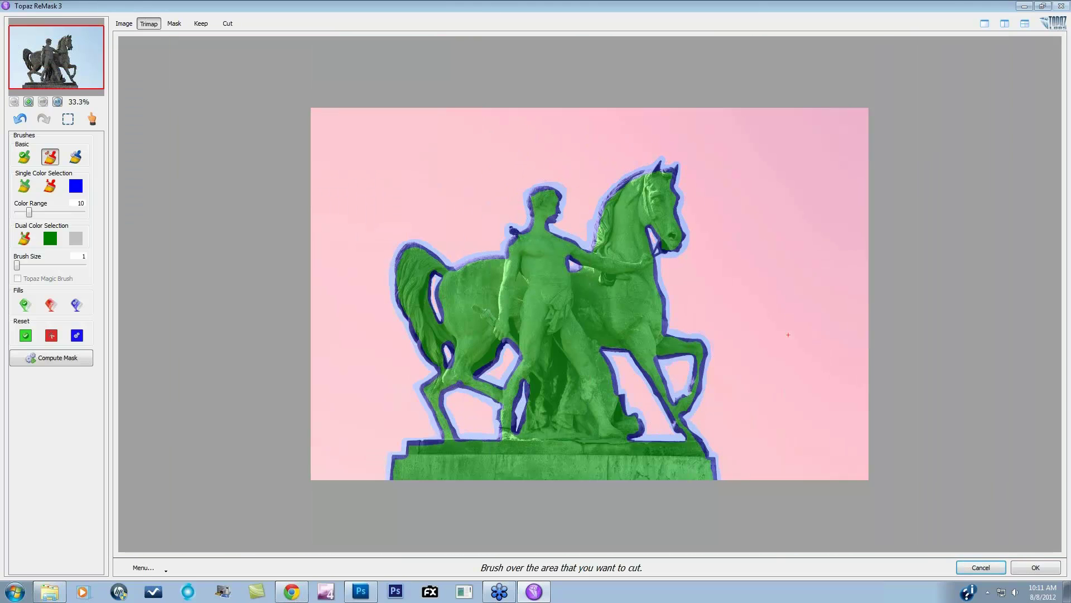
Compute the statue's mask from the finished keep/cut/compute trimap.
{"action": "scroll", "coordinate": [788, 334], "scroll_direction": "up", "scroll_amount": 1}
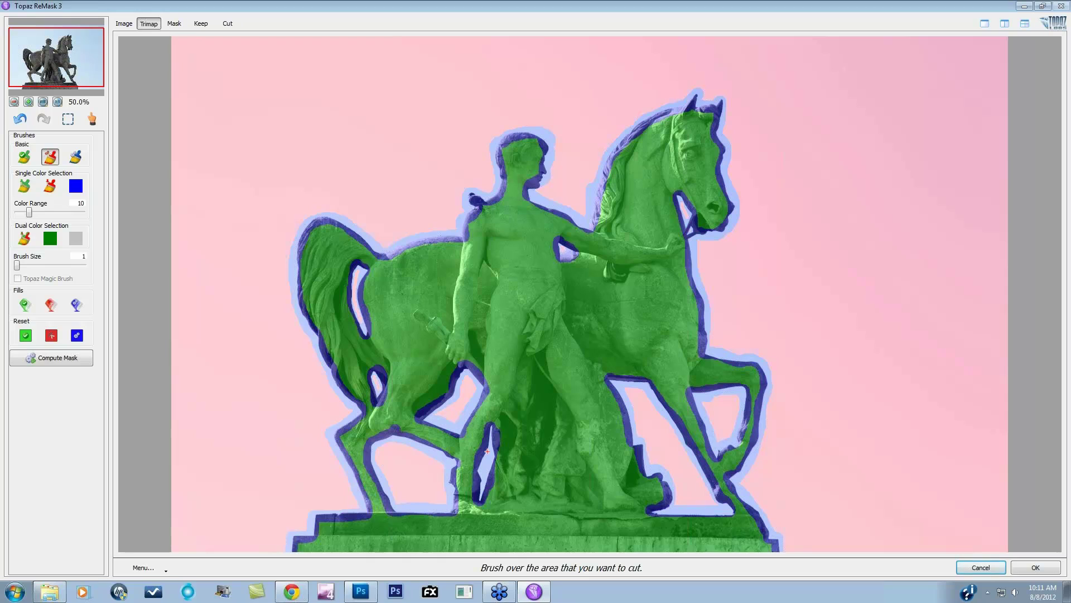
{"action": "left_click", "coordinate": [49, 360]}
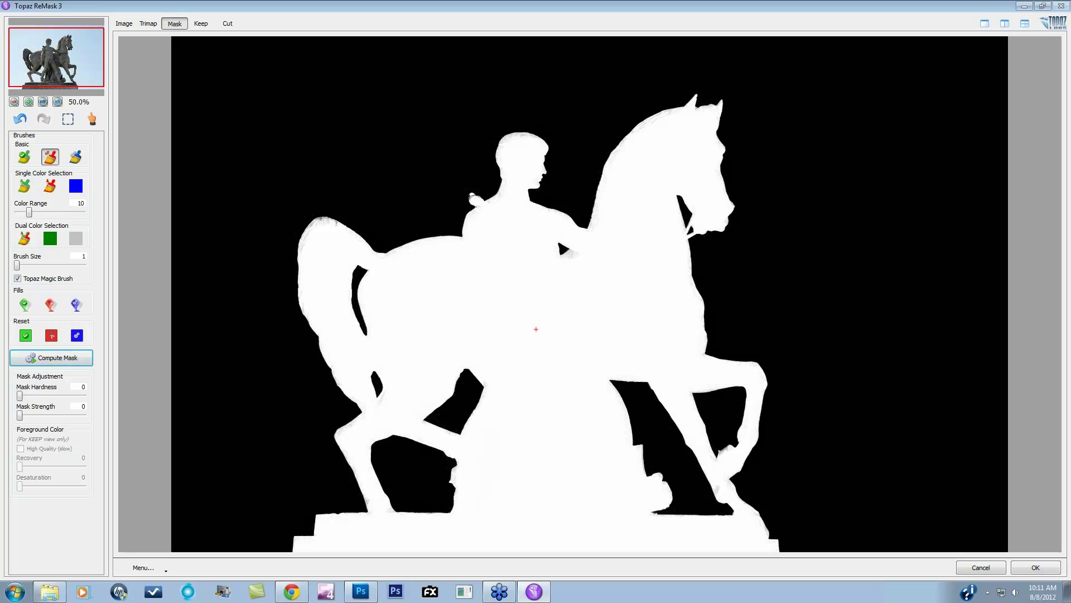
{"action": "scroll", "coordinate": [536, 329], "scroll_direction": "down", "scroll_amount": 1}
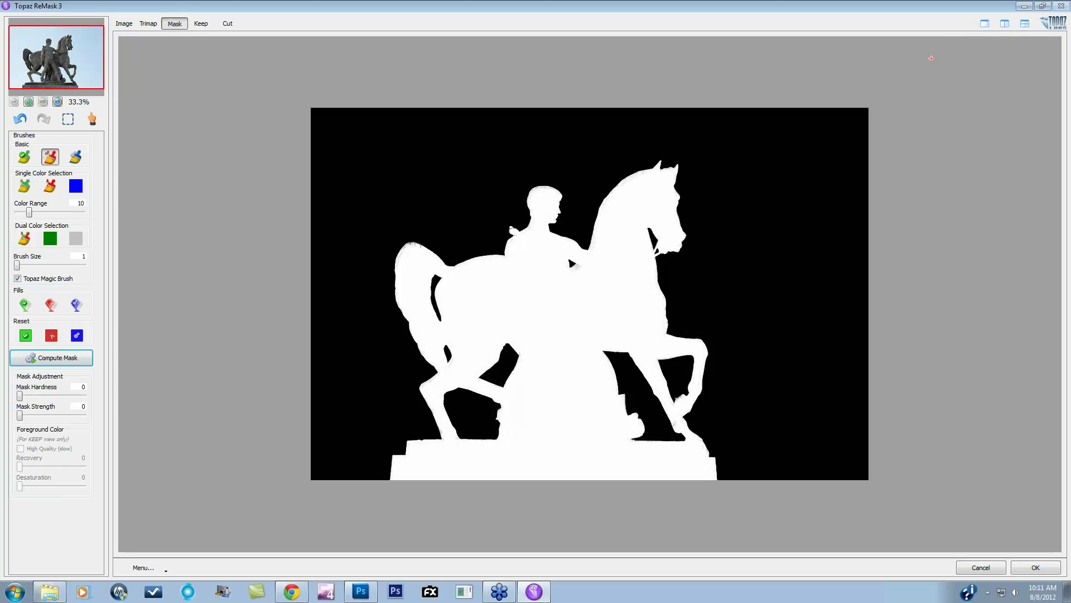
Compare the trimap with the keep result side by side, and switch to the four-pane view.
{"action": "left_click", "coordinate": [1004, 24]}
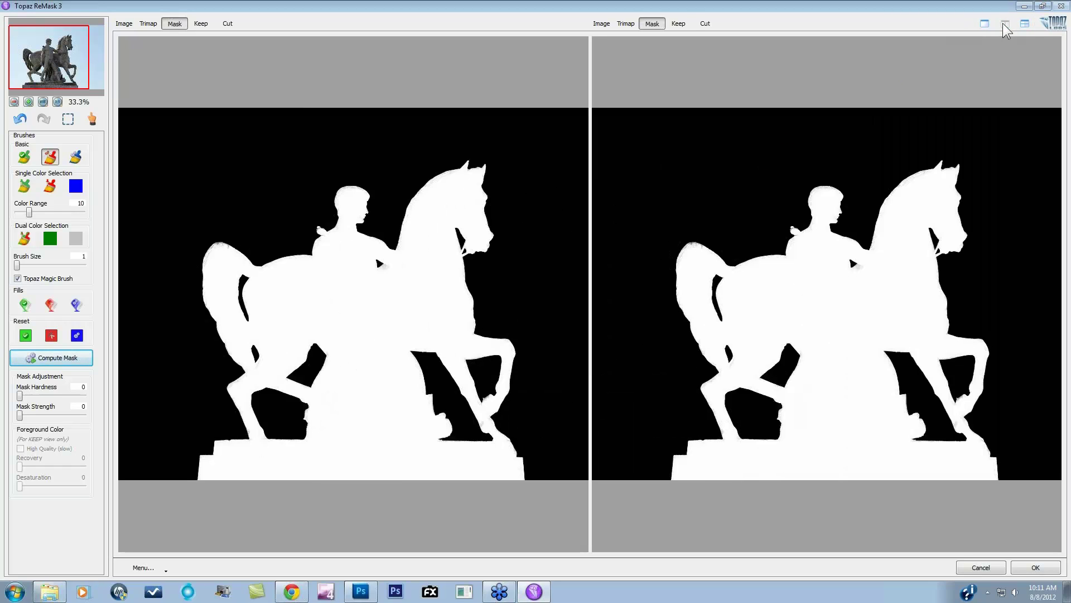
{"action": "left_click", "coordinate": [148, 23]}
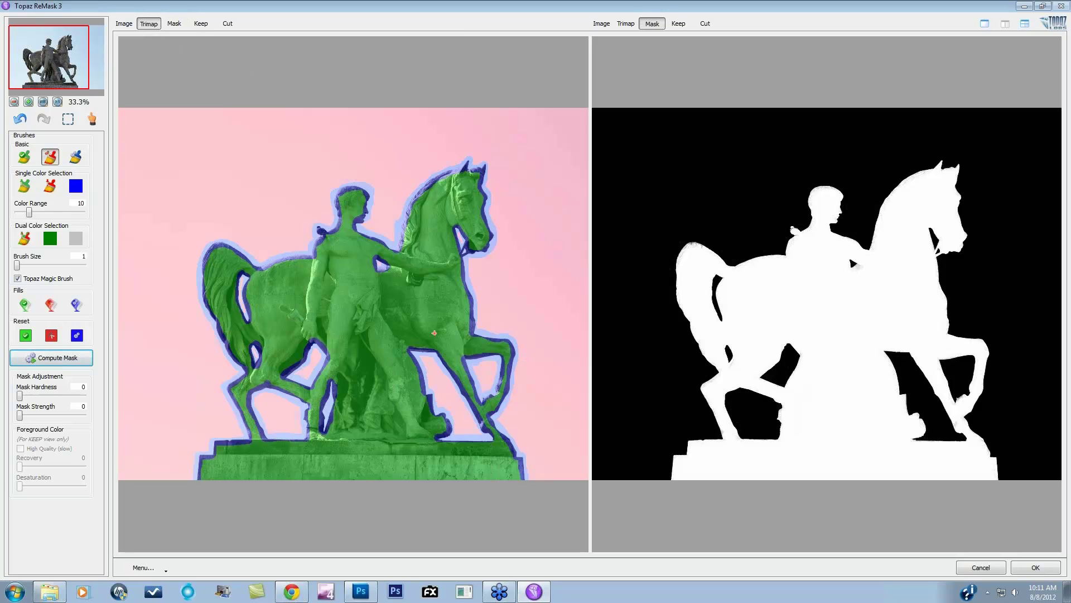
{"action": "left_click", "coordinate": [678, 24]}
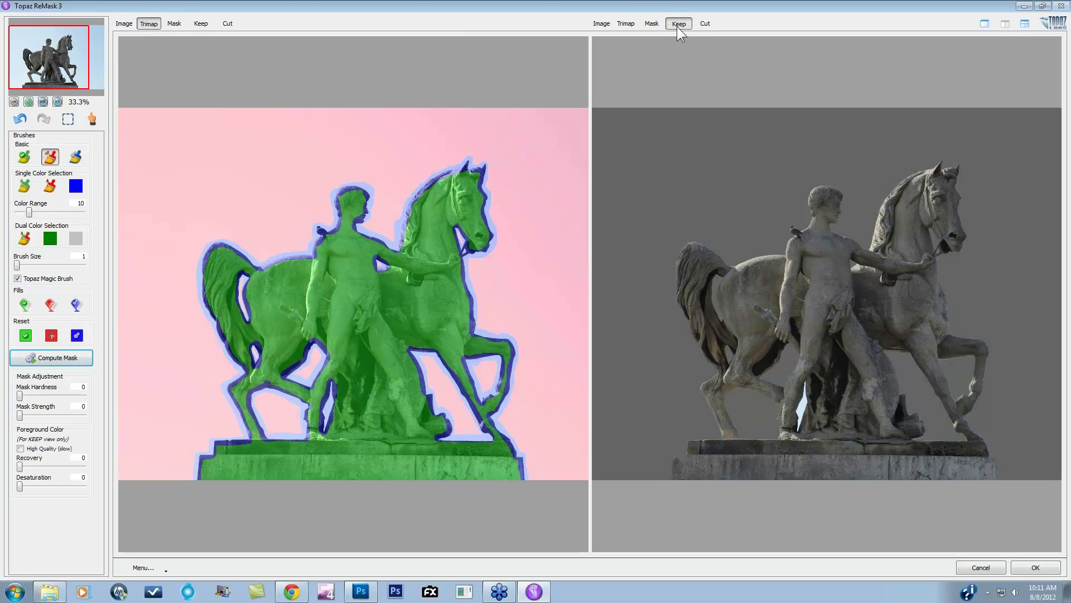
{"action": "left_click", "coordinate": [1028, 26]}
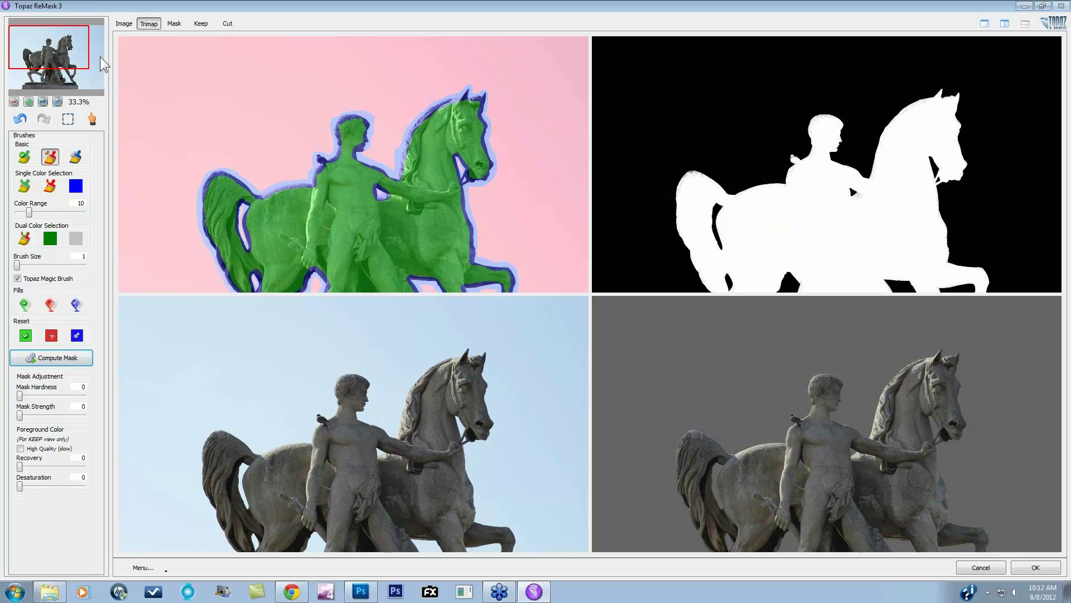
Brush the leftover narrow sky gap beside the man's lower leg out of the mask, and apply the mask to the Photoshop layer.
{"action": "left_click_drag", "start_coordinate": [70, 48], "coordinate": [71, 75]}
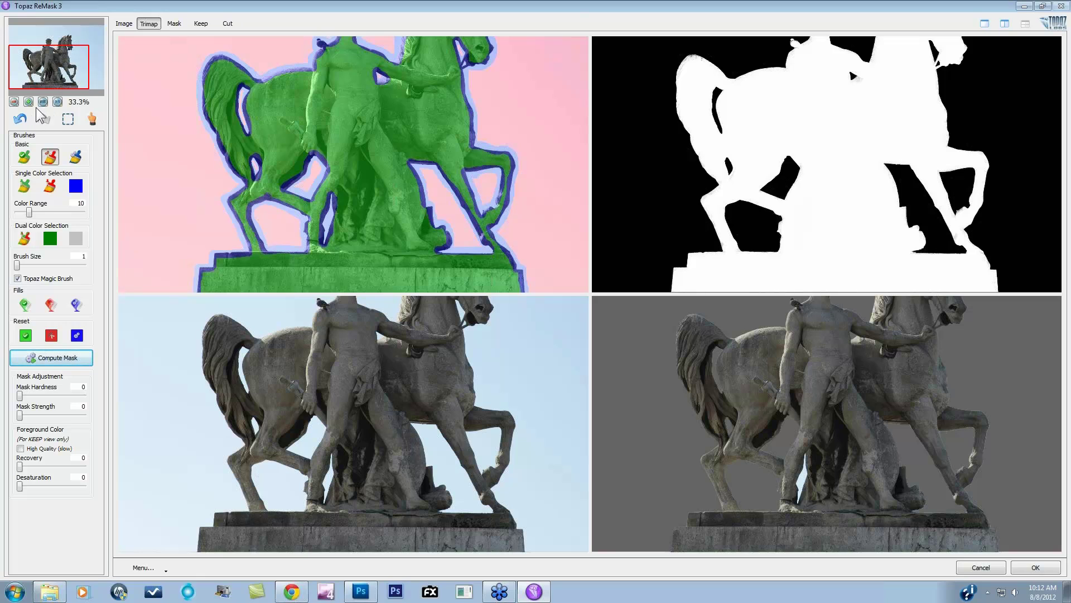
{"action": "left_click", "coordinate": [57, 103]}
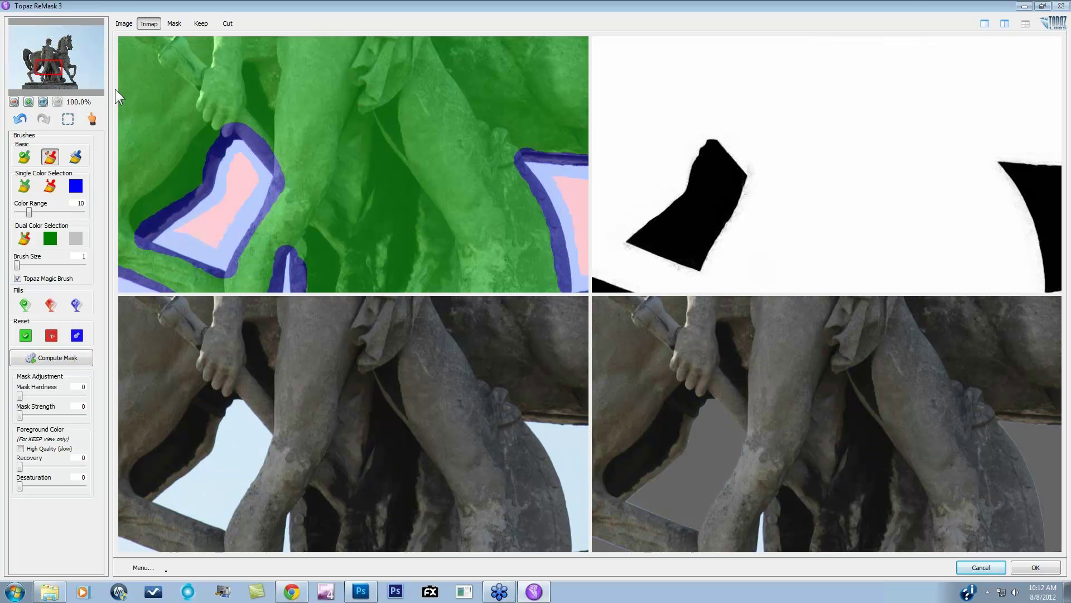
{"action": "left_click", "coordinate": [28, 102]}
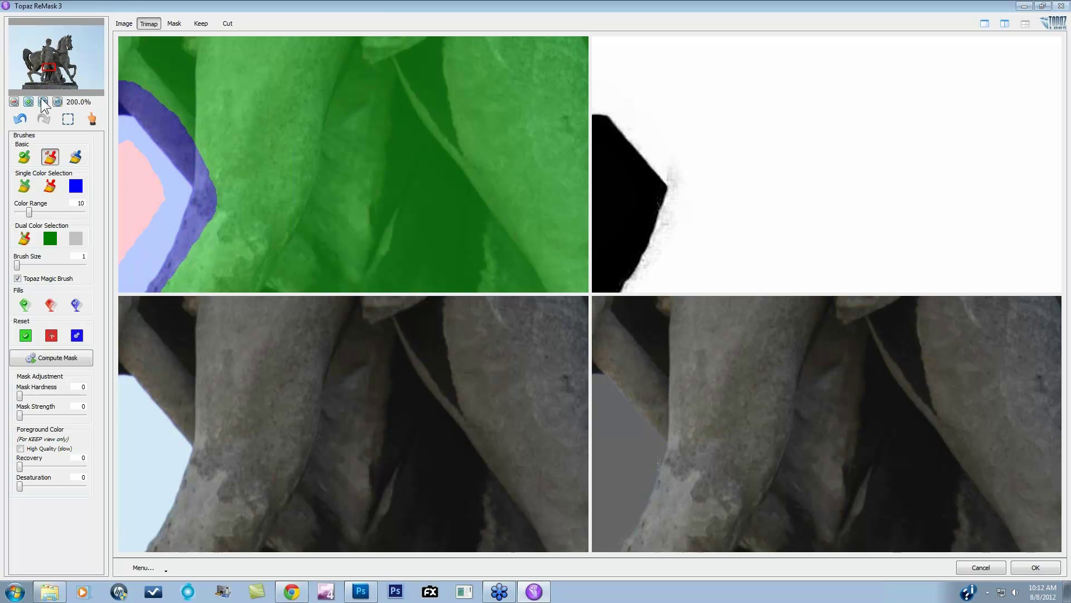
{"action": "left_click", "coordinate": [14, 102]}
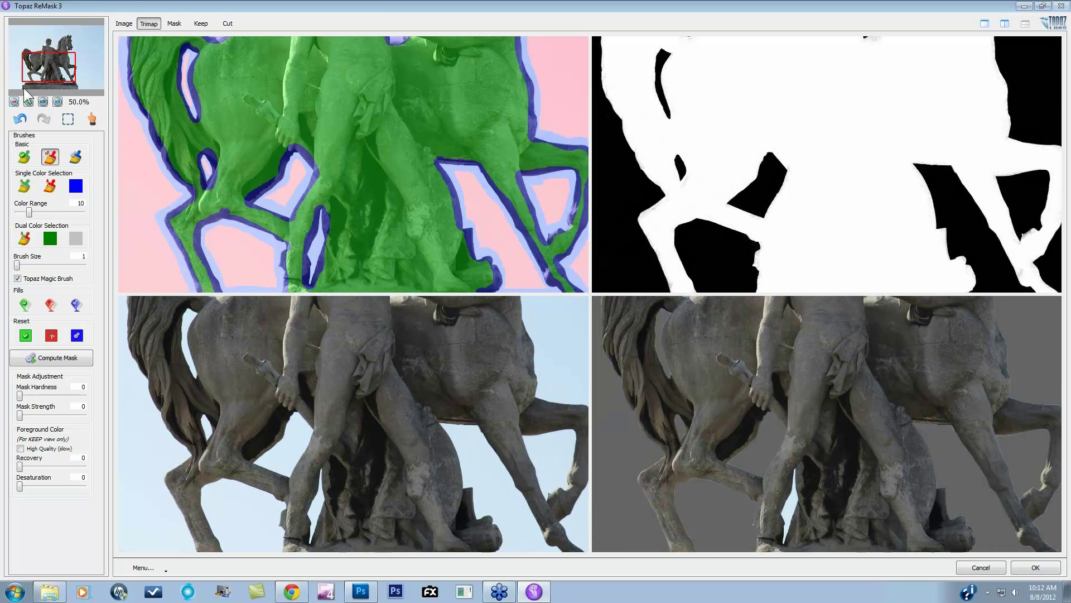
{"action": "left_click_drag", "start_coordinate": [67, 66], "coordinate": [59, 72]}
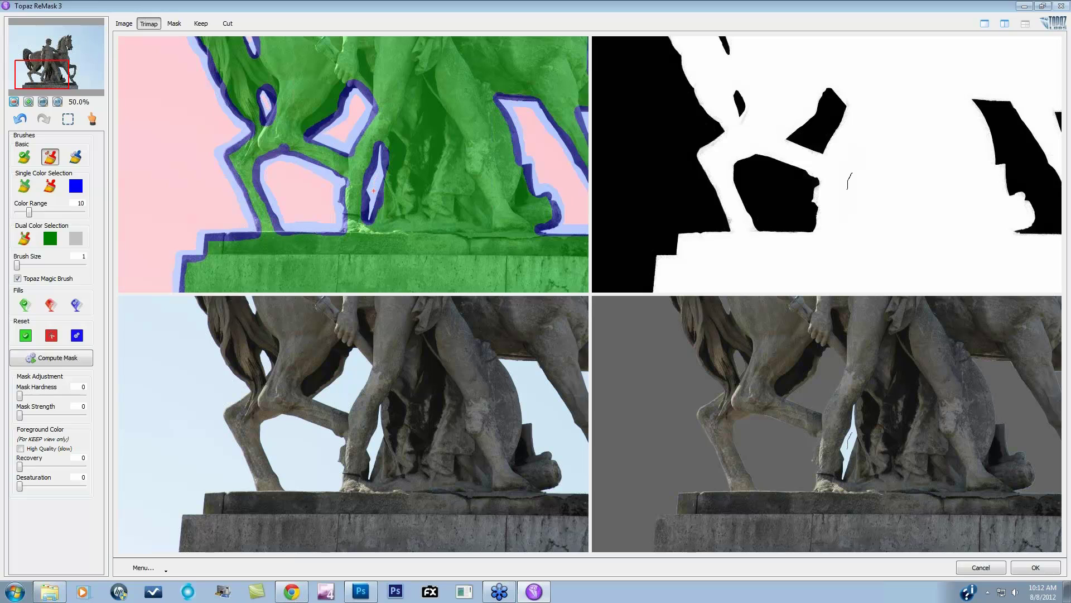
{"action": "left_click", "coordinate": [372, 196]}
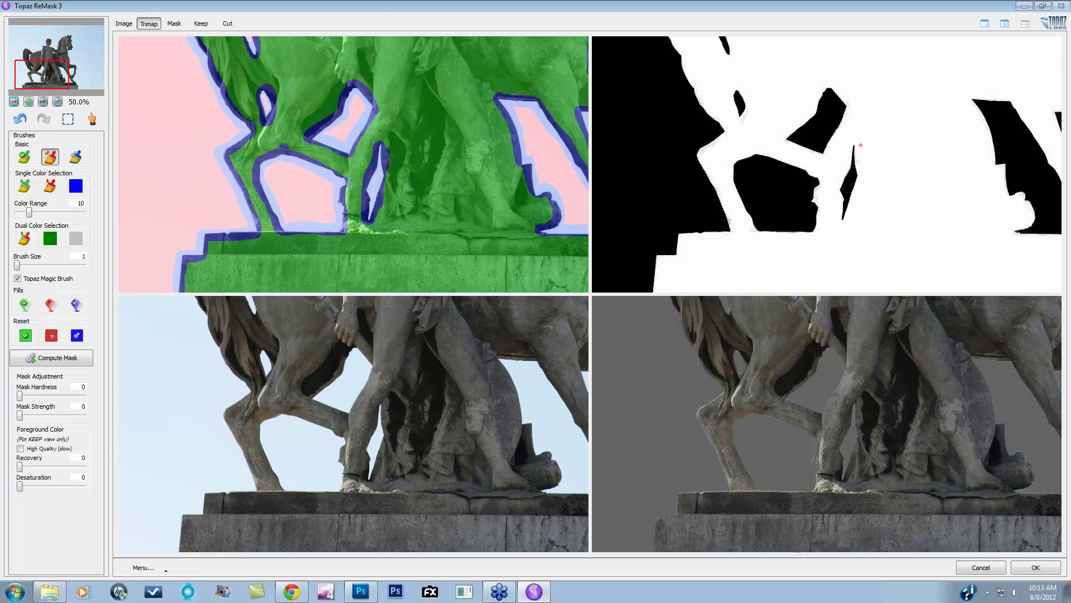
{"action": "scroll", "coordinate": [861, 145], "scroll_direction": "down", "scroll_amount": 1}
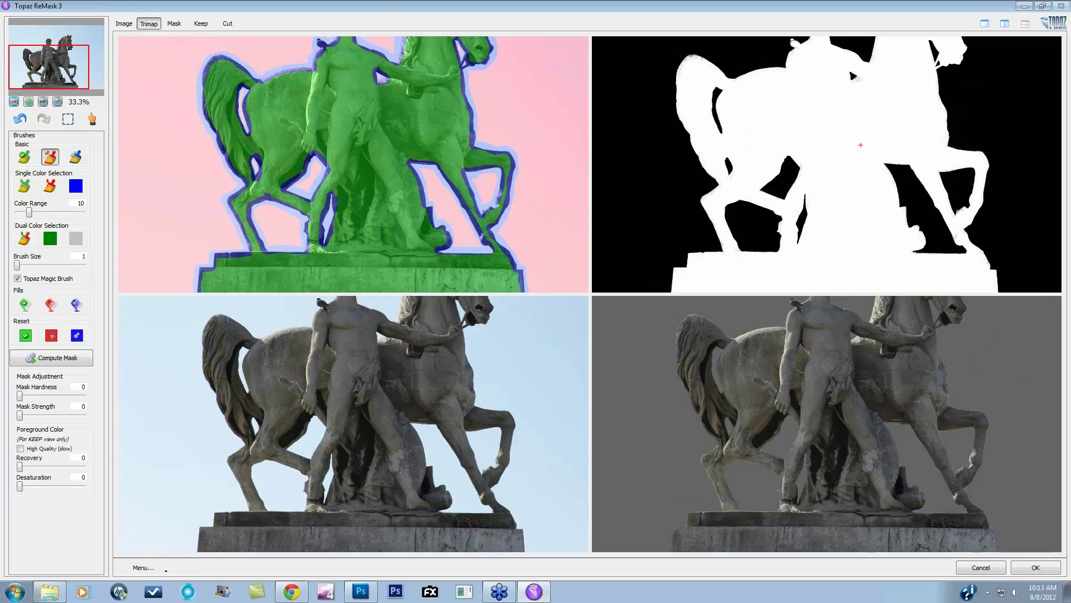
{"action": "scroll", "coordinate": [860, 145], "scroll_direction": "down", "scroll_amount": 1}
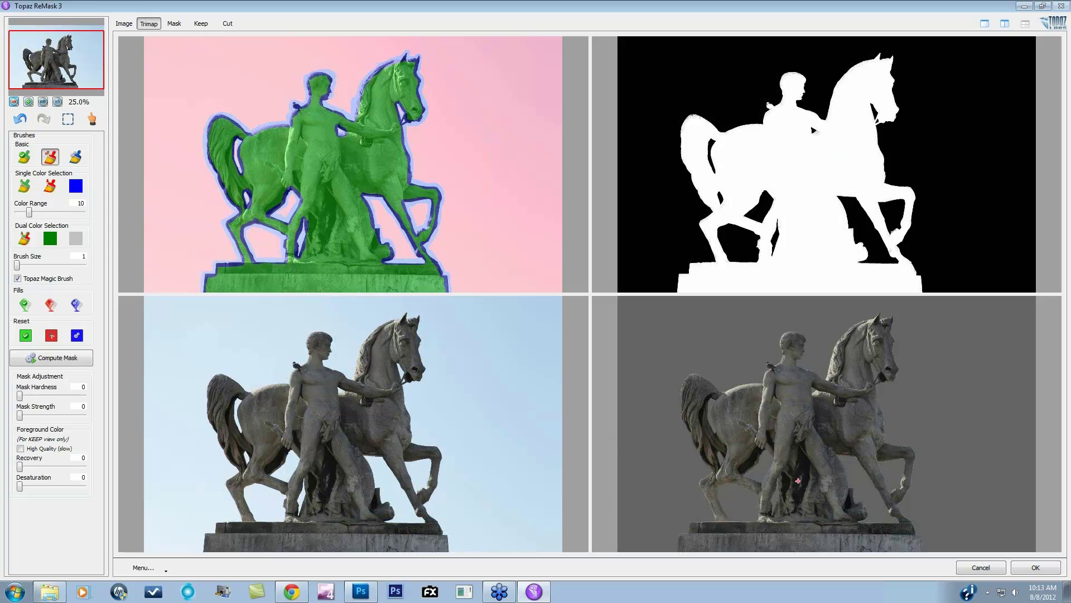
{"action": "left_click", "coordinate": [1033, 568]}
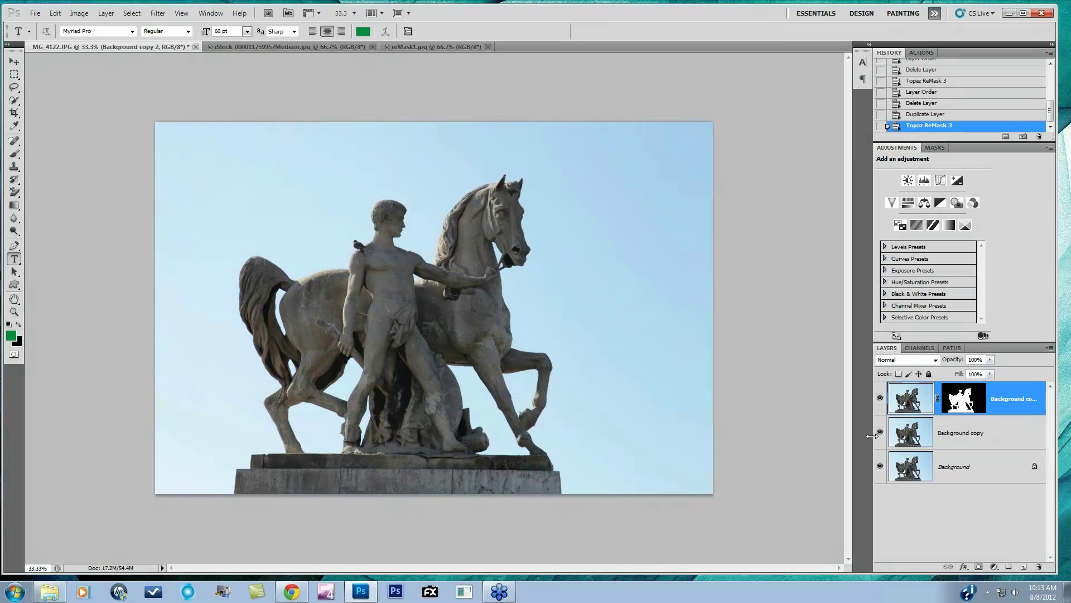
Place the photobacks-clouds-28 image in the statue document.
{"action": "left_click", "coordinate": [33, 14]}
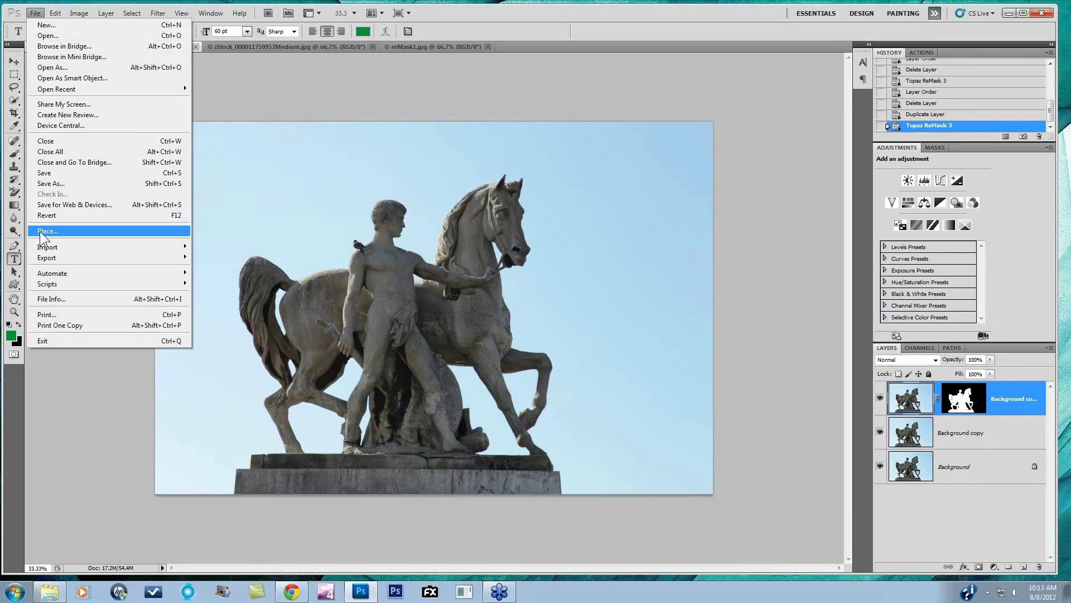
{"action": "left_click", "coordinate": [40, 231]}
{"action": "left_click", "coordinate": [490, 214]}
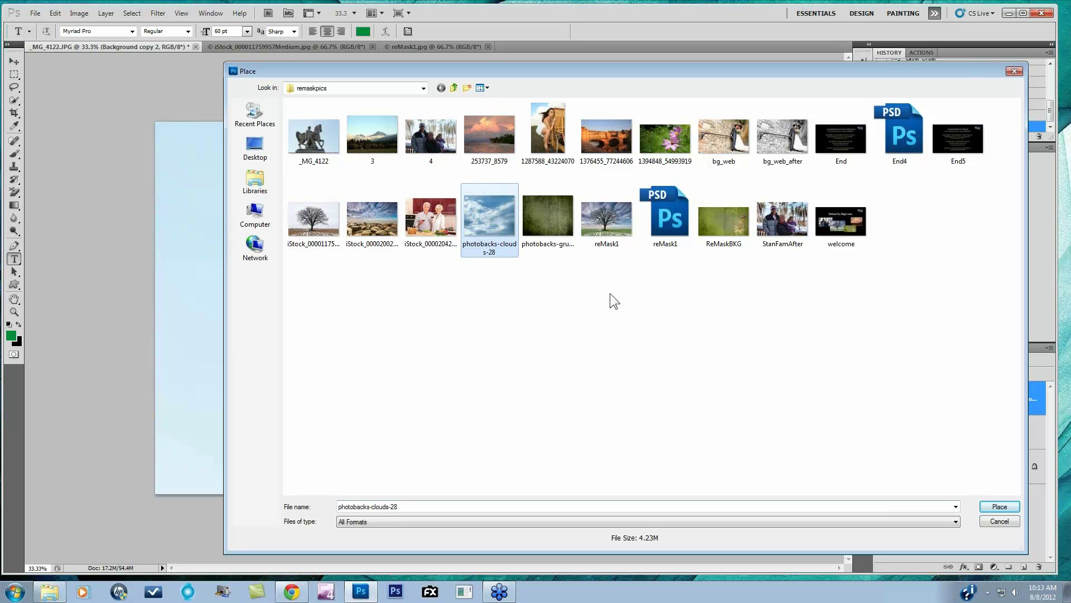
{"action": "left_click", "coordinate": [1000, 506]}
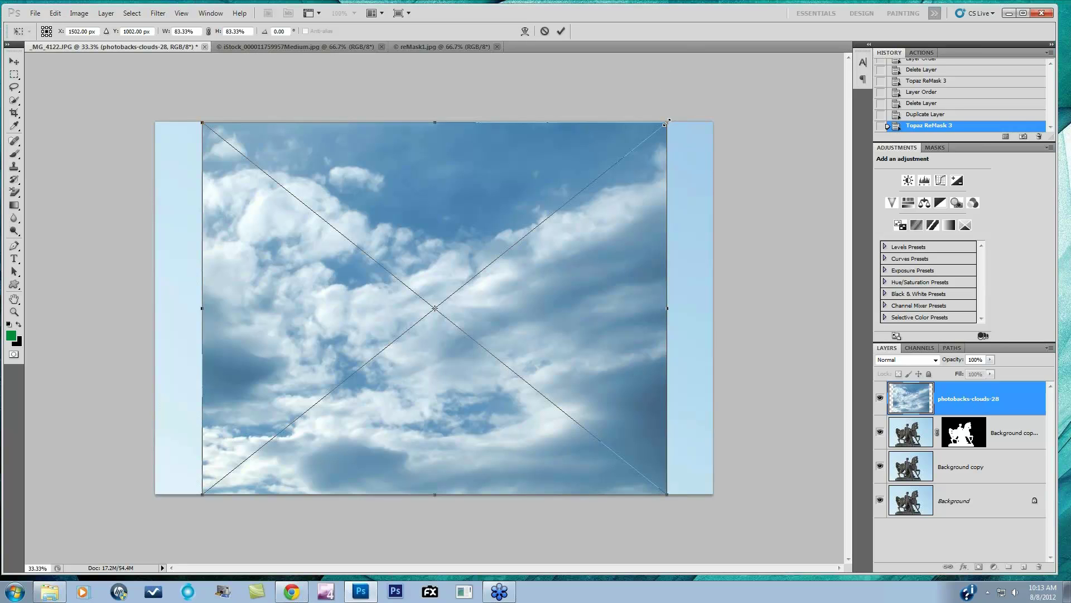
Enlarge the placed clouds to about 105.5% so they cover the canvas, and move their layer directly below the masked statue layer.
{"action": "left_click_drag", "start_coordinate": [667, 122], "coordinate": [811, 49]}
{"action": "left_click_drag", "start_coordinate": [698, 201], "coordinate": [633, 246]}
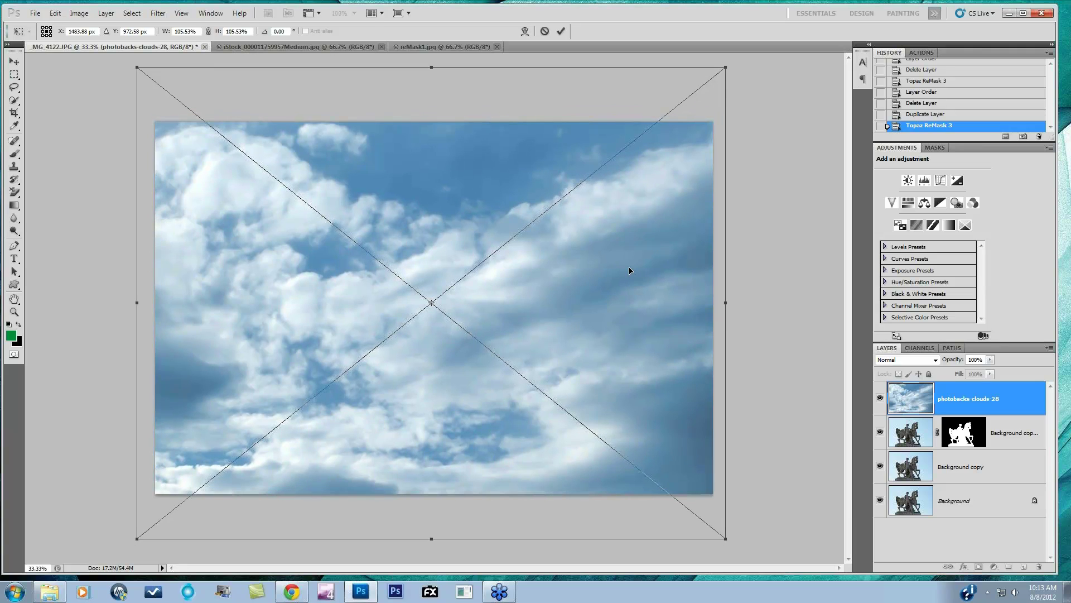
{"action": "key", "text": "Return"}
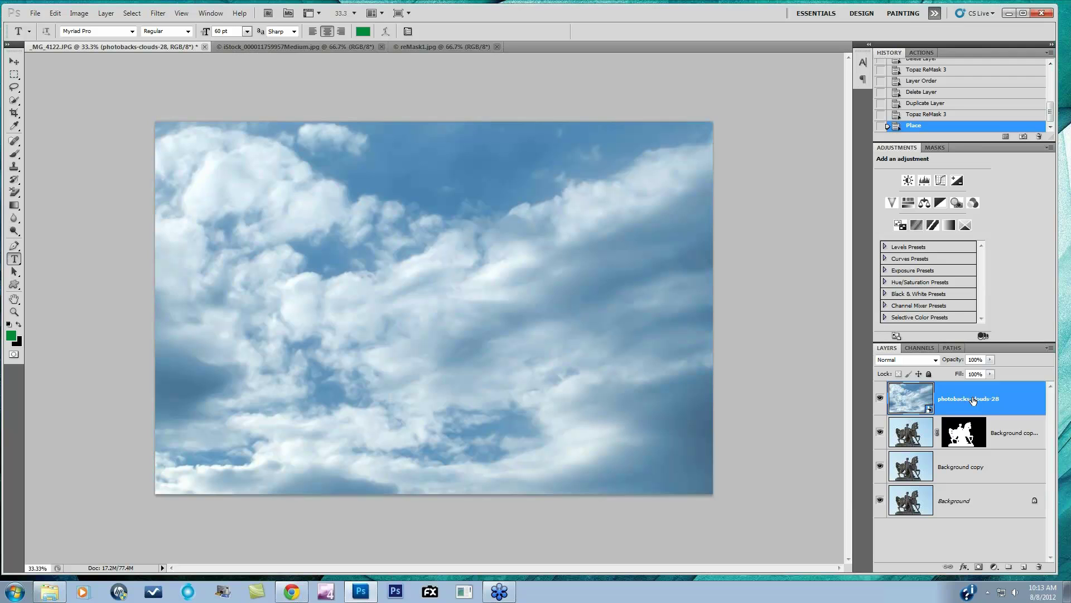
{"action": "left_click_drag", "start_coordinate": [973, 399], "coordinate": [970, 444]}
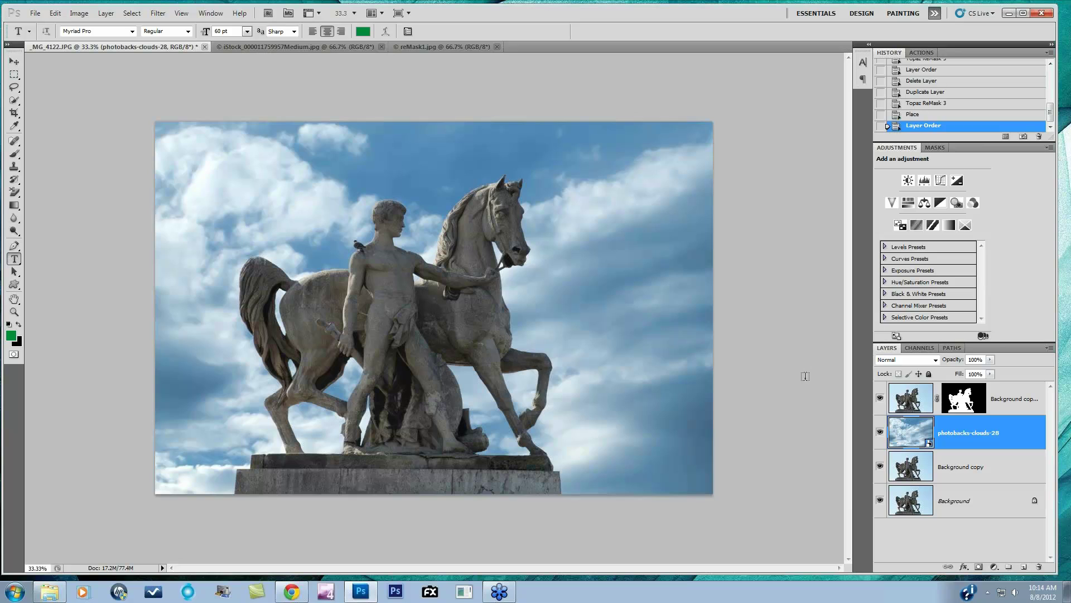
Delete the masked statue layer, Background copy 2.
{"action": "left_click", "coordinate": [1007, 410]}
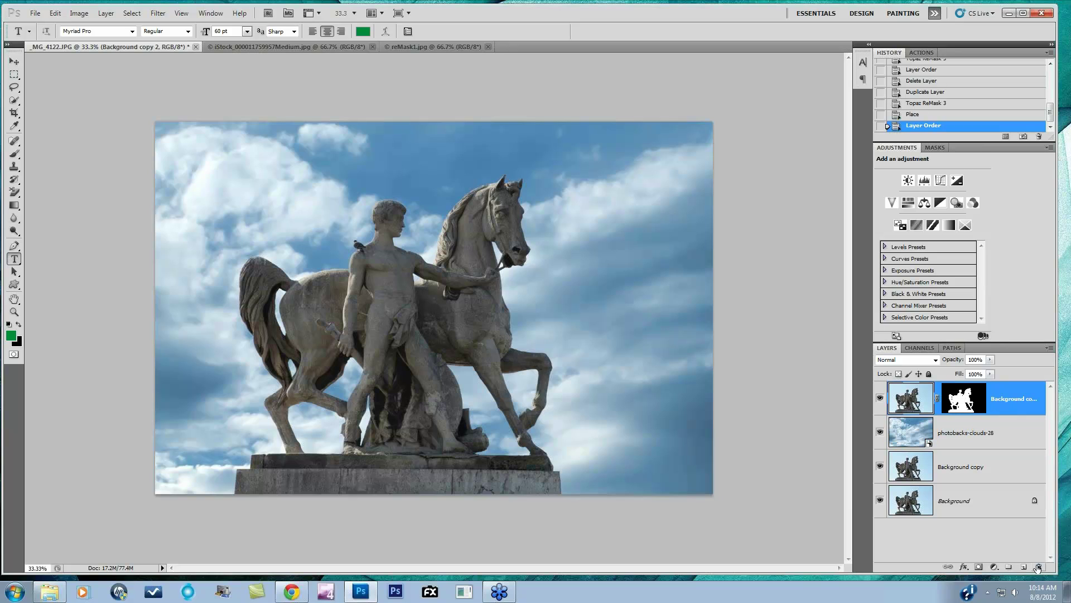
{"action": "left_click", "coordinate": [1039, 567]}
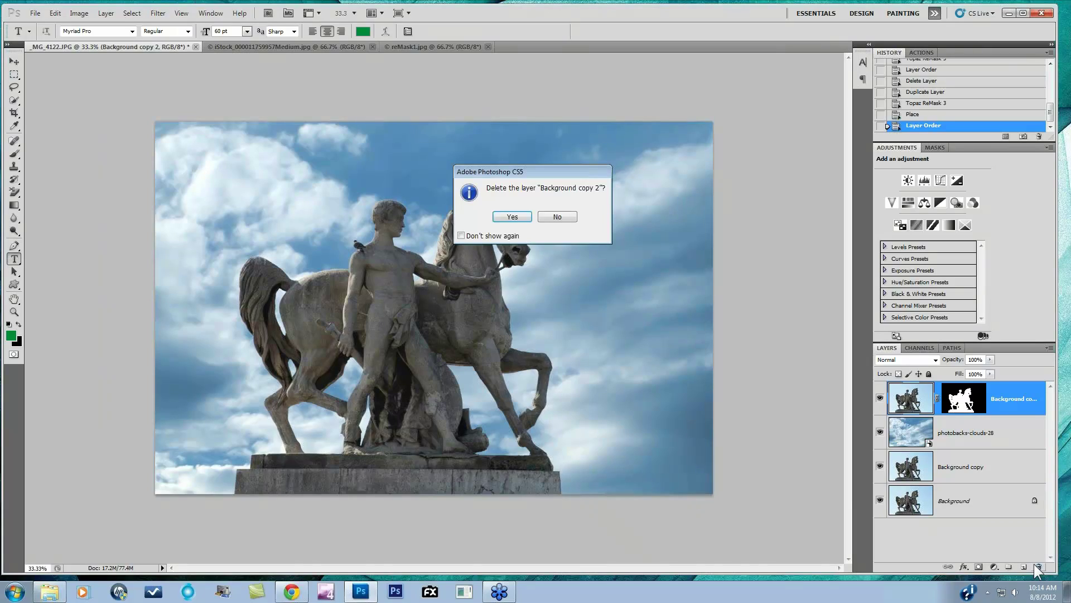
{"action": "left_click", "coordinate": [507, 216]}
Open the Background copy layer in Topaz ReMask 3 and reset its whole trimap to blue compute.
{"action": "left_click", "coordinate": [981, 440]}
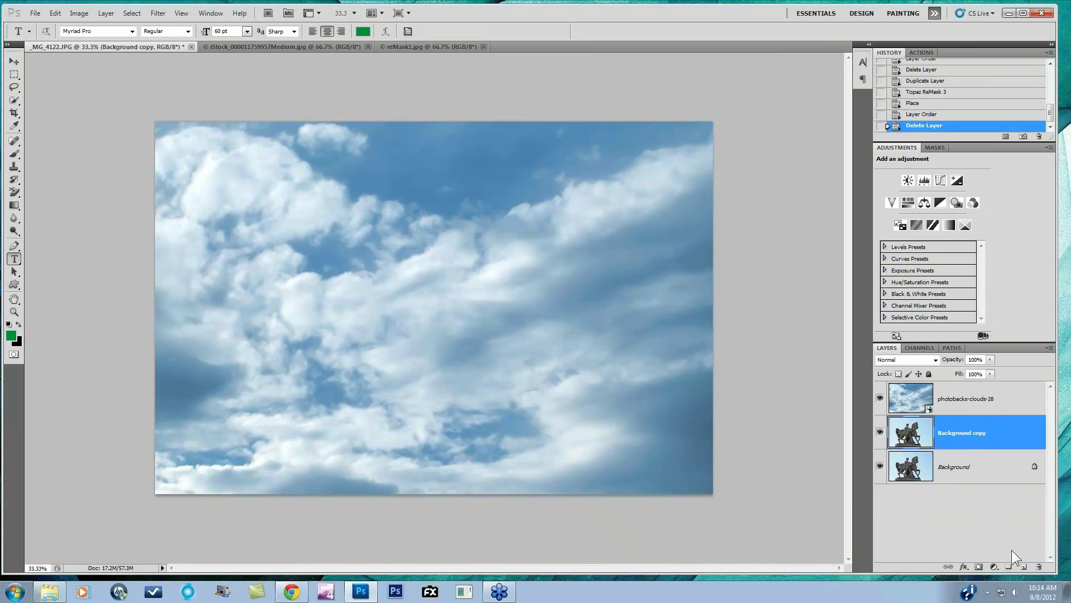
{"action": "left_click", "coordinate": [158, 13]}
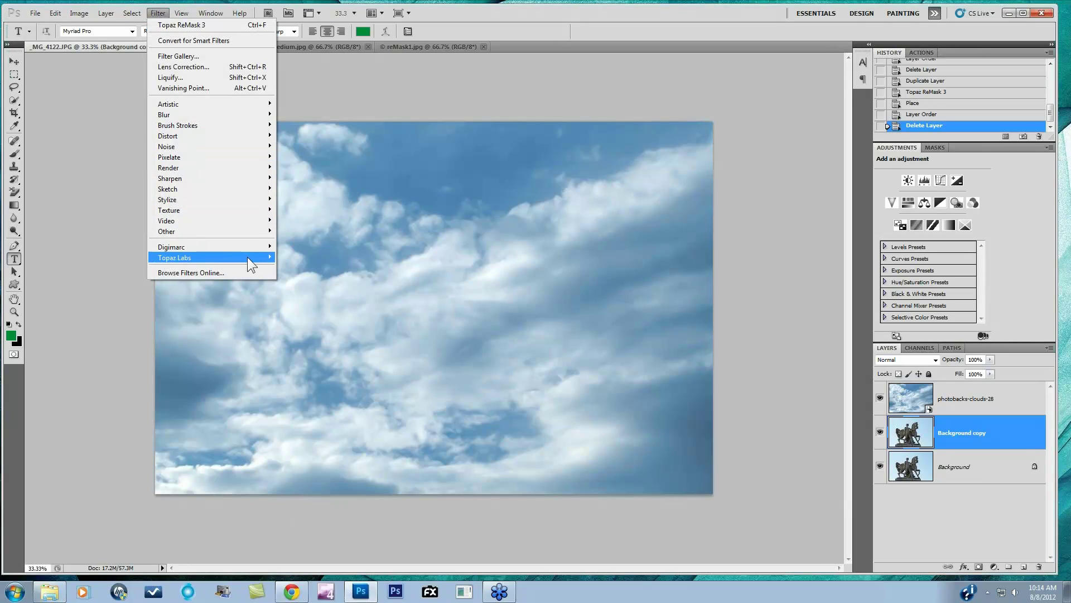
{"action": "mouse_move", "coordinate": [246, 257]}
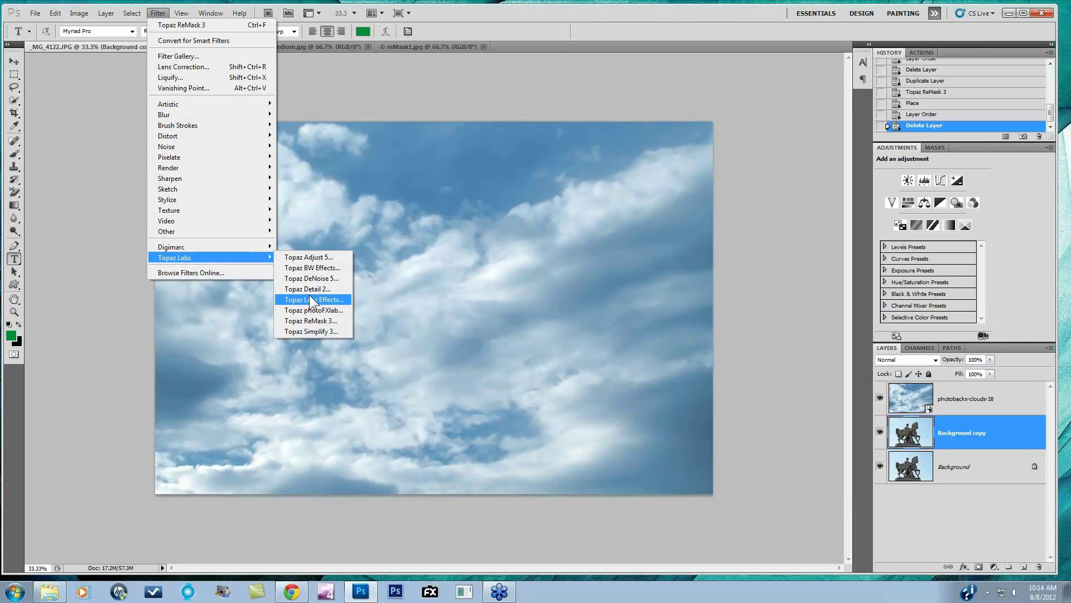
{"action": "left_click", "coordinate": [313, 319]}
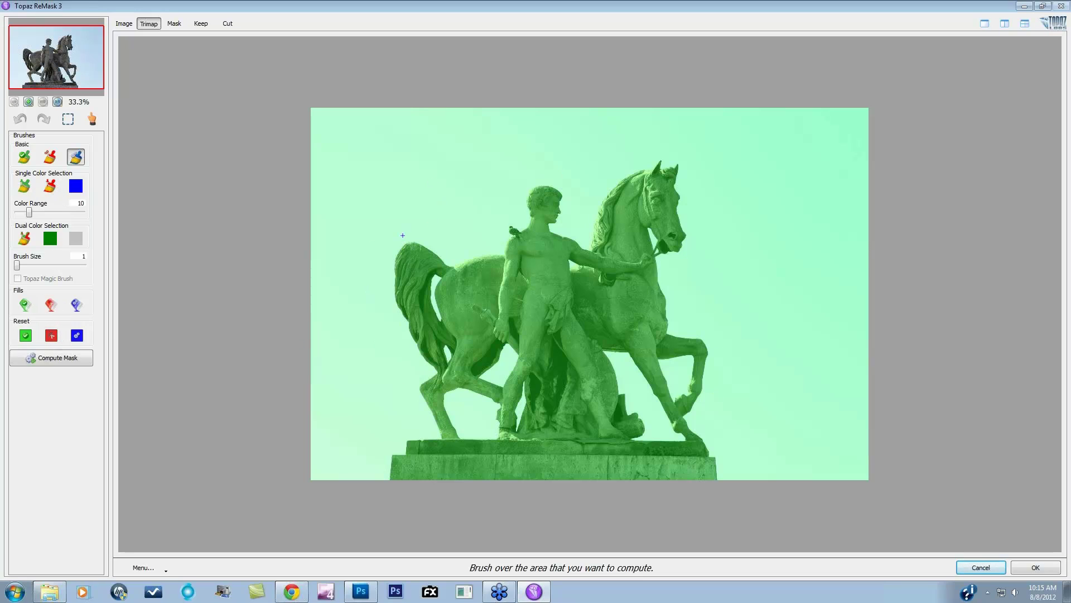
{"action": "left_click", "coordinate": [76, 335]}
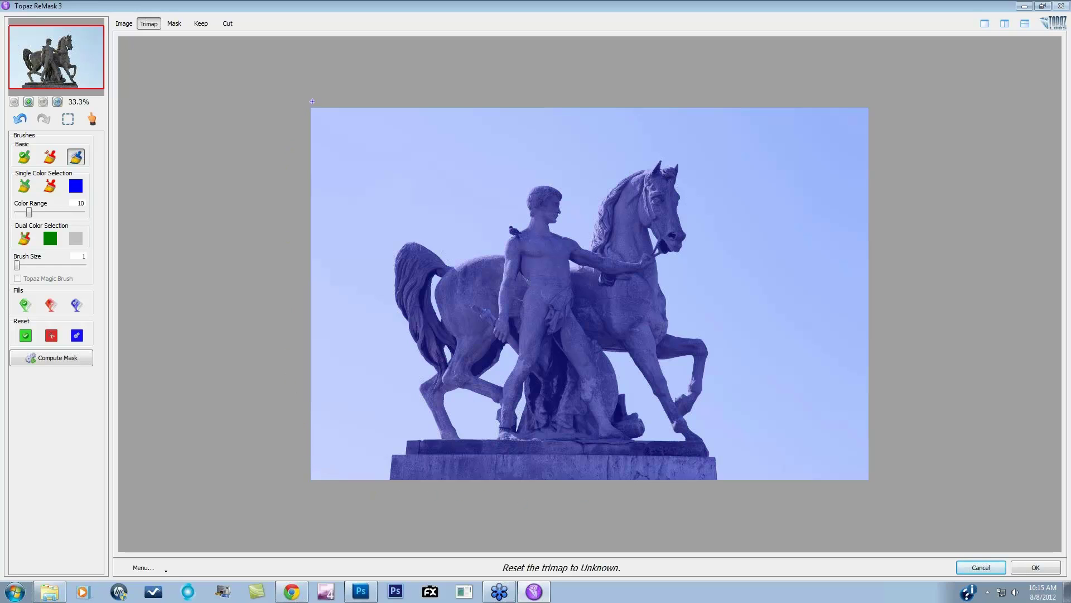
Cut the sky around the man and the horse's tail with the single-color cut brush at size 255, sampling the pale blue above the tail.
{"action": "left_click", "coordinate": [49, 186]}
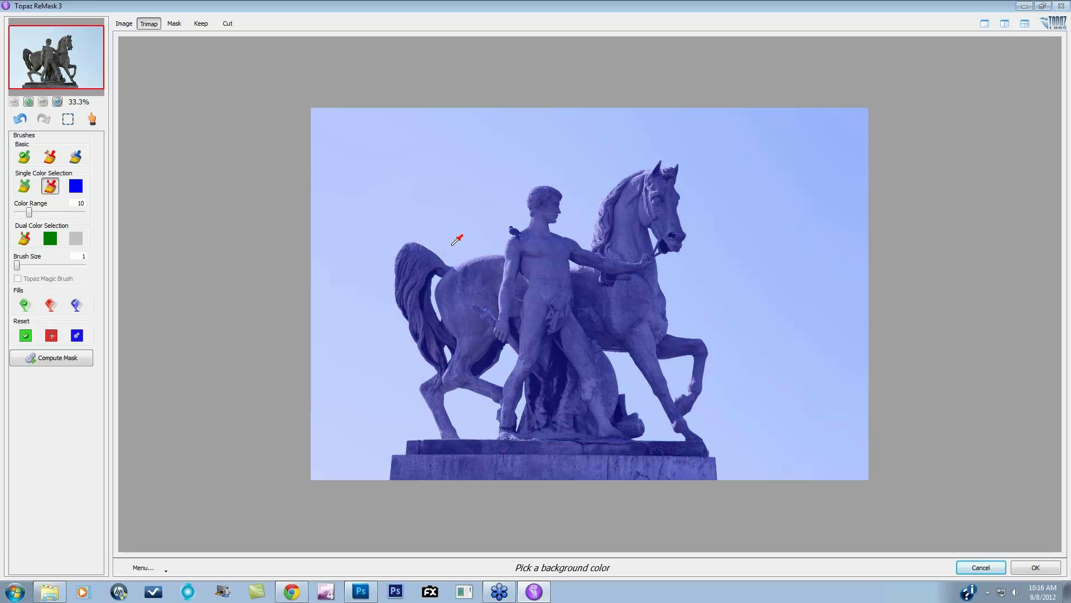
{"action": "left_click", "coordinate": [411, 235]}
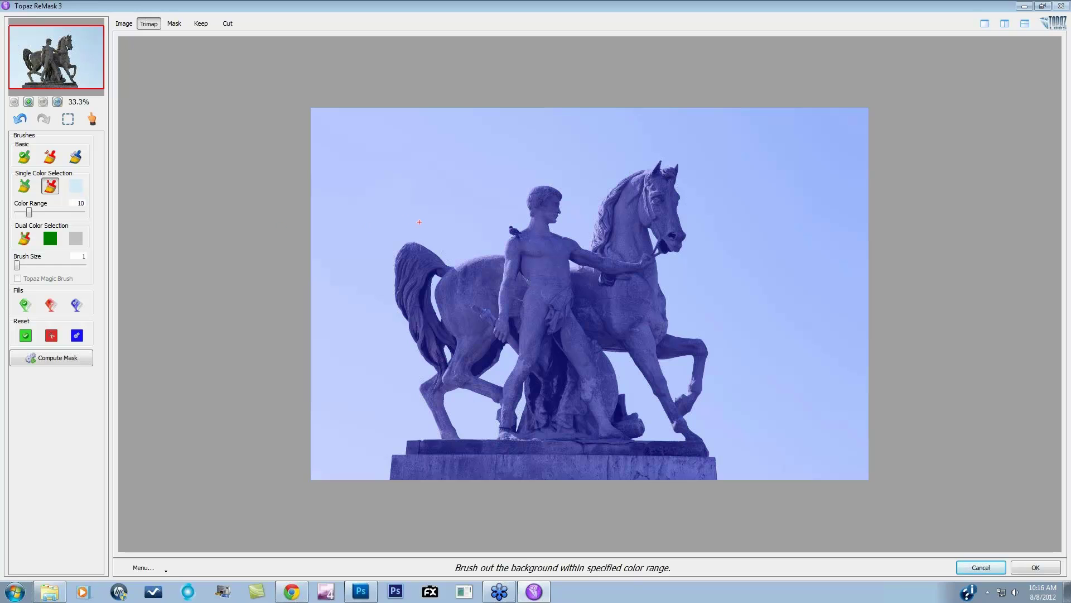
{"action": "scroll", "coordinate": [418, 223], "scroll_direction": "up", "scroll_amount": 10}
{"action": "scroll", "coordinate": [415, 224], "scroll_direction": "up", "scroll_amount": 2}
{"action": "left_click", "coordinate": [403, 214]}
{"action": "mouse_move", "coordinate": [403, 215]}
{"action": "left_mouse_down"}
{"action": "mouse_move", "coordinate": [373, 259]}
{"action": "mouse_move", "coordinate": [426, 214]}
{"action": "mouse_move", "coordinate": [418, 229]}
{"action": "mouse_move", "coordinate": [437, 238]}
{"action": "mouse_move", "coordinate": [355, 332]}
{"action": "mouse_move", "coordinate": [470, 253]}
{"action": "mouse_move", "coordinate": [404, 370]}
{"action": "mouse_move", "coordinate": [376, 368]}
{"action": "mouse_move", "coordinate": [493, 317]}
{"action": "mouse_move", "coordinate": [355, 413]}
{"action": "mouse_move", "coordinate": [549, 337]}
{"action": "mouse_move", "coordinate": [602, 415]}
{"action": "mouse_move", "coordinate": [398, 439]}
{"action": "mouse_move", "coordinate": [672, 412]}
{"action": "mouse_move", "coordinate": [779, 487]}
{"action": "mouse_move", "coordinate": [618, 458]}
{"action": "mouse_move", "coordinate": [479, 390]}
{"action": "mouse_move", "coordinate": [511, 355]}
{"action": "mouse_move", "coordinate": [528, 303]}
{"action": "mouse_move", "coordinate": [481, 232]}
{"action": "mouse_move", "coordinate": [745, 174]}
{"action": "mouse_move", "coordinate": [442, 207]}
{"action": "mouse_move", "coordinate": [500, 201]}
{"action": "mouse_move", "coordinate": [232, 159]}
{"action": "mouse_move", "coordinate": [442, 126]}
{"action": "mouse_move", "coordinate": [297, 112]}
{"action": "mouse_move", "coordinate": [293, 144]}
{"action": "mouse_move", "coordinate": [170, 253]}
{"action": "mouse_move", "coordinate": [186, 319]}
{"action": "left_mouse_up"}
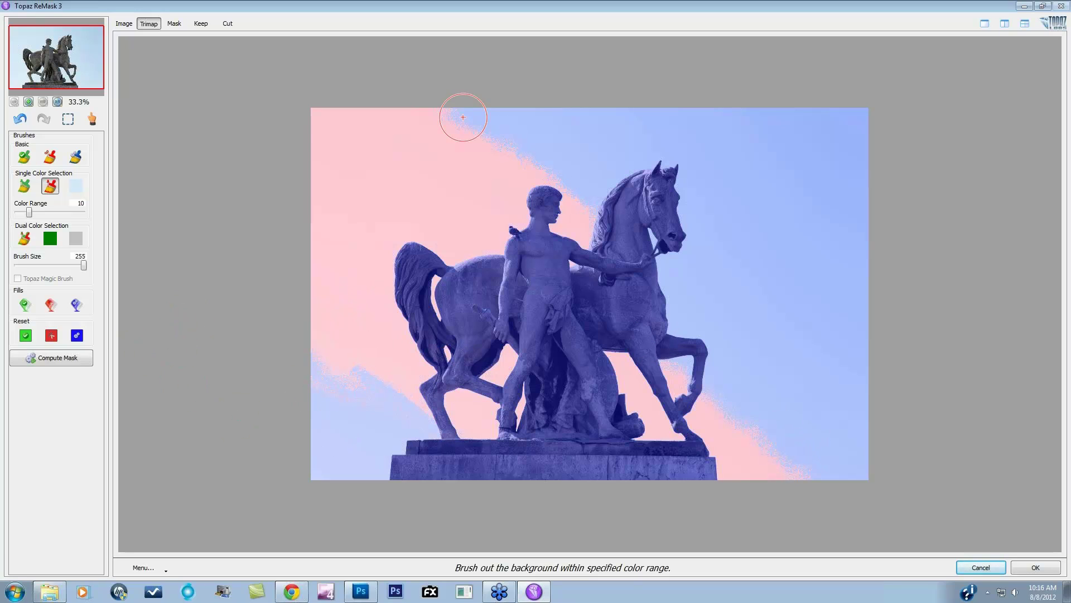
Raise the color range to 50, sample the sky above the tail again and brush out all the remaining sky as cut.
{"action": "key", "text": "ctrl"}
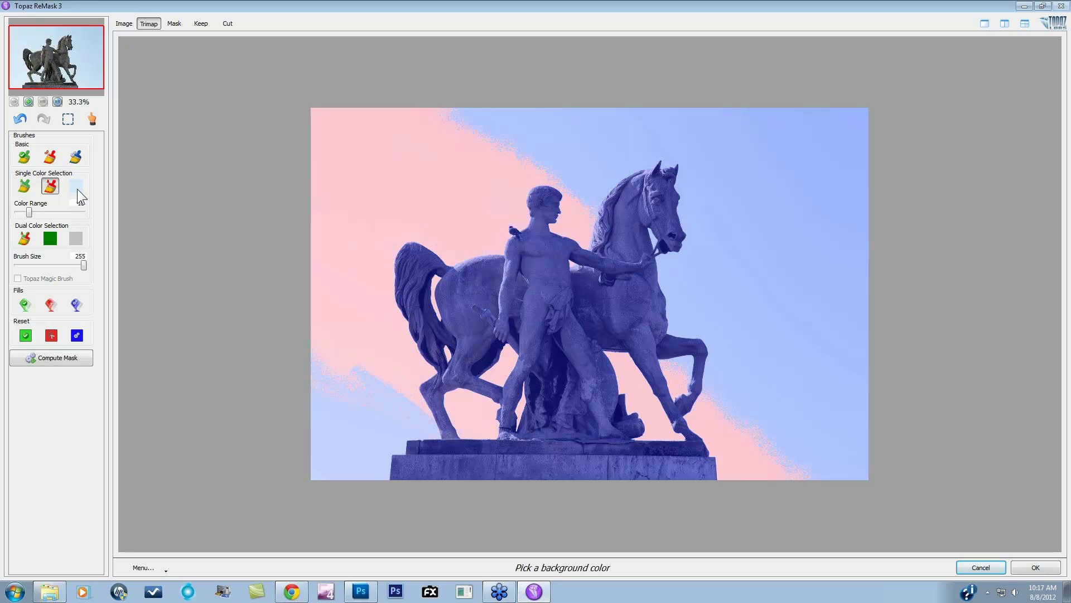
{"action": "mouse_move", "coordinate": [29, 213]}
{"action": "left_click_drag", "start_coordinate": [30, 216], "coordinate": [87, 217]}
{"action": "left_click", "coordinate": [409, 231]}
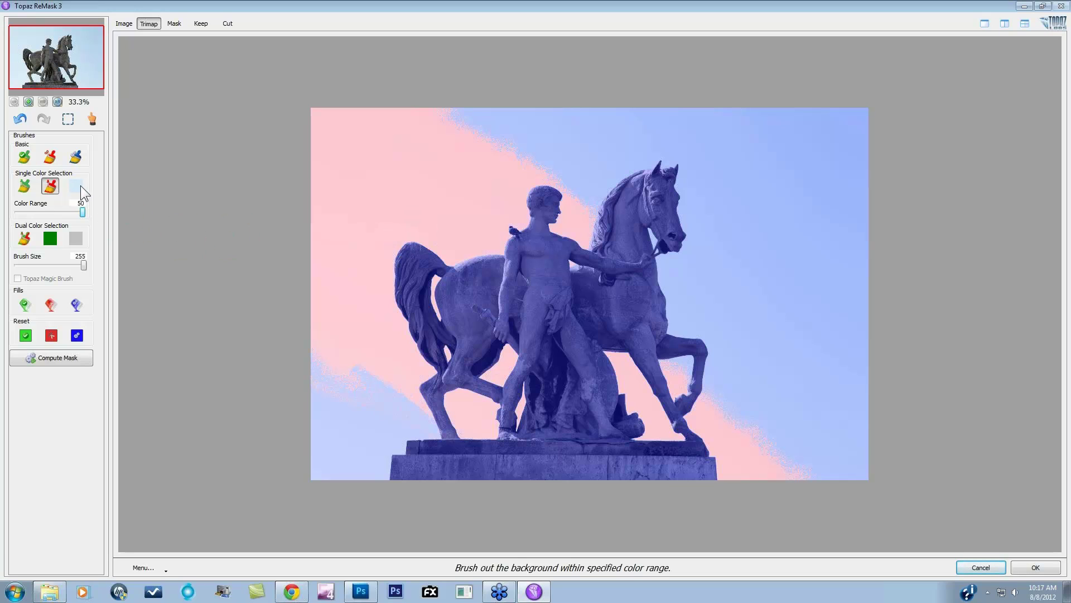
{"action": "mouse_move", "coordinate": [312, 307]}
{"action": "left_mouse_down"}
{"action": "mouse_move", "coordinate": [355, 325]}
{"action": "mouse_move", "coordinate": [301, 395]}
{"action": "mouse_move", "coordinate": [318, 401]}
{"action": "mouse_move", "coordinate": [322, 429]}
{"action": "mouse_move", "coordinate": [296, 473]}
{"action": "mouse_move", "coordinate": [478, 437]}
{"action": "left_mouse_up"}
{"action": "mouse_move", "coordinate": [541, 449]}
{"action": "left_mouse_down"}
{"action": "mouse_move", "coordinate": [744, 454]}
{"action": "mouse_move", "coordinate": [611, 390]}
{"action": "mouse_move", "coordinate": [578, 350]}
{"action": "mouse_move", "coordinate": [675, 291]}
{"action": "mouse_move", "coordinate": [613, 210]}
{"action": "mouse_move", "coordinate": [479, 172]}
{"action": "mouse_move", "coordinate": [760, 119]}
{"action": "mouse_move", "coordinate": [464, 128]}
{"action": "mouse_move", "coordinate": [832, 227]}
{"action": "mouse_move", "coordinate": [1038, 215]}
{"action": "left_mouse_up"}
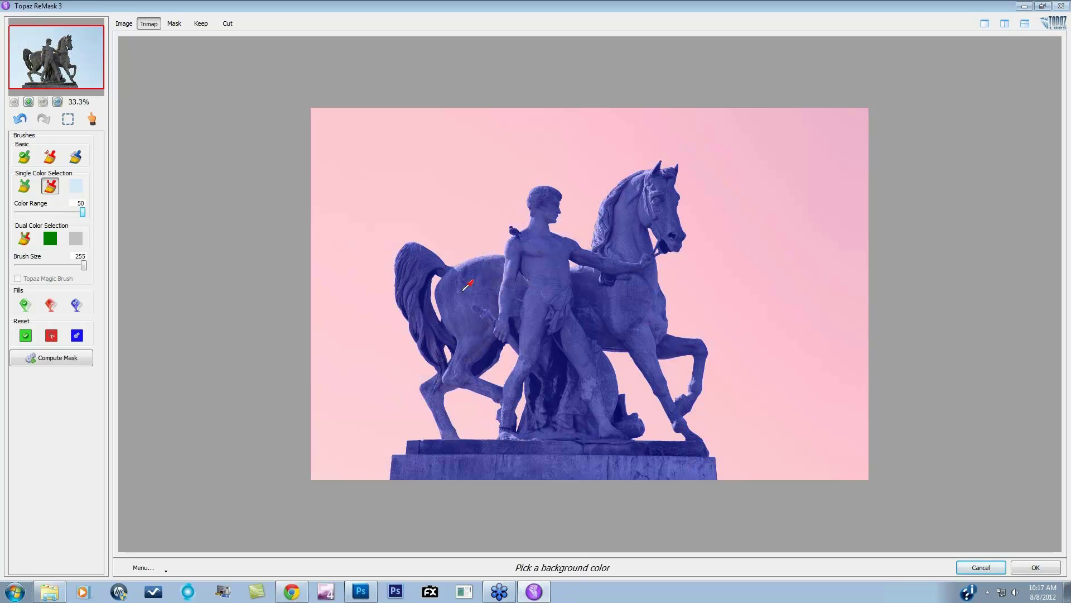
Mark the statue as keep with the single-color keep brush, sampling the man's chest and a dark shadow behind the horse's hind leg.
{"action": "left_click", "coordinate": [24, 187]}
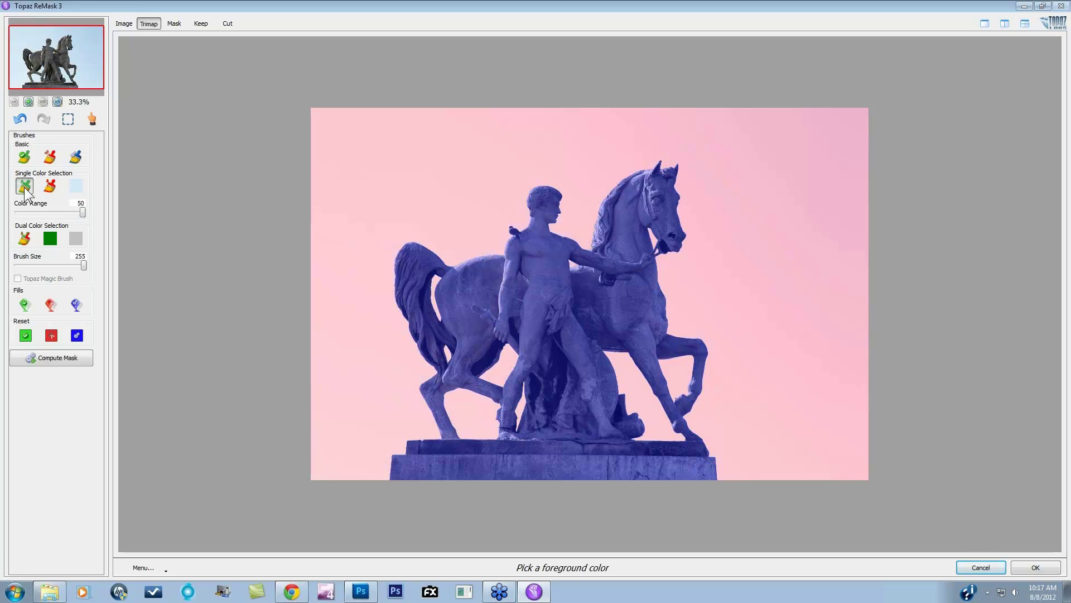
{"action": "left_click", "coordinate": [557, 252]}
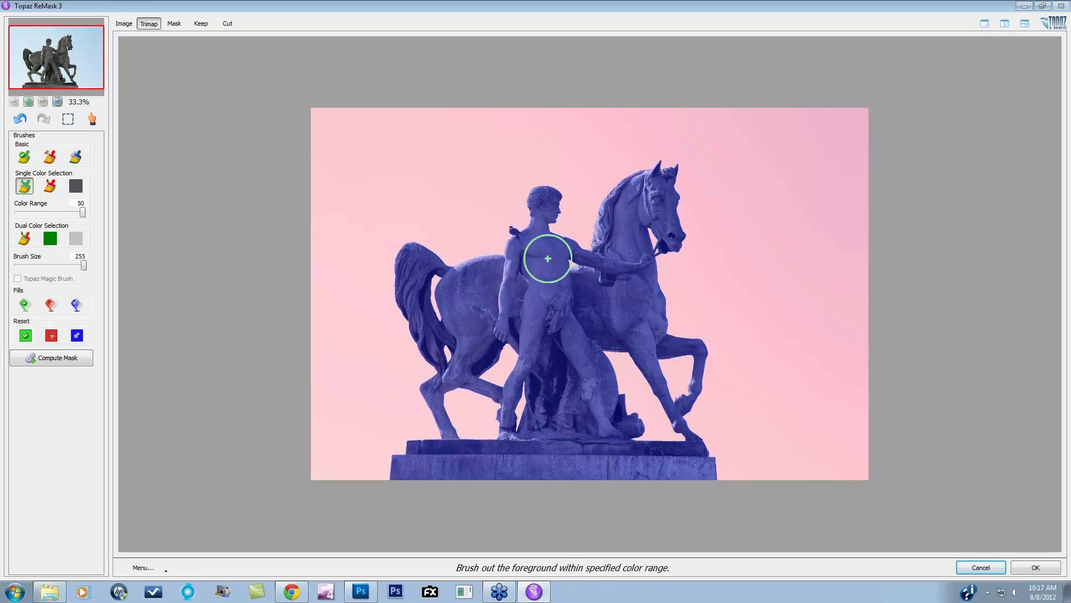
{"action": "mouse_move", "coordinate": [548, 258]}
{"action": "left_mouse_down"}
{"action": "mouse_move", "coordinate": [453, 307]}
{"action": "mouse_move", "coordinate": [404, 309]}
{"action": "mouse_move", "coordinate": [398, 341]}
{"action": "mouse_move", "coordinate": [422, 359]}
{"action": "mouse_move", "coordinate": [660, 307]}
{"action": "mouse_move", "coordinate": [401, 346]}
{"action": "mouse_move", "coordinate": [685, 359]}
{"action": "mouse_move", "coordinate": [608, 405]}
{"action": "mouse_move", "coordinate": [721, 428]}
{"action": "mouse_move", "coordinate": [738, 481]}
{"action": "mouse_move", "coordinate": [429, 490]}
{"action": "mouse_move", "coordinate": [660, 468]}
{"action": "mouse_move", "coordinate": [645, 301]}
{"action": "mouse_move", "coordinate": [756, 152]}
{"action": "mouse_move", "coordinate": [637, 196]}
{"action": "mouse_move", "coordinate": [623, 206]}
{"action": "mouse_move", "coordinate": [700, 197]}
{"action": "mouse_move", "coordinate": [611, 214]}
{"action": "mouse_move", "coordinate": [423, 331]}
{"action": "mouse_move", "coordinate": [459, 240]}
{"action": "left_mouse_up"}
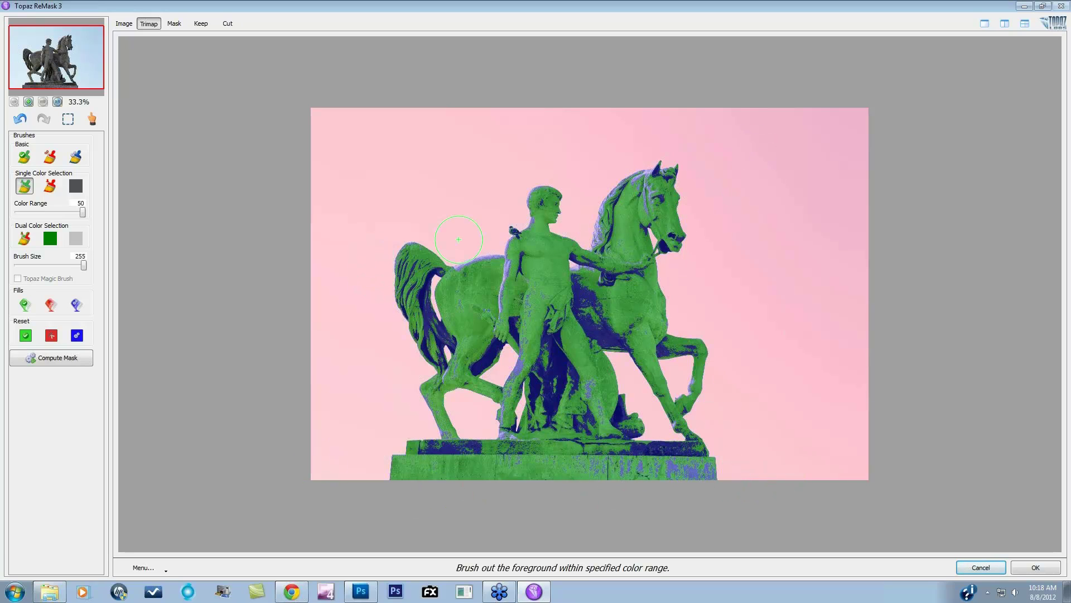
{"action": "key", "text": "ctrl"}
{"action": "left_click", "coordinate": [485, 359]}
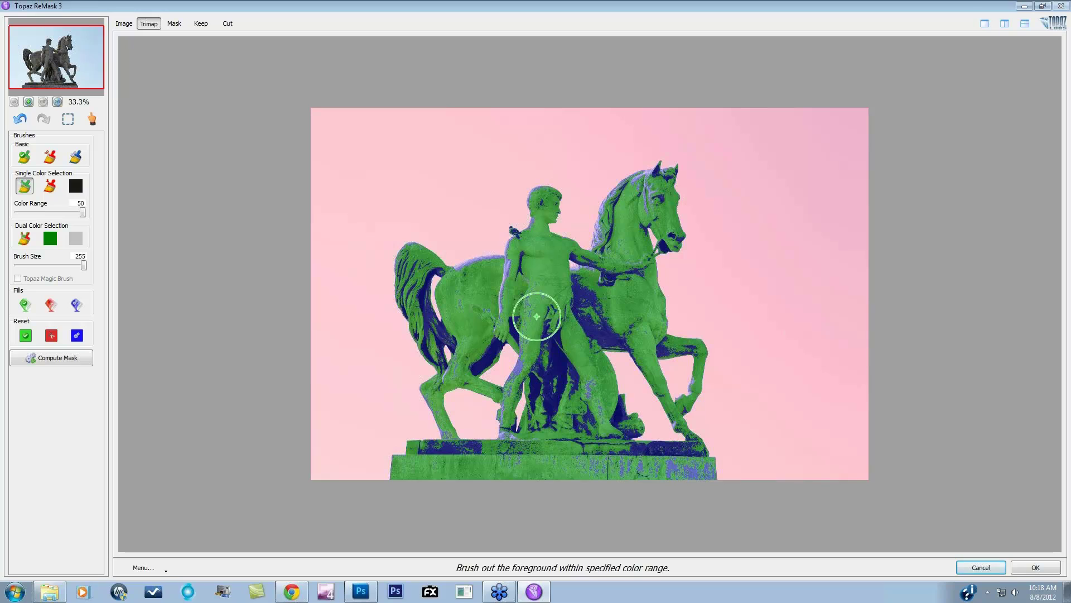
{"action": "mouse_move", "coordinate": [536, 311]}
{"action": "left_mouse_down"}
{"action": "mouse_move", "coordinate": [392, 430]}
{"action": "mouse_move", "coordinate": [577, 447]}
{"action": "mouse_move", "coordinate": [387, 442]}
{"action": "mouse_move", "coordinate": [695, 476]}
{"action": "mouse_move", "coordinate": [608, 483]}
{"action": "mouse_move", "coordinate": [644, 333]}
{"action": "mouse_move", "coordinate": [679, 299]}
{"action": "mouse_move", "coordinate": [582, 264]}
{"action": "mouse_move", "coordinate": [639, 176]}
{"action": "mouse_move", "coordinate": [671, 194]}
{"action": "mouse_move", "coordinate": [457, 288]}
{"action": "mouse_move", "coordinate": [404, 326]}
{"action": "mouse_move", "coordinate": [396, 248]}
{"action": "mouse_move", "coordinate": [413, 275]}
{"action": "mouse_move", "coordinate": [574, 219]}
{"action": "left_mouse_up"}
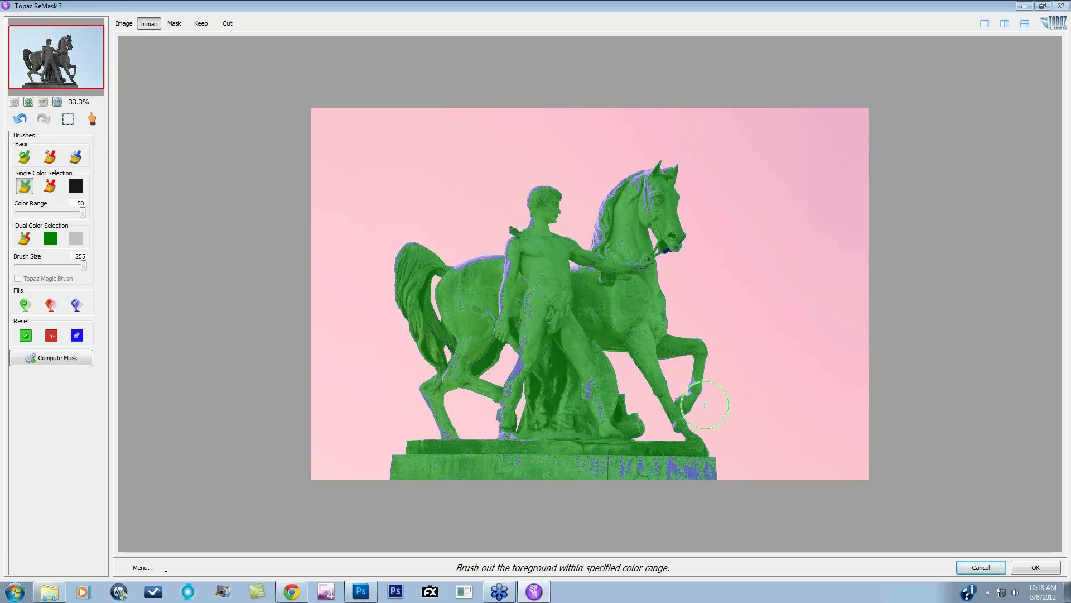
Sample the grey of the pedestal as the foreground color and brush the pedestal and the man's legs as keep.
{"action": "left_click", "coordinate": [676, 466]}
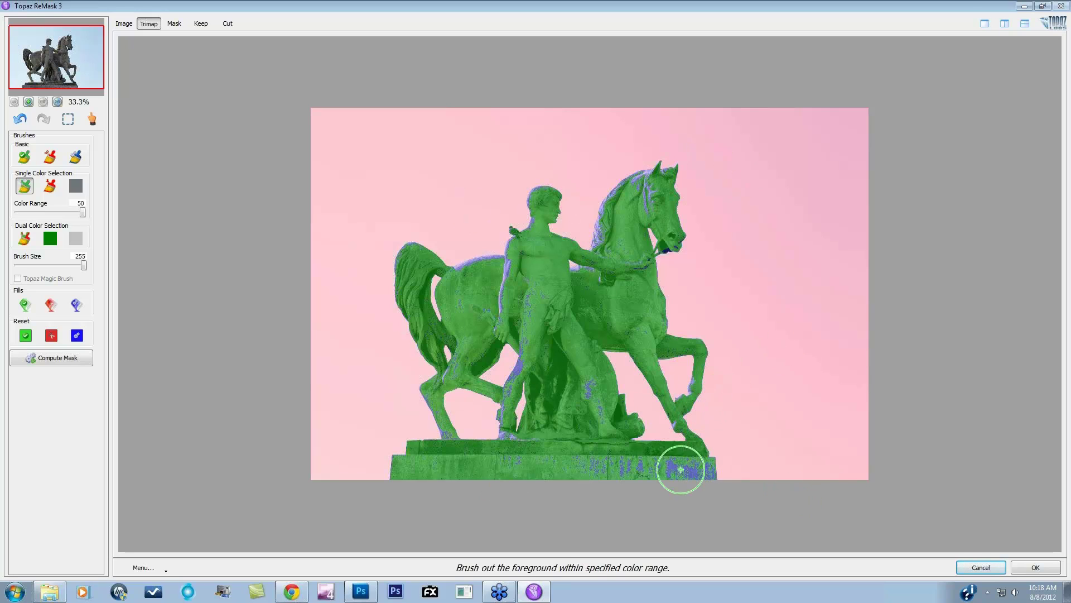
{"action": "left_click_drag", "start_coordinate": [681, 469], "coordinate": [784, 478]}
{"action": "mouse_move", "coordinate": [531, 359]}
{"action": "left_mouse_down"}
{"action": "mouse_move", "coordinate": [474, 283]}
{"action": "mouse_move", "coordinate": [574, 383]}
{"action": "mouse_move", "coordinate": [413, 459]}
{"action": "mouse_move", "coordinate": [426, 270]}
{"action": "mouse_move", "coordinate": [466, 275]}
{"action": "mouse_move", "coordinate": [622, 208]}
{"action": "mouse_move", "coordinate": [600, 265]}
{"action": "mouse_move", "coordinate": [644, 281]}
{"action": "mouse_move", "coordinate": [650, 273]}
{"action": "left_mouse_up"}
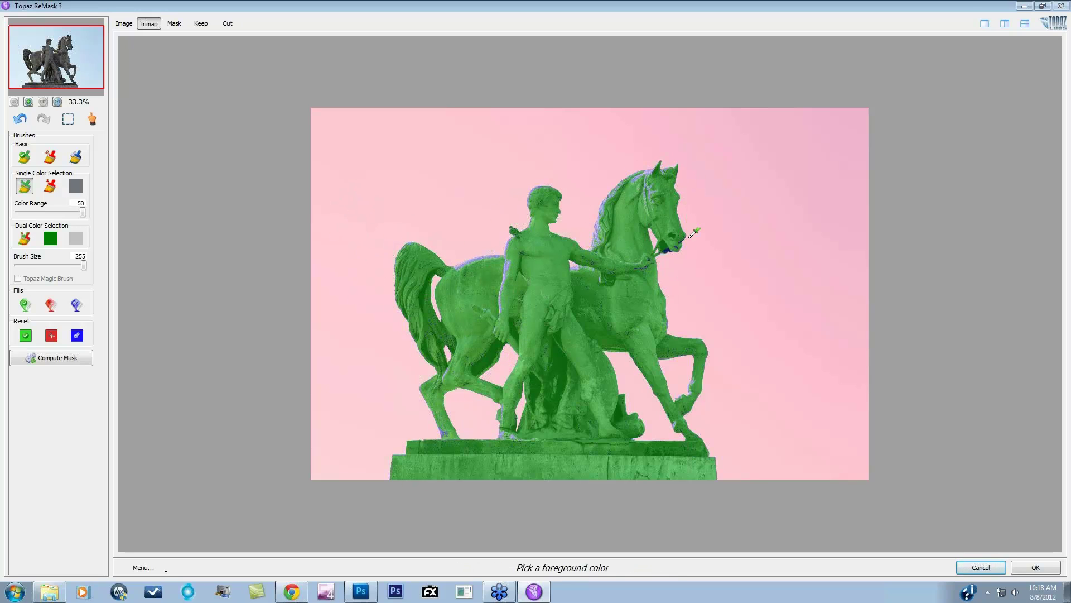
Brush the remaining blue edges of the statue as keep, resampling the horse's bridle, hind hoof and pale mane highlights.
{"action": "left_click", "coordinate": [666, 250]}
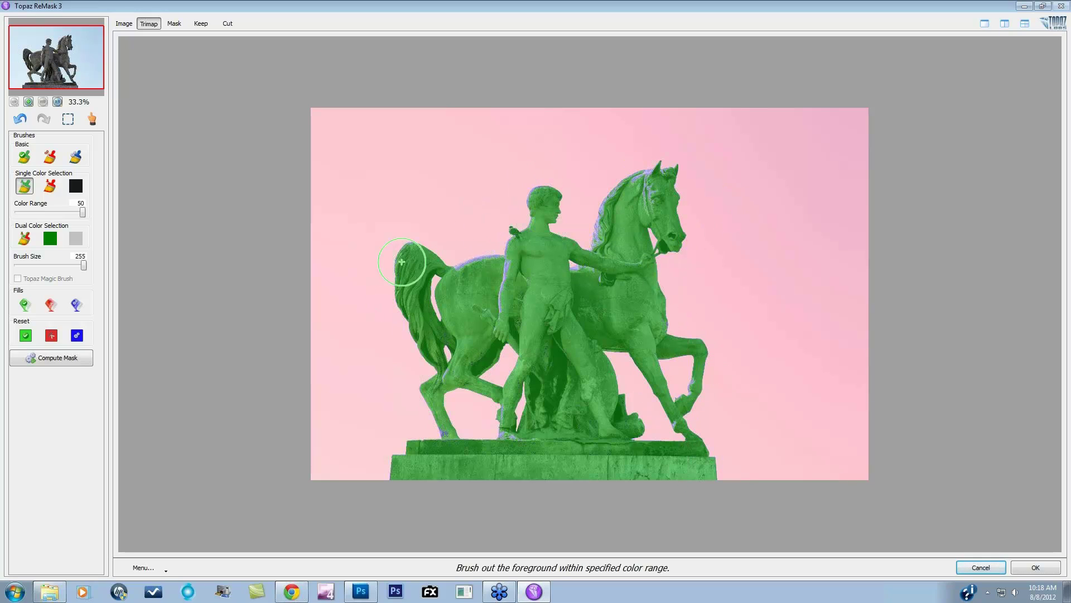
{"action": "key", "text": "ctrl"}
{"action": "left_click", "coordinate": [445, 429]}
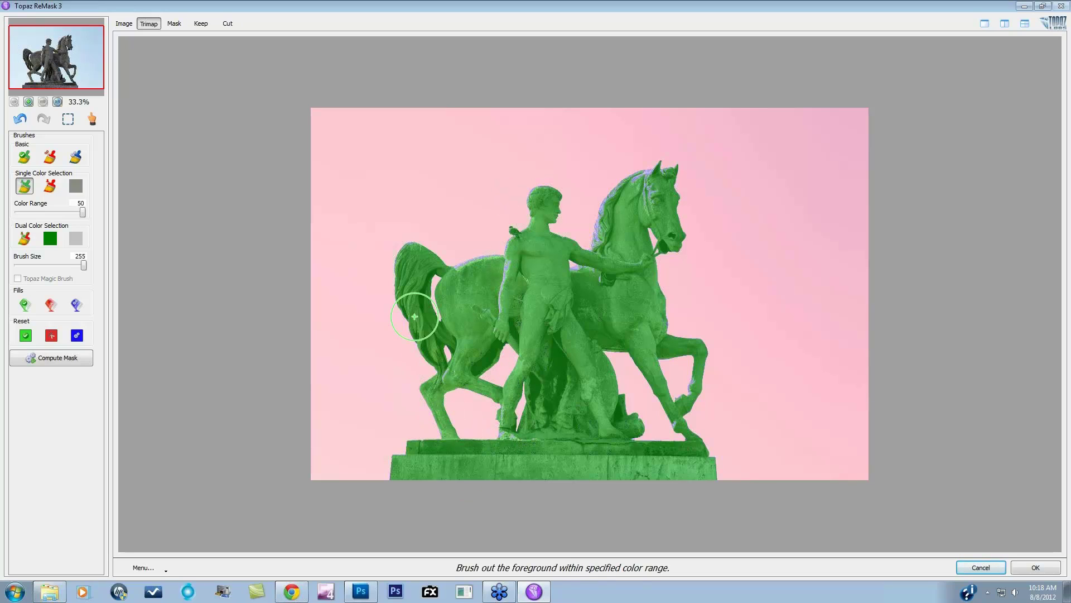
{"action": "key", "text": "ctrl"}
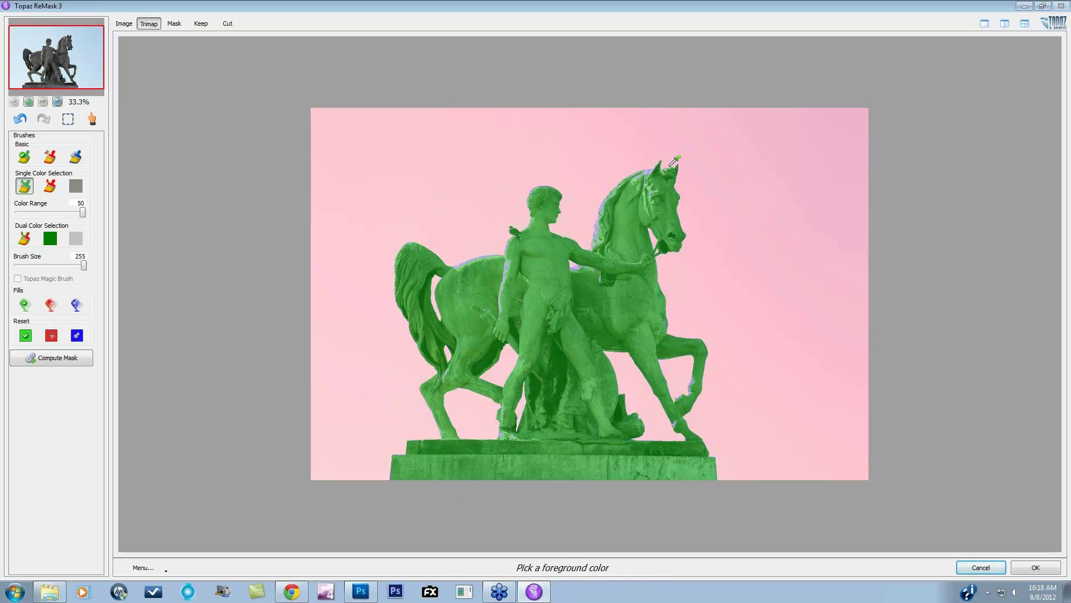
{"action": "left_click", "coordinate": [649, 169]}
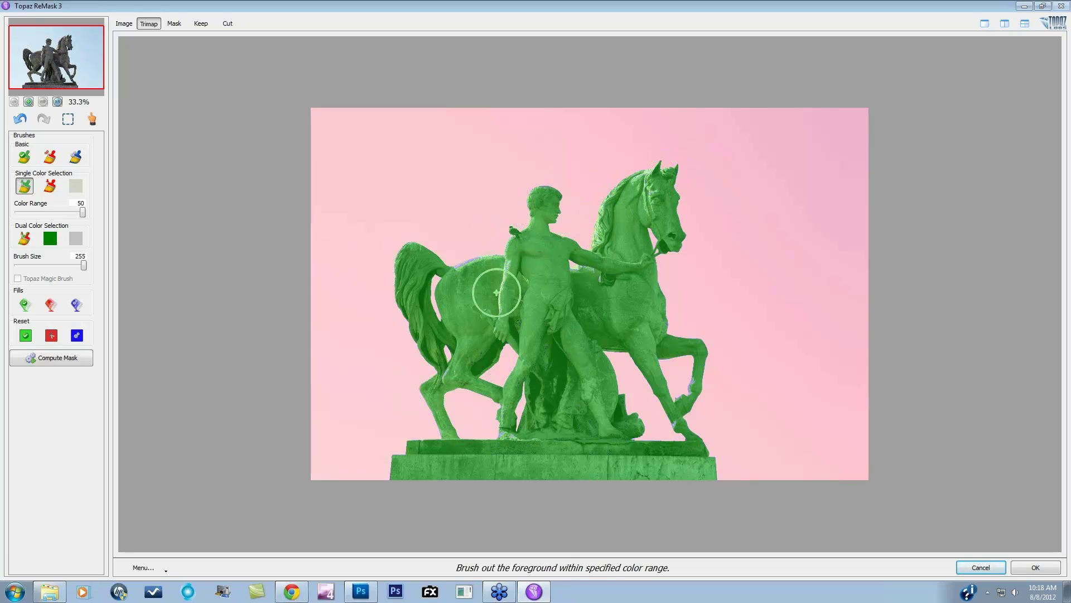
{"action": "key", "text": "ctrl"}
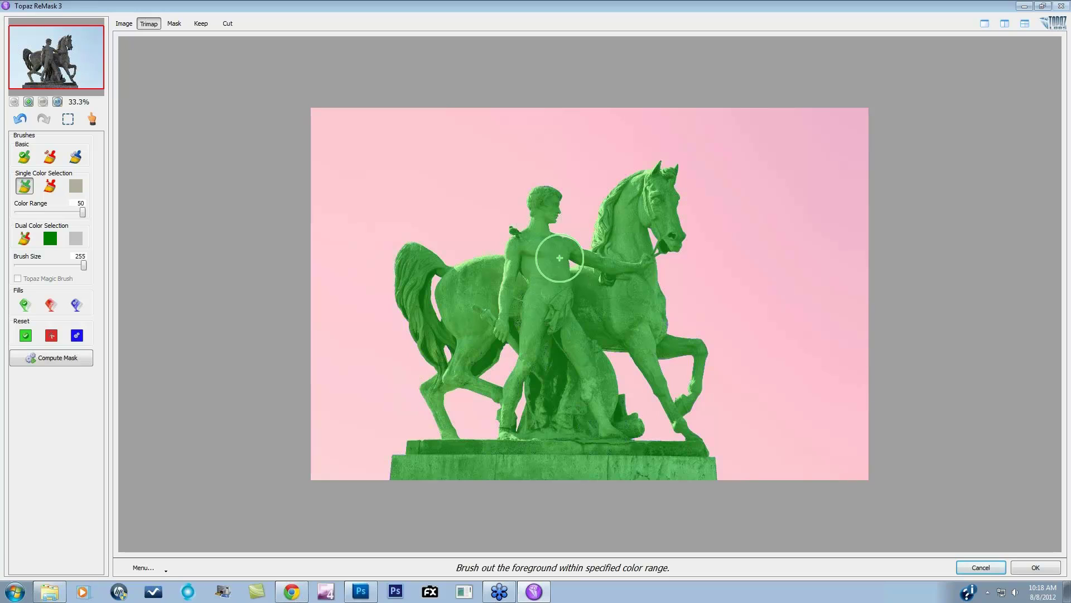
{"action": "key", "text": "ctrl"}
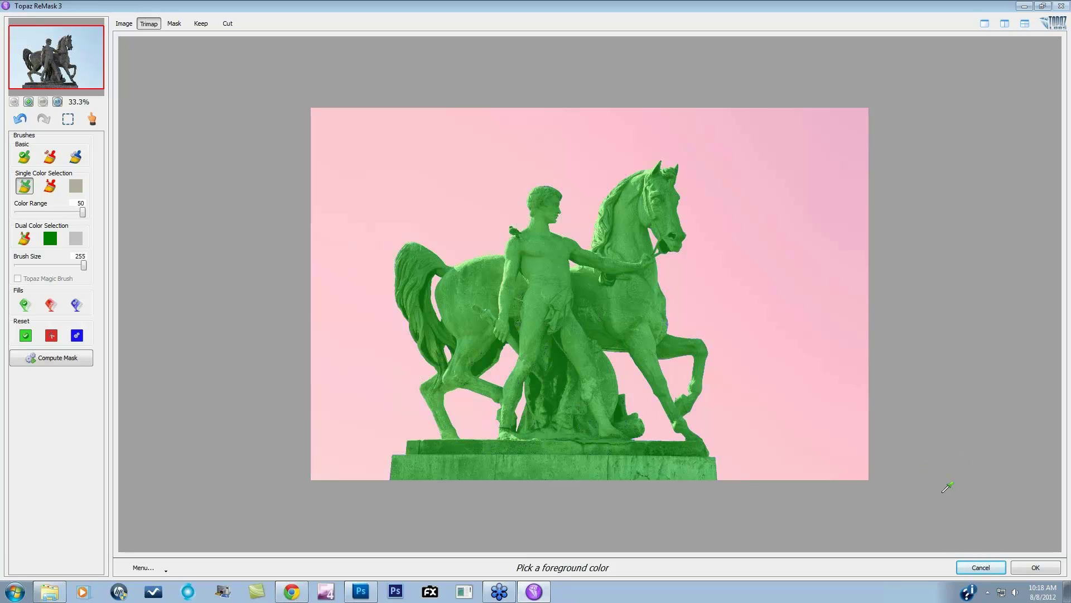
Compute the mask, show trimap and mask side by side, and fill the specks inside the statue with the basic keep brush.
{"action": "left_click", "coordinate": [57, 359]}
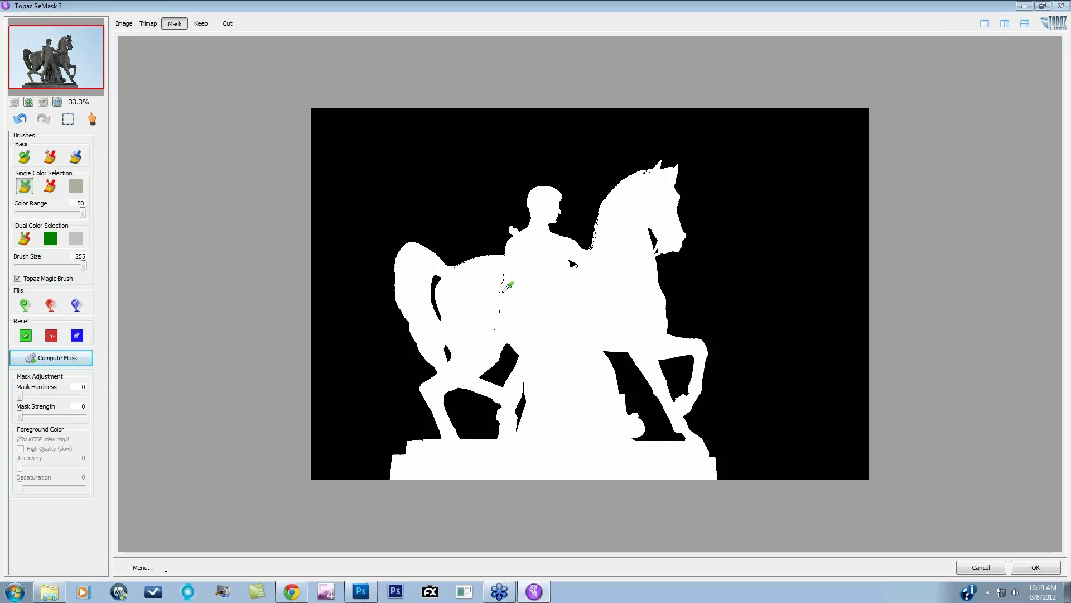
{"action": "left_click", "coordinate": [1008, 28]}
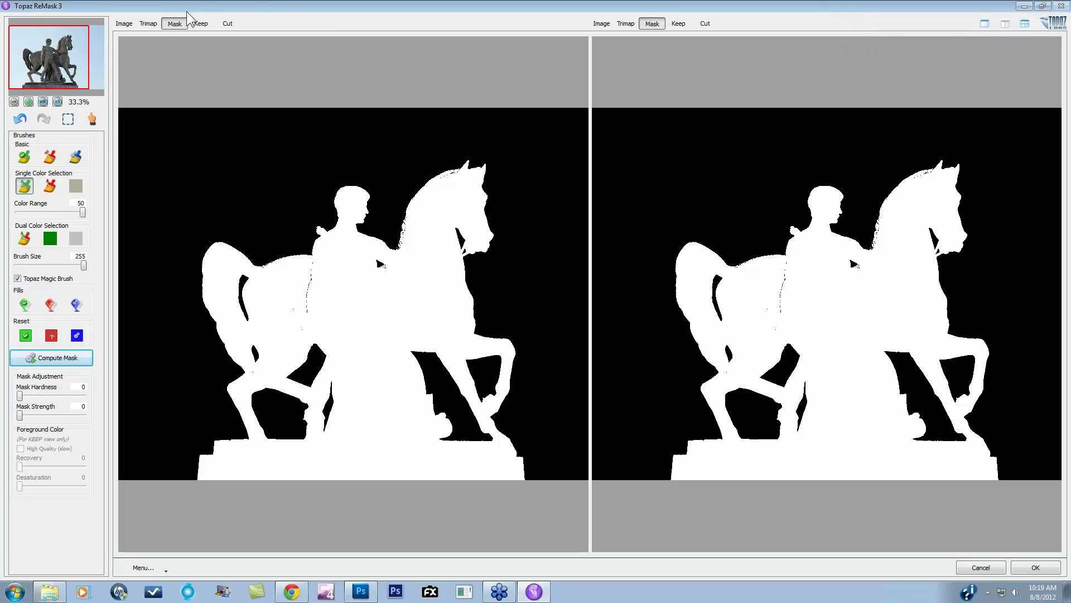
{"action": "left_click", "coordinate": [147, 23]}
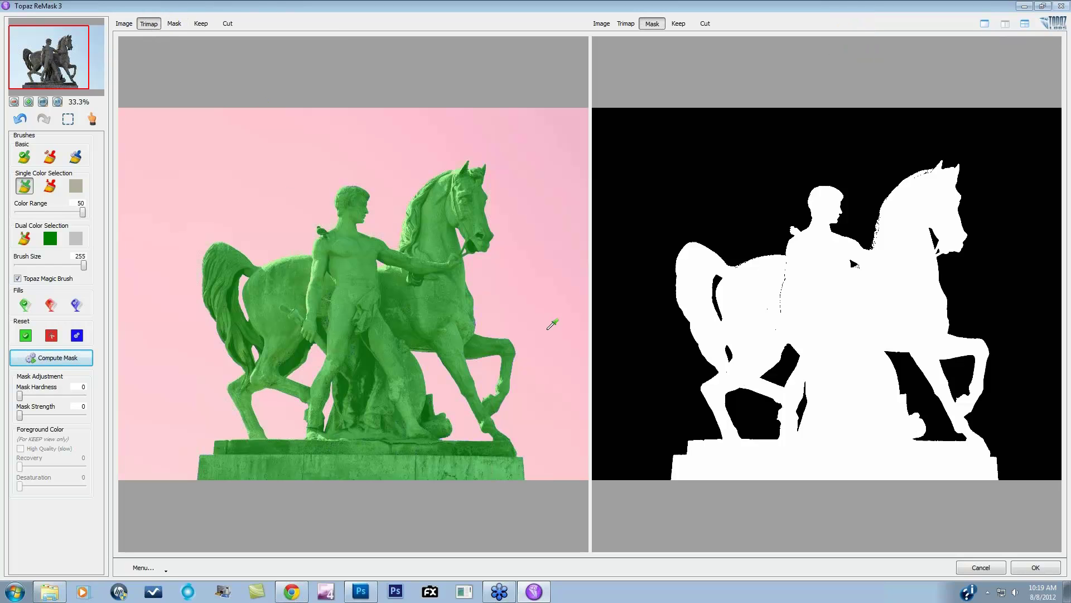
{"action": "left_click", "coordinate": [24, 157]}
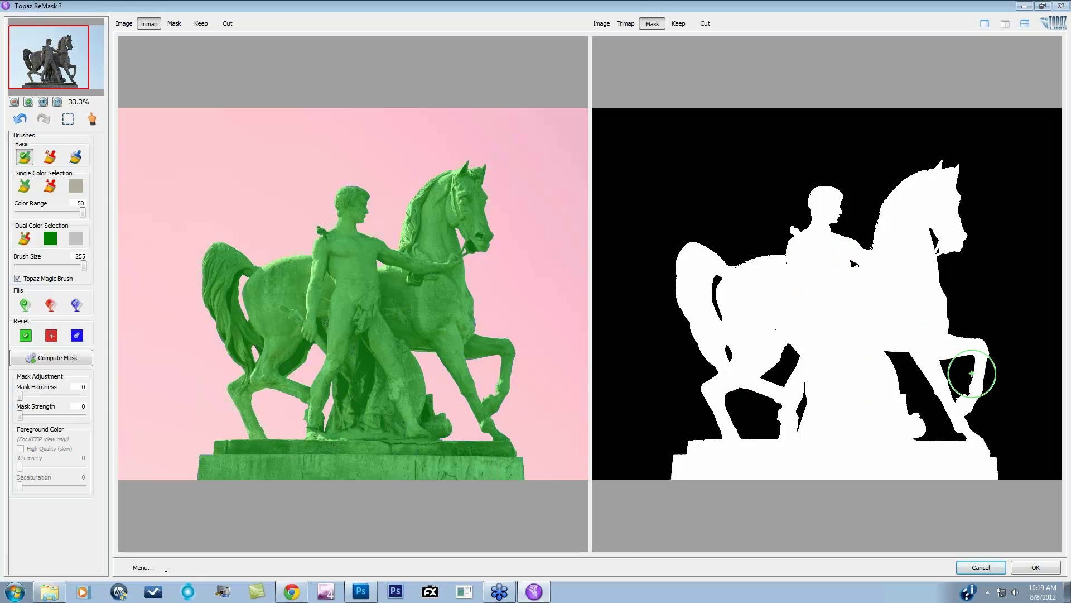
Apply the mask and move the photobacks-clouds-28 layer below the masked statue layer.
{"action": "left_click", "coordinate": [1035, 568]}
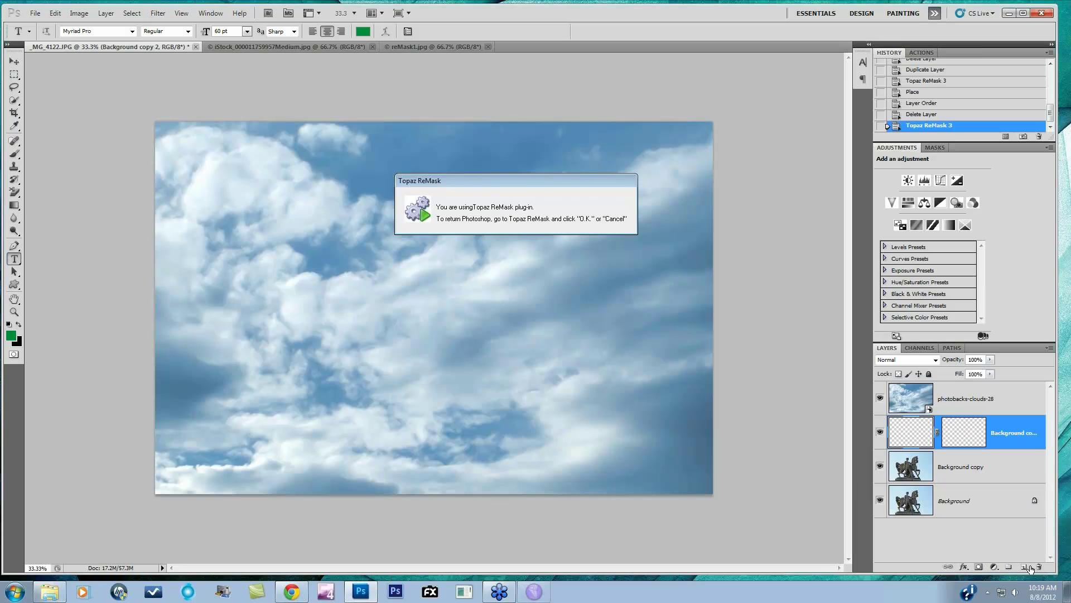
{"action": "left_click_drag", "start_coordinate": [976, 405], "coordinate": [978, 462]}
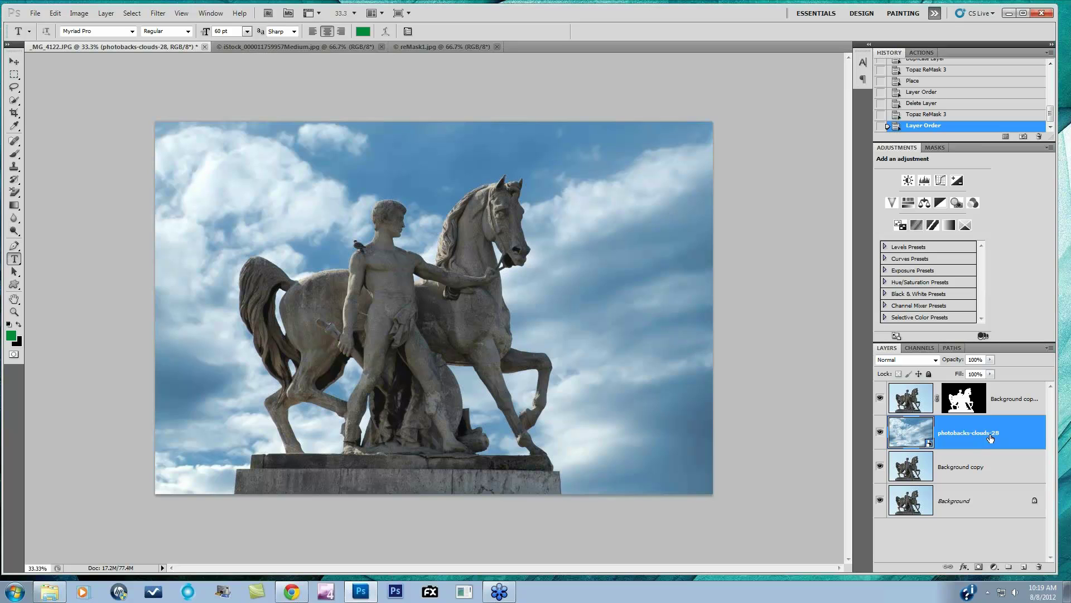
Delete the masked statue layer and open the Background copy layer in Topaz ReMask 3.
{"action": "left_click_drag", "start_coordinate": [1018, 404], "coordinate": [1041, 566]}
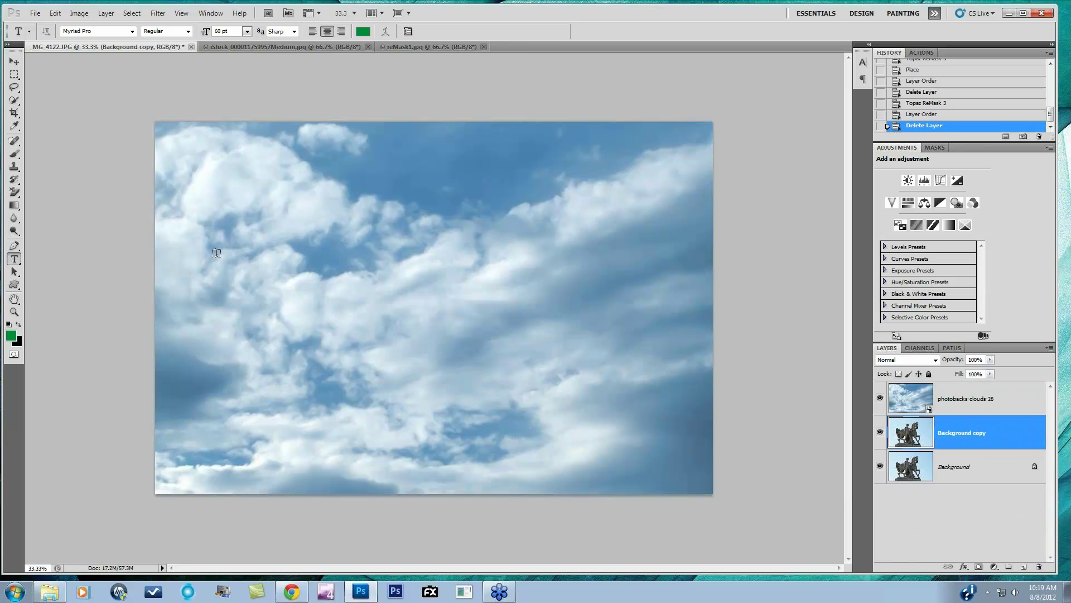
{"action": "left_click", "coordinate": [158, 13]}
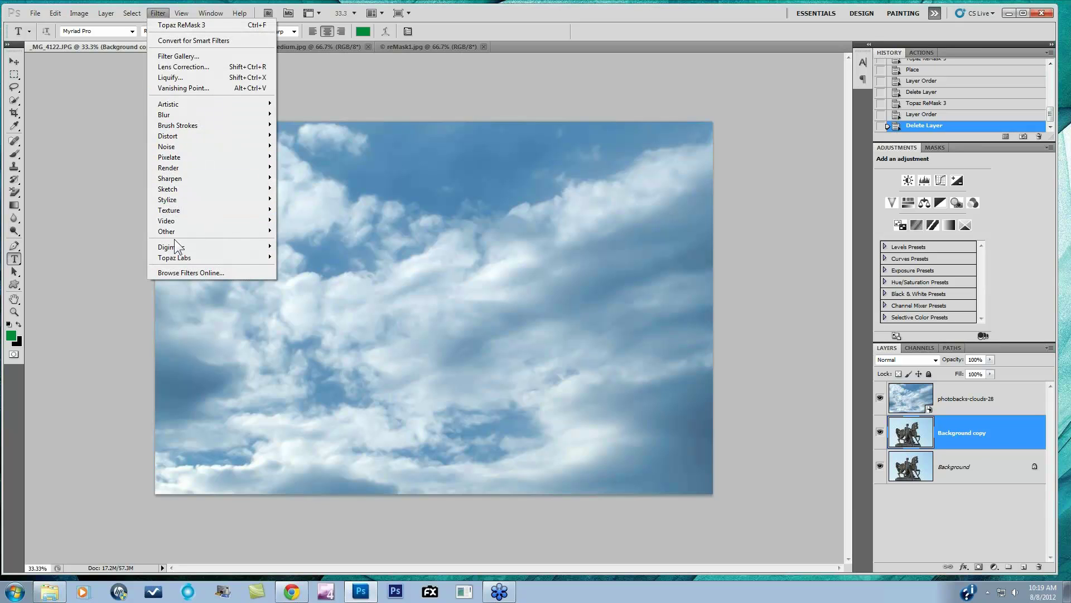
{"action": "mouse_move", "coordinate": [177, 257]}
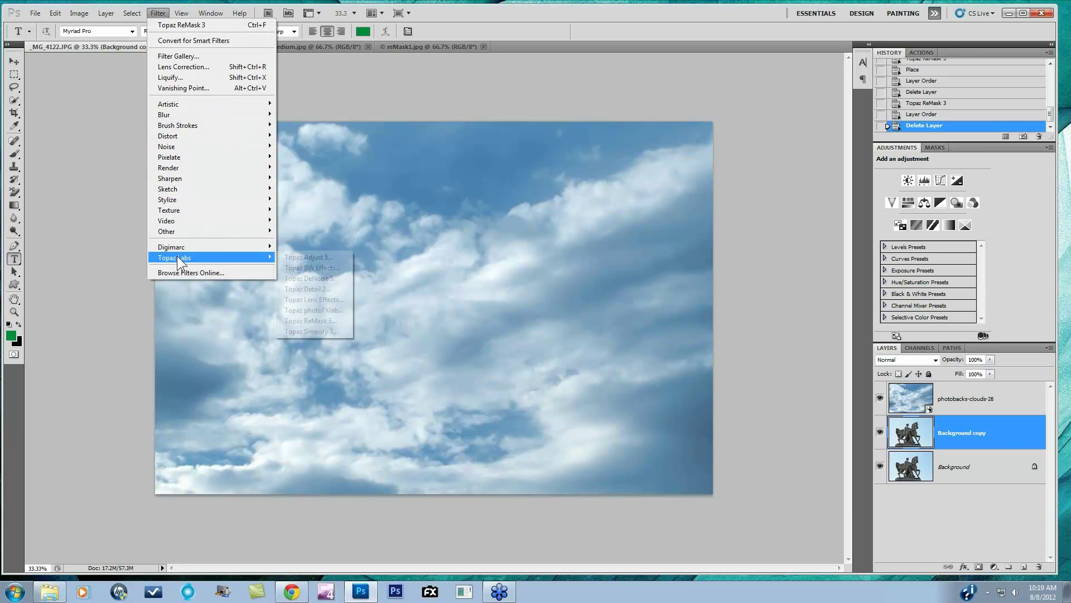
{"action": "left_click", "coordinate": [309, 320]}
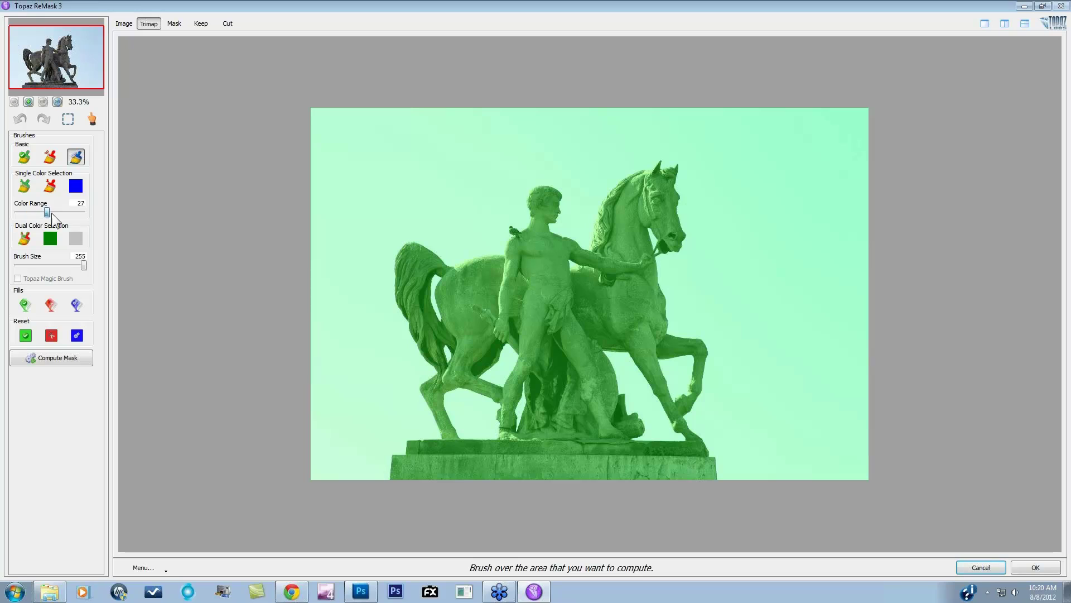
Reset the trimap to compute and brush the whole image with the dual-color brush at range 38, sampling the man's chest and pale sky.
{"action": "left_click_drag", "start_coordinate": [51, 213], "coordinate": [73, 212]}
{"action": "left_click", "coordinate": [76, 335]}
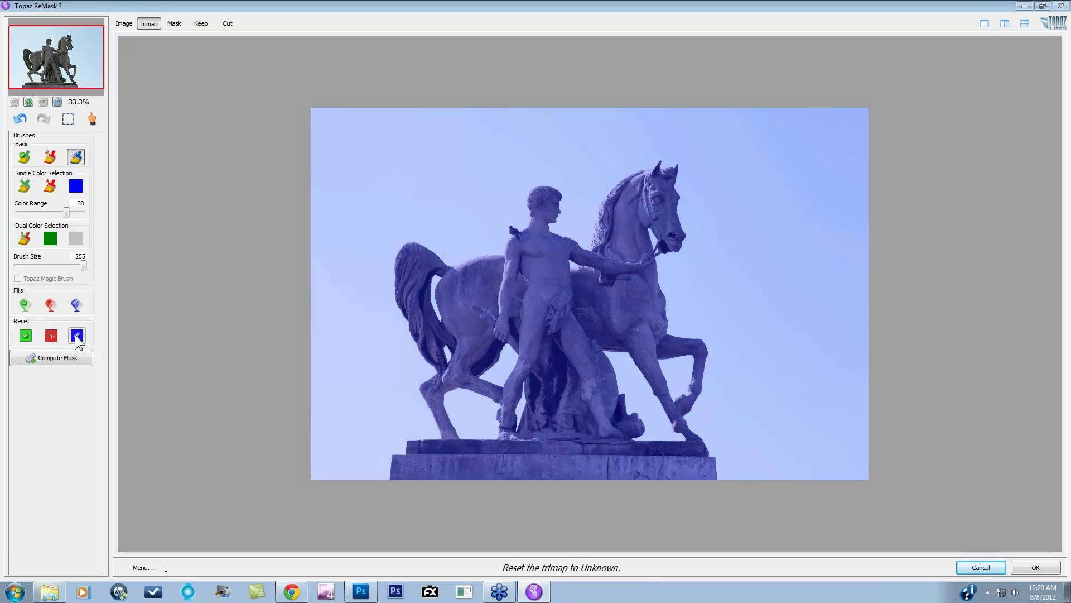
{"action": "left_click", "coordinate": [24, 239]}
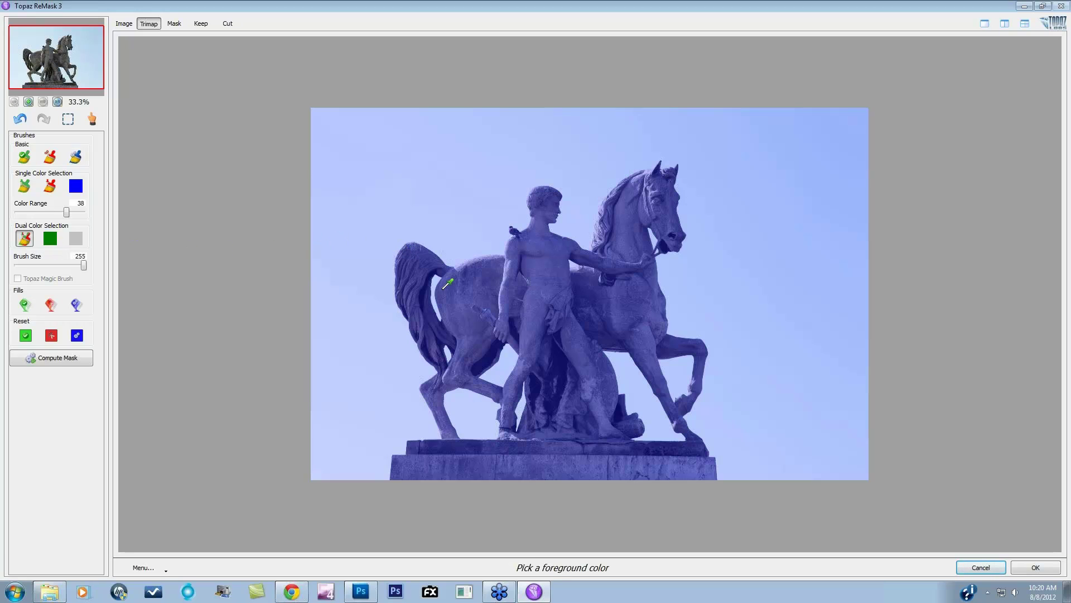
{"action": "left_click", "coordinate": [552, 260]}
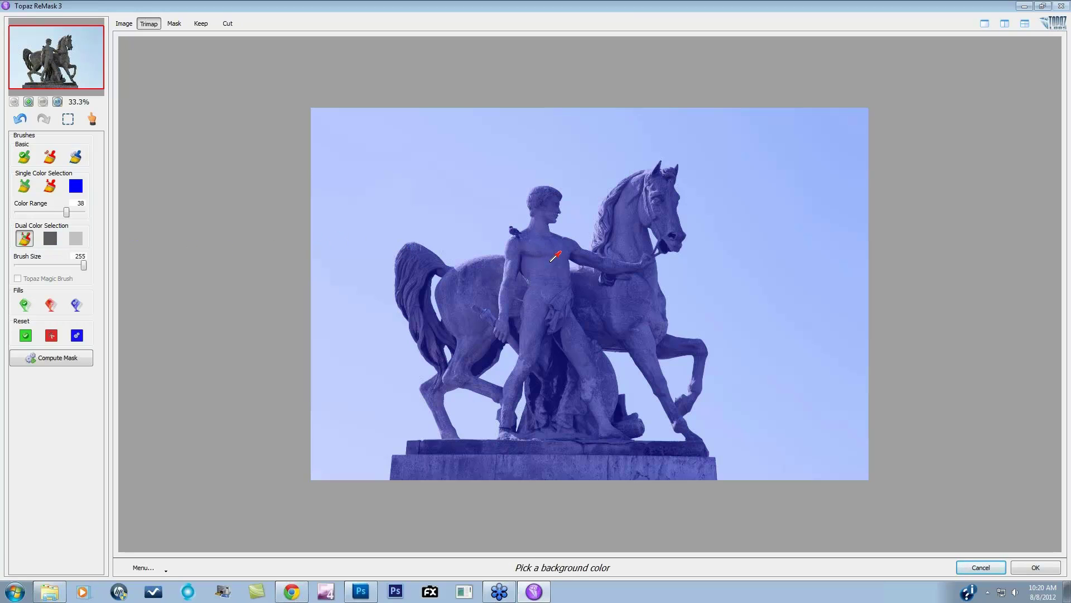
{"action": "left_click", "coordinate": [462, 251]}
{"action": "mouse_move", "coordinate": [400, 256]}
{"action": "left_mouse_down"}
{"action": "mouse_move", "coordinate": [487, 265]}
{"action": "mouse_move", "coordinate": [412, 358]}
{"action": "mouse_move", "coordinate": [580, 379]}
{"action": "mouse_move", "coordinate": [390, 437]}
{"action": "mouse_move", "coordinate": [370, 479]}
{"action": "mouse_move", "coordinate": [747, 458]}
{"action": "mouse_move", "coordinate": [597, 296]}
{"action": "mouse_move", "coordinate": [454, 252]}
{"action": "mouse_move", "coordinate": [334, 162]}
{"action": "mouse_move", "coordinate": [309, 238]}
{"action": "mouse_move", "coordinate": [452, 115]}
{"action": "mouse_move", "coordinate": [354, 191]}
{"action": "mouse_move", "coordinate": [415, 288]}
{"action": "mouse_move", "coordinate": [296, 415]}
{"action": "mouse_move", "coordinate": [334, 457]}
{"action": "mouse_move", "coordinate": [806, 463]}
{"action": "mouse_move", "coordinate": [786, 435]}
{"action": "mouse_move", "coordinate": [842, 335]}
{"action": "mouse_move", "coordinate": [641, 388]}
{"action": "mouse_move", "coordinate": [641, 292]}
{"action": "mouse_move", "coordinate": [618, 258]}
{"action": "mouse_move", "coordinate": [693, 210]}
{"action": "mouse_move", "coordinate": [504, 291]}
{"action": "left_mouse_up"}
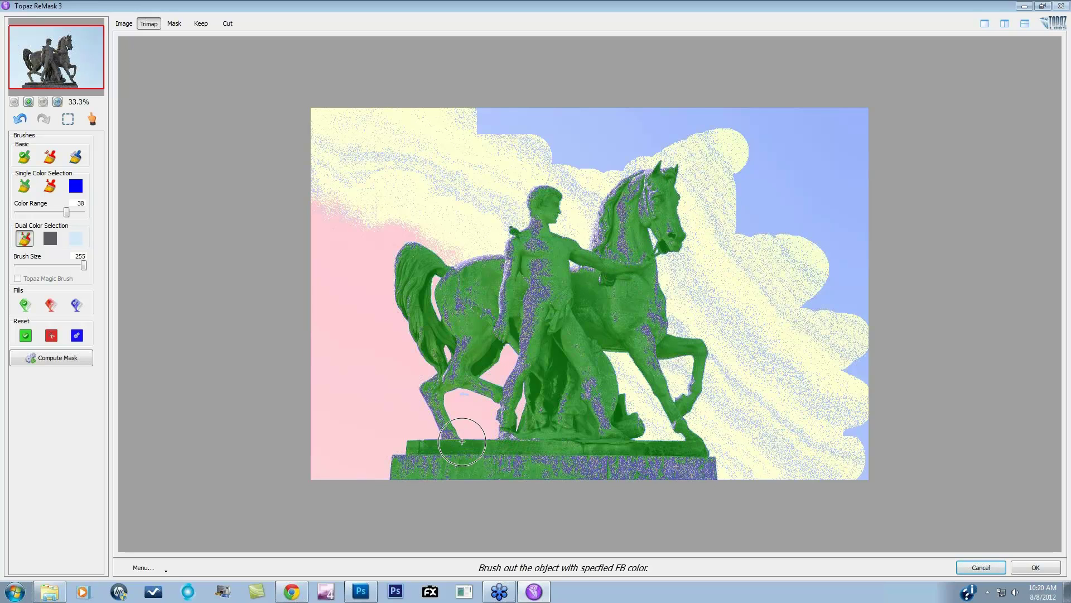
{"action": "mouse_move", "coordinate": [519, 134]}
{"action": "left_mouse_down"}
{"action": "mouse_move", "coordinate": [414, 119]}
{"action": "mouse_move", "coordinate": [518, 158]}
{"action": "mouse_move", "coordinate": [694, 153]}
{"action": "mouse_move", "coordinate": [706, 209]}
{"action": "mouse_move", "coordinate": [758, 256]}
{"action": "mouse_move", "coordinate": [801, 264]}
{"action": "mouse_move", "coordinate": [798, 353]}
{"action": "mouse_move", "coordinate": [859, 446]}
{"action": "mouse_move", "coordinate": [856, 466]}
{"action": "mouse_move", "coordinate": [853, 134]}
{"action": "left_mouse_up"}
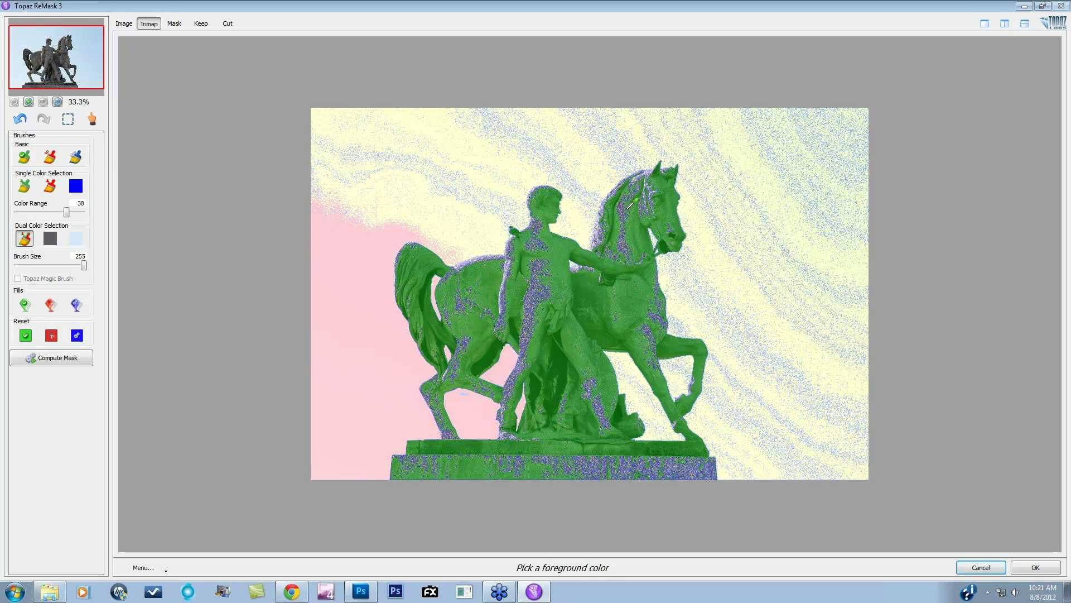
Resample the man's torso and the sky right of his head, and rebrush the statue and the yellow sky areas with the dual-color brush.
{"action": "left_click", "coordinate": [540, 292]}
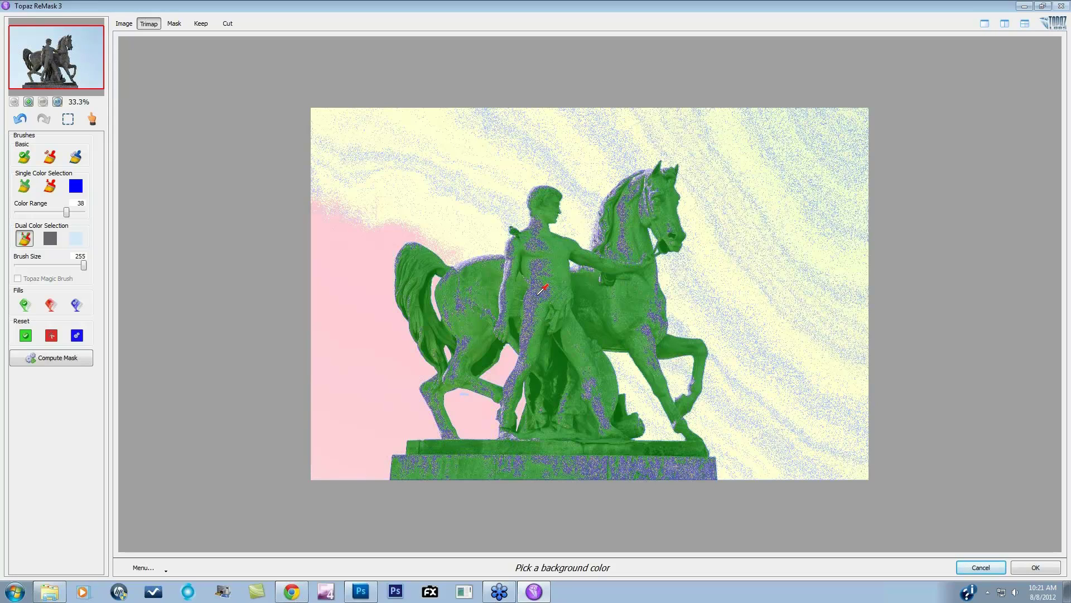
{"action": "left_click", "coordinate": [590, 158]}
{"action": "mouse_move", "coordinate": [569, 162]}
{"action": "left_mouse_down"}
{"action": "mouse_move", "coordinate": [505, 229]}
{"action": "mouse_move", "coordinate": [599, 140]}
{"action": "mouse_move", "coordinate": [587, 204]}
{"action": "mouse_move", "coordinate": [609, 187]}
{"action": "mouse_move", "coordinate": [616, 219]}
{"action": "mouse_move", "coordinate": [599, 300]}
{"action": "mouse_move", "coordinate": [460, 403]}
{"action": "mouse_move", "coordinate": [602, 433]}
{"action": "mouse_move", "coordinate": [414, 433]}
{"action": "mouse_move", "coordinate": [449, 462]}
{"action": "mouse_move", "coordinate": [763, 491]}
{"action": "mouse_move", "coordinate": [394, 465]}
{"action": "mouse_move", "coordinate": [646, 471]}
{"action": "mouse_move", "coordinate": [383, 384]}
{"action": "mouse_move", "coordinate": [455, 296]}
{"action": "mouse_move", "coordinate": [400, 233]}
{"action": "mouse_move", "coordinate": [490, 228]}
{"action": "mouse_move", "coordinate": [439, 204]}
{"action": "mouse_move", "coordinate": [432, 159]}
{"action": "mouse_move", "coordinate": [521, 180]}
{"action": "mouse_move", "coordinate": [399, 124]}
{"action": "mouse_move", "coordinate": [307, 138]}
{"action": "left_mouse_up"}
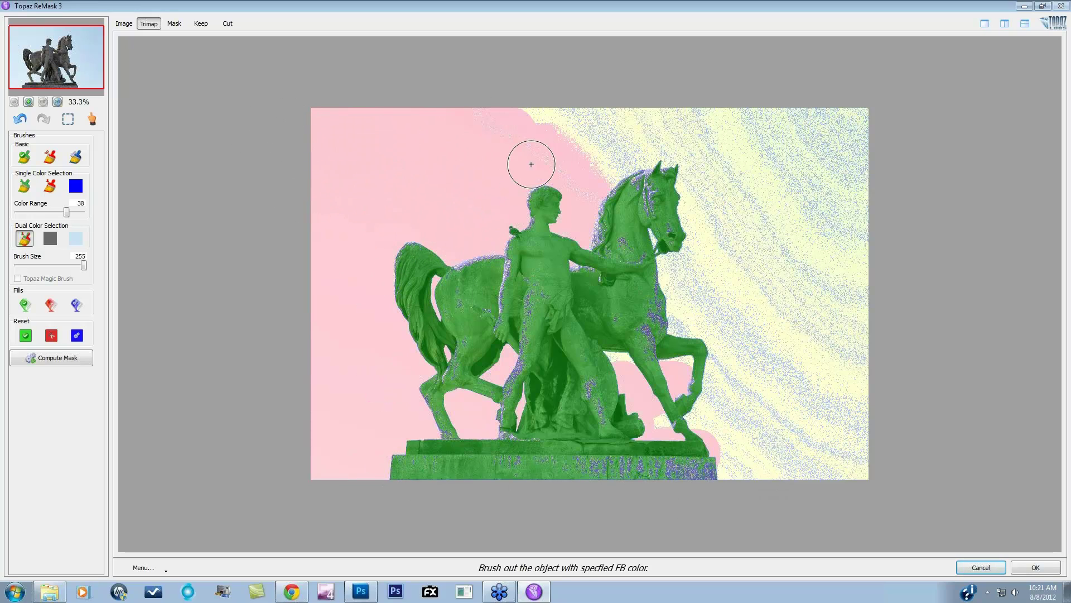
{"action": "mouse_move", "coordinate": [531, 164]}
{"action": "left_mouse_down"}
{"action": "mouse_move", "coordinate": [619, 96]}
{"action": "mouse_move", "coordinate": [454, 173]}
{"action": "left_mouse_up"}
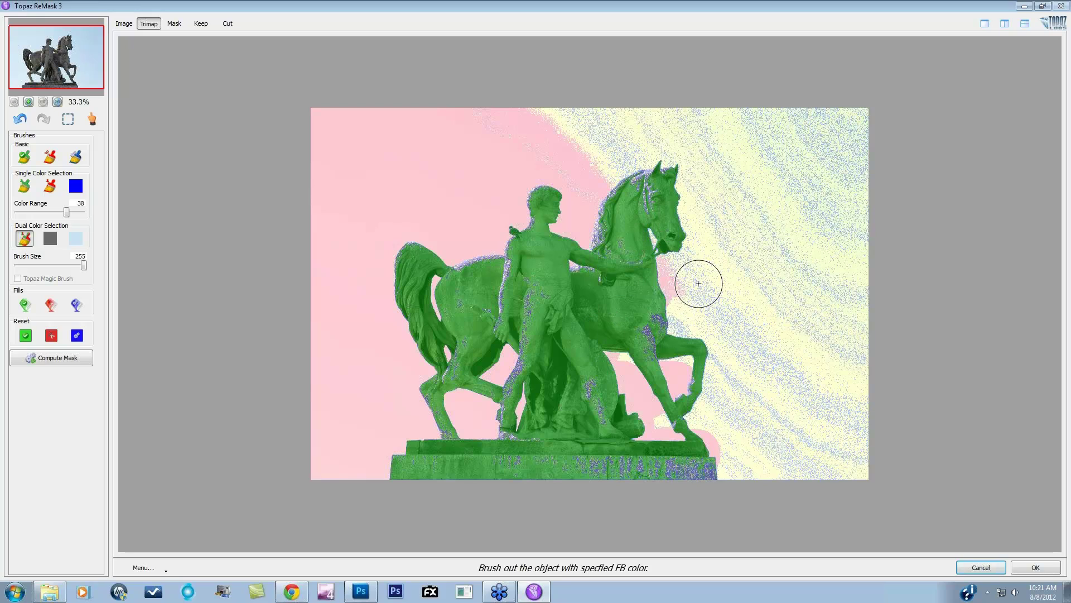
{"action": "mouse_move", "coordinate": [698, 284]}
{"action": "left_mouse_down"}
{"action": "mouse_move", "coordinate": [734, 330]}
{"action": "mouse_move", "coordinate": [765, 412]}
{"action": "mouse_move", "coordinate": [845, 462]}
{"action": "mouse_move", "coordinate": [947, 446]}
{"action": "left_mouse_up"}
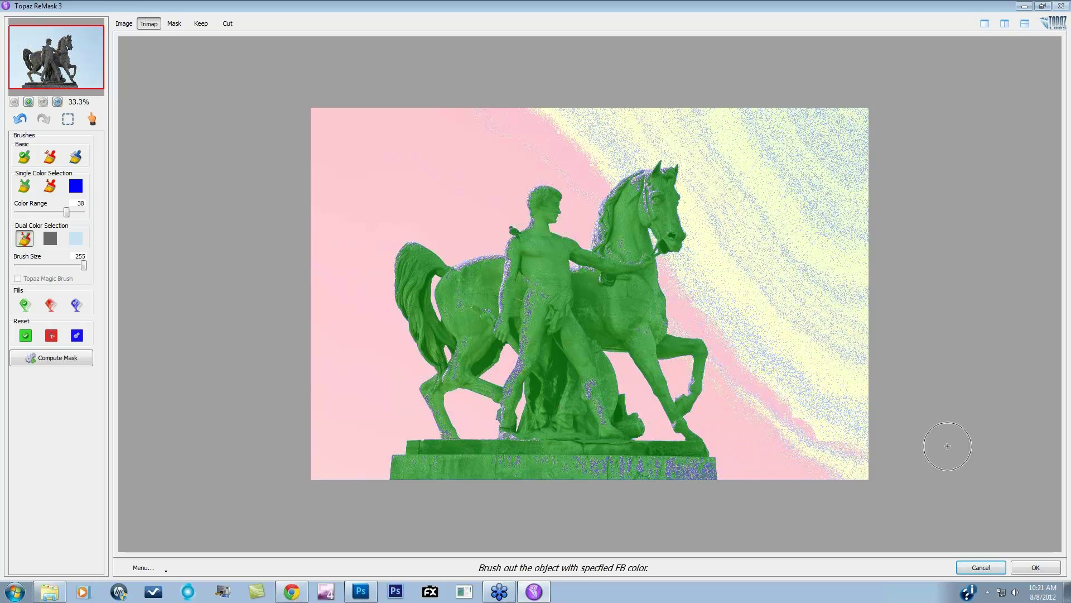
{"action": "mouse_move", "coordinate": [850, 275]}
{"action": "left_mouse_down"}
{"action": "mouse_move", "coordinate": [682, 175]}
{"action": "mouse_move", "coordinate": [626, 233]}
{"action": "mouse_move", "coordinate": [532, 131]}
{"action": "left_mouse_up"}
{"action": "key", "text": "ctrl"}
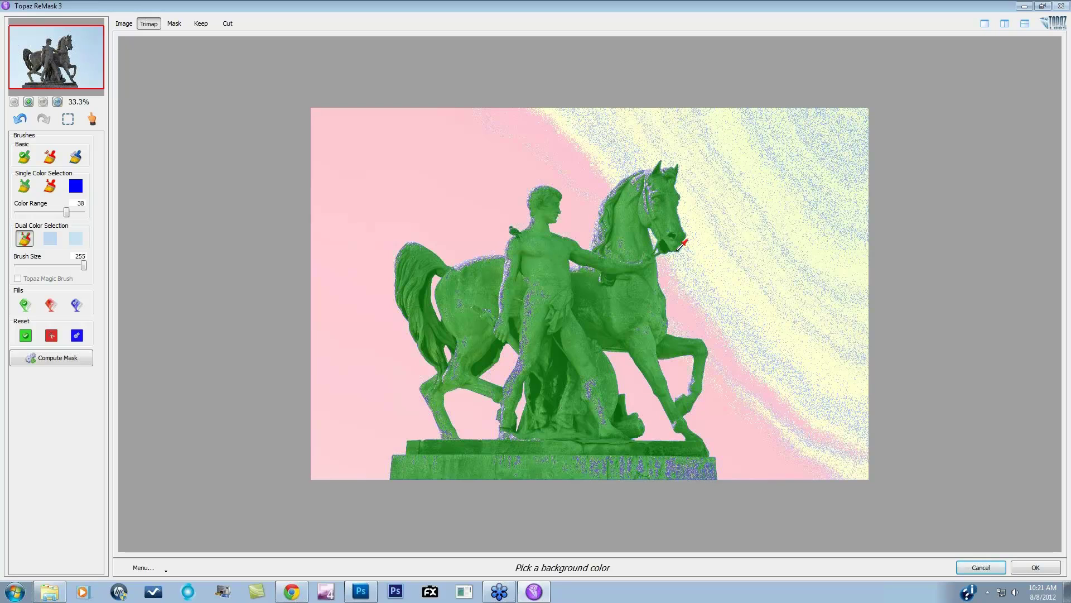
{"action": "left_click", "coordinate": [719, 229]}
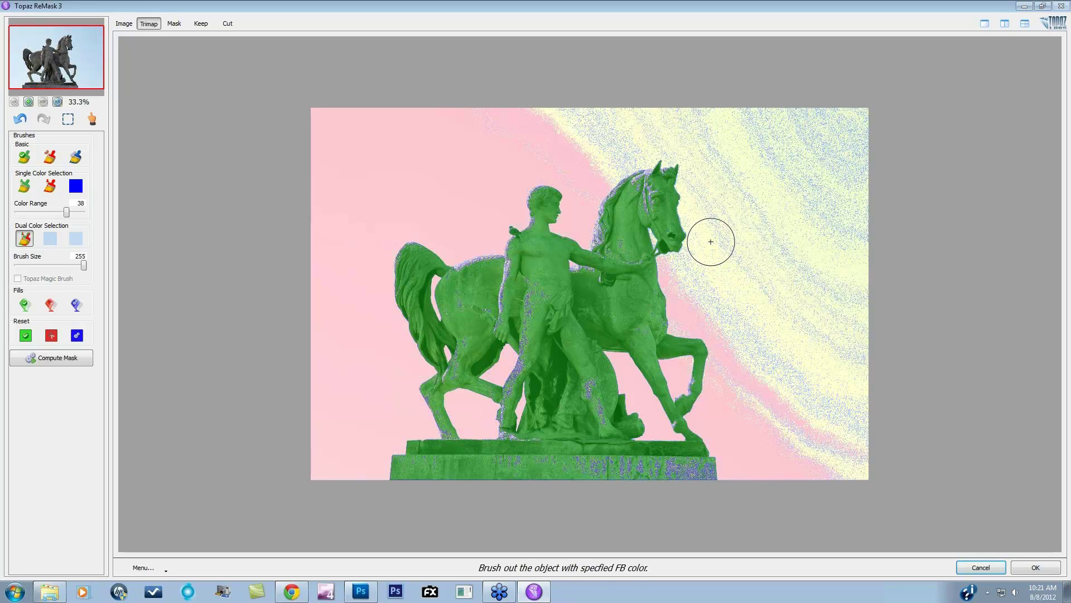
{"action": "left_click", "coordinate": [24, 239]}
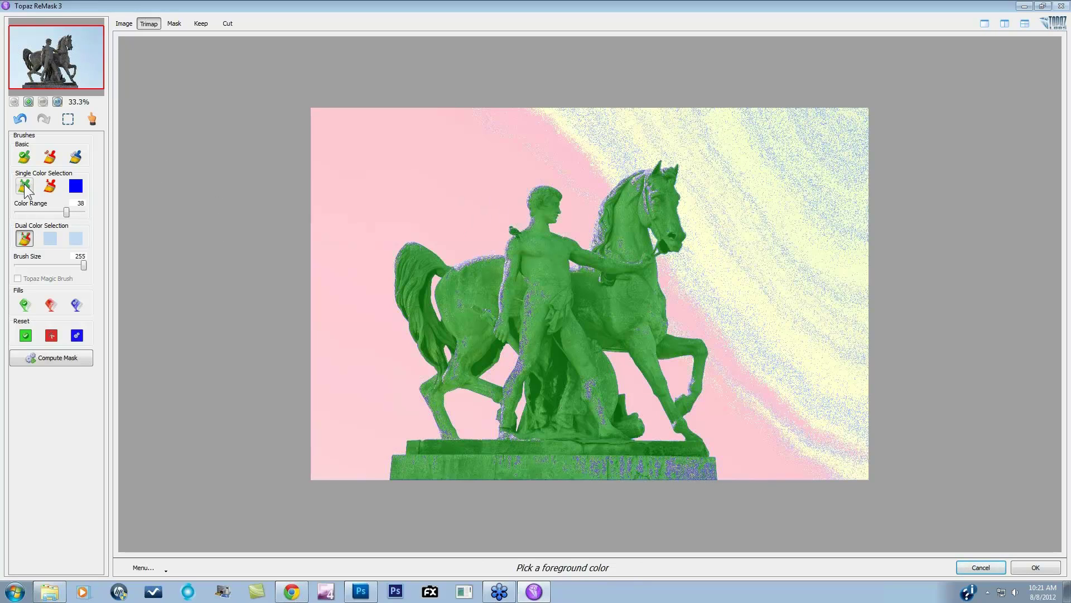
Resample the horse's head and the sky beside it twice, rebrushing the statue and surrounding sky with the dual-color brush.
{"action": "left_click", "coordinate": [654, 190]}
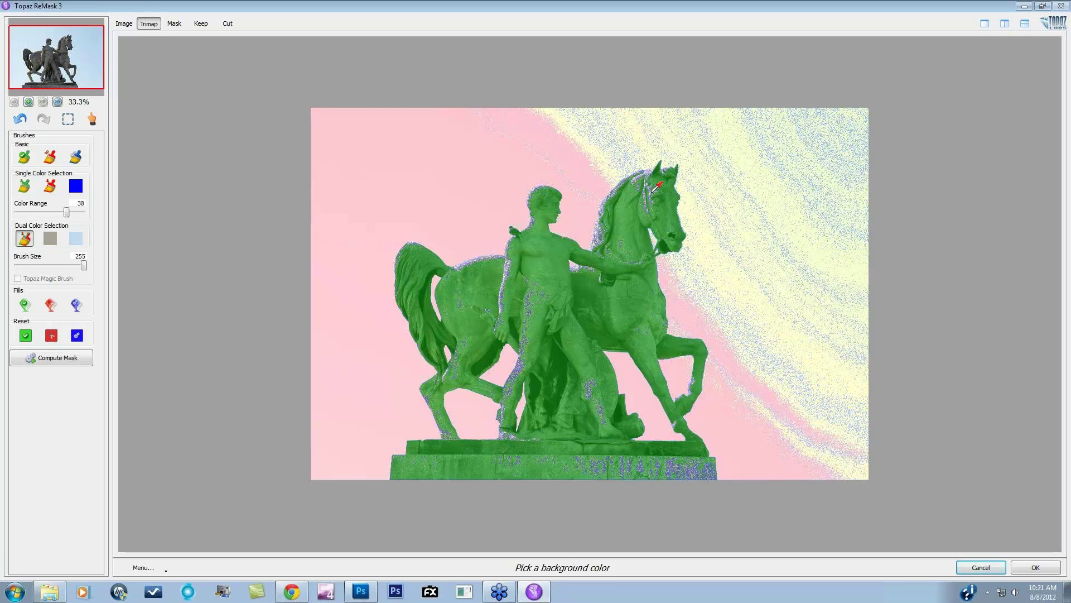
{"action": "left_click", "coordinate": [720, 193]}
{"action": "mouse_move", "coordinate": [708, 196]}
{"action": "left_mouse_down"}
{"action": "mouse_move", "coordinate": [644, 235]}
{"action": "mouse_move", "coordinate": [643, 166]}
{"action": "mouse_move", "coordinate": [571, 205]}
{"action": "mouse_move", "coordinate": [624, 147]}
{"action": "mouse_move", "coordinate": [548, 125]}
{"action": "mouse_move", "coordinate": [750, 167]}
{"action": "mouse_move", "coordinate": [698, 261]}
{"action": "mouse_move", "coordinate": [761, 247]}
{"action": "mouse_move", "coordinate": [774, 217]}
{"action": "mouse_move", "coordinate": [964, 297]}
{"action": "mouse_move", "coordinate": [695, 285]}
{"action": "mouse_move", "coordinate": [713, 311]}
{"action": "mouse_move", "coordinate": [603, 342]}
{"action": "mouse_move", "coordinate": [780, 392]}
{"action": "mouse_move", "coordinate": [768, 409]}
{"action": "mouse_move", "coordinate": [785, 427]}
{"action": "mouse_move", "coordinate": [773, 452]}
{"action": "mouse_move", "coordinate": [851, 491]}
{"action": "mouse_move", "coordinate": [905, 395]}
{"action": "mouse_move", "coordinate": [867, 309]}
{"action": "mouse_move", "coordinate": [803, 446]}
{"action": "mouse_move", "coordinate": [866, 341]}
{"action": "mouse_move", "coordinate": [893, 439]}
{"action": "mouse_move", "coordinate": [547, 393]}
{"action": "mouse_move", "coordinate": [578, 354]}
{"action": "mouse_move", "coordinate": [498, 262]}
{"action": "mouse_move", "coordinate": [573, 201]}
{"action": "mouse_move", "coordinate": [540, 213]}
{"action": "mouse_move", "coordinate": [697, 148]}
{"action": "mouse_move", "coordinate": [616, 193]}
{"action": "mouse_move", "coordinate": [664, 161]}
{"action": "mouse_move", "coordinate": [732, 169]}
{"action": "mouse_move", "coordinate": [695, 463]}
{"action": "mouse_move", "coordinate": [656, 456]}
{"action": "mouse_move", "coordinate": [693, 481]}
{"action": "mouse_move", "coordinate": [414, 462]}
{"action": "mouse_move", "coordinate": [482, 484]}
{"action": "mouse_move", "coordinate": [422, 458]}
{"action": "mouse_move", "coordinate": [475, 377]}
{"action": "left_mouse_up"}
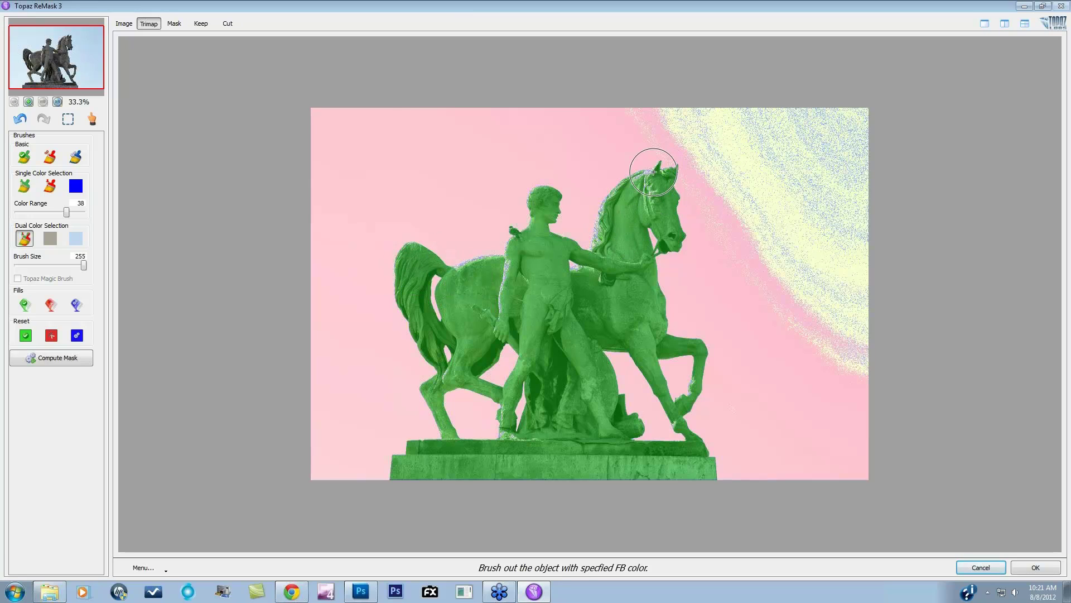
{"action": "key", "text": "ctrl"}
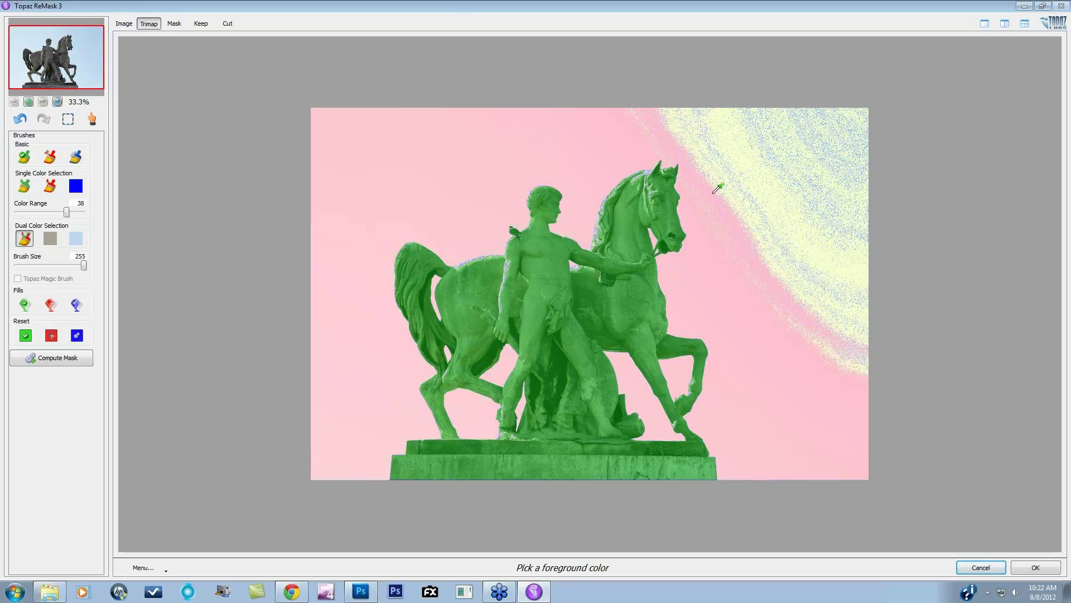
{"action": "left_click", "coordinate": [651, 171], "text": "ctrl"}
{"action": "left_click", "coordinate": [761, 184], "text": "ctrl"}
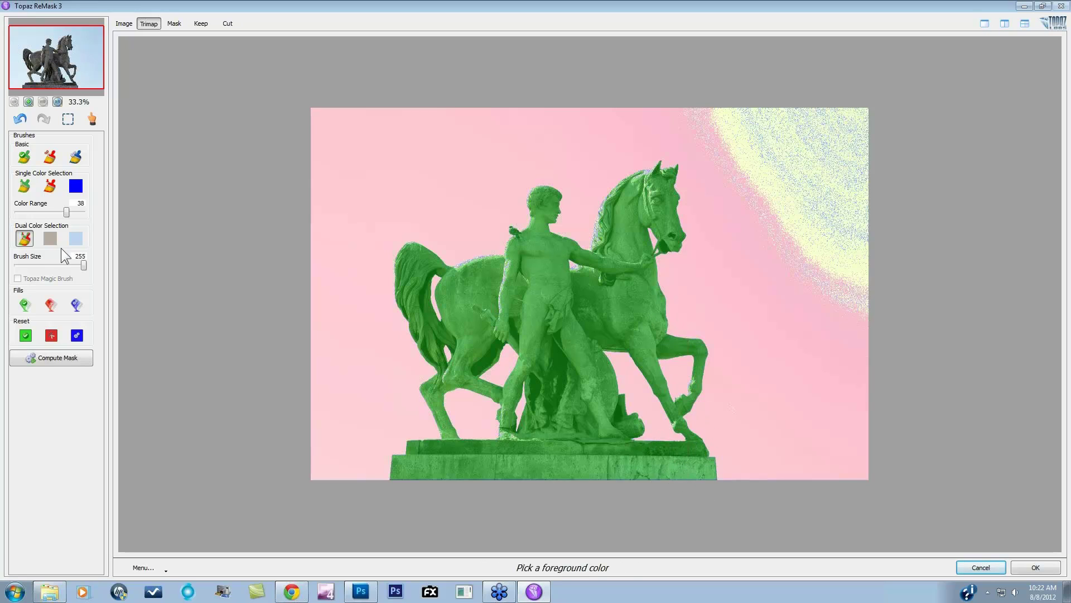
Brush the upper-right yellow sky with the single-color cut brush and the dual-color brush, using fresh samples of that sky and the horse's ear.
{"action": "left_click", "coordinate": [50, 186]}
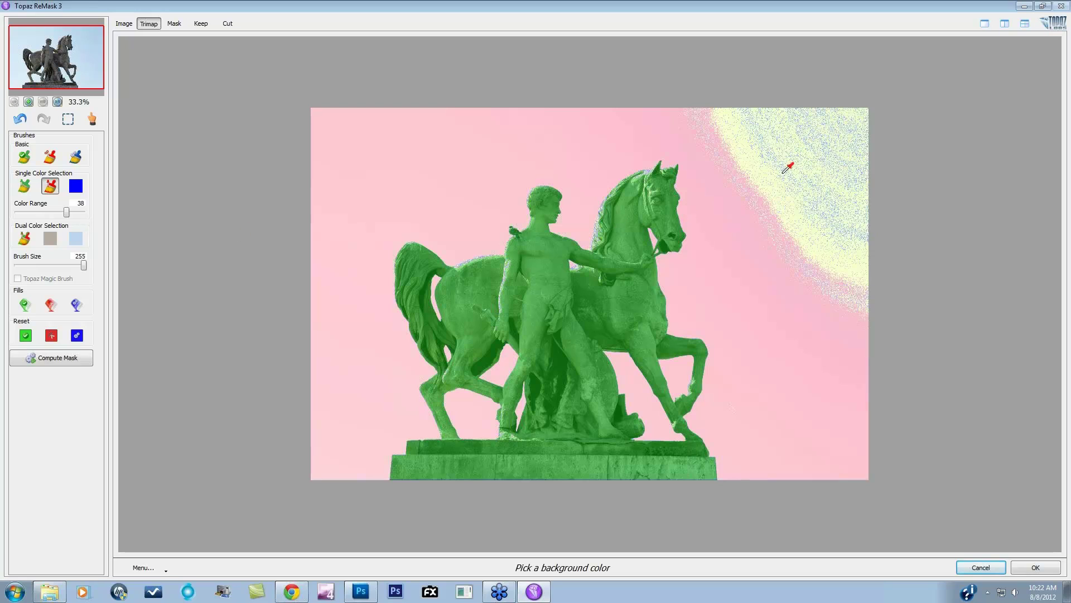
{"action": "left_click", "coordinate": [812, 159]}
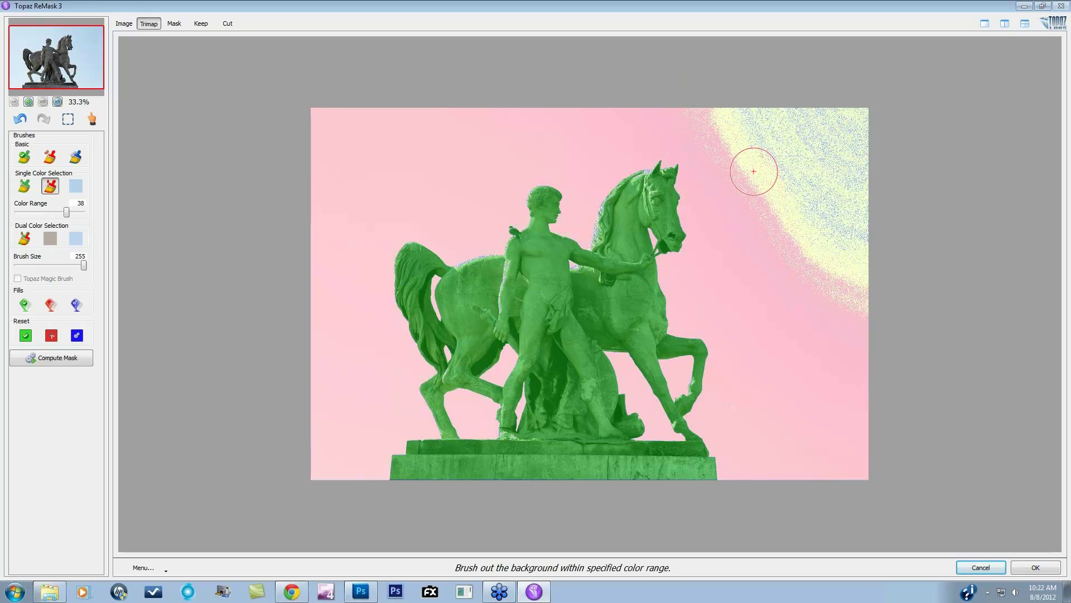
{"action": "left_click", "coordinate": [22, 241]}
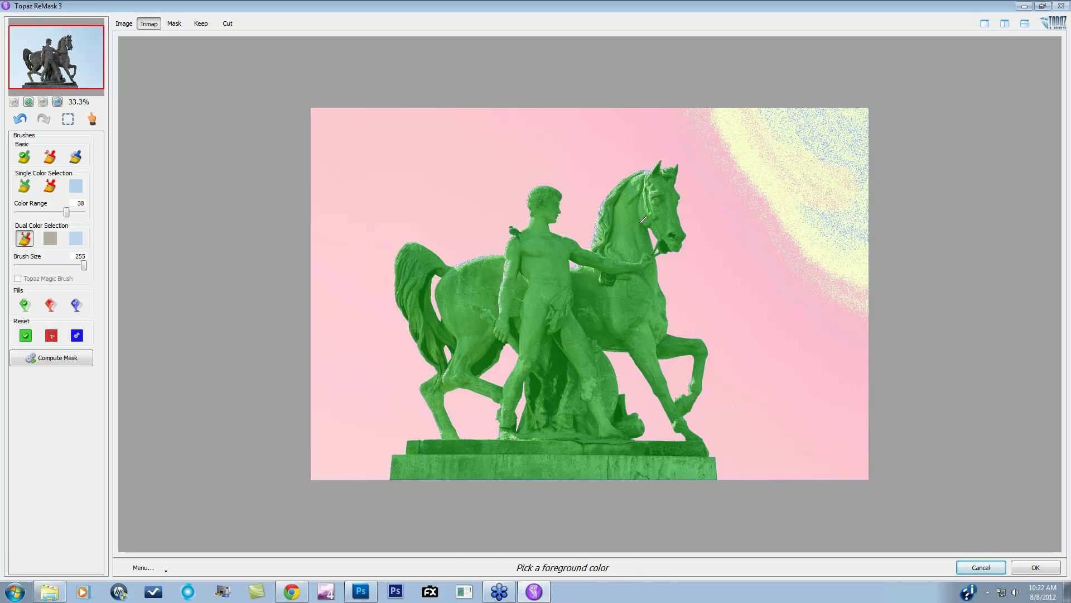
{"action": "left_click", "coordinate": [652, 169]}
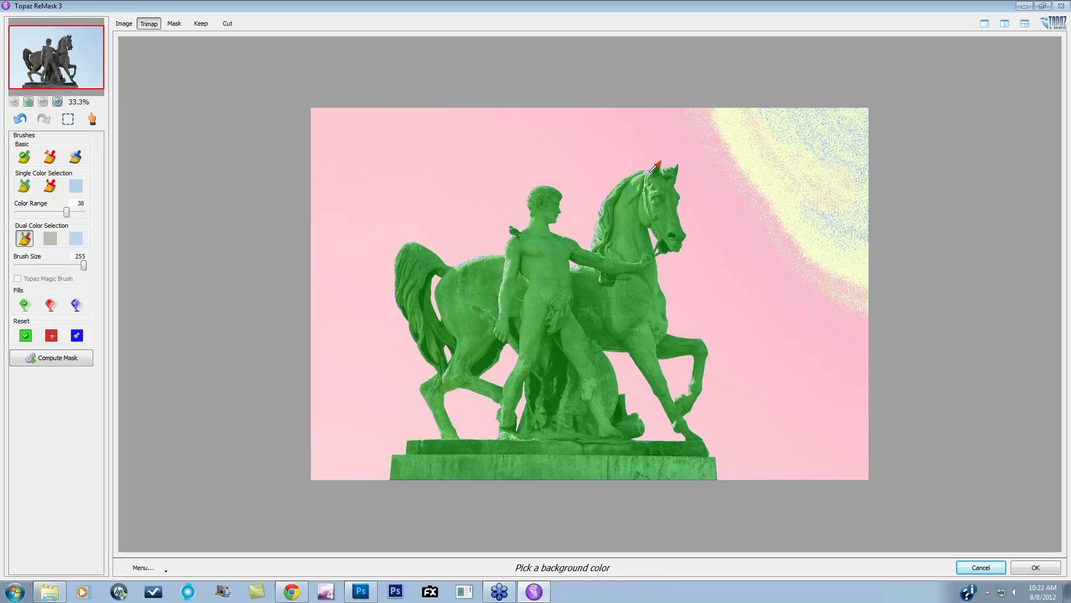
{"action": "left_click", "coordinate": [818, 138]}
{"action": "mouse_move", "coordinate": [818, 137]}
{"action": "left_mouse_down"}
{"action": "mouse_move", "coordinate": [701, 112]}
{"action": "mouse_move", "coordinate": [718, 95]}
{"action": "mouse_move", "coordinate": [814, 133]}
{"action": "mouse_move", "coordinate": [740, 171]}
{"action": "mouse_move", "coordinate": [847, 146]}
{"action": "mouse_move", "coordinate": [866, 162]}
{"action": "mouse_move", "coordinate": [854, 165]}
{"action": "mouse_move", "coordinate": [904, 162]}
{"action": "mouse_move", "coordinate": [829, 285]}
{"action": "mouse_move", "coordinate": [911, 190]}
{"action": "mouse_move", "coordinate": [851, 333]}
{"action": "mouse_move", "coordinate": [750, 208]}
{"action": "left_mouse_up"}
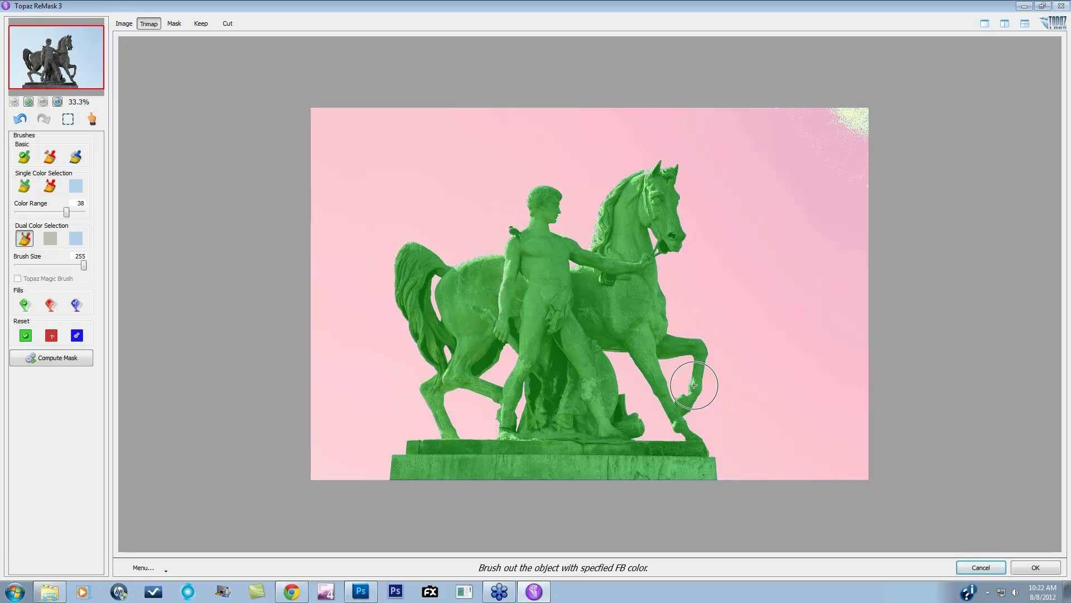
Resample the horse's mane, its ear and the corner sky, rebrushing the leftover yellow sky patches with the dual-color brush.
{"action": "left_click", "coordinate": [705, 464]}
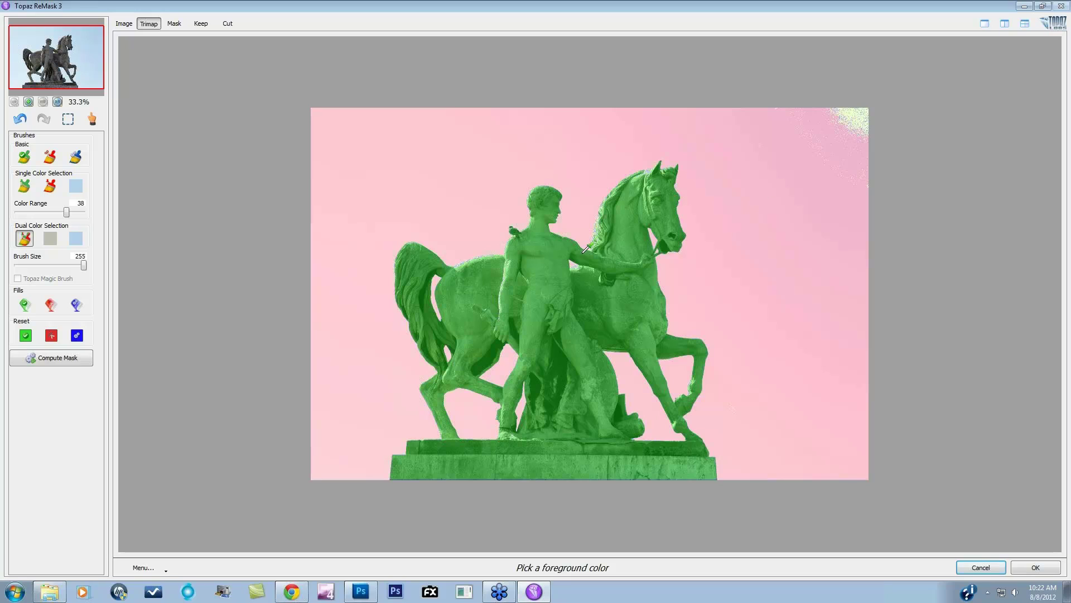
{"action": "left_click", "coordinate": [605, 203]}
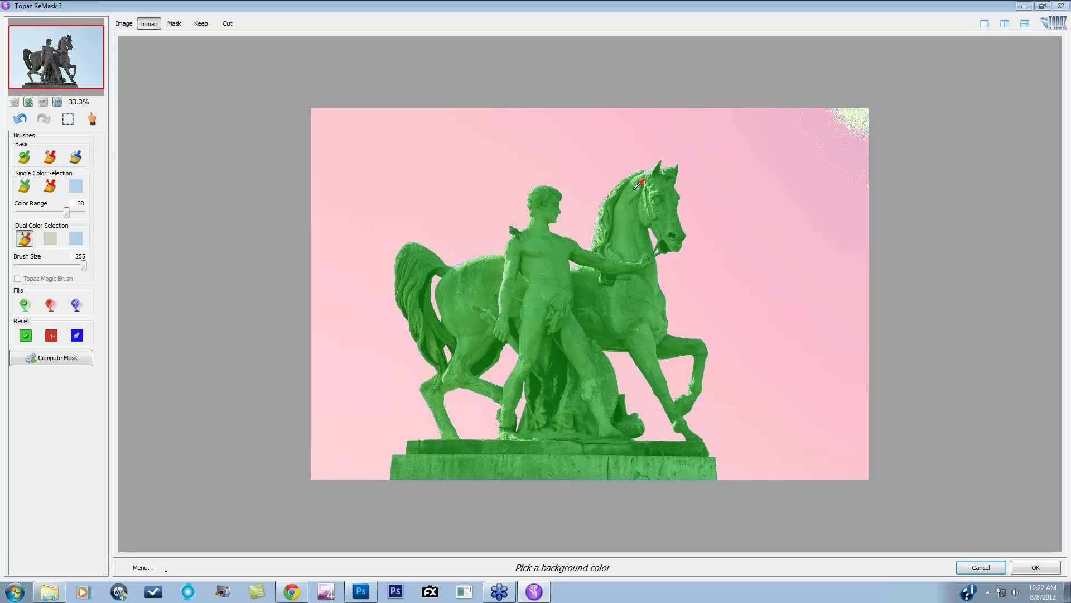
{"action": "left_click", "coordinate": [869, 118]}
{"action": "mouse_move", "coordinate": [854, 115]}
{"action": "left_mouse_down"}
{"action": "mouse_move", "coordinate": [813, 119]}
{"action": "mouse_move", "coordinate": [868, 131]}
{"action": "mouse_move", "coordinate": [859, 249]}
{"action": "left_mouse_up"}
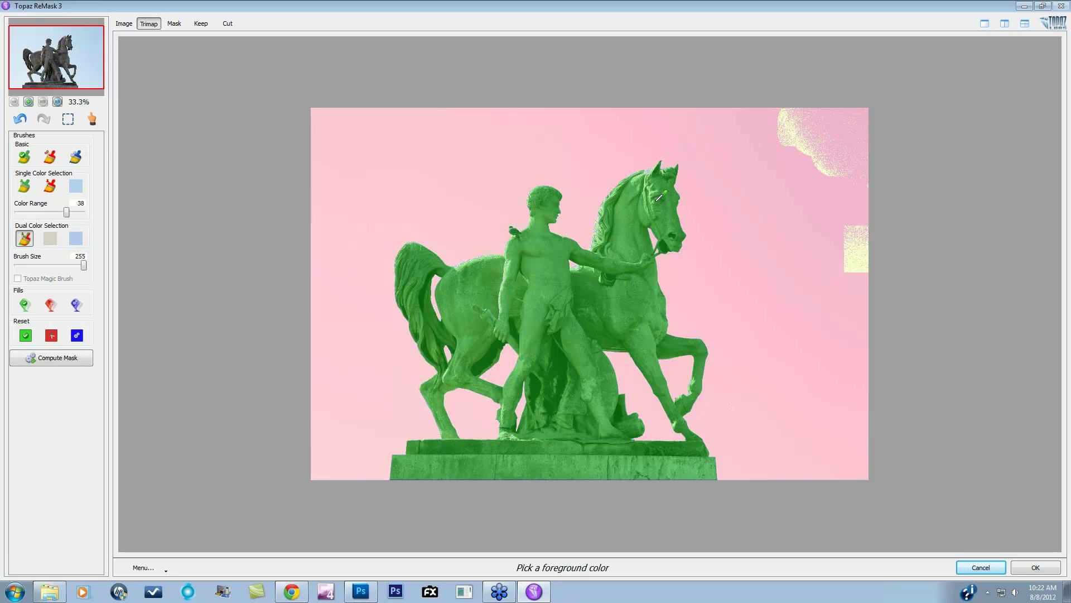
{"action": "left_click", "coordinate": [646, 163]}
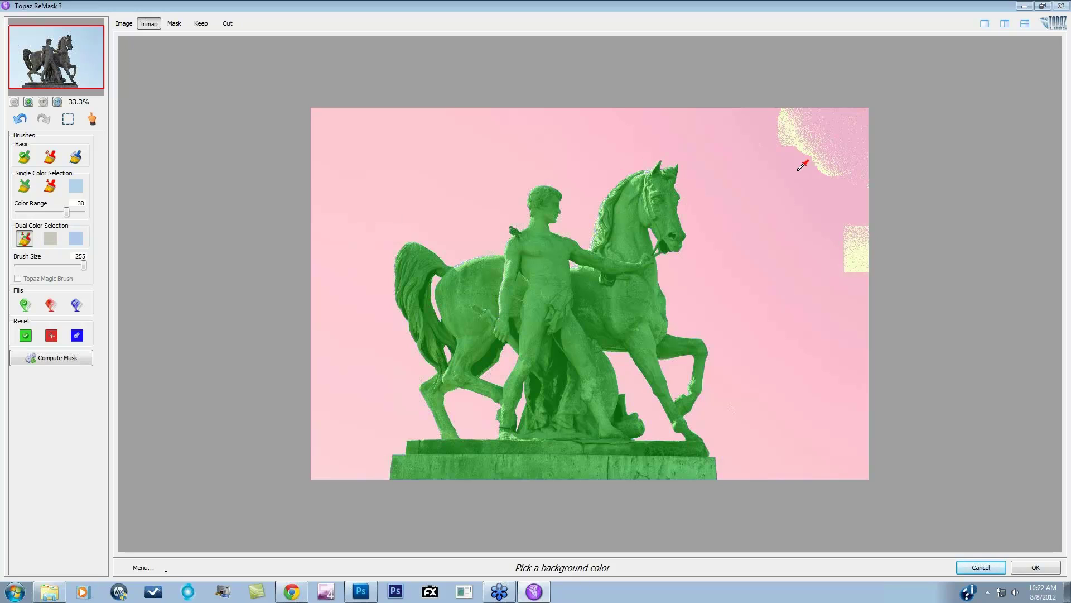
{"action": "left_click", "coordinate": [806, 135]}
{"action": "mouse_move", "coordinate": [781, 120]}
{"action": "left_mouse_down"}
{"action": "mouse_move", "coordinate": [770, 125]}
{"action": "mouse_move", "coordinate": [856, 240]}
{"action": "mouse_move", "coordinate": [851, 263]}
{"action": "mouse_move", "coordinate": [873, 258]}
{"action": "left_mouse_up"}
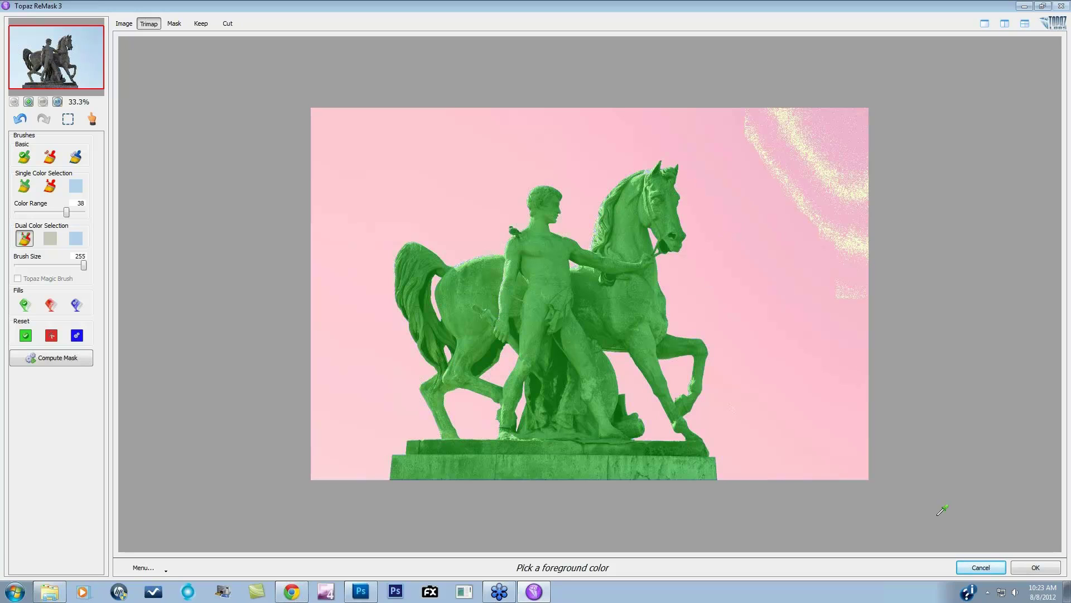
Compute and apply the mask, and move the photobacks-clouds-28 layer below the masked statue layer.
{"action": "left_click", "coordinate": [52, 357]}
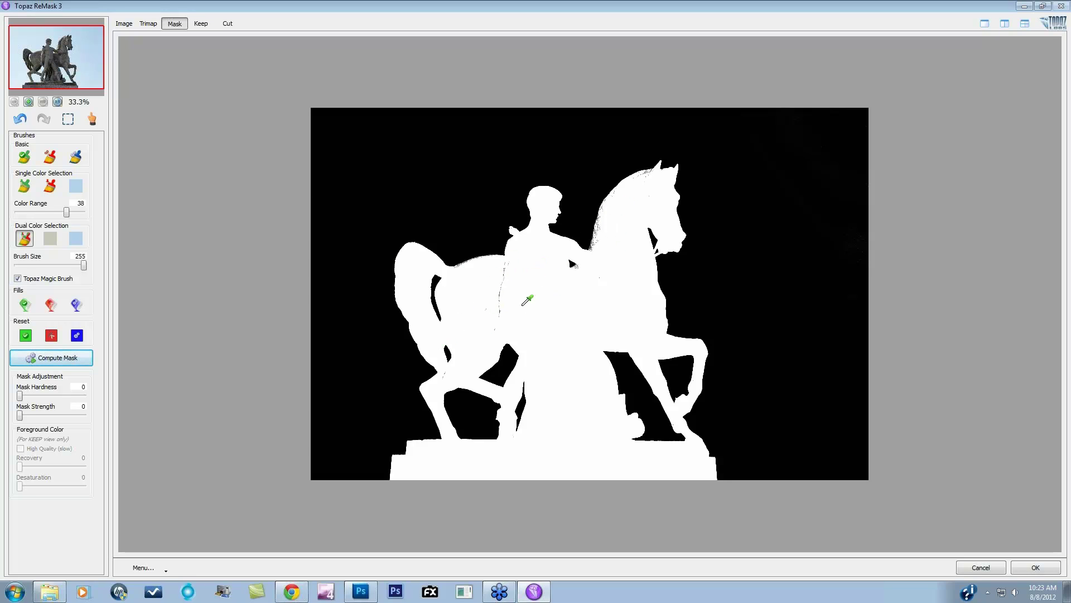
{"action": "left_click", "coordinate": [24, 156]}
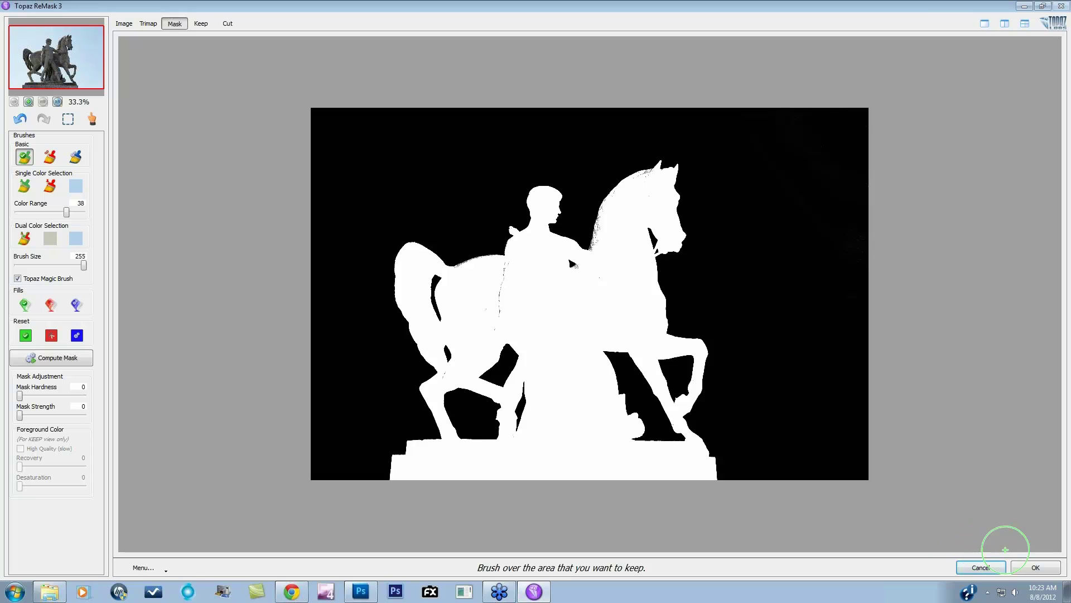
{"action": "left_click", "coordinate": [1035, 567]}
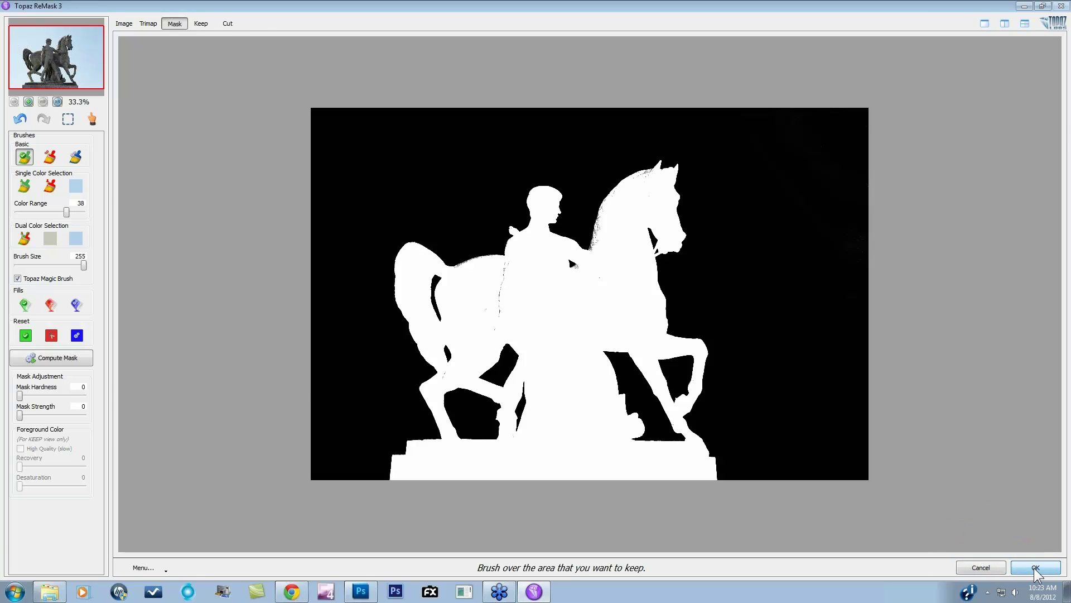
{"action": "left_click_drag", "start_coordinate": [980, 410], "coordinate": [978, 478]}
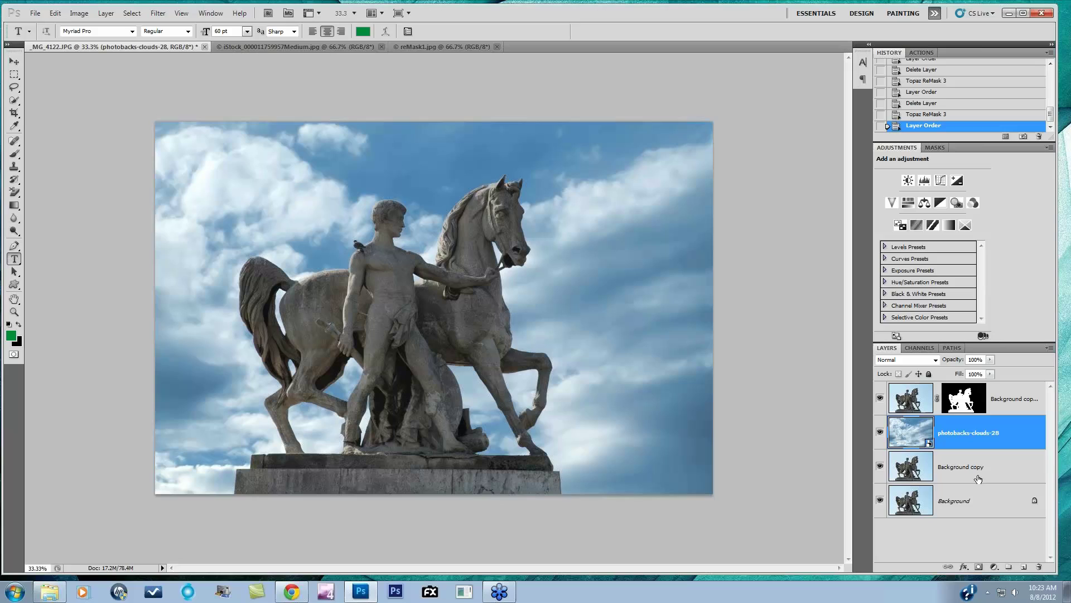
{"action": "left_click", "coordinate": [263, 46]}
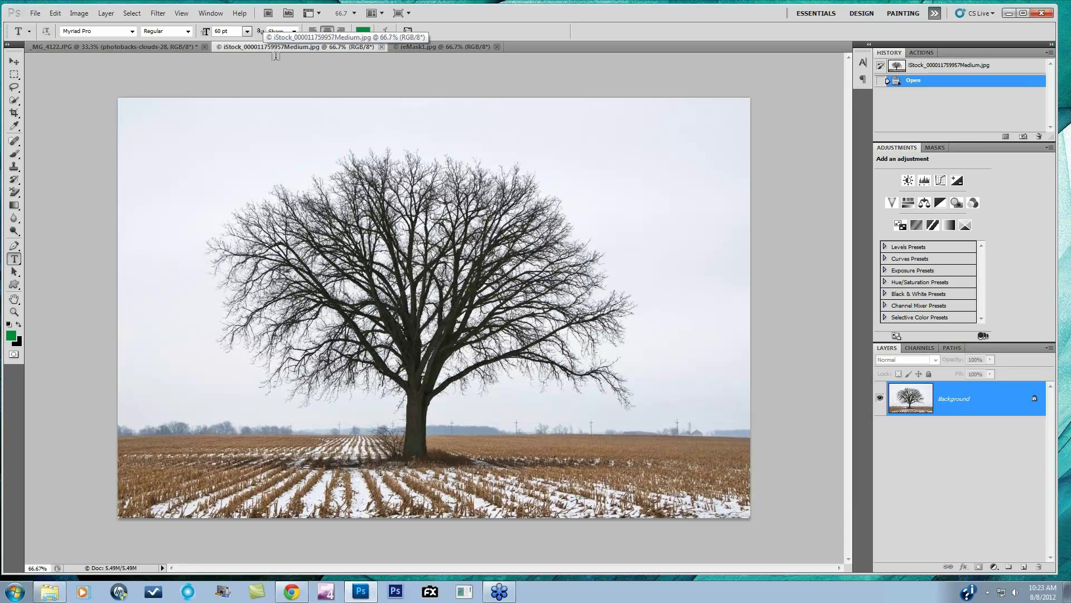
{"action": "left_click", "coordinate": [427, 48]}
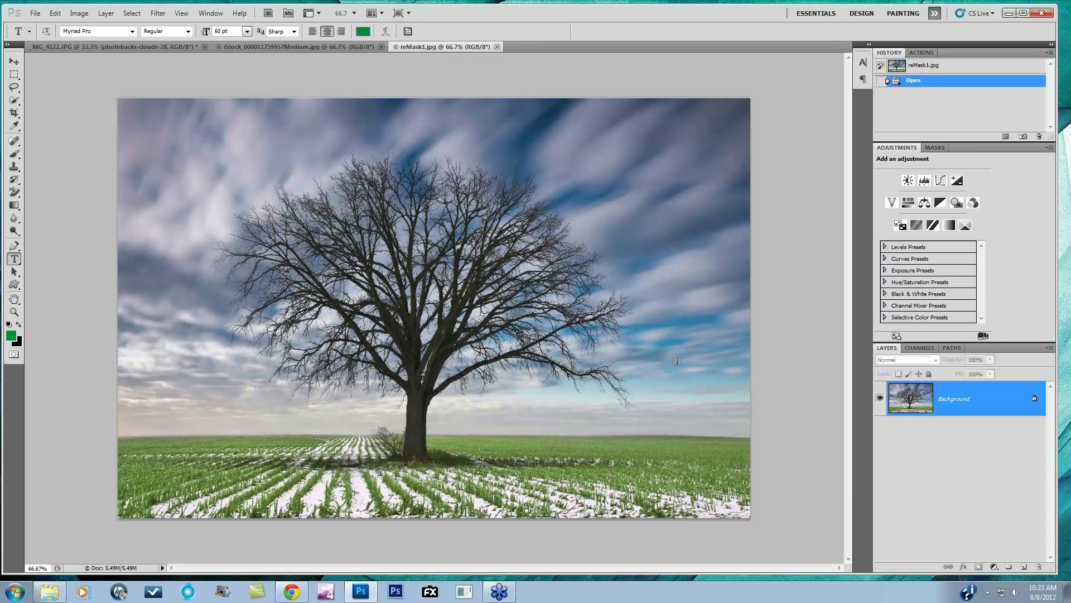
{"action": "left_click", "coordinate": [310, 48]}
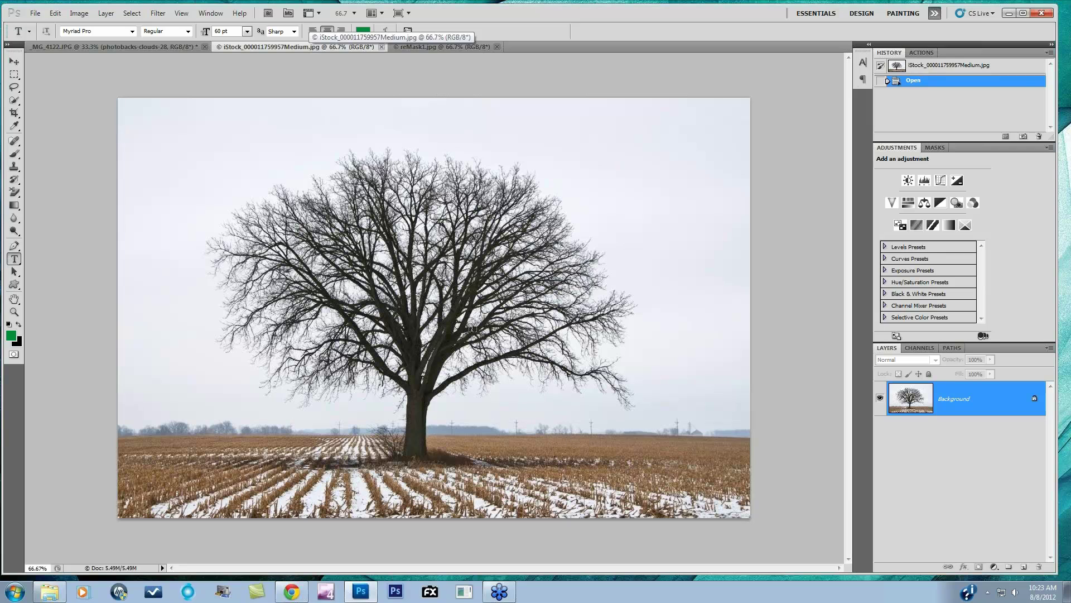
{"action": "left_click", "coordinate": [434, 48]}
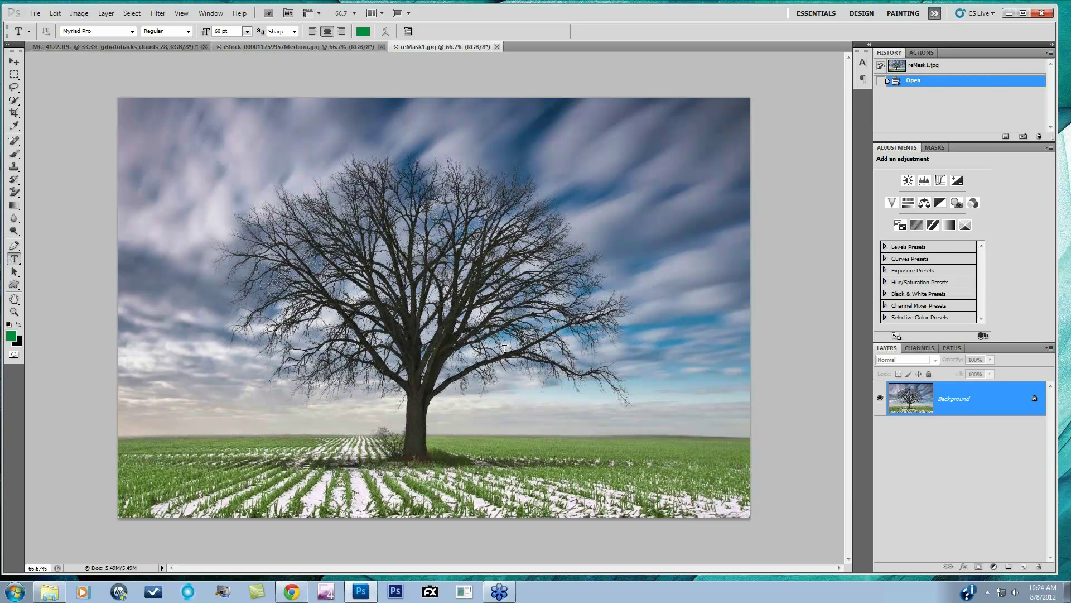
{"action": "left_click", "coordinate": [280, 47]}
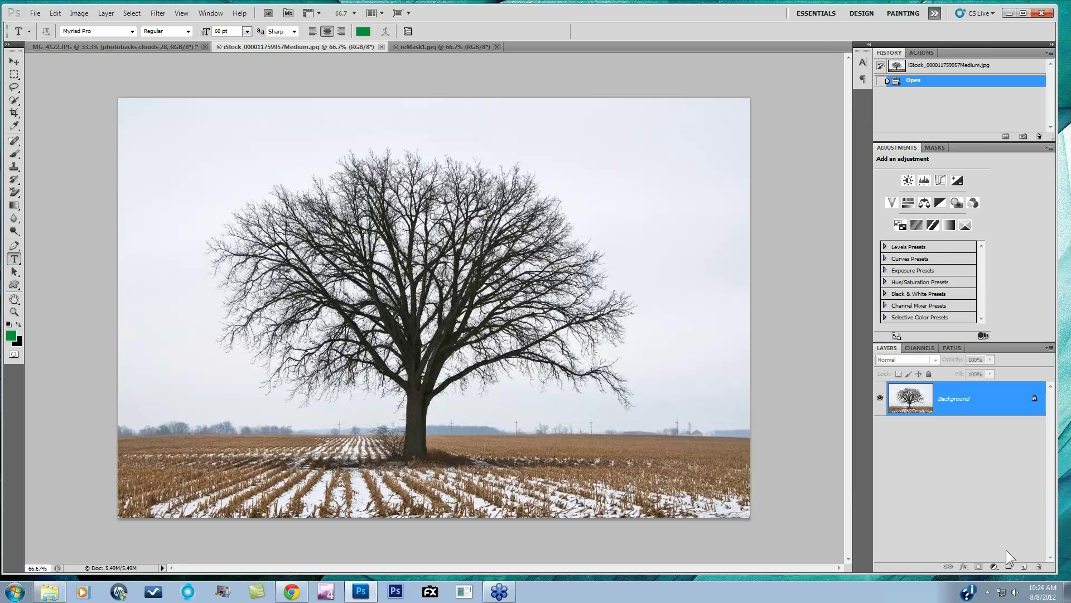
Duplicate the tree photo's Background layer and open the copy in Topaz ReMask 3.
{"action": "left_click_drag", "start_coordinate": [988, 416], "coordinate": [1024, 566]}
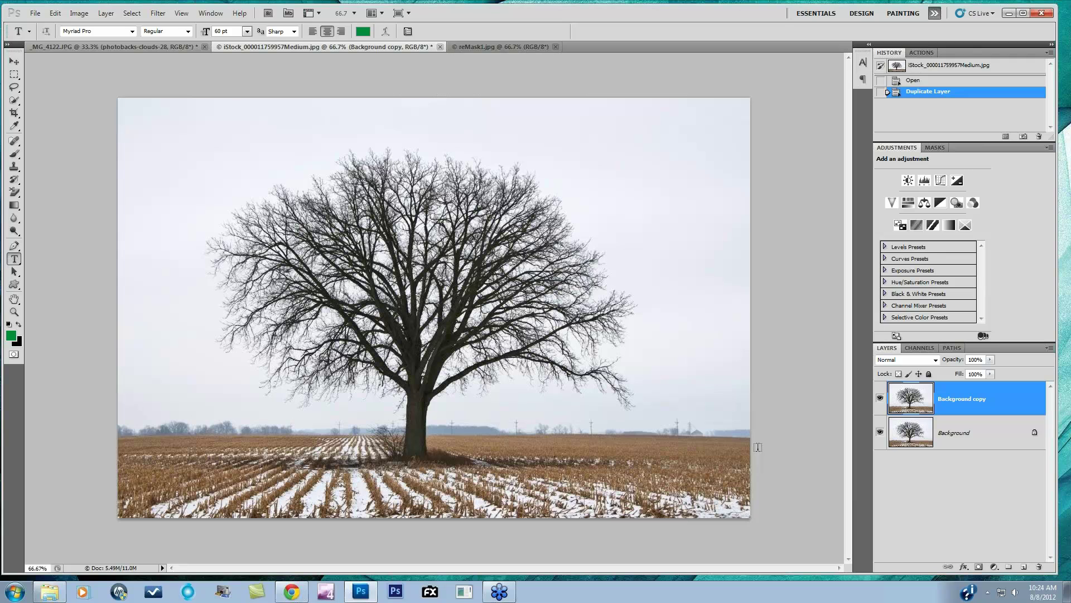
{"action": "left_click", "coordinate": [158, 13]}
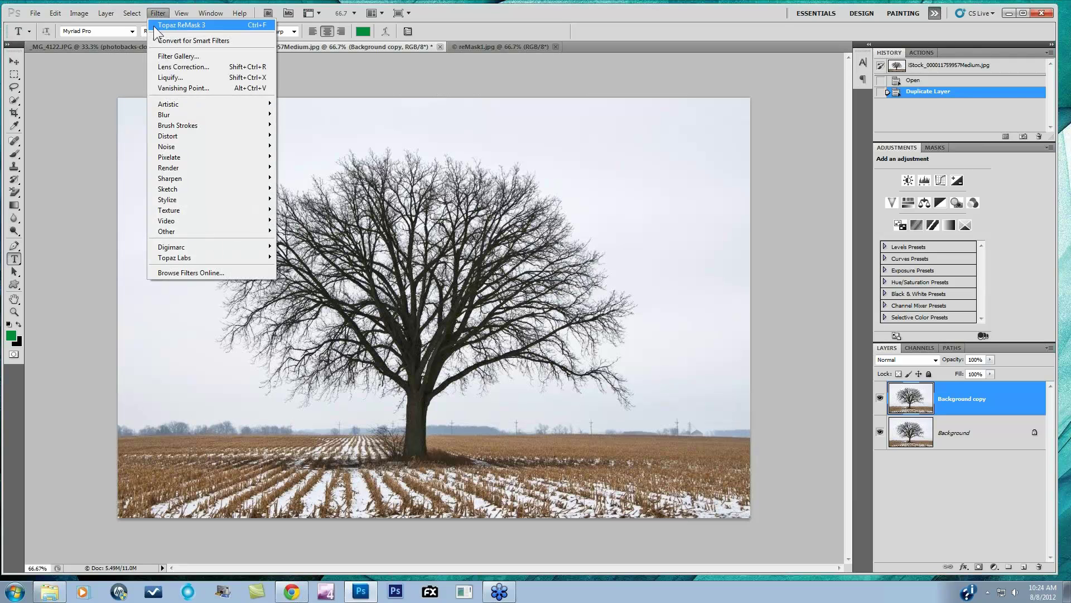
{"action": "mouse_move", "coordinate": [223, 257]}
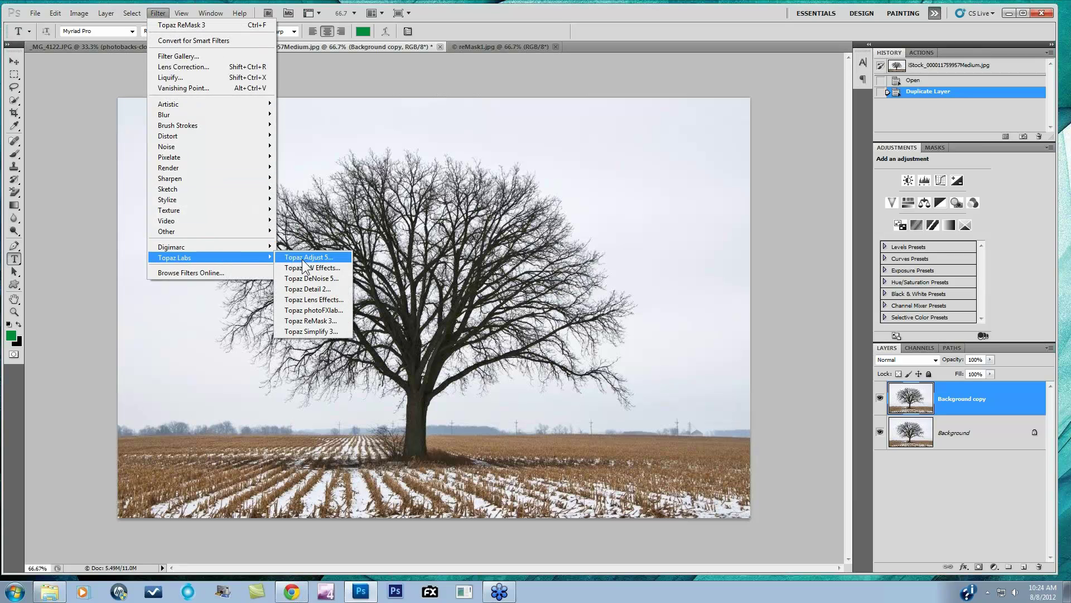
{"action": "left_click", "coordinate": [310, 321]}
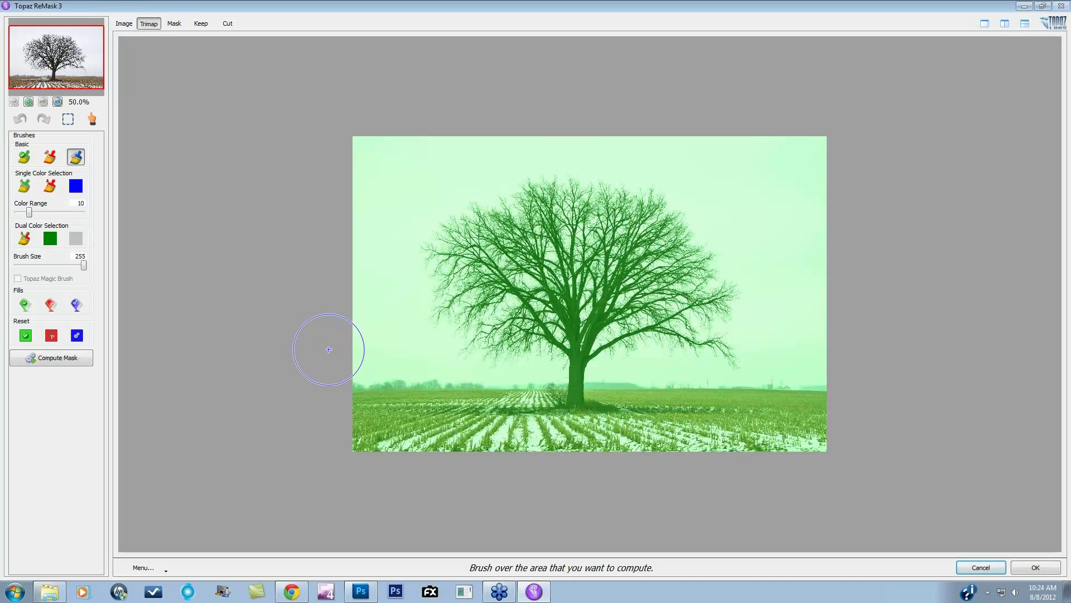
Brush the whole horizon line and the outline of the trunk's base as compute area with a size 25 brush.
{"action": "key", "text": "bracketleft"}
{"action": "key", "text": "bracketleft"}
{"action": "key", "text": "bracketleft"}
{"action": "key", "text": "bracketleft"}
{"action": "key", "text": "bracketleft"}
{"action": "key", "text": "bracketleft"}
{"action": "key", "text": "bracketleft"}
{"action": "key", "text": "bracketleft"}
{"action": "key", "text": "bracketleft"}
{"action": "key", "text": "bracketleft"}
{"action": "key", "text": "bracketleft"}
{"action": "key", "text": "bracketleft"}
{"action": "key", "text": "bracketleft"}
{"action": "key", "text": "bracketleft"}
{"action": "key", "text": "bracketleft"}
{"action": "key", "text": "bracketleft"}
{"action": "key", "text": "bracketleft"}
{"action": "key", "text": "bracketleft"}
{"action": "key", "text": "bracketleft"}
{"action": "key", "text": "bracketleft"}
{"action": "left_click_drag", "start_coordinate": [358, 391], "coordinate": [535, 391]}
{"action": "key", "text": "bracketleft"}
{"action": "key", "text": "bracketright"}
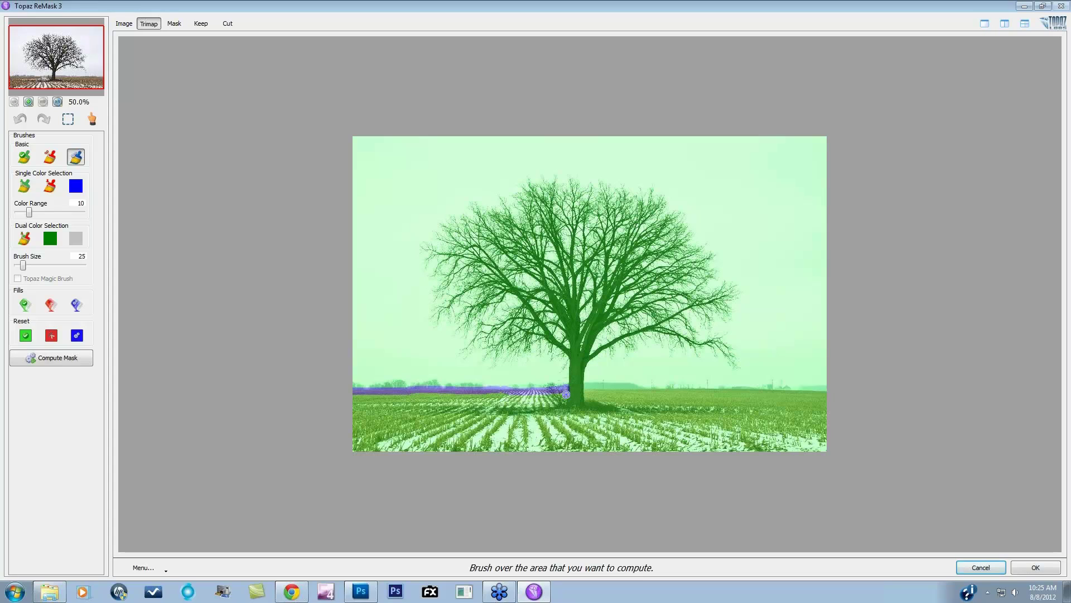
{"action": "mouse_move", "coordinate": [566, 394]}
{"action": "left_mouse_down"}
{"action": "mouse_move", "coordinate": [562, 403]}
{"action": "mouse_move", "coordinate": [584, 410]}
{"action": "mouse_move", "coordinate": [584, 391]}
{"action": "mouse_move", "coordinate": [597, 388]}
{"action": "left_mouse_up"}
{"action": "left_click_drag", "start_coordinate": [594, 388], "coordinate": [837, 391]}
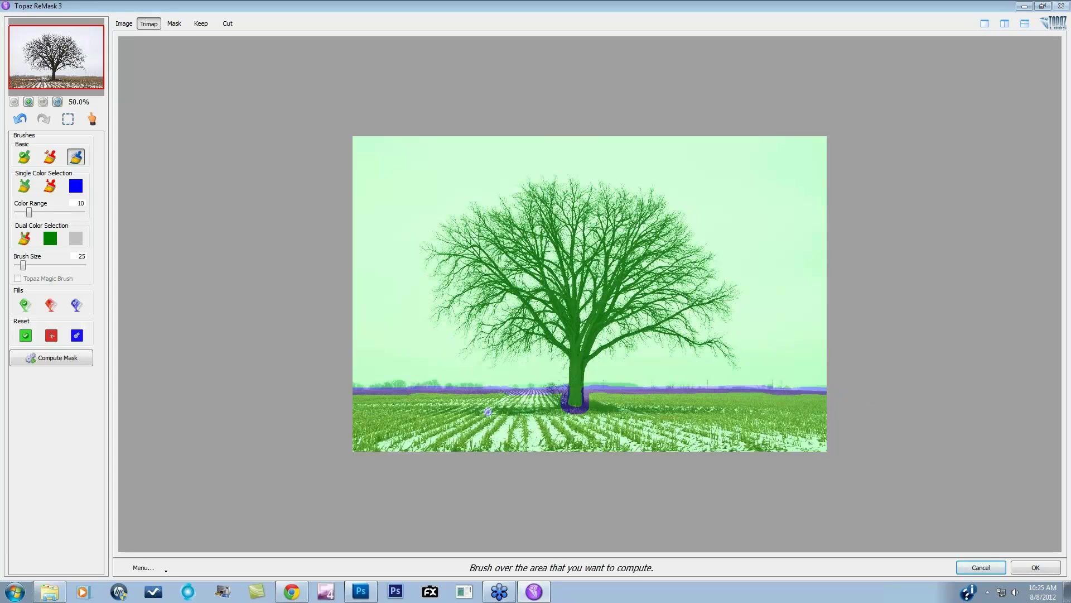
Fill the sky and tree above the horizon as cut area and compute the mask.
{"action": "left_click", "coordinate": [51, 306]}
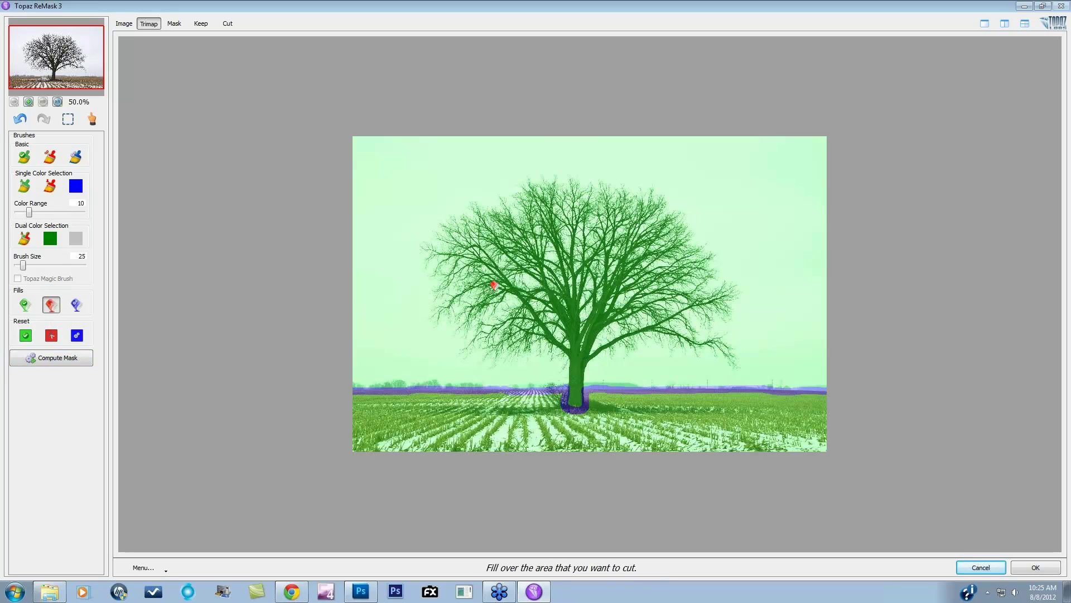
{"action": "left_click", "coordinate": [523, 277]}
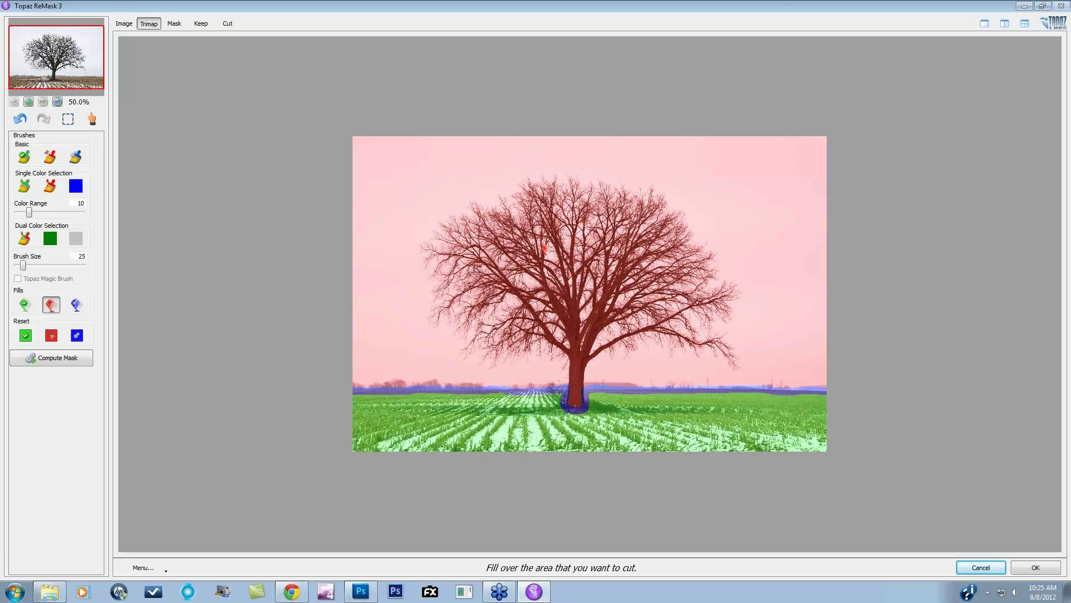
{"action": "left_click", "coordinate": [62, 360]}
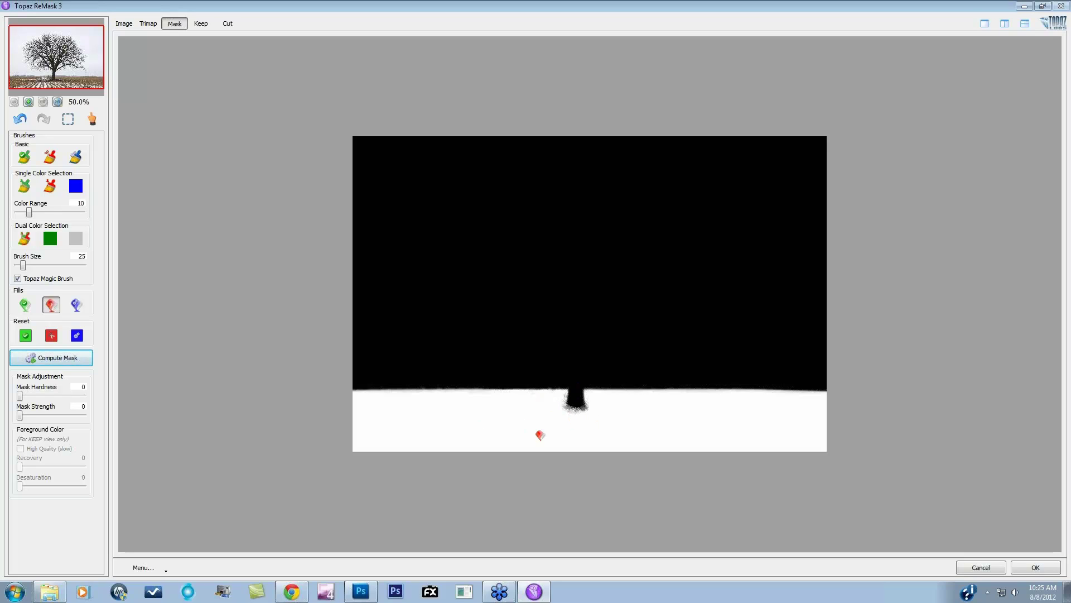
Clean up the grey fringe around the trunk's base with the keep brush and apply the mask.
{"action": "left_click", "coordinate": [24, 157]}
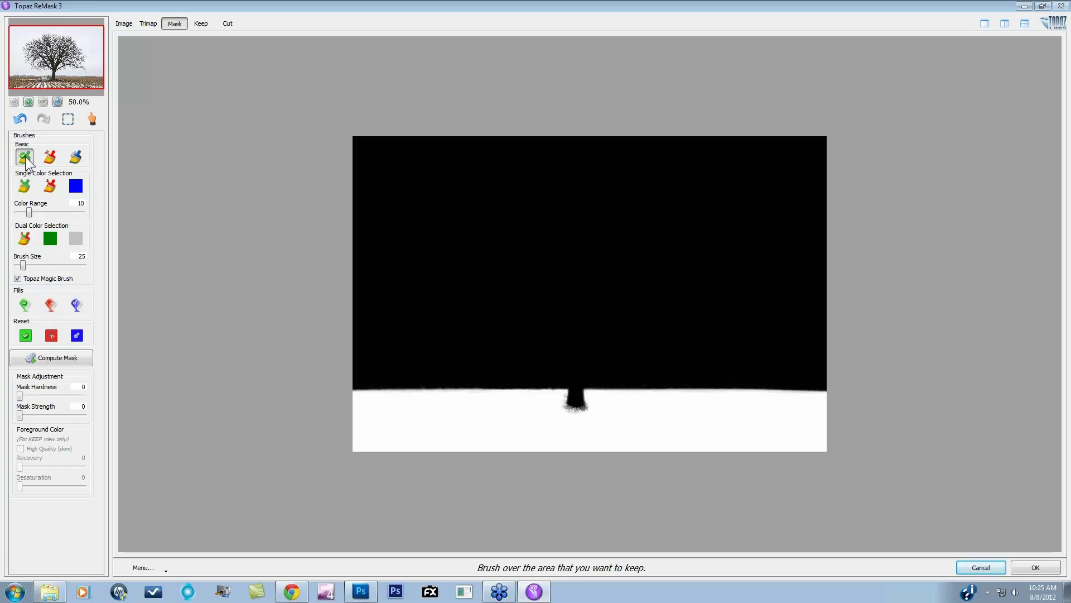
{"action": "left_click", "coordinate": [570, 409]}
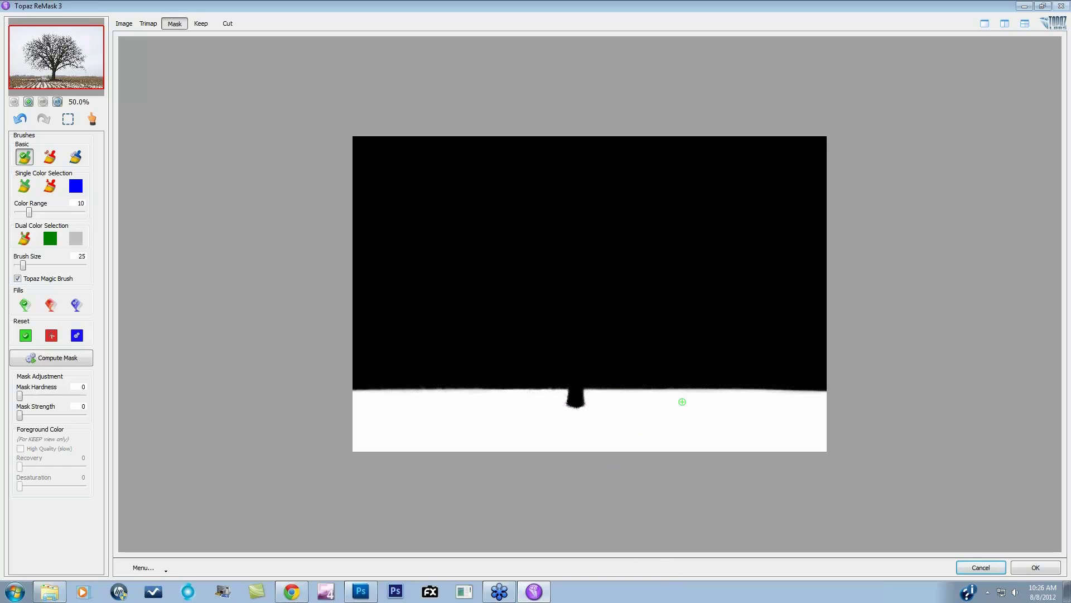
{"action": "left_click", "coordinate": [1041, 568]}
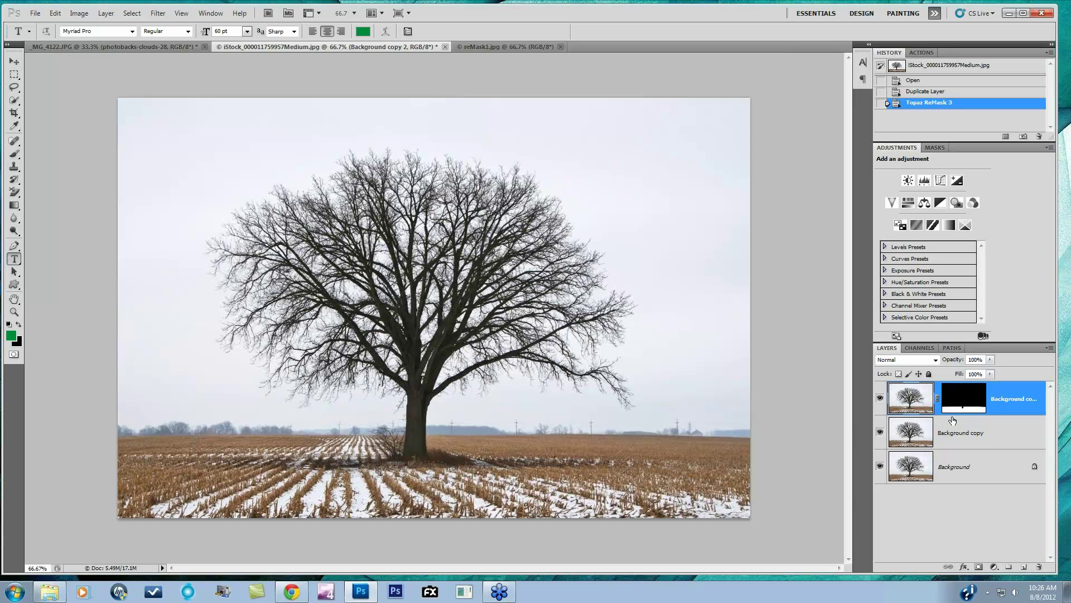
Add a Hue/Saturation adjustment layer with hue +49 and saturation +36, and compare the photo with and without it.
{"action": "left_click", "coordinate": [908, 204]}
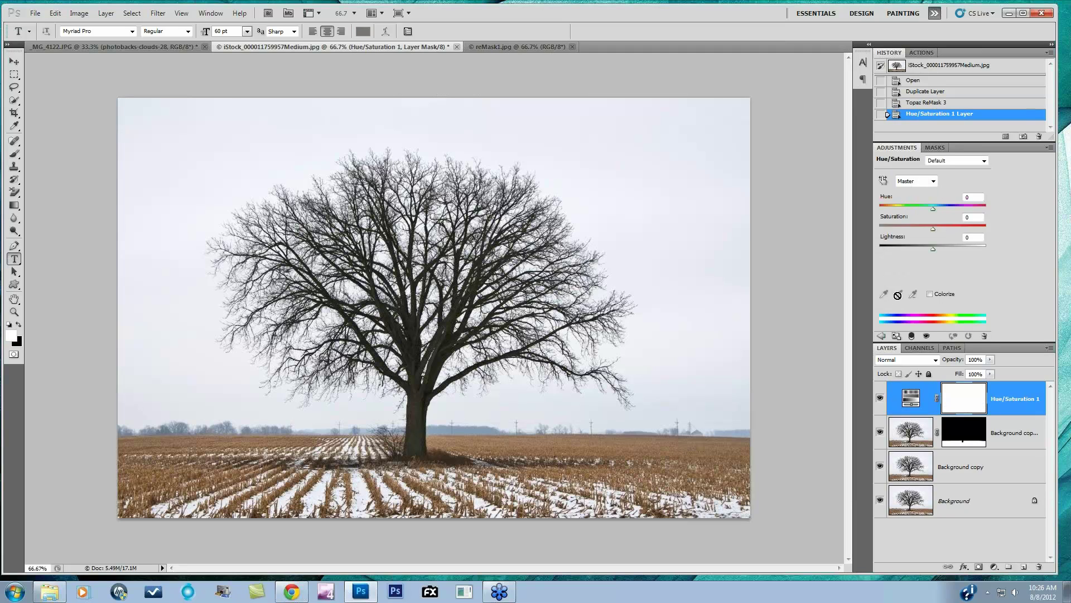
{"action": "left_click", "coordinate": [932, 226]}
{"action": "mouse_move", "coordinate": [952, 226]}
{"action": "left_mouse_down"}
{"action": "mouse_move", "coordinate": [935, 209]}
{"action": "mouse_move", "coordinate": [955, 210]}
{"action": "left_mouse_up"}
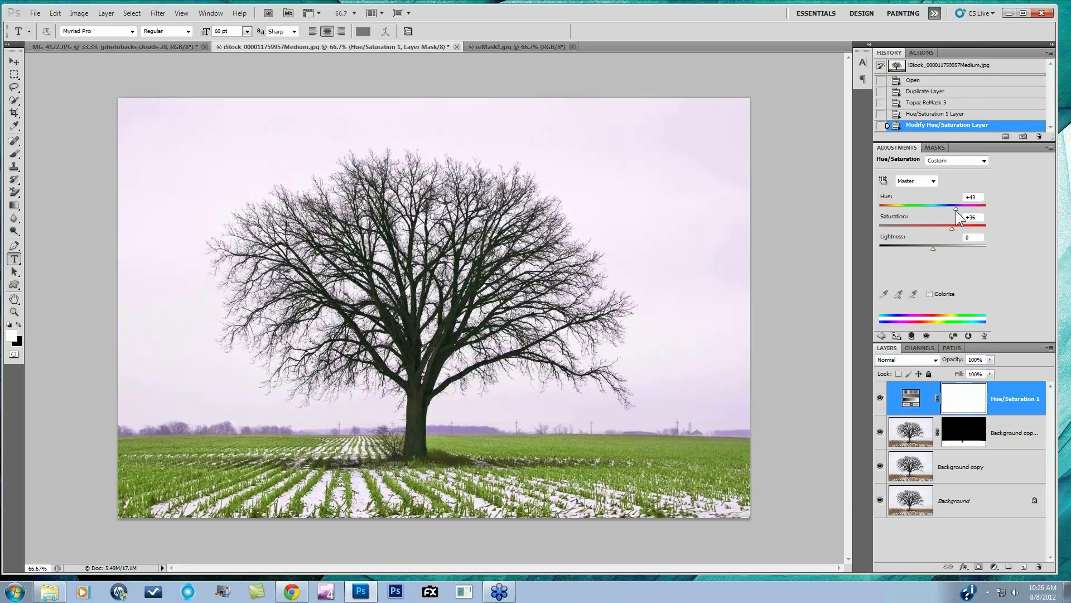
{"action": "left_click_drag", "start_coordinate": [956, 210], "coordinate": [957, 210]}
{"action": "left_click", "coordinate": [880, 398]}
{"action": "left_click", "coordinate": [880, 398]}
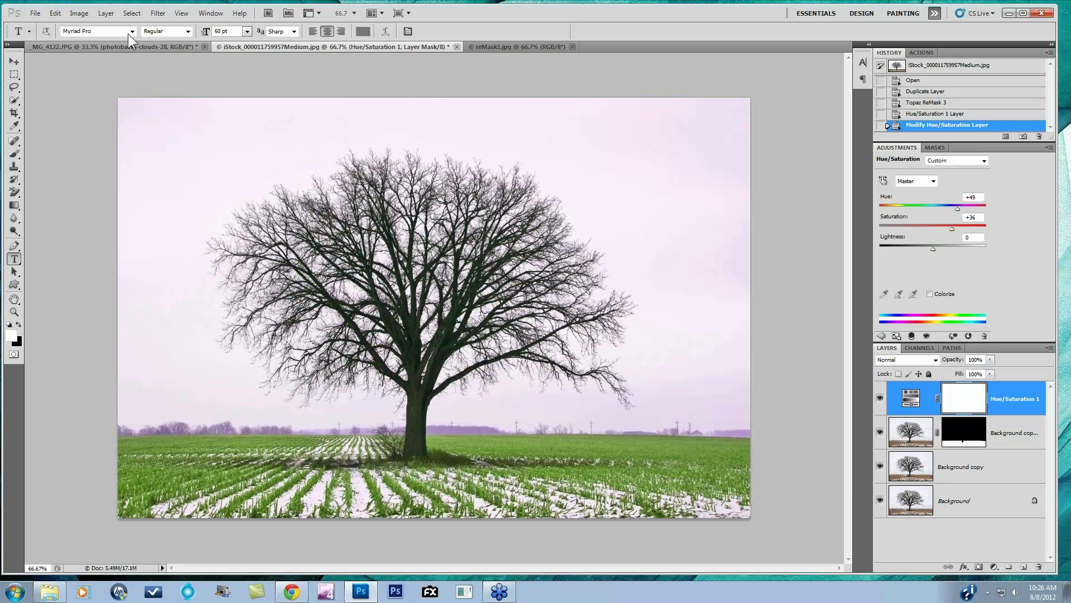
Clip the Hue/Saturation adjustment to the masked ground layer beneath it and check its effect on and off.
{"action": "left_click", "coordinate": [106, 12]}
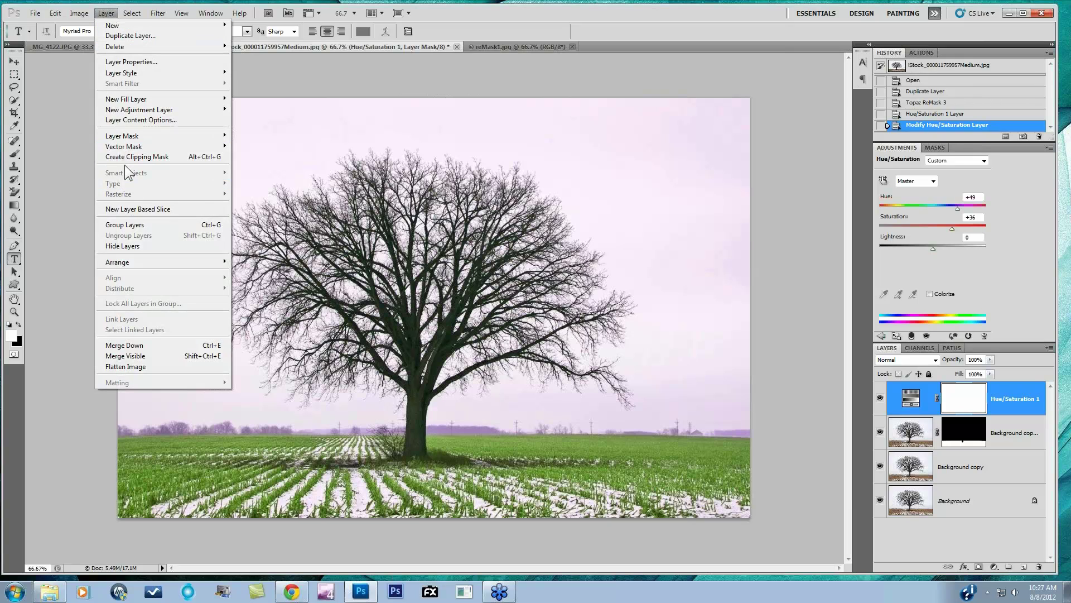
{"action": "left_click", "coordinate": [126, 158]}
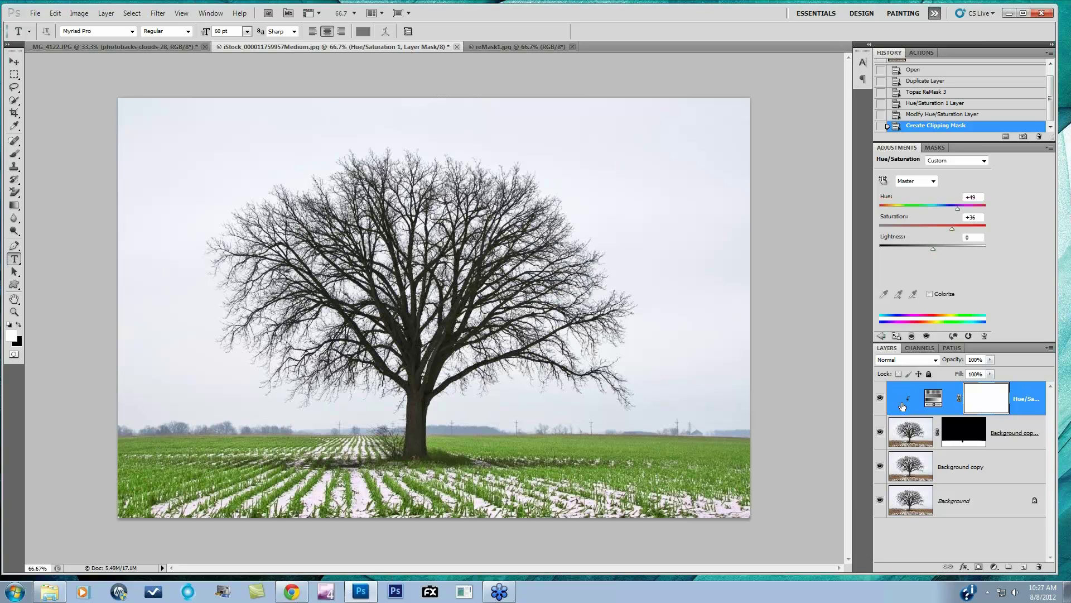
{"action": "left_click", "coordinate": [880, 400]}
{"action": "left_click", "coordinate": [880, 400]}
{"action": "left_click", "coordinate": [880, 400]}
{"action": "left_click", "coordinate": [880, 399]}
{"action": "left_click", "coordinate": [880, 400]}
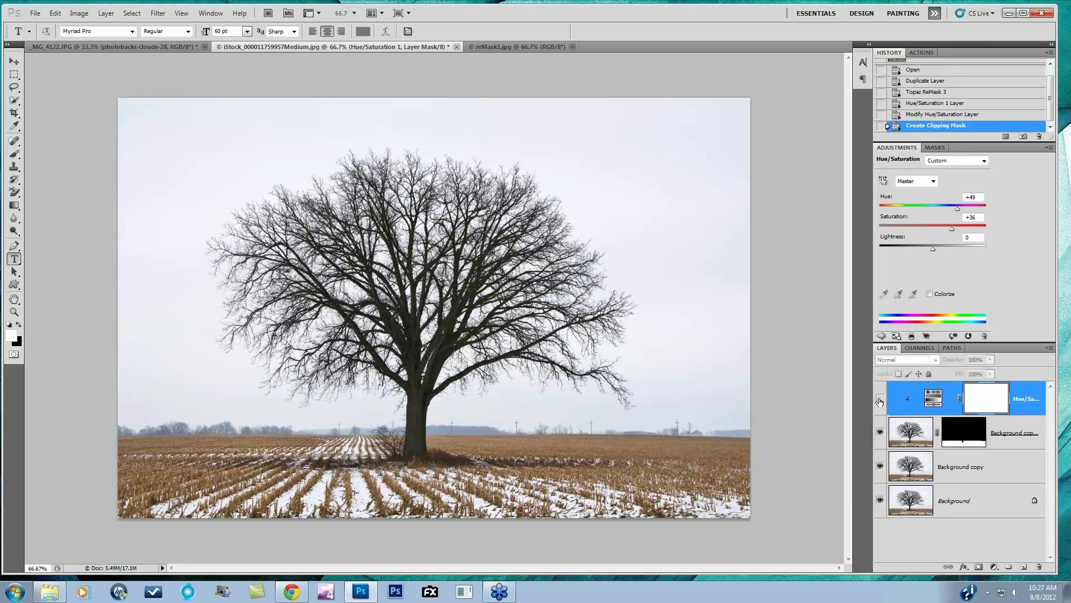
{"action": "left_click", "coordinate": [880, 400]}
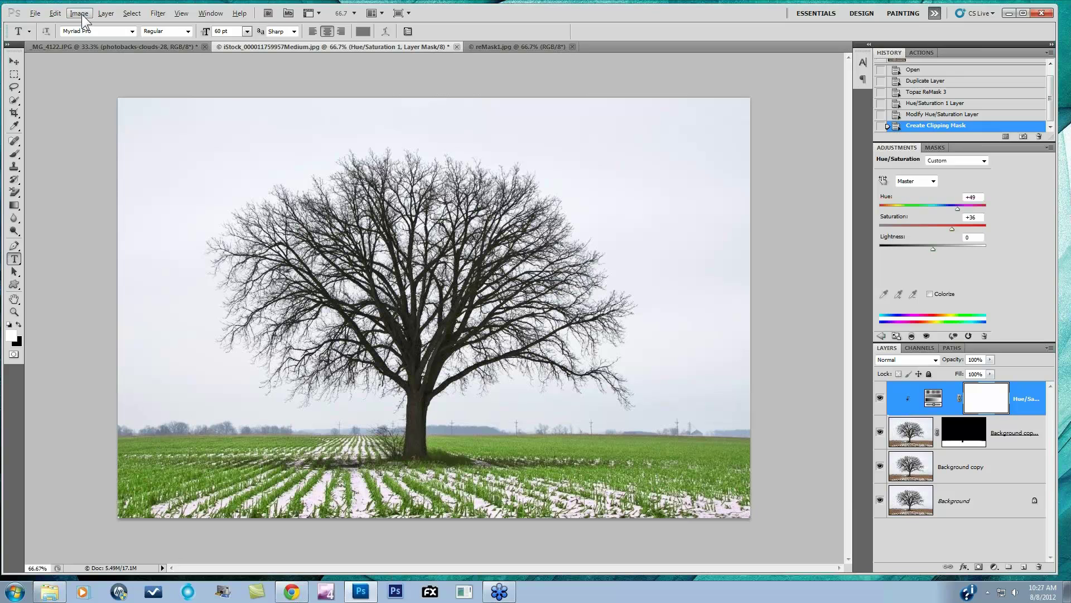
Stamp all visible layers into a new layer, duplicate that layer, and open the copy in Topaz ReMask 3.
{"action": "left_click", "coordinate": [105, 14]}
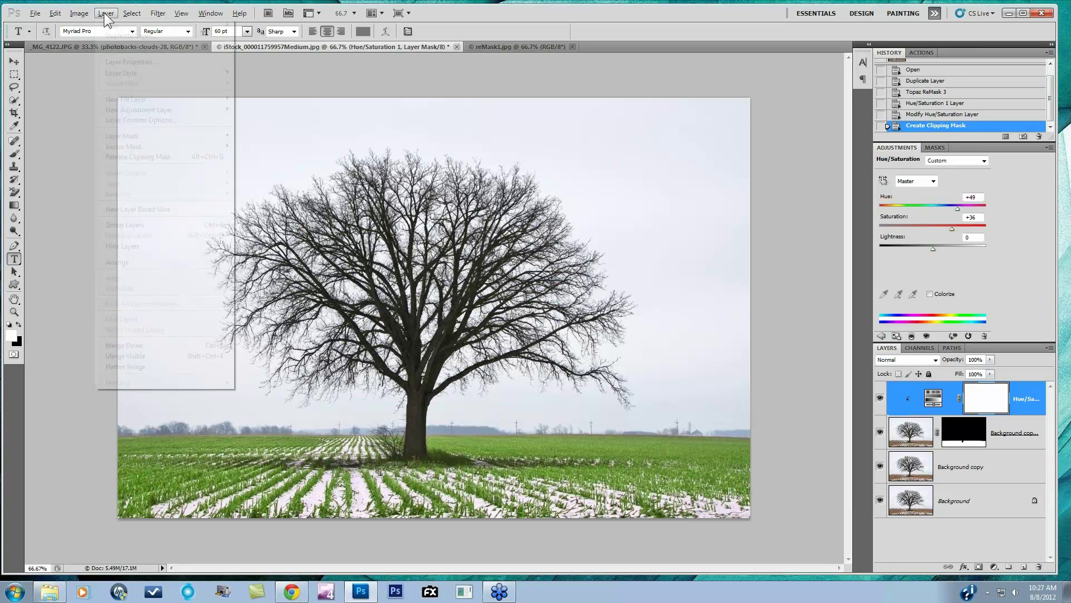
{"action": "left_click", "coordinate": [127, 356], "text": "alt"}
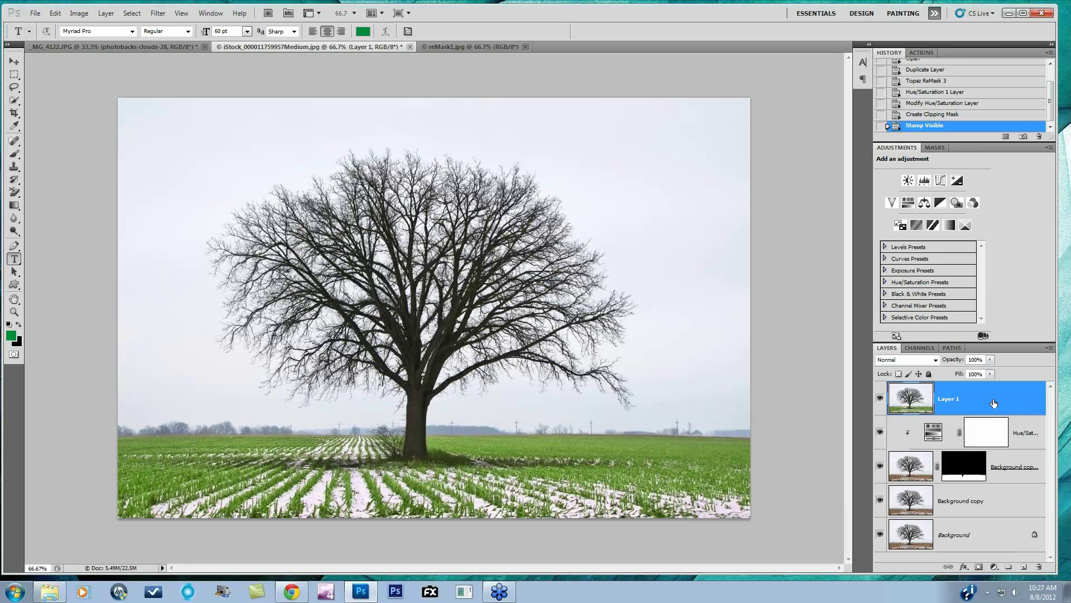
{"action": "left_click_drag", "start_coordinate": [995, 403], "coordinate": [1023, 566]}
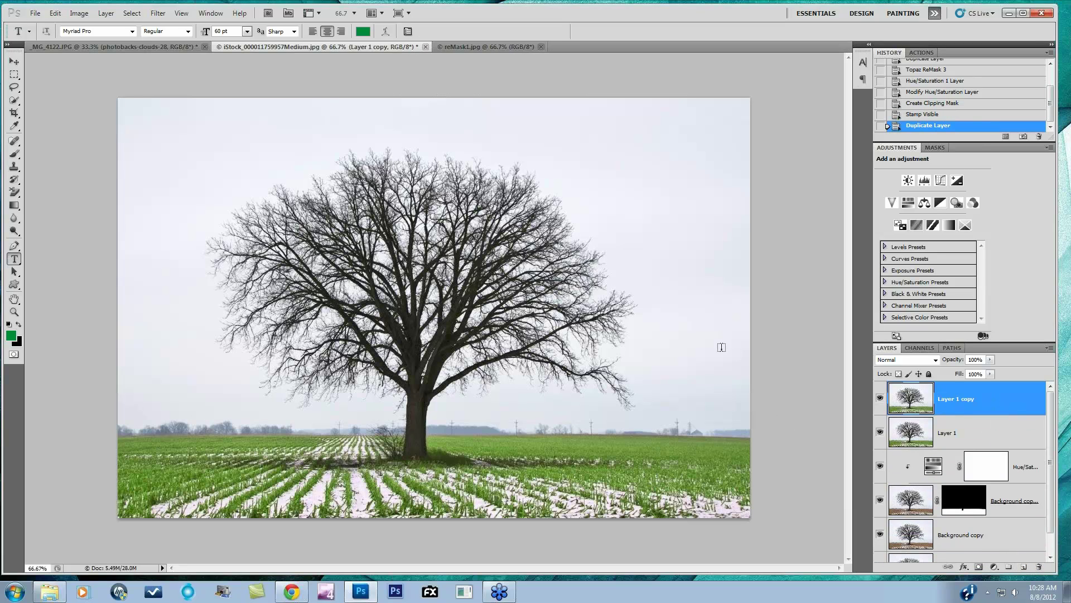
{"action": "left_click", "coordinate": [157, 14]}
{"action": "mouse_move", "coordinate": [176, 257]}
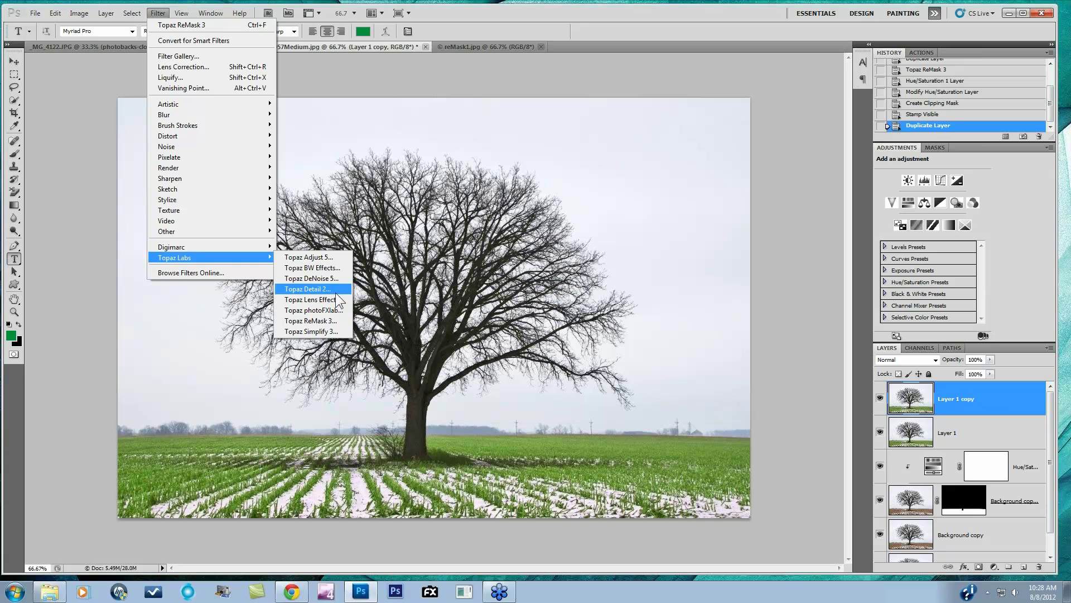
{"action": "left_click", "coordinate": [323, 320]}
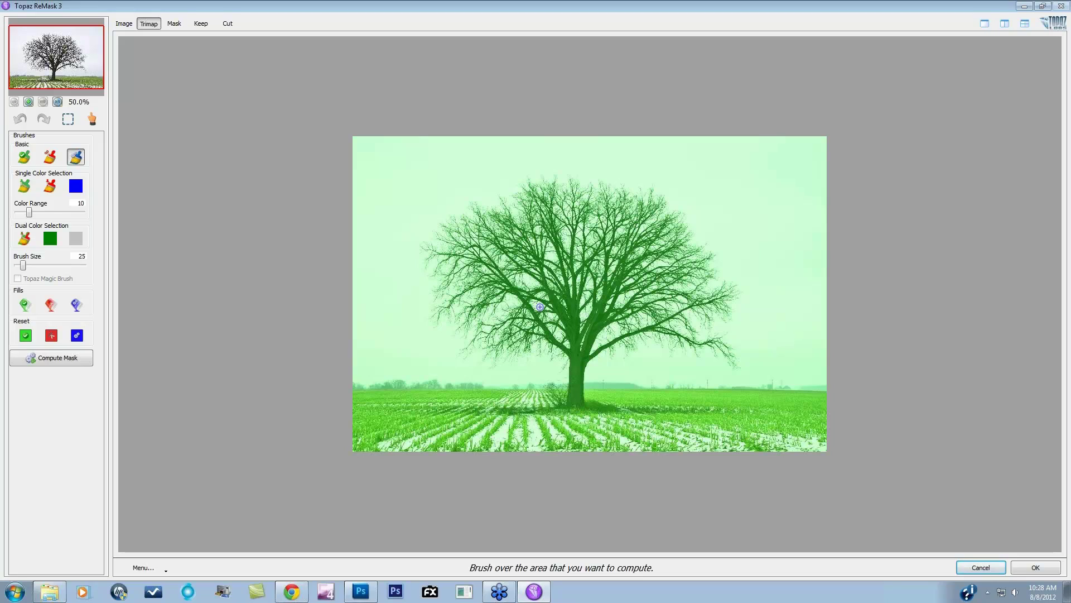
Brush the horizon line and both edges of the lower trunk as compute area with a size 25 brush.
{"action": "scroll", "coordinate": [539, 307], "scroll_direction": "up", "scroll_amount": 2}
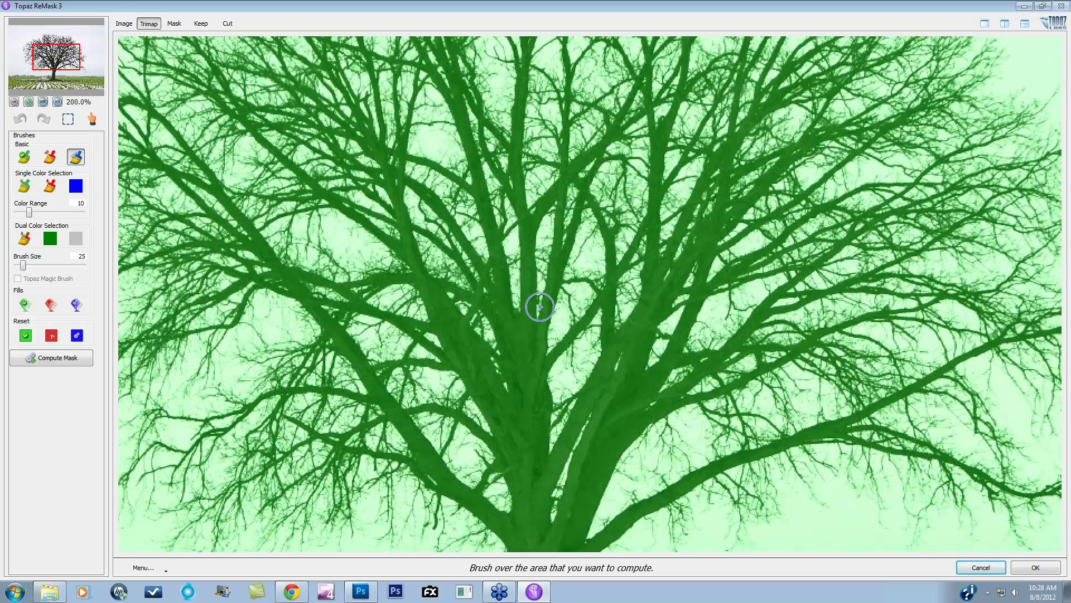
{"action": "scroll", "coordinate": [539, 306], "scroll_direction": "down", "scroll_amount": 1}
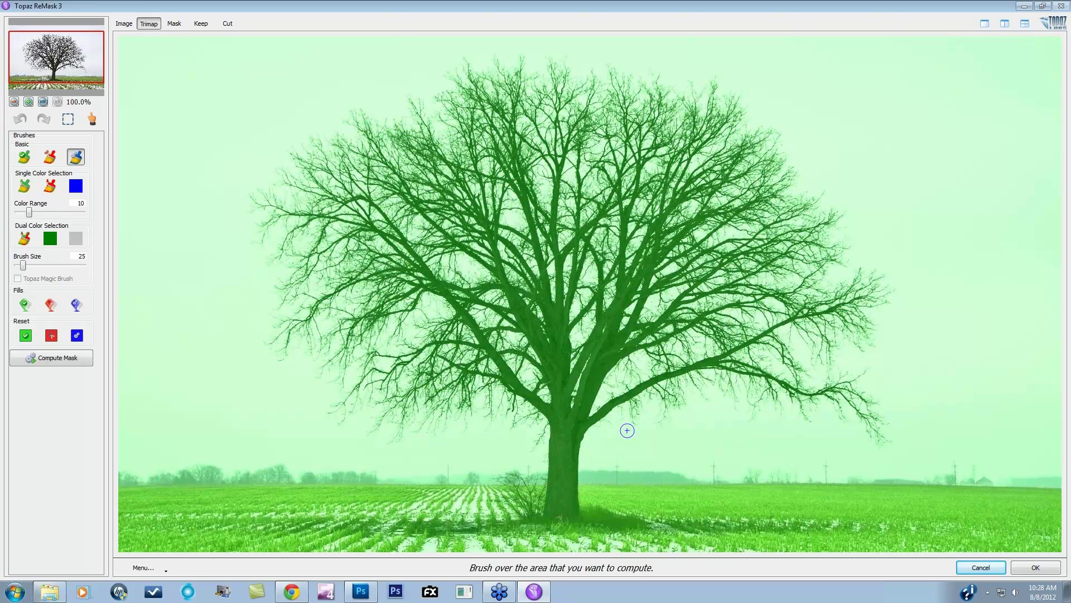
{"action": "scroll", "coordinate": [627, 430], "scroll_direction": "down", "scroll_amount": 1}
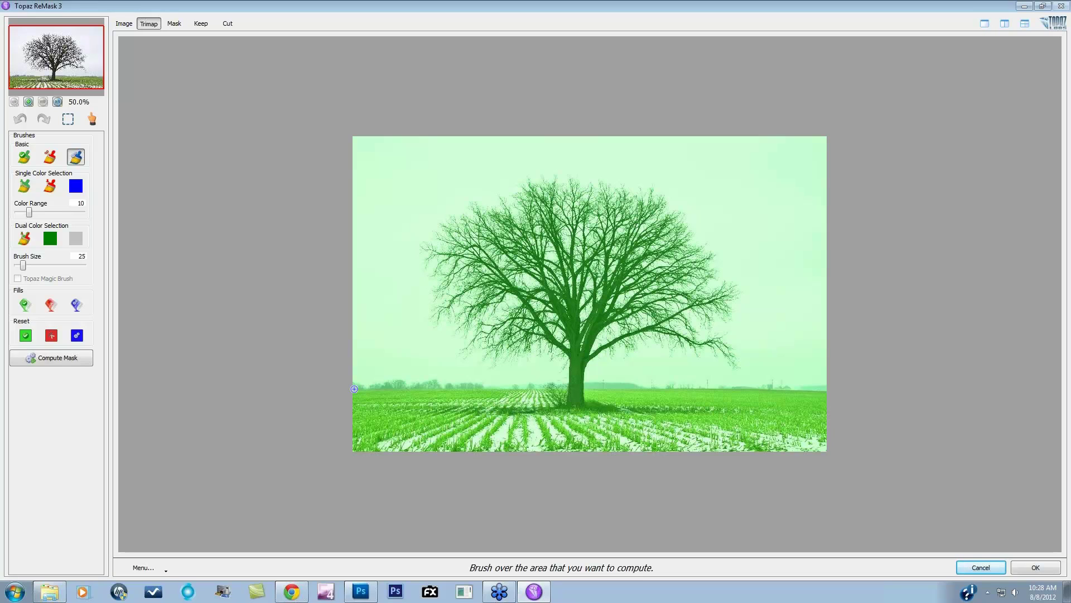
{"action": "left_click_drag", "start_coordinate": [354, 388], "coordinate": [555, 389]}
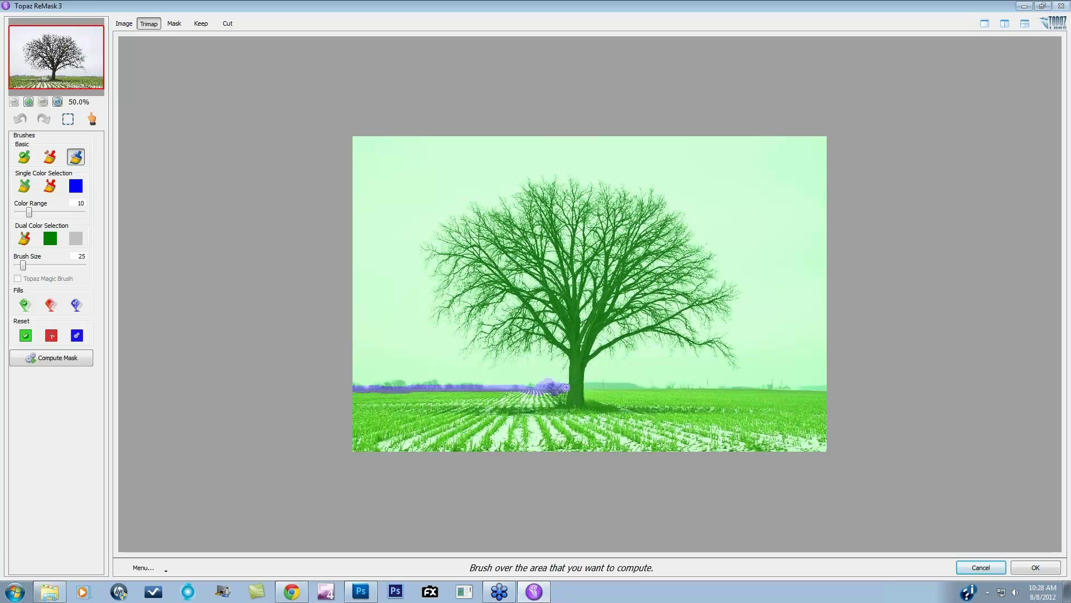
{"action": "mouse_move", "coordinate": [569, 366]}
{"action": "left_mouse_down"}
{"action": "mouse_move", "coordinate": [587, 390]}
{"action": "mouse_move", "coordinate": [837, 390]}
{"action": "left_mouse_up"}
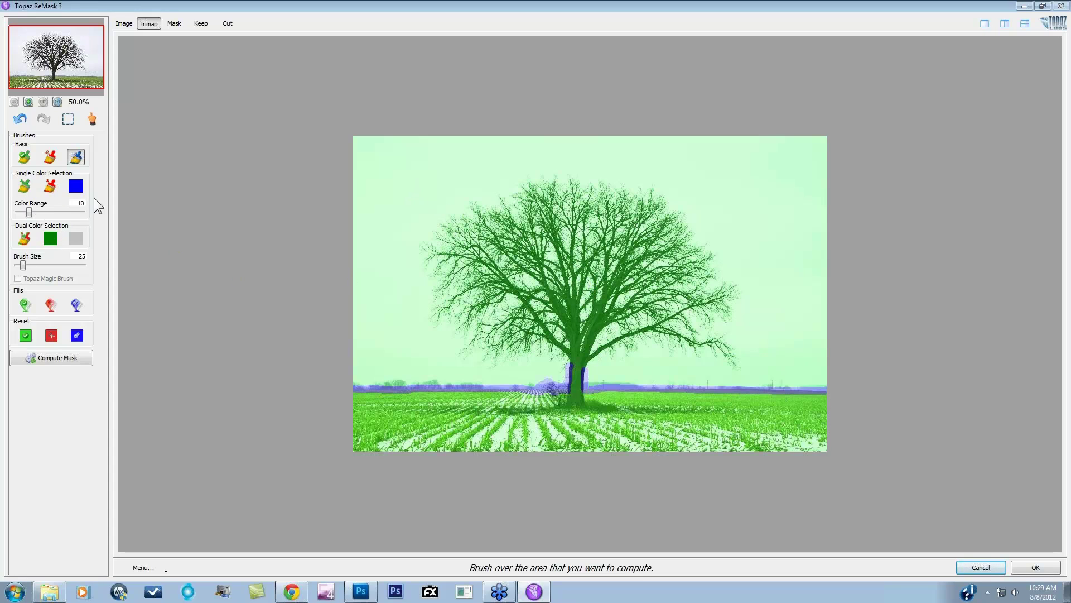
Enlarge the compute brush and cover the upper trunk where the main branches fork.
{"action": "key", "text": "bracketright"}
{"action": "key", "text": "bracketright"}
{"action": "key", "text": "bracketright"}
{"action": "key", "text": "bracketright"}
{"action": "key", "text": "bracketright"}
{"action": "key", "text": "bracketright"}
{"action": "key", "text": "bracketright"}
{"action": "key", "text": "bracketright"}
{"action": "key", "text": "bracketleft"}
{"action": "key", "text": "bracketleft"}
{"action": "mouse_move", "coordinate": [581, 349]}
{"action": "left_mouse_down"}
{"action": "mouse_move", "coordinate": [575, 357]}
{"action": "mouse_move", "coordinate": [594, 344]}
{"action": "left_mouse_up"}
Outline the whole crown's branch tips as compute area with a size 75 brush and fill the enclosed branches as compute area.
{"action": "key", "text": "bracketright"}
{"action": "key", "text": "bracketright"}
{"action": "key", "text": "bracketright"}
{"action": "key", "text": "bracketright"}
{"action": "key", "text": "bracketright"}
{"action": "key", "text": "bracketright"}
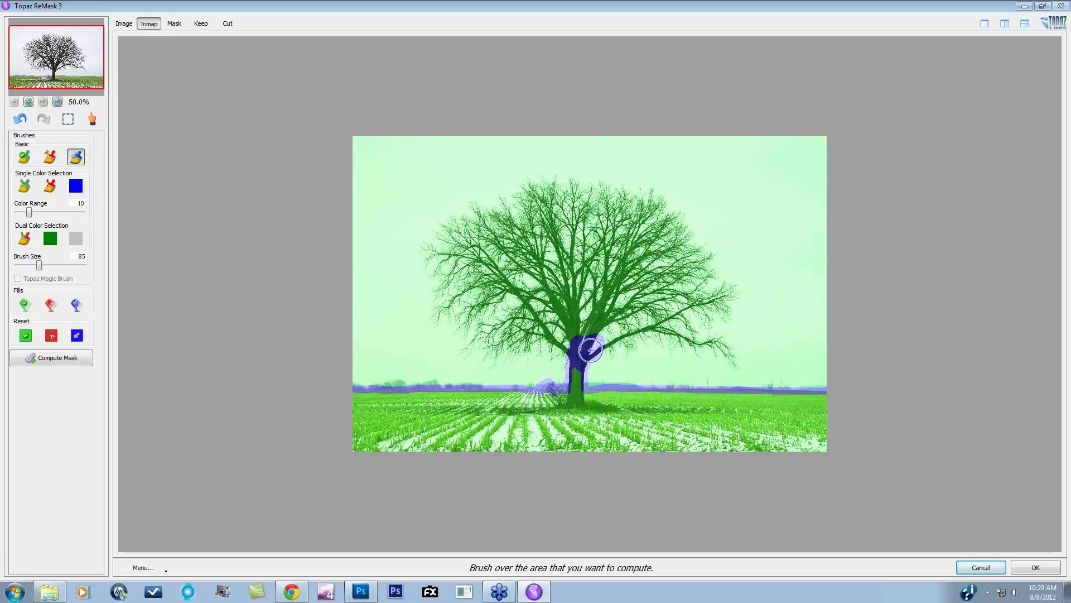
{"action": "key", "text": "bracketleft"}
{"action": "key", "text": "bracketleft"}
{"action": "mouse_move", "coordinate": [593, 350]}
{"action": "left_mouse_down"}
{"action": "mouse_move", "coordinate": [652, 340]}
{"action": "mouse_move", "coordinate": [736, 365]}
{"action": "mouse_move", "coordinate": [739, 295]}
{"action": "mouse_move", "coordinate": [659, 191]}
{"action": "mouse_move", "coordinate": [554, 174]}
{"action": "mouse_move", "coordinate": [468, 201]}
{"action": "mouse_move", "coordinate": [421, 247]}
{"action": "mouse_move", "coordinate": [430, 315]}
{"action": "mouse_move", "coordinate": [466, 359]}
{"action": "mouse_move", "coordinate": [569, 361]}
{"action": "mouse_move", "coordinate": [605, 317]}
{"action": "mouse_move", "coordinate": [561, 345]}
{"action": "mouse_move", "coordinate": [501, 351]}
{"action": "left_mouse_up"}
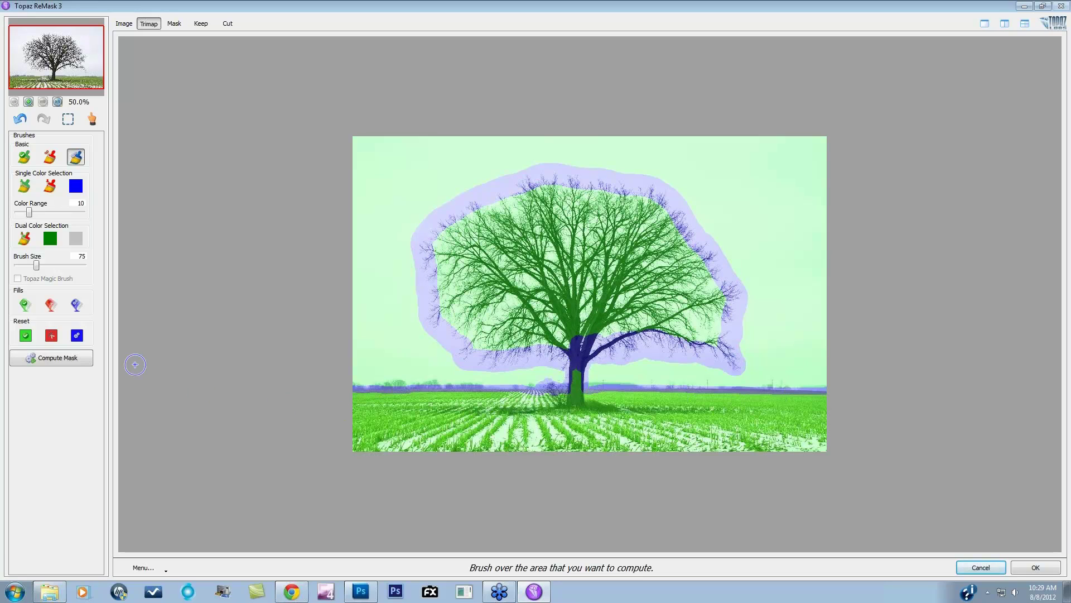
{"action": "left_click", "coordinate": [77, 304]}
{"action": "left_click", "coordinate": [551, 266]}
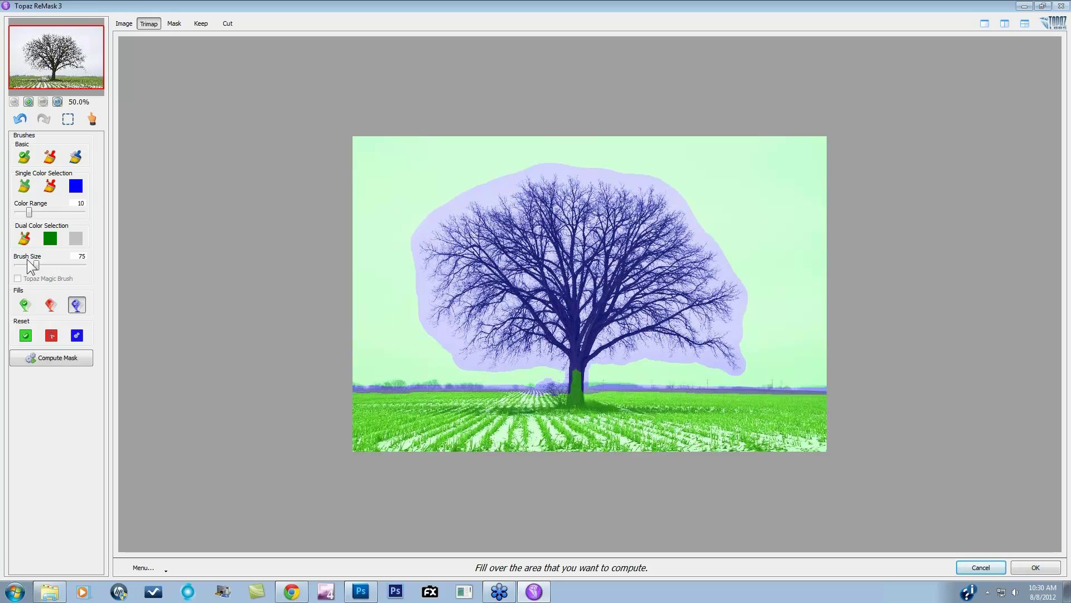
Sample the sky colour with the single-colour cut brush at colour range 50 and brush it out among the crown's lower-left branches.
{"action": "left_click", "coordinate": [51, 187]}
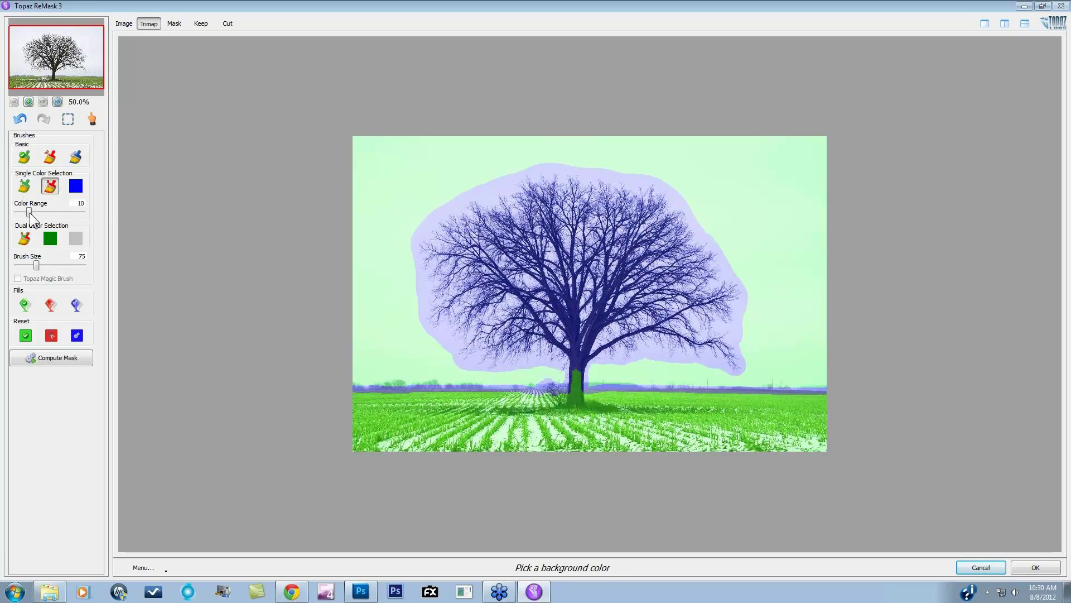
{"action": "left_click_drag", "start_coordinate": [45, 215], "coordinate": [64, 215]}
{"action": "left_click", "coordinate": [424, 286]}
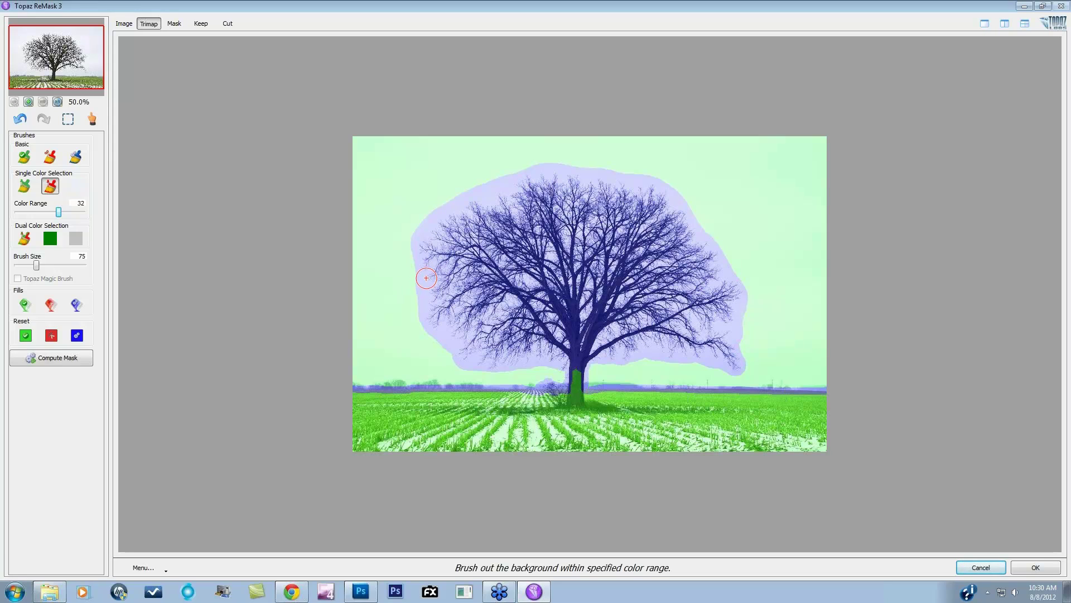
{"action": "key", "text": "Right"}
{"action": "key", "text": "Right"}
{"action": "key", "text": "Right"}
{"action": "key", "text": "Right"}
{"action": "key", "text": "Right"}
{"action": "key", "text": "Right"}
{"action": "key", "text": "Right"}
{"action": "key", "text": "Right"}
{"action": "key", "text": "Right"}
{"action": "key", "text": "Right"}
{"action": "key", "text": "Right"}
{"action": "key", "text": "Right"}
{"action": "key", "text": "Right"}
{"action": "key", "text": "Right"}
{"action": "key", "text": "Right"}
{"action": "key", "text": "Right"}
{"action": "key", "text": "Right"}
{"action": "key", "text": "Right"}
{"action": "mouse_move", "coordinate": [422, 280]}
{"action": "left_mouse_down"}
{"action": "mouse_move", "coordinate": [436, 312]}
{"action": "mouse_move", "coordinate": [418, 319]}
{"action": "mouse_move", "coordinate": [437, 313]}
{"action": "mouse_move", "coordinate": [420, 334]}
{"action": "mouse_move", "coordinate": [478, 330]}
{"action": "mouse_move", "coordinate": [448, 347]}
{"action": "mouse_move", "coordinate": [496, 351]}
{"action": "mouse_move", "coordinate": [464, 358]}
{"action": "mouse_move", "coordinate": [557, 365]}
{"action": "mouse_move", "coordinate": [535, 345]}
{"action": "mouse_move", "coordinate": [494, 347]}
{"action": "mouse_move", "coordinate": [544, 325]}
{"action": "mouse_move", "coordinate": [498, 339]}
{"action": "mouse_move", "coordinate": [509, 316]}
{"action": "mouse_move", "coordinate": [457, 320]}
{"action": "mouse_move", "coordinate": [497, 313]}
{"action": "mouse_move", "coordinate": [444, 305]}
{"action": "mouse_move", "coordinate": [496, 280]}
{"action": "mouse_move", "coordinate": [468, 277]}
{"action": "mouse_move", "coordinate": [491, 272]}
{"action": "mouse_move", "coordinate": [469, 264]}
{"action": "left_mouse_up"}
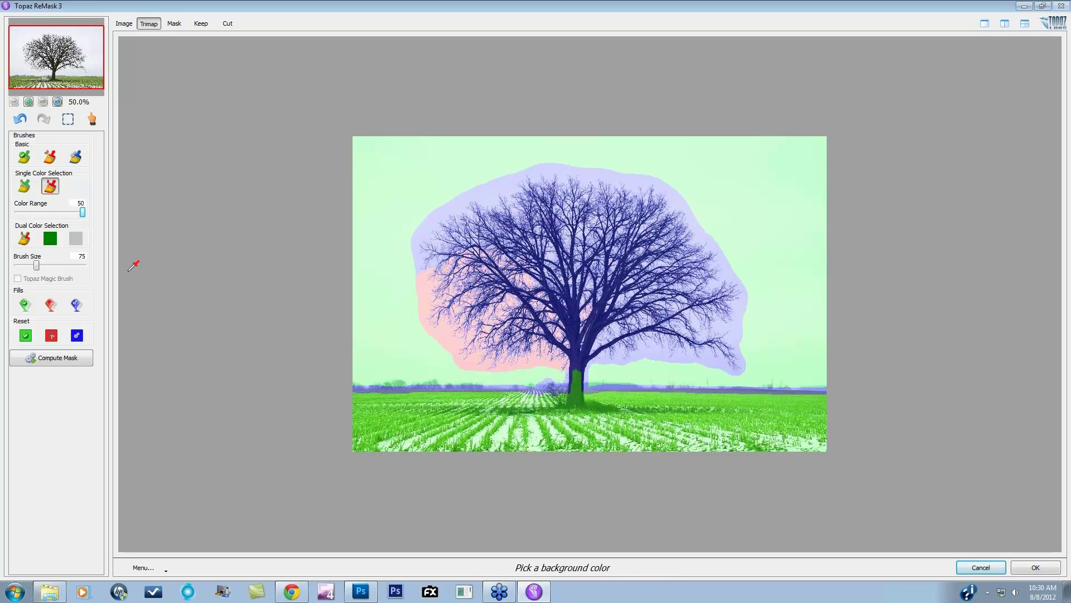
Set the brush size to 255 and fill the open sky around the tree as cut area.
{"action": "left_click_drag", "start_coordinate": [38, 266], "coordinate": [53, 266]}
{"action": "left_click", "coordinate": [50, 304]}
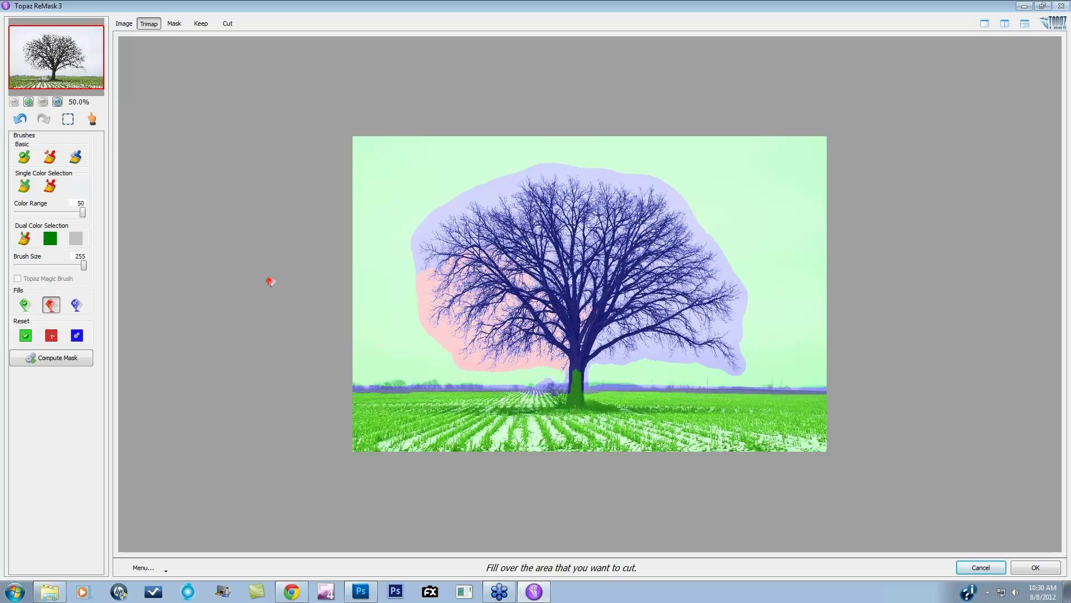
{"action": "left_click", "coordinate": [402, 282]}
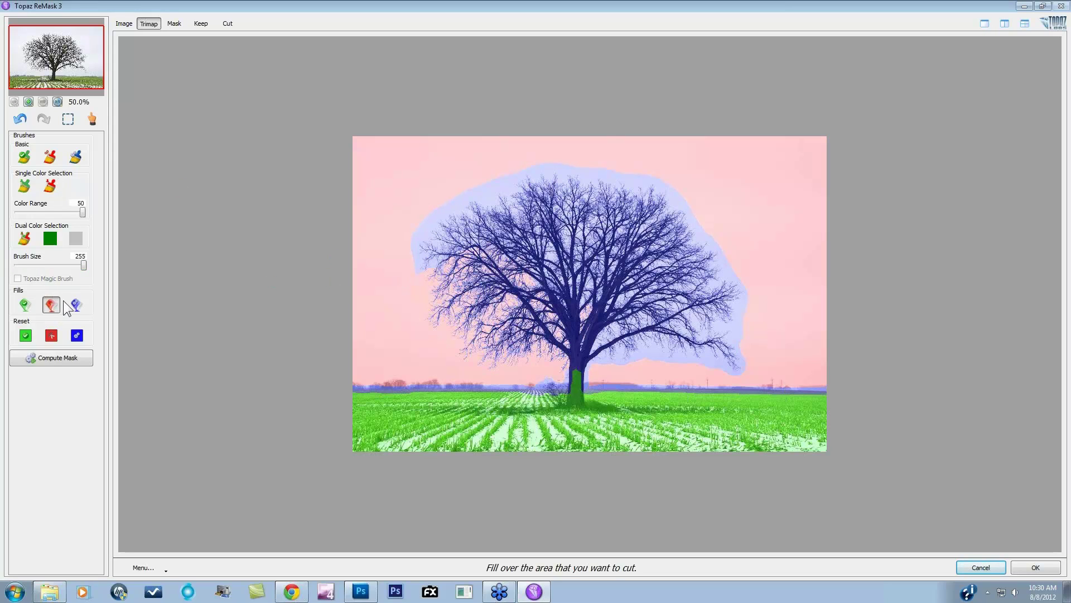
Resample the sky colour with the single-colour cut brush and brush it out around and between the remaining branches.
{"action": "left_click", "coordinate": [53, 186]}
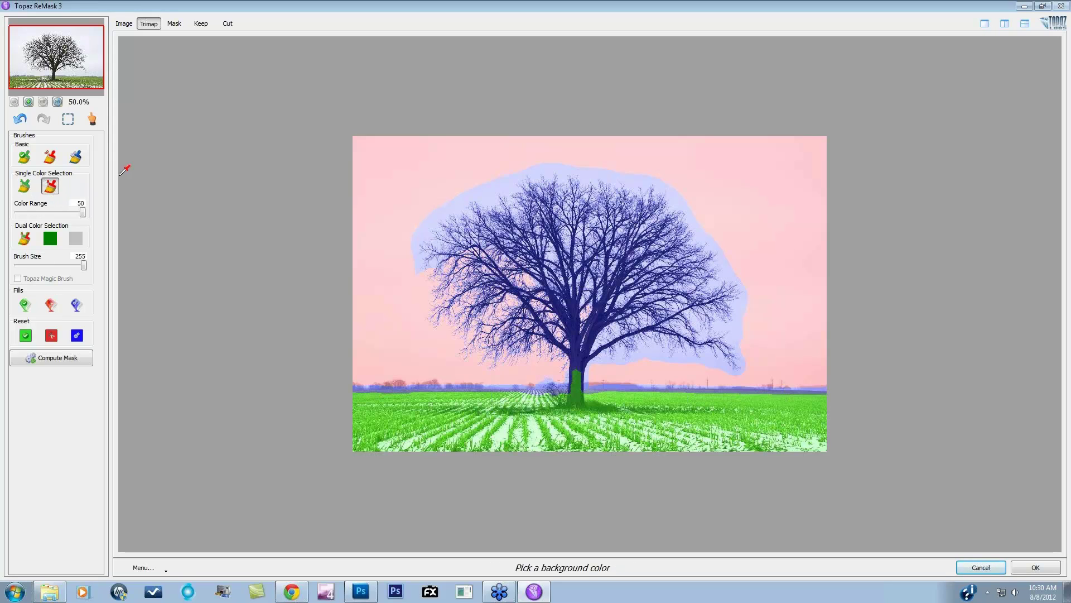
{"action": "left_click", "coordinate": [453, 200]}
{"action": "mouse_move", "coordinate": [426, 210]}
{"action": "left_mouse_down"}
{"action": "mouse_move", "coordinate": [424, 256]}
{"action": "mouse_move", "coordinate": [431, 236]}
{"action": "mouse_move", "coordinate": [484, 206]}
{"action": "mouse_move", "coordinate": [540, 198]}
{"action": "mouse_move", "coordinate": [511, 185]}
{"action": "mouse_move", "coordinate": [527, 173]}
{"action": "mouse_move", "coordinate": [639, 193]}
{"action": "mouse_move", "coordinate": [473, 240]}
{"action": "mouse_move", "coordinate": [670, 236]}
{"action": "mouse_move", "coordinate": [559, 263]}
{"action": "mouse_move", "coordinate": [731, 274]}
{"action": "mouse_move", "coordinate": [598, 280]}
{"action": "mouse_move", "coordinate": [690, 300]}
{"action": "mouse_move", "coordinate": [728, 319]}
{"action": "mouse_move", "coordinate": [713, 323]}
{"action": "mouse_move", "coordinate": [738, 331]}
{"action": "mouse_move", "coordinate": [735, 341]}
{"action": "mouse_move", "coordinate": [613, 335]}
{"action": "left_mouse_up"}
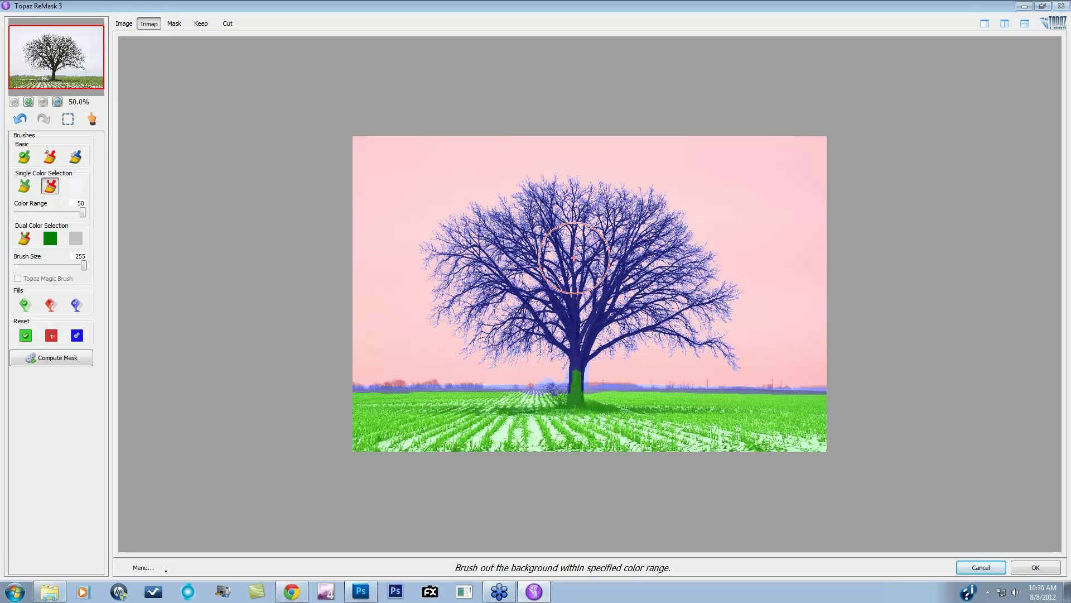
{"action": "key", "text": "ctrl"}
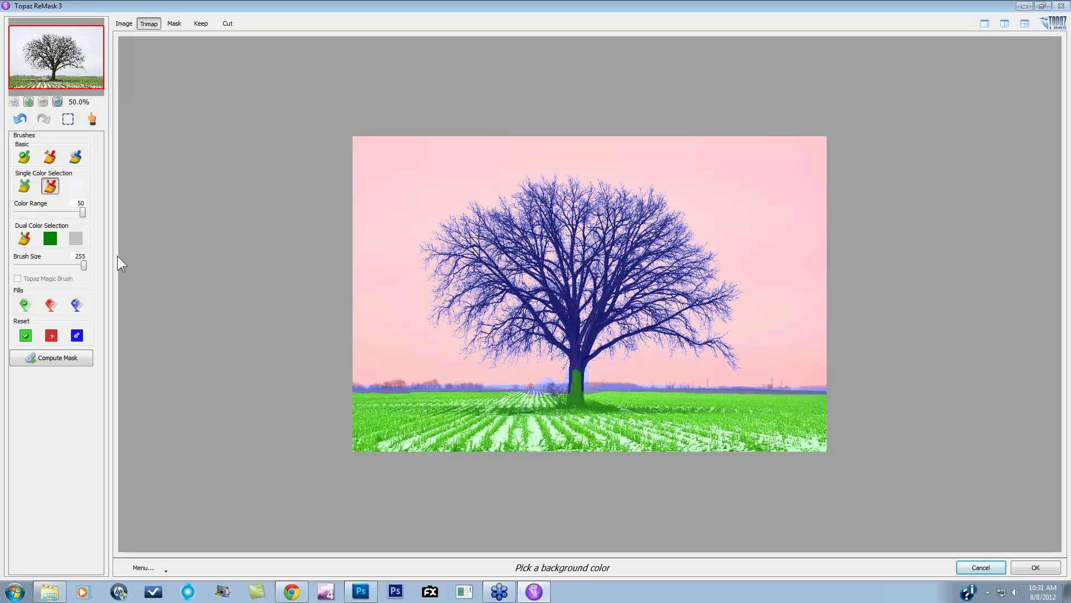
Mark the dark trunk and branches as keep area with the single-colour keep brush at colour range 31, and compute the mask.
{"action": "left_click", "coordinate": [23, 187]}
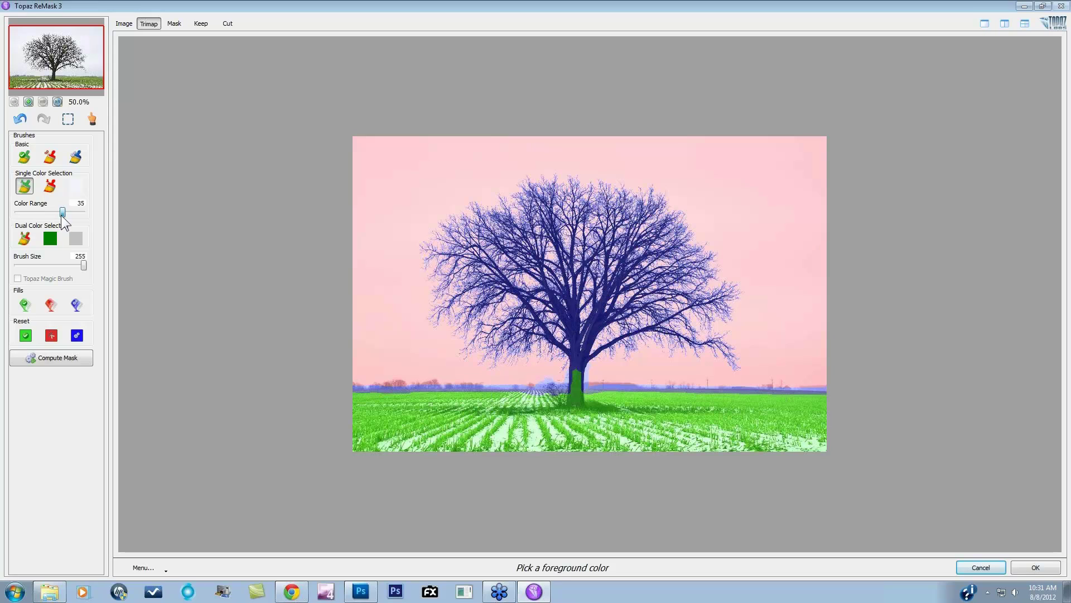
{"action": "left_click_drag", "start_coordinate": [58, 212], "coordinate": [55, 212]}
{"action": "left_click", "coordinate": [578, 359]}
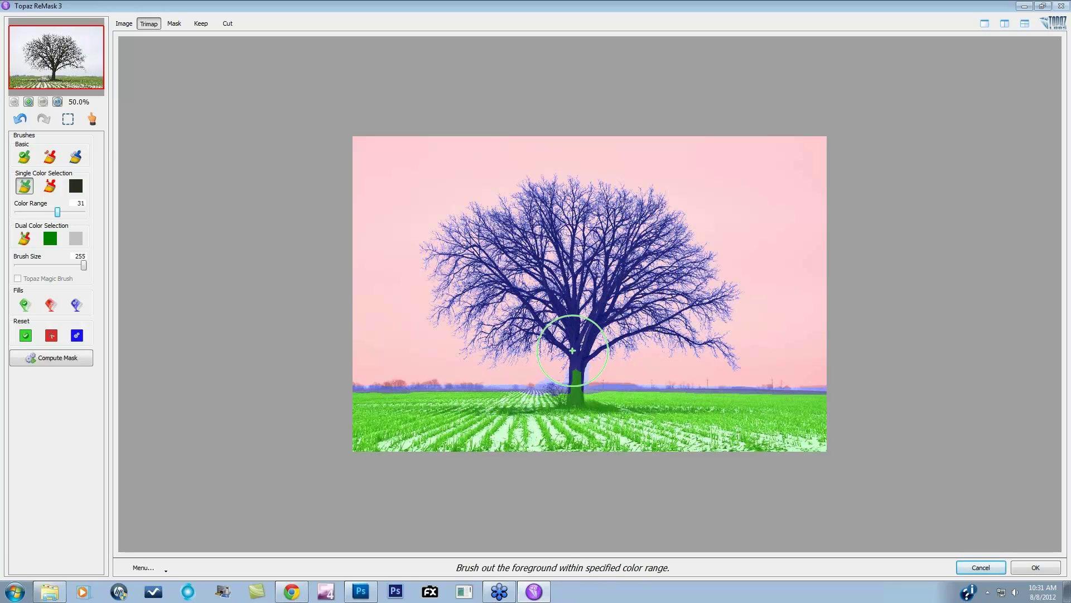
{"action": "mouse_move", "coordinate": [576, 335]}
{"action": "left_mouse_down"}
{"action": "mouse_move", "coordinate": [687, 308]}
{"action": "mouse_move", "coordinate": [577, 330]}
{"action": "mouse_move", "coordinate": [539, 288]}
{"action": "mouse_move", "coordinate": [672, 274]}
{"action": "mouse_move", "coordinate": [680, 243]}
{"action": "mouse_move", "coordinate": [566, 243]}
{"action": "mouse_move", "coordinate": [649, 216]}
{"action": "mouse_move", "coordinate": [493, 260]}
{"action": "mouse_move", "coordinate": [523, 262]}
{"action": "mouse_move", "coordinate": [521, 308]}
{"action": "mouse_move", "coordinate": [588, 330]}
{"action": "mouse_move", "coordinate": [489, 315]}
{"action": "mouse_move", "coordinate": [555, 297]}
{"action": "mouse_move", "coordinate": [480, 282]}
{"action": "mouse_move", "coordinate": [503, 262]}
{"action": "mouse_move", "coordinate": [689, 213]}
{"action": "mouse_move", "coordinate": [566, 255]}
{"action": "mouse_move", "coordinate": [612, 220]}
{"action": "mouse_move", "coordinate": [488, 289]}
{"action": "mouse_move", "coordinate": [520, 309]}
{"action": "mouse_move", "coordinate": [496, 234]}
{"action": "mouse_move", "coordinate": [599, 228]}
{"action": "mouse_move", "coordinate": [587, 296]}
{"action": "left_mouse_up"}
{"action": "key", "text": "alt"}
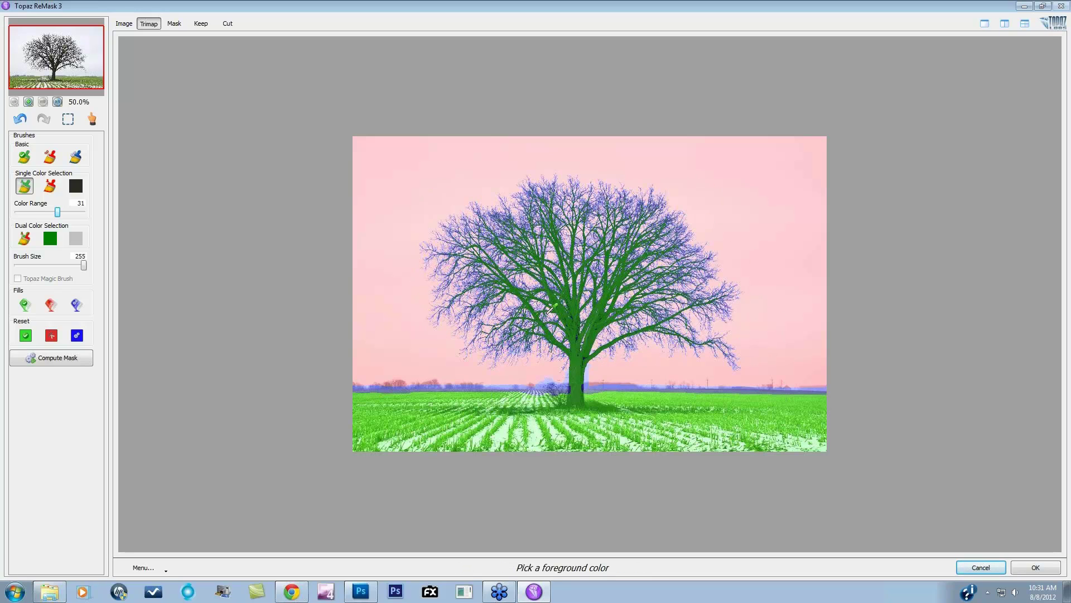
{"action": "left_click", "coordinate": [587, 356], "text": "alt"}
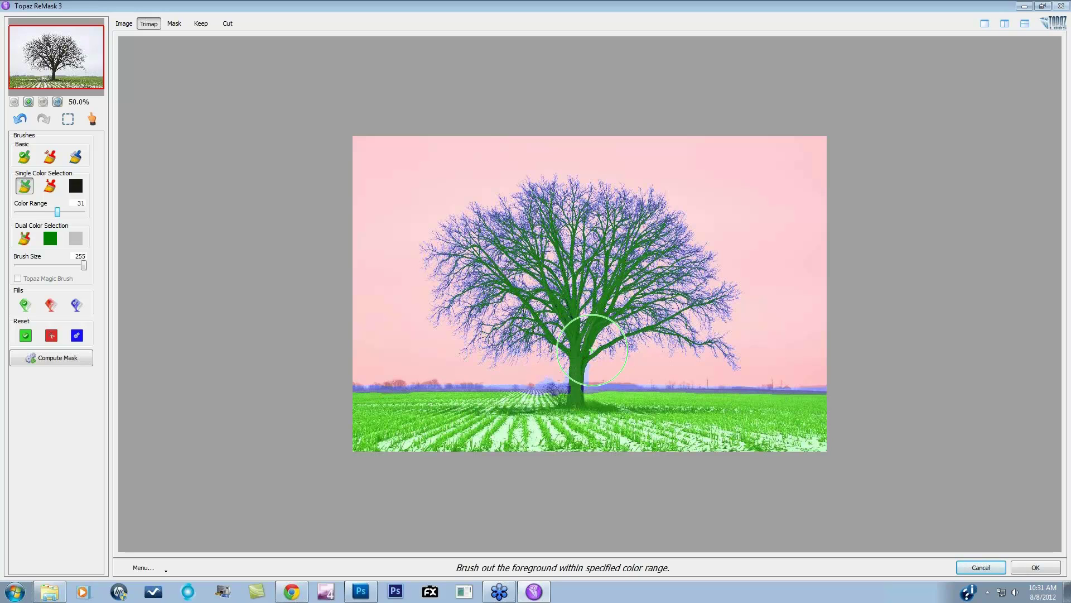
{"action": "mouse_move", "coordinate": [575, 223]}
{"action": "left_mouse_down"}
{"action": "mouse_move", "coordinate": [530, 201]}
{"action": "mouse_move", "coordinate": [469, 279]}
{"action": "mouse_move", "coordinate": [502, 312]}
{"action": "mouse_move", "coordinate": [518, 311]}
{"action": "mouse_move", "coordinate": [538, 251]}
{"action": "mouse_move", "coordinate": [614, 223]}
{"action": "mouse_move", "coordinate": [664, 245]}
{"action": "mouse_move", "coordinate": [678, 309]}
{"action": "mouse_move", "coordinate": [563, 313]}
{"action": "mouse_move", "coordinate": [539, 263]}
{"action": "mouse_move", "coordinate": [485, 261]}
{"action": "mouse_move", "coordinate": [485, 224]}
{"action": "left_mouse_up"}
{"action": "key", "text": "ctrl"}
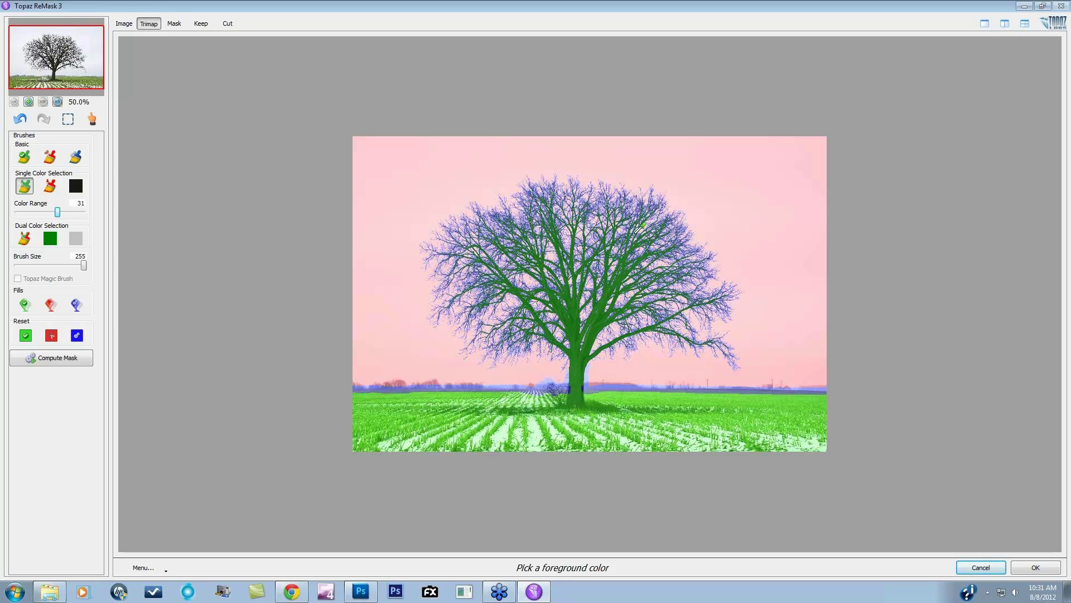
{"action": "key", "text": "ctrl+plus"}
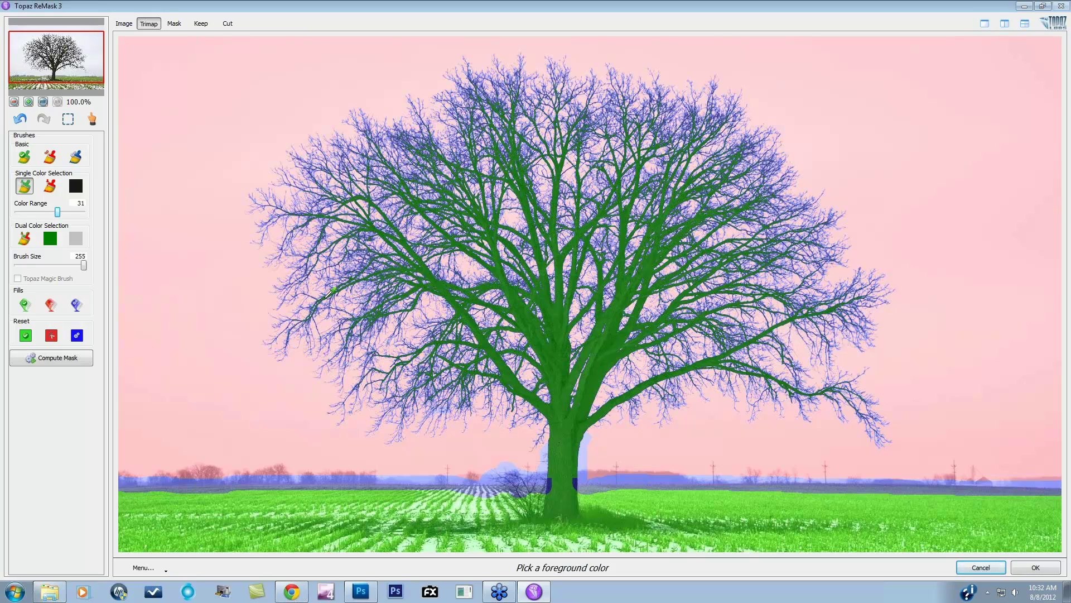
{"action": "left_click", "coordinate": [58, 357]}
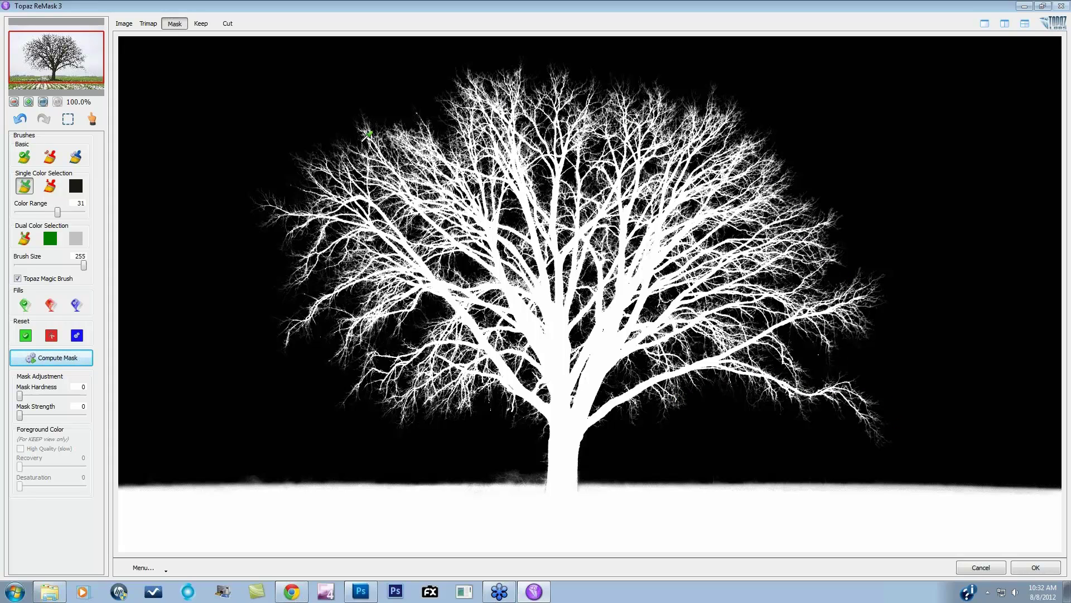
Split the workspace into two views, with the original image beside the keep result.
{"action": "left_click", "coordinate": [1005, 24]}
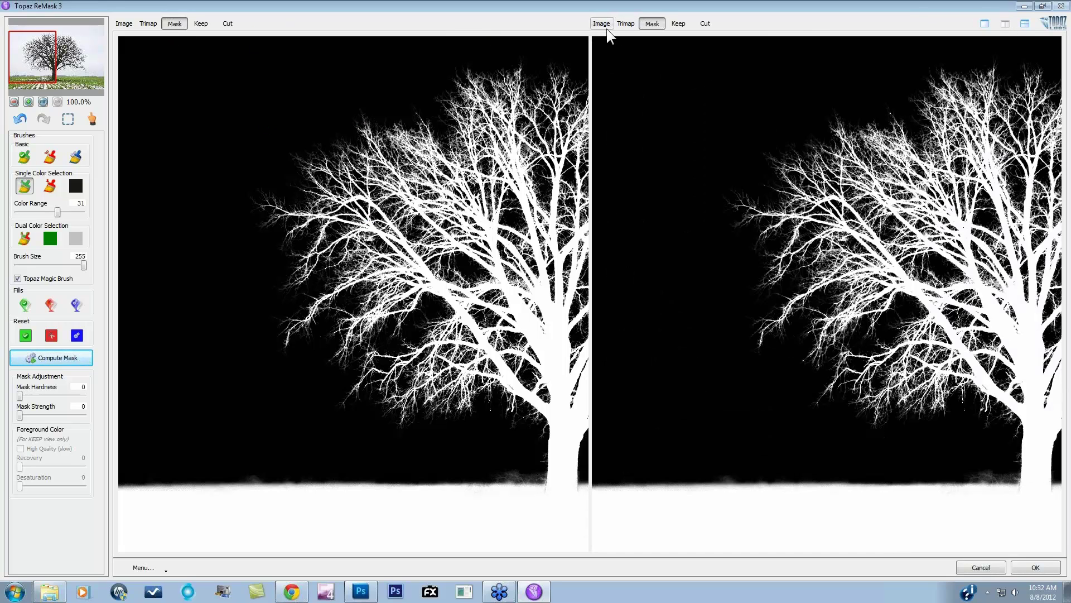
{"action": "left_click", "coordinate": [679, 24]}
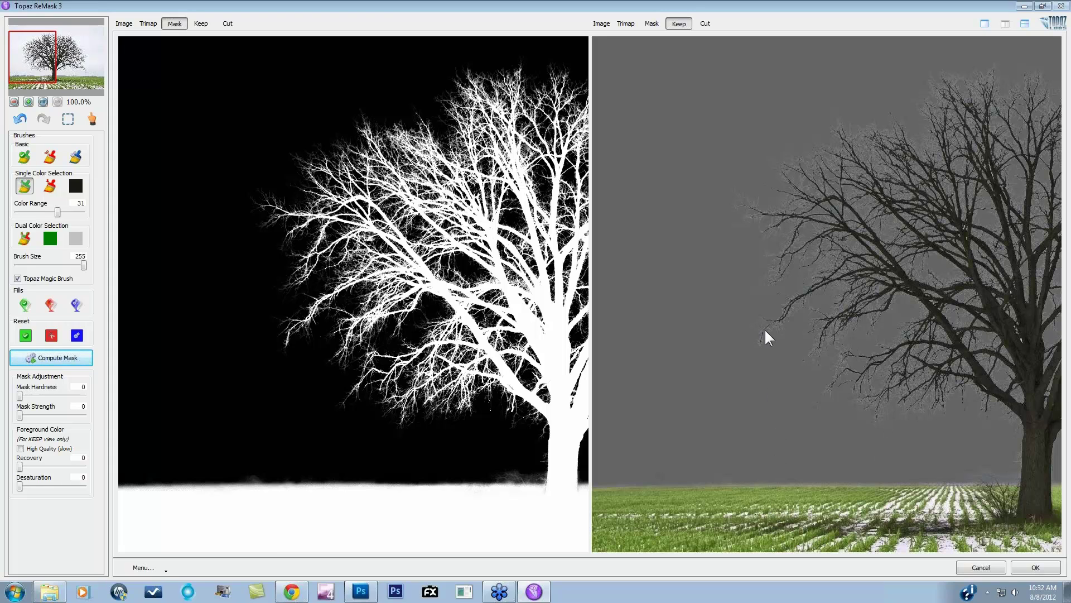
{"action": "left_click", "coordinate": [124, 23]}
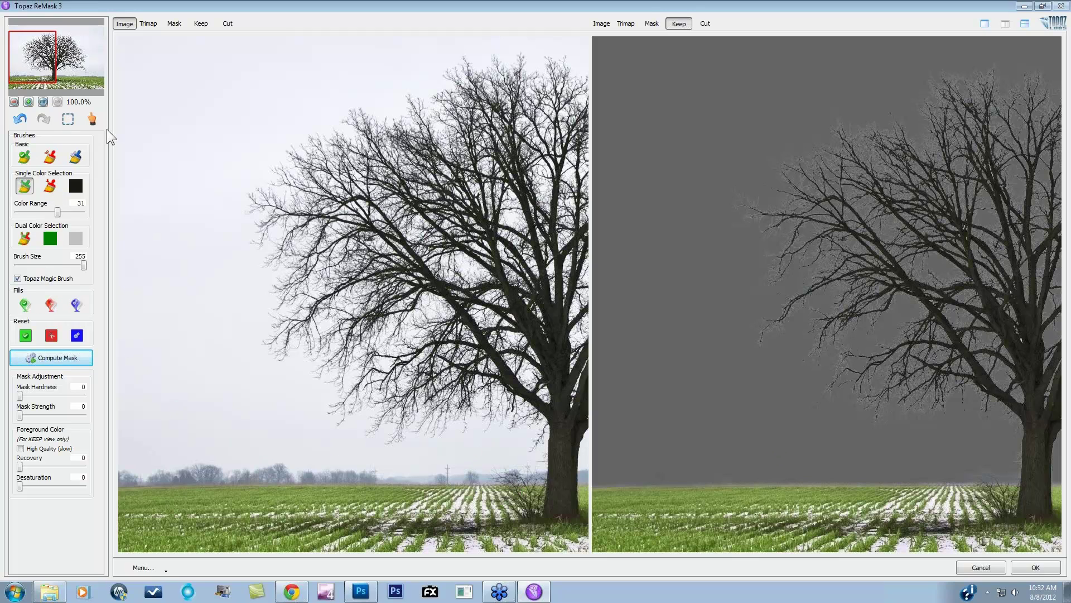
{"action": "left_click", "coordinate": [41, 101]}
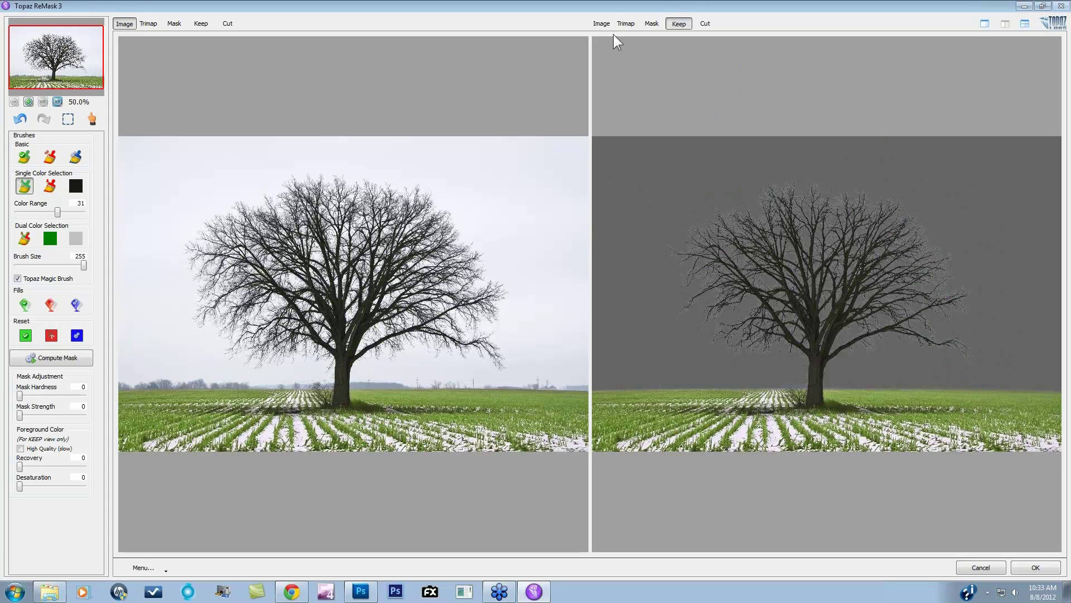
Compare the crown's edge branches at 100% in the keep, trimap and mask views against the original image.
{"action": "left_click", "coordinate": [56, 102]}
{"action": "left_click_drag", "start_coordinate": [56, 67], "coordinate": [68, 68]}
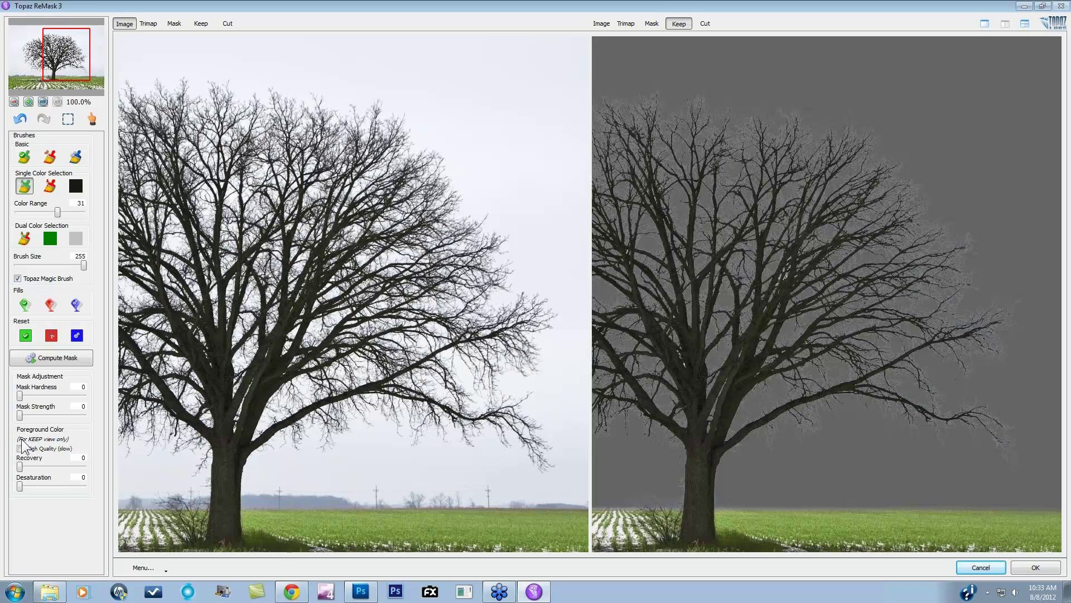
{"action": "left_click", "coordinate": [626, 23]}
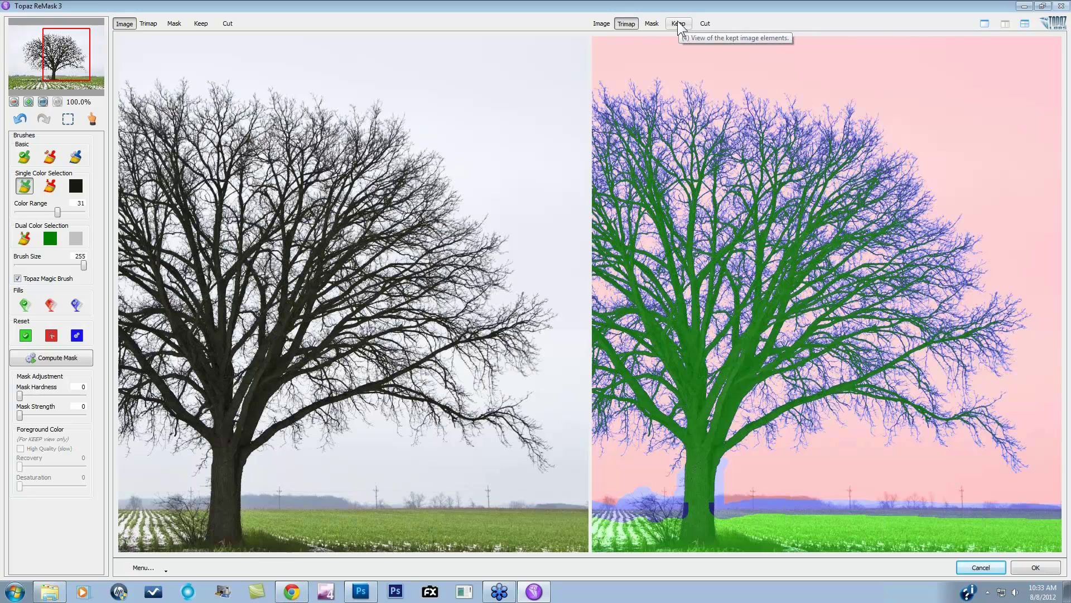
{"action": "left_click", "coordinate": [651, 24]}
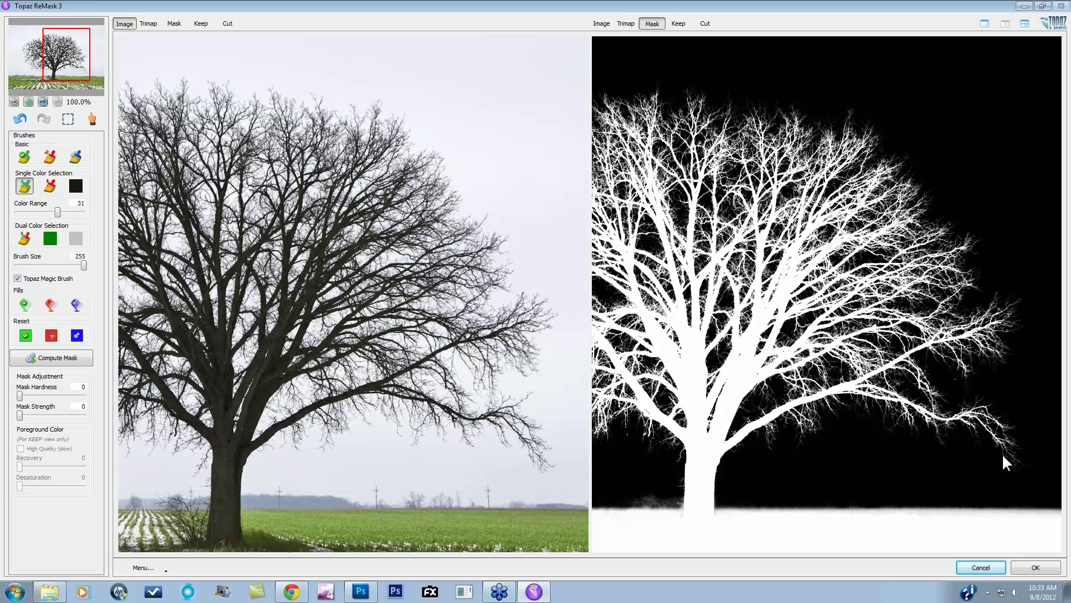
{"action": "left_click", "coordinate": [677, 24]}
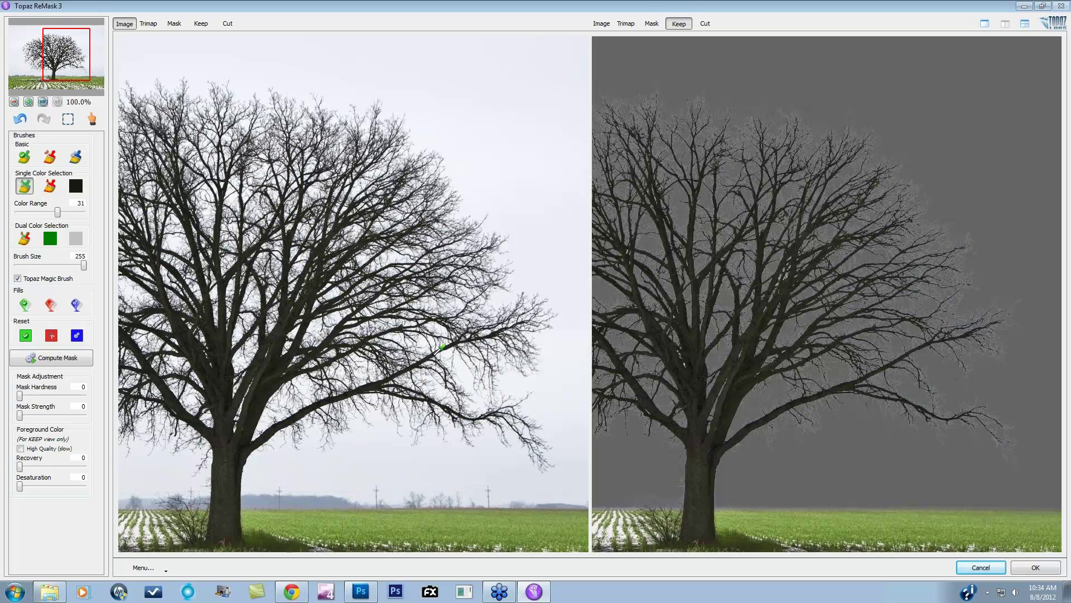
Try raising the foreground colour Recovery to 89 and higher without High Quality, and lower it to 3.
{"action": "left_click_drag", "start_coordinate": [20, 465], "coordinate": [77, 470]}
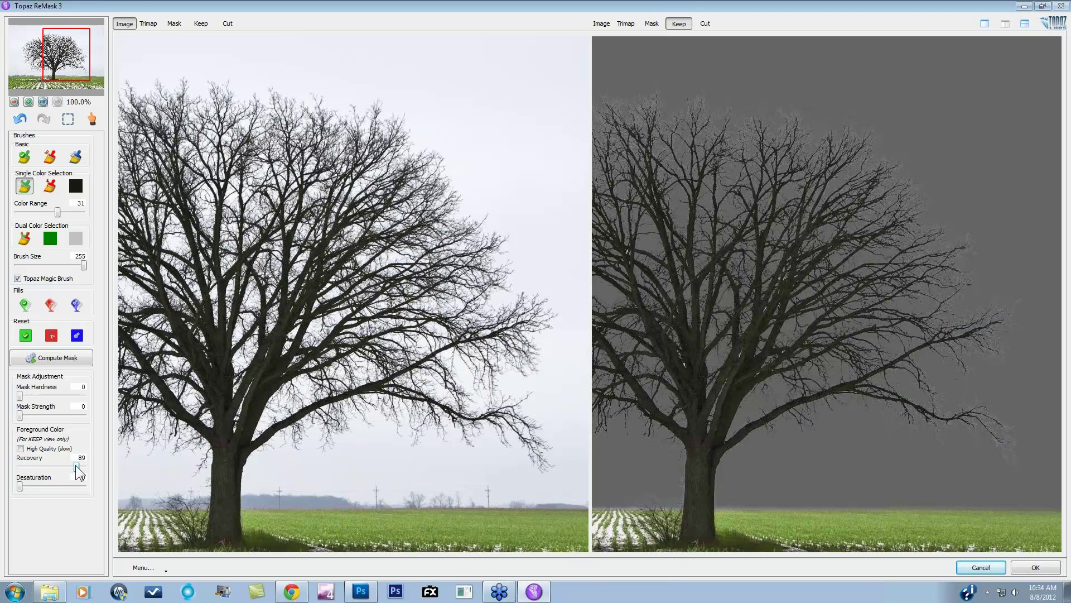
{"action": "left_click_drag", "start_coordinate": [77, 468], "coordinate": [104, 478]}
{"action": "mouse_move", "coordinate": [78, 475]}
{"action": "left_mouse_down"}
{"action": "mouse_move", "coordinate": [10, 469]}
{"action": "mouse_move", "coordinate": [77, 472]}
{"action": "left_mouse_up"}
{"action": "left_click_drag", "start_coordinate": [83, 466], "coordinate": [21, 469]}
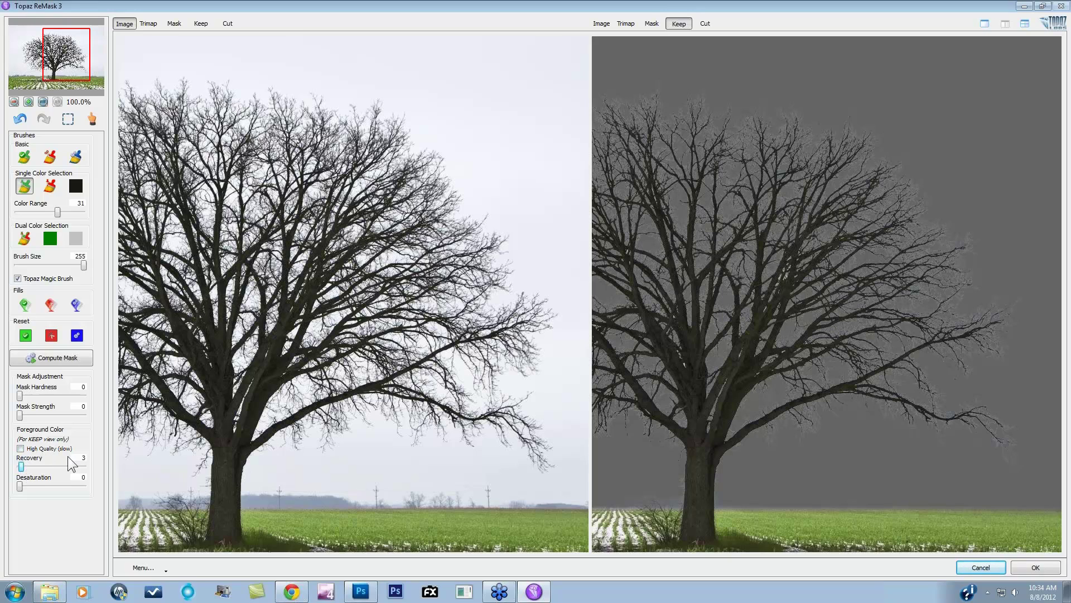
Enable High Quality foreground colour processing and raise the Recovery to 100.
{"action": "left_click", "coordinate": [20, 449]}
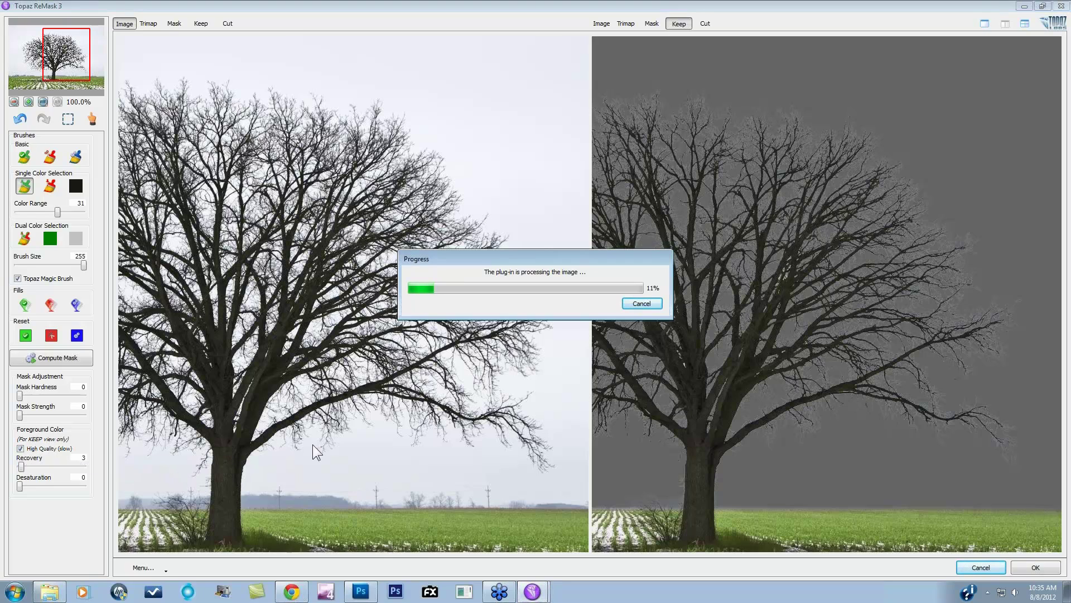
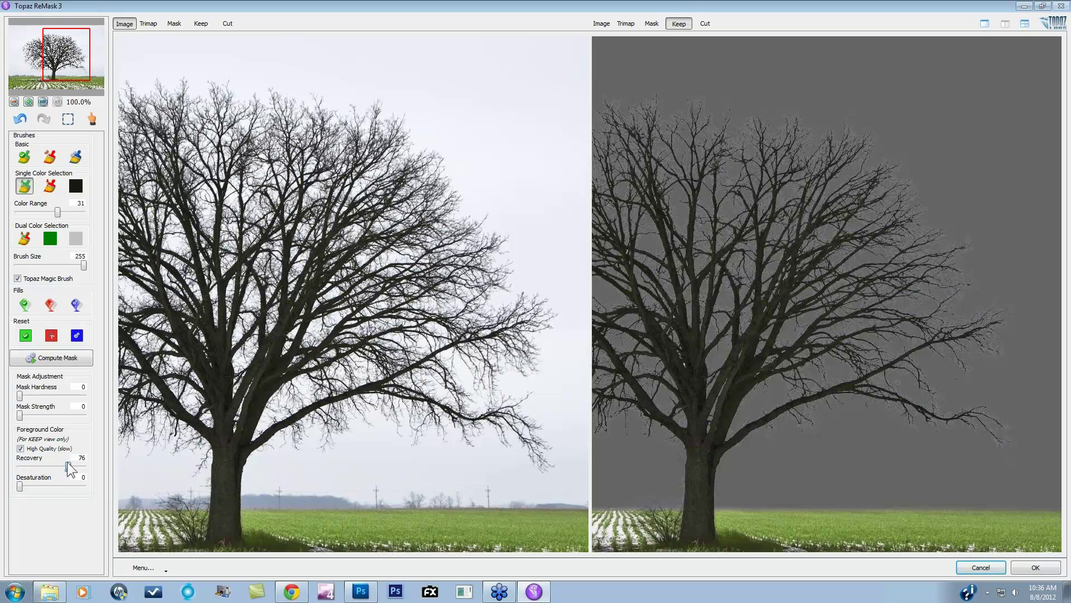
{"action": "left_click_drag", "start_coordinate": [67, 462], "coordinate": [115, 467]}
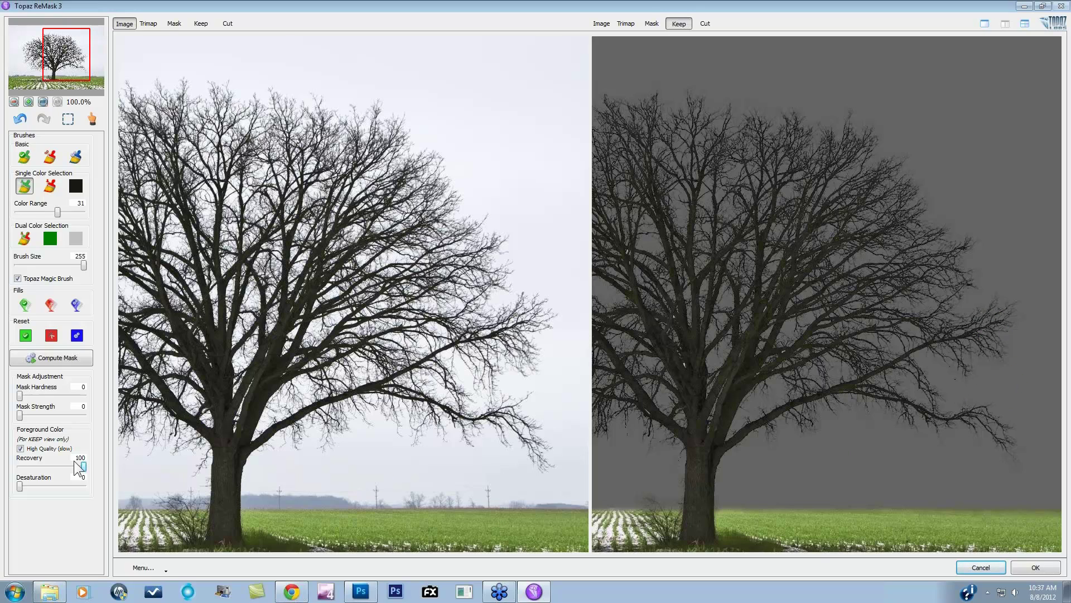
{"action": "left_click_drag", "start_coordinate": [84, 467], "coordinate": [23, 471]}
Set the foreground colour Desaturation to 53 and check the branches up close at 200%.
{"action": "left_click_drag", "start_coordinate": [19, 485], "coordinate": [47, 487]}
{"action": "key", "text": "ctrl+plus"}
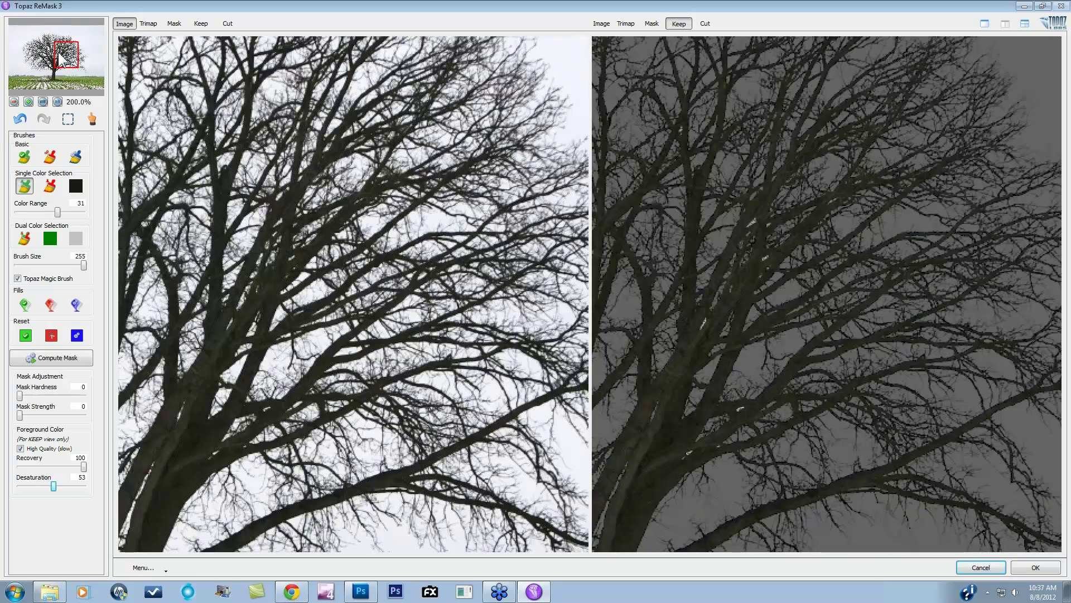
{"action": "left_click_drag", "start_coordinate": [58, 52], "coordinate": [49, 56]}
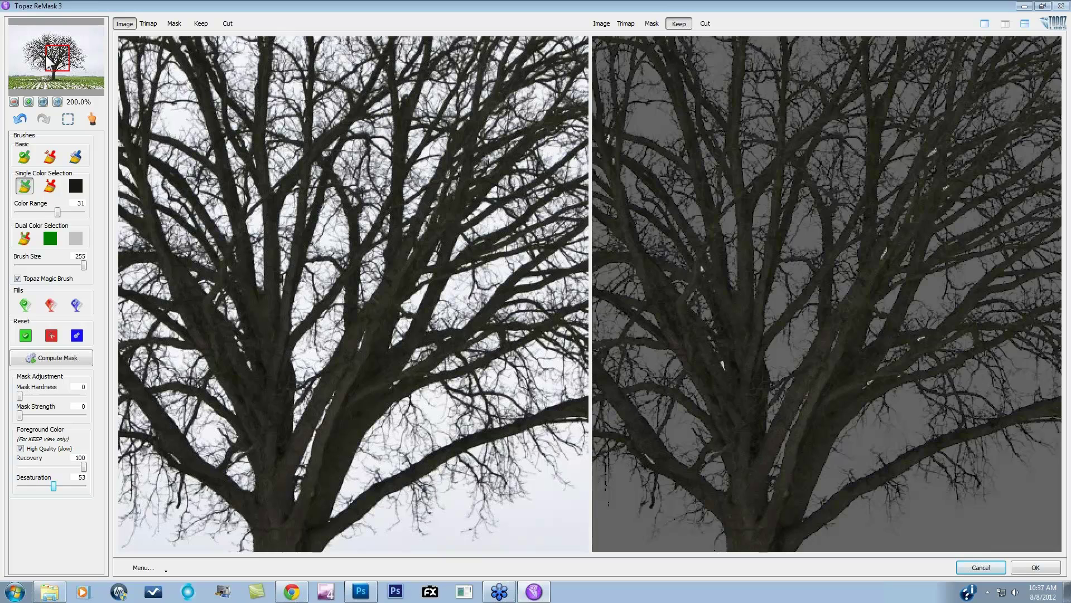
{"action": "key", "text": "ctrl+minus"}
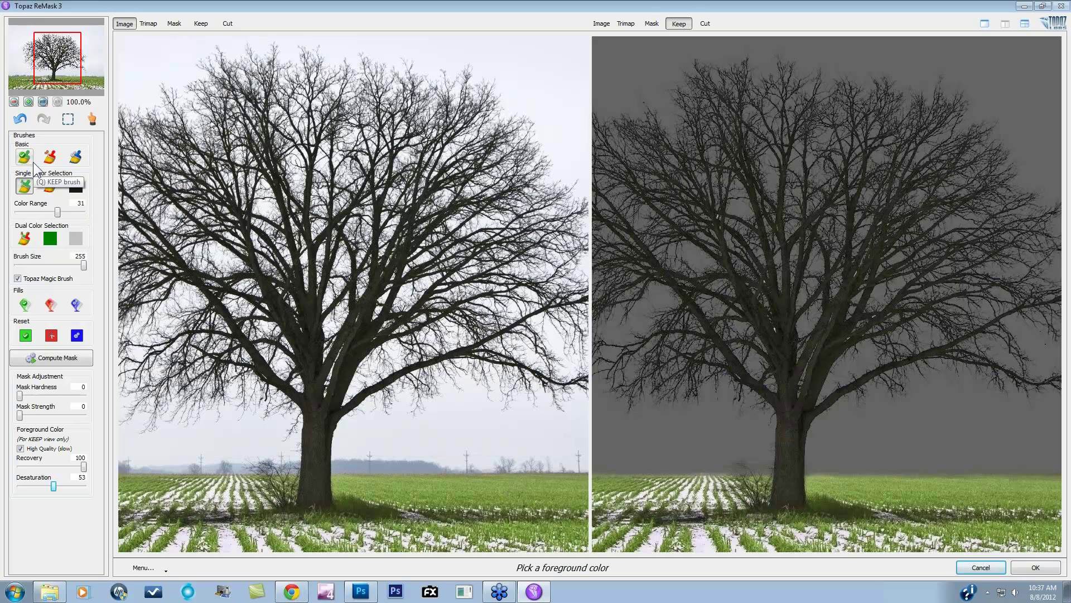
Choose the basic cut brush and reduce the brush size to 1.
{"action": "left_click", "coordinate": [51, 158]}
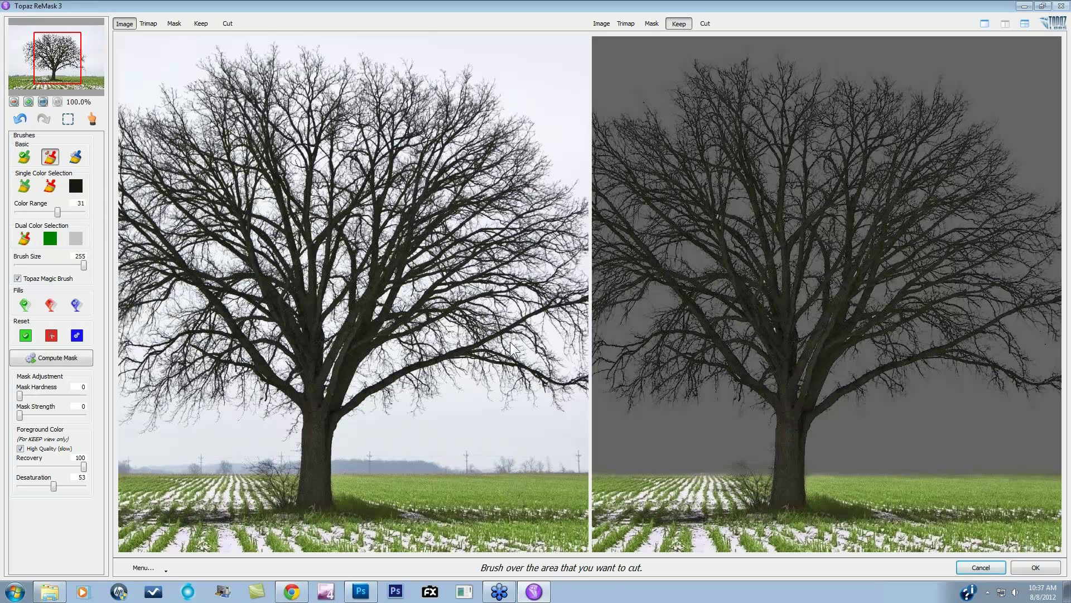
{"action": "key", "text": "bracketleft"}
{"action": "key", "text": "bracketleft"}
{"action": "key", "text": "bracketleft"}
{"action": "key", "text": "bracketleft"}
{"action": "key", "text": "bracketleft"}
{"action": "key", "text": "bracketleft"}
{"action": "key", "text": "bracketleft"}
{"action": "key", "text": "bracketleft"}
{"action": "key", "text": "bracketleft"}
{"action": "key", "text": "bracketleft"}
{"action": "key", "text": "ctrl+plus"}
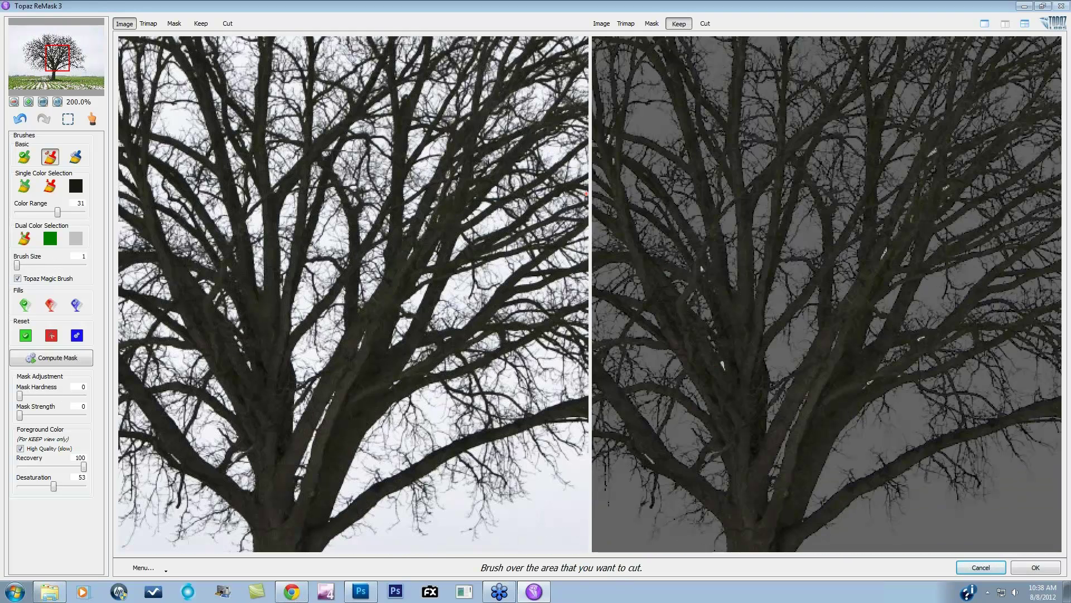
Examine the trimap beside the keep result across the crown, the outer branches and the trunk for leftover sky.
{"action": "key", "text": "space"}
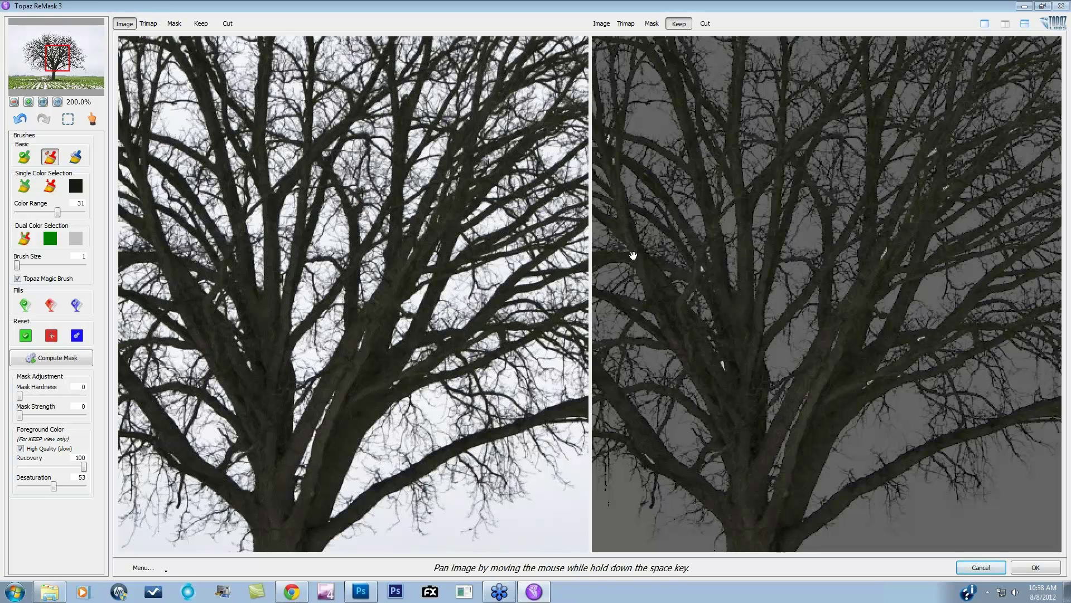
{"action": "mouse_move", "coordinate": [651, 253]}
{"action": "left_mouse_down"}
{"action": "mouse_move", "coordinate": [686, 279]}
{"action": "mouse_move", "coordinate": [850, 505]}
{"action": "left_mouse_up"}
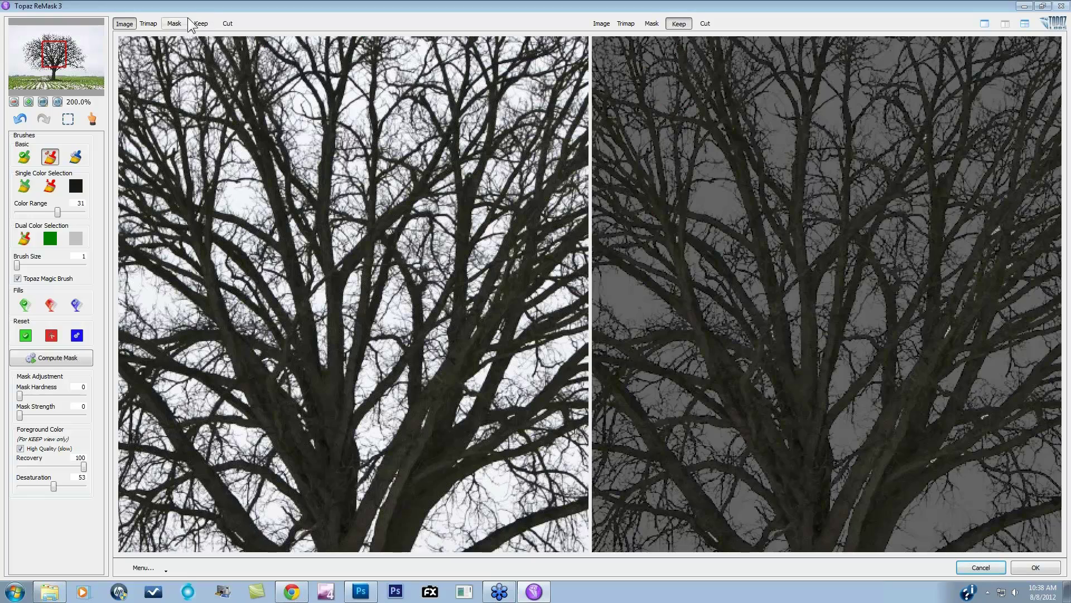
{"action": "left_click", "coordinate": [147, 24]}
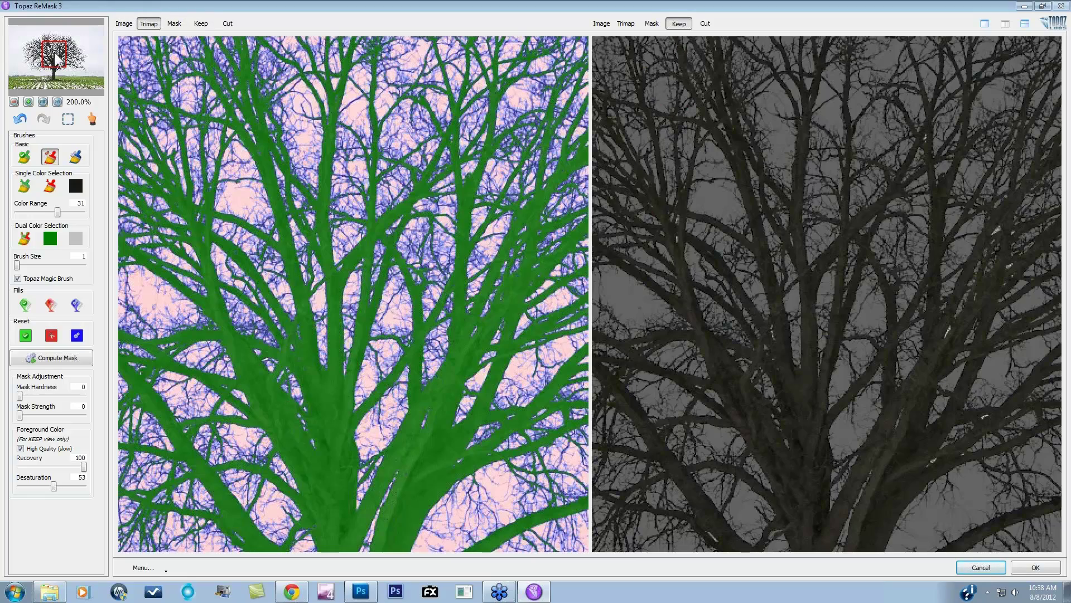
{"action": "left_click_drag", "start_coordinate": [54, 52], "coordinate": [69, 54]}
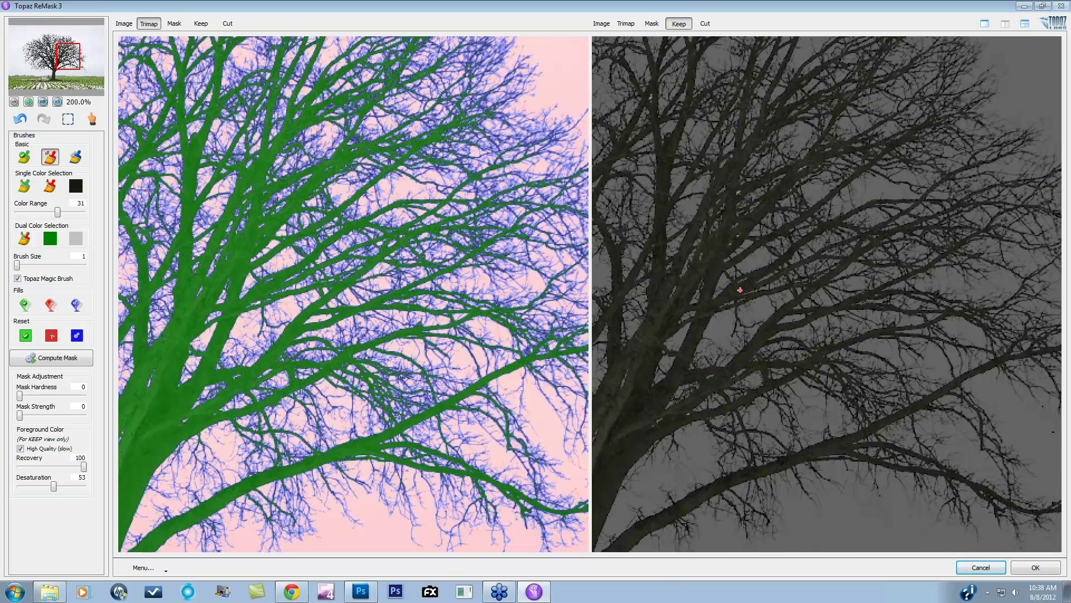
{"action": "left_click", "coordinate": [737, 234]}
{"action": "left_click_drag", "start_coordinate": [71, 67], "coordinate": [36, 63]}
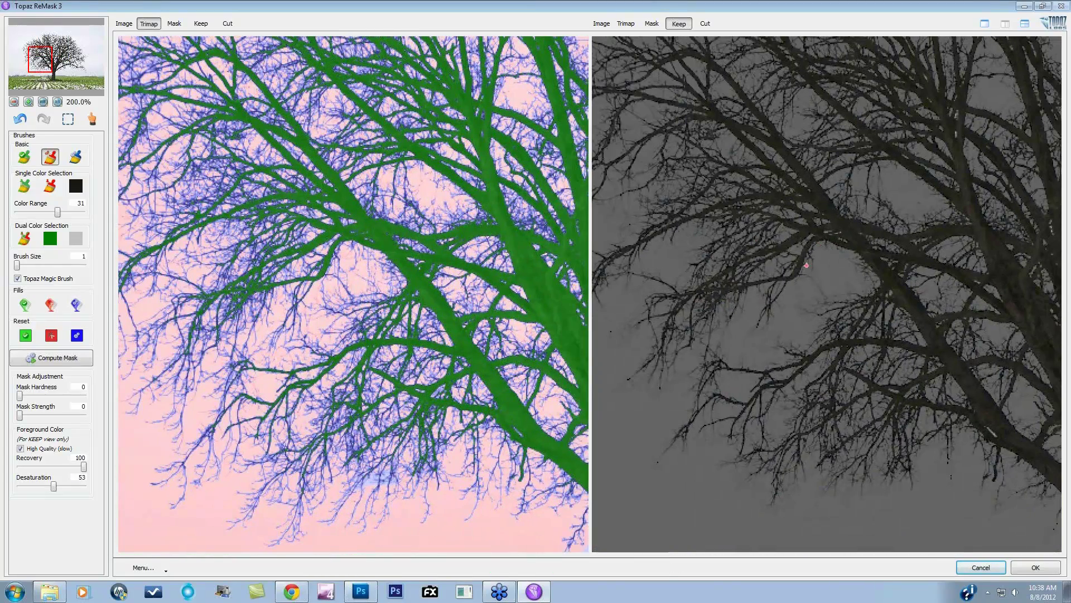
{"action": "left_click_drag", "start_coordinate": [44, 58], "coordinate": [59, 66]}
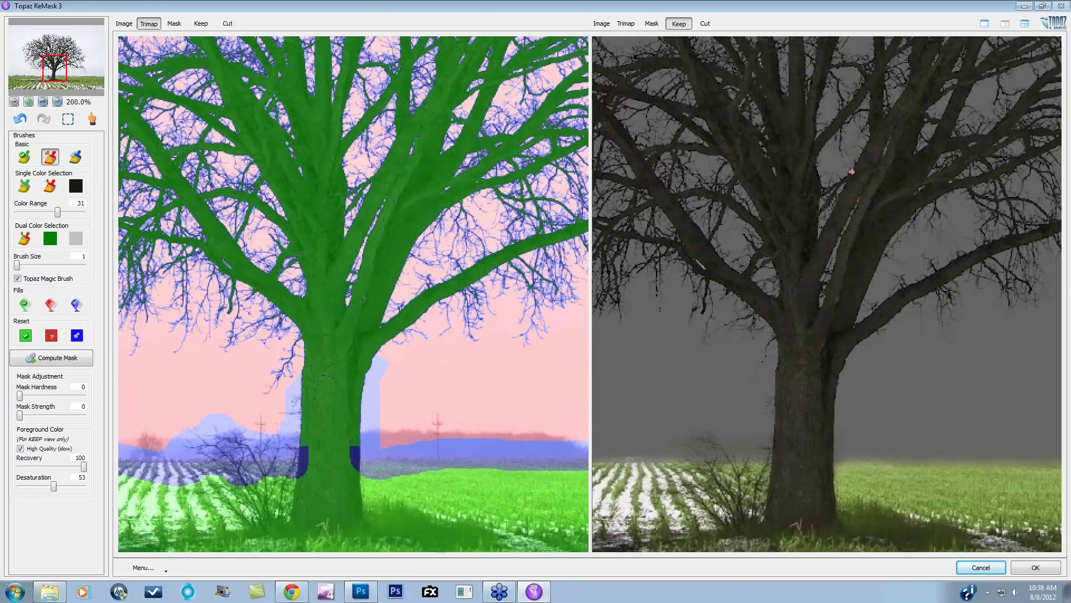
Accept the ReMask result for the tree layer and return to Photoshop.
{"action": "scroll", "coordinate": [836, 211], "scroll_direction": "down", "scroll_amount": 2}
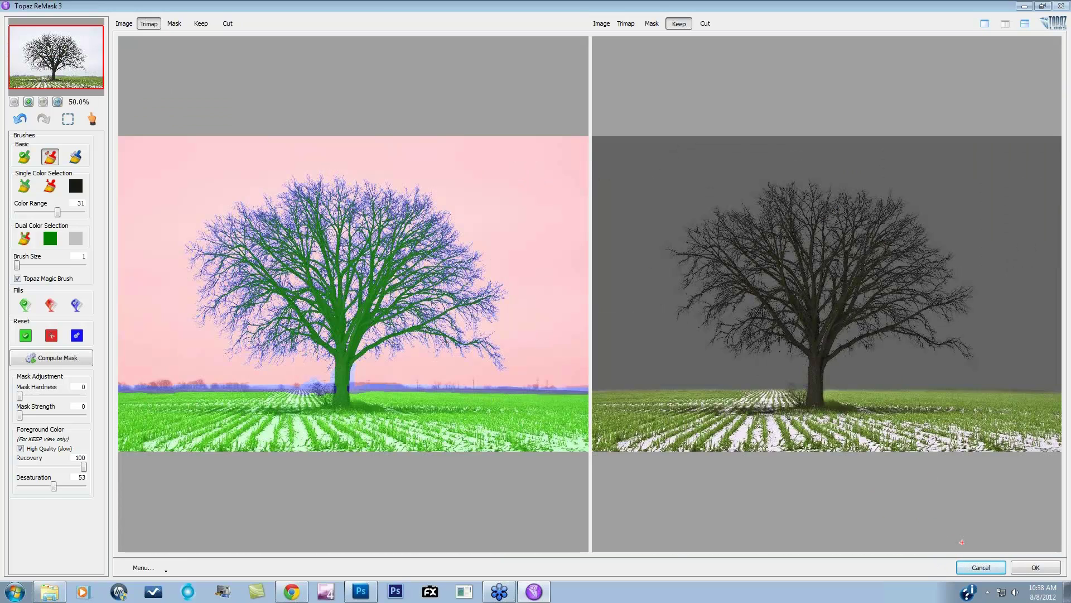
{"action": "left_click", "coordinate": [1038, 567]}
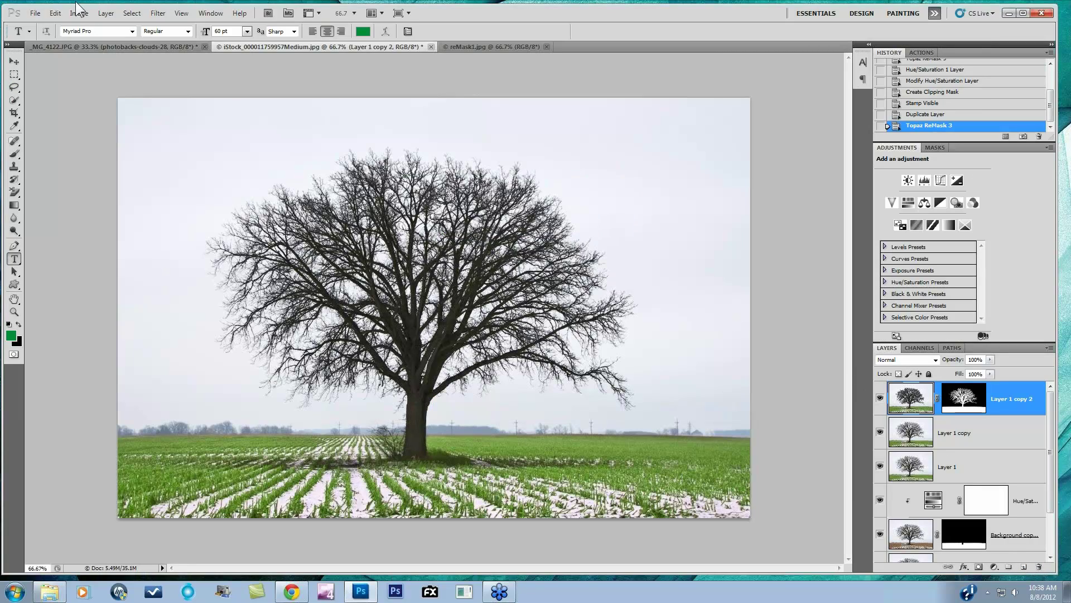
{"action": "left_click", "coordinate": [35, 13]}
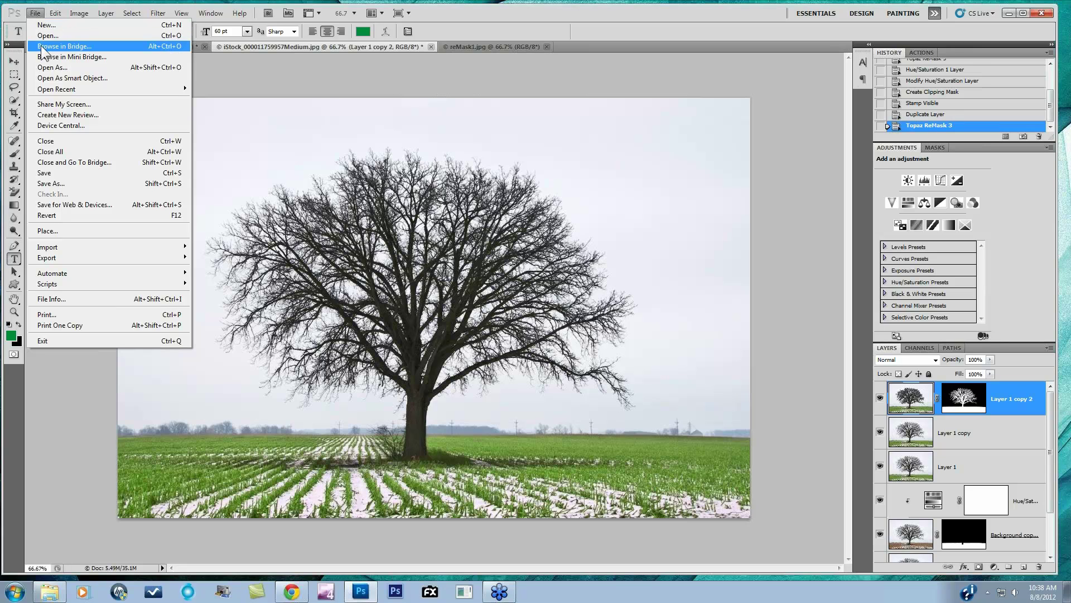
{"action": "left_click", "coordinate": [44, 231]}
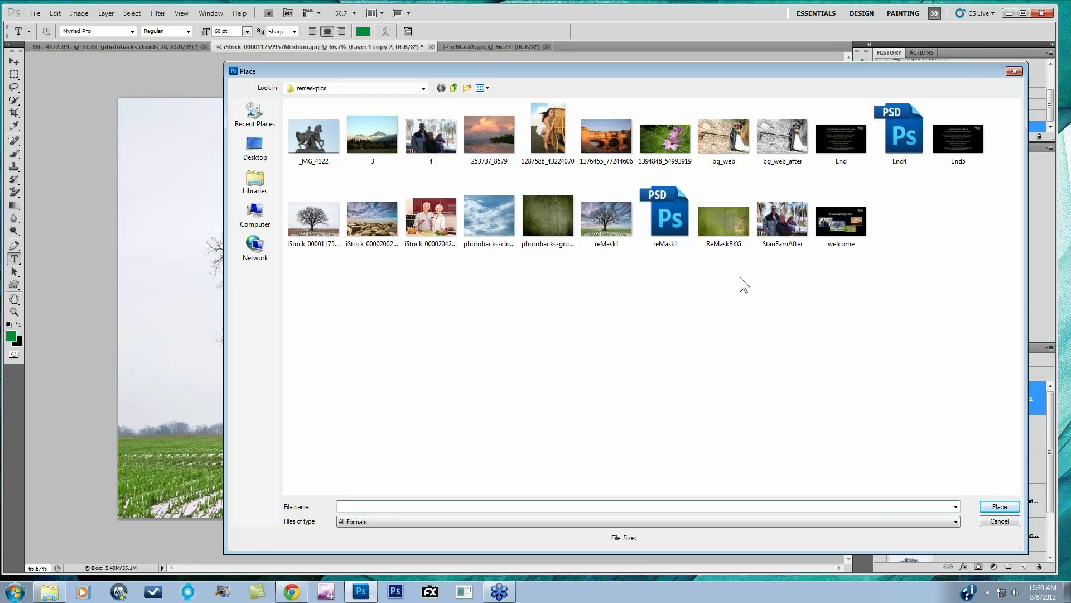
{"action": "left_click", "coordinate": [347, 223]}
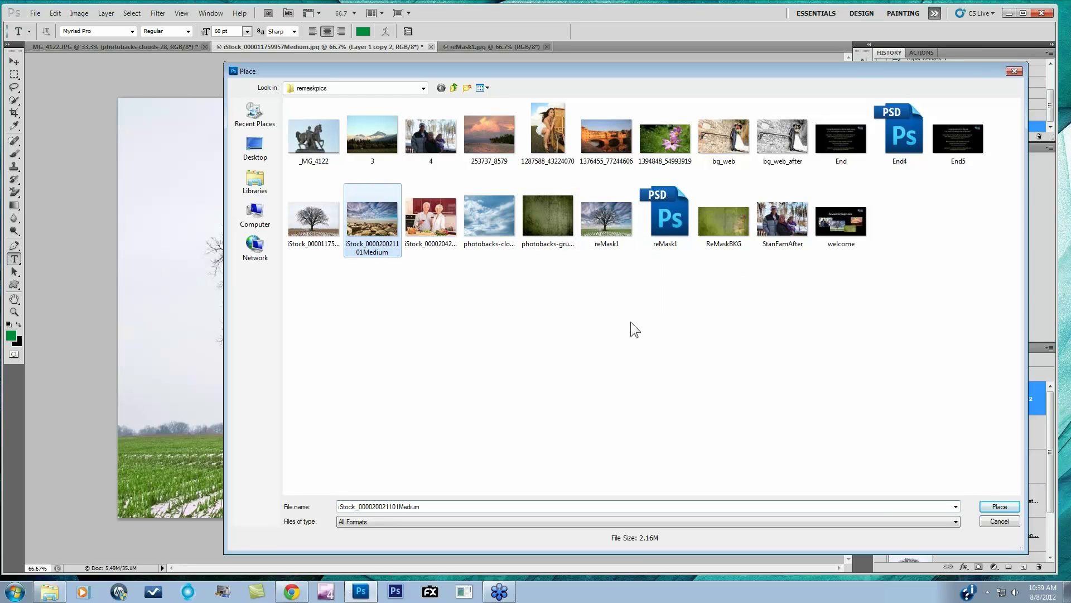
{"action": "left_click", "coordinate": [1000, 506]}
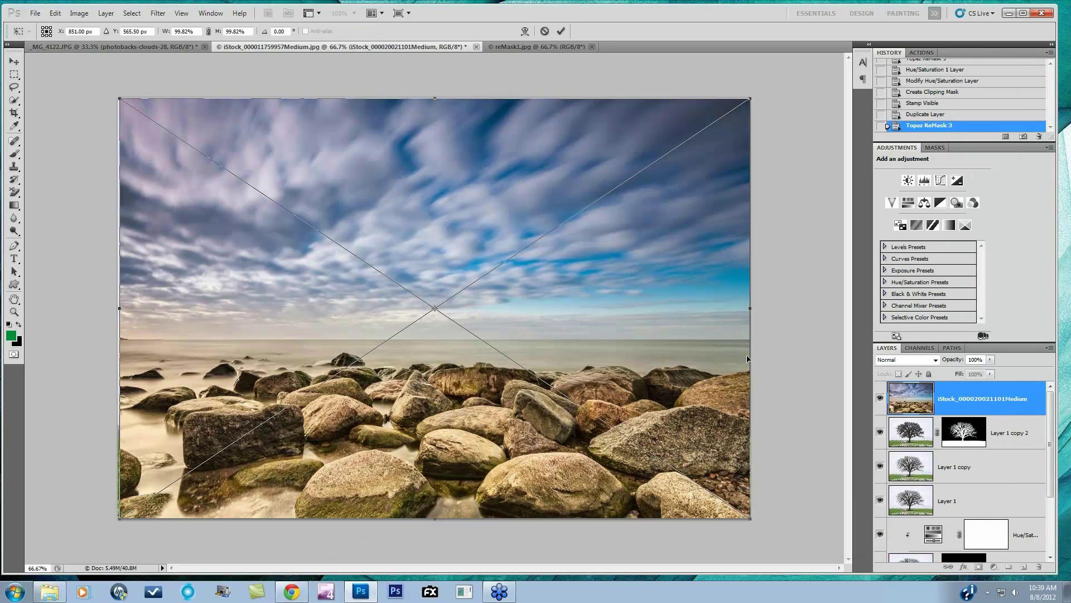
{"action": "key", "text": "ctrl+minus"}
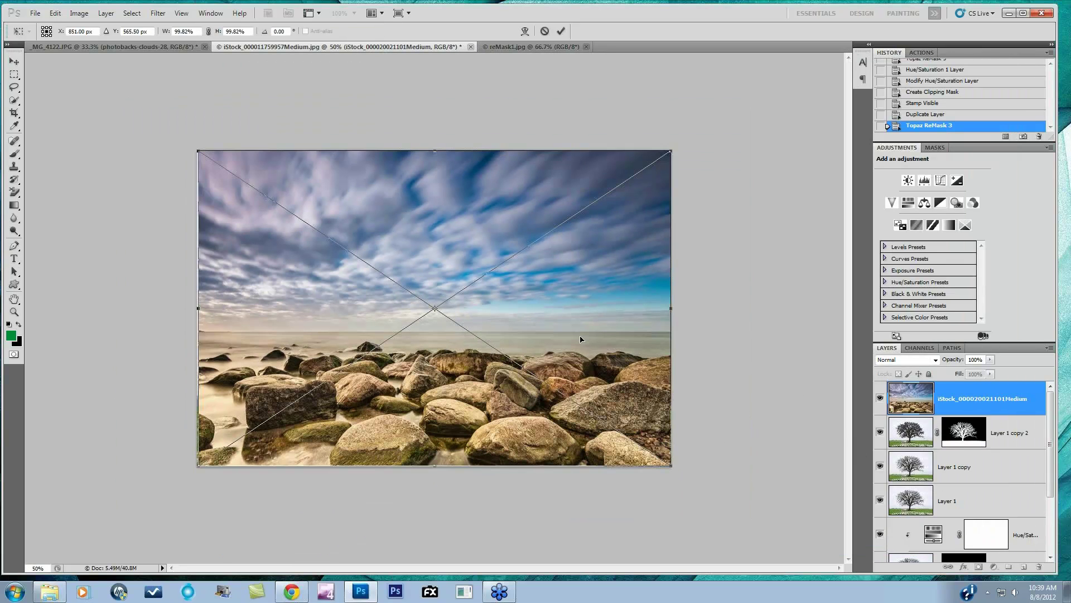
{"action": "key", "text": "Return"}
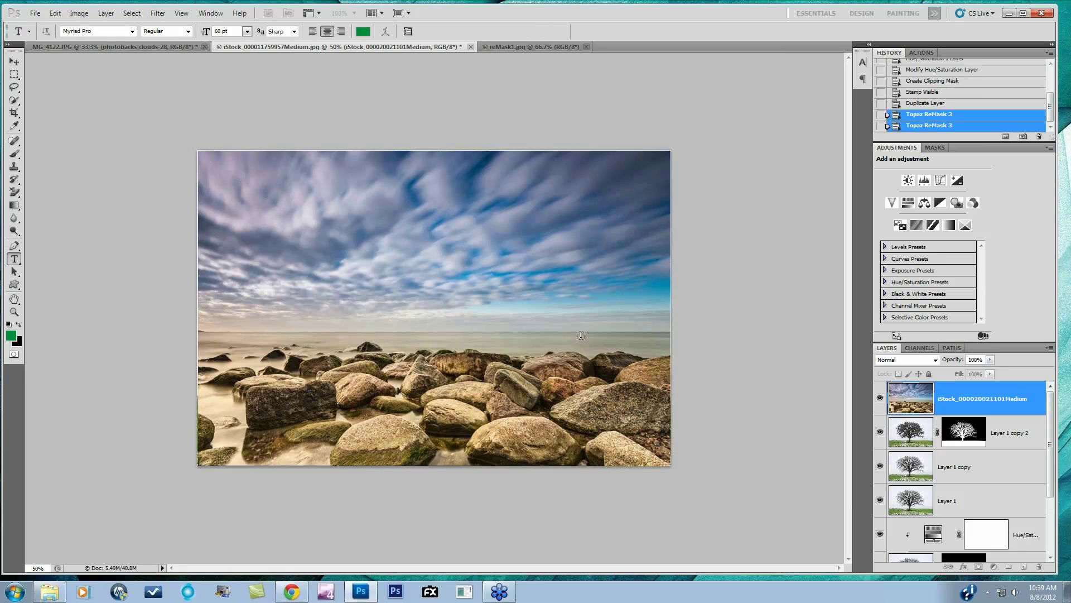
Move the seascape layer below the masked tree layer, scale it to 139.06%, and position its clouds behind the tree.
{"action": "left_click_drag", "start_coordinate": [984, 400], "coordinate": [980, 450]}
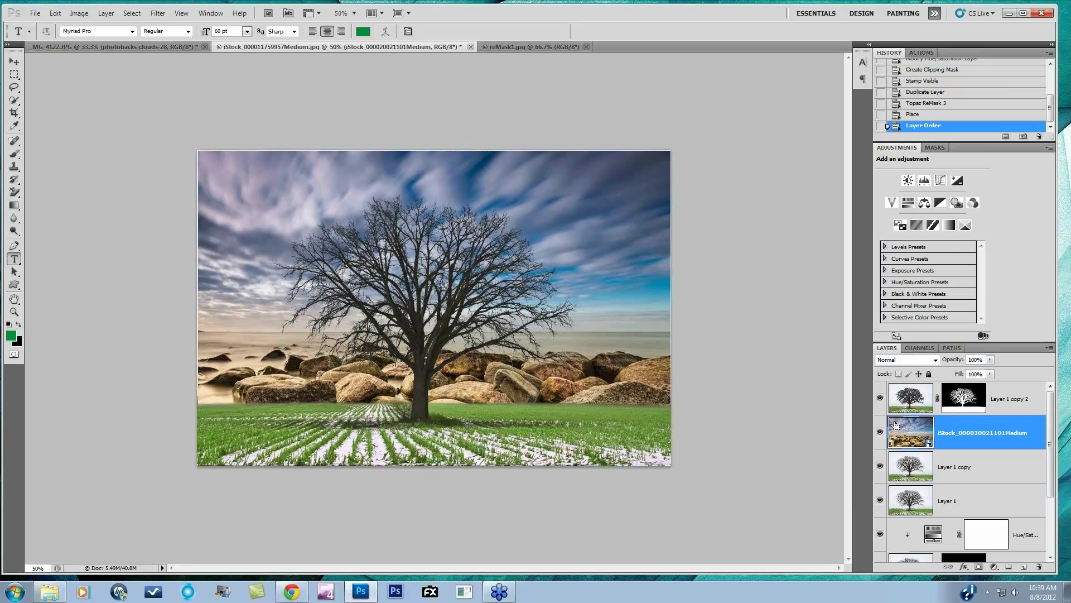
{"action": "key", "text": "ctrl+t"}
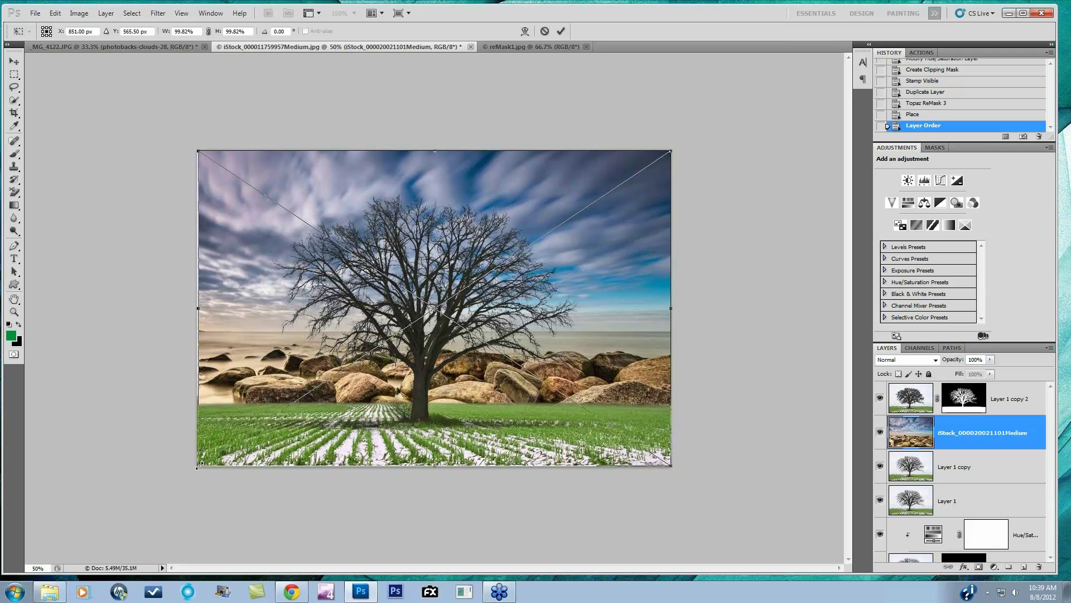
{"action": "left_click_drag", "start_coordinate": [198, 465], "coordinate": [11, 592]}
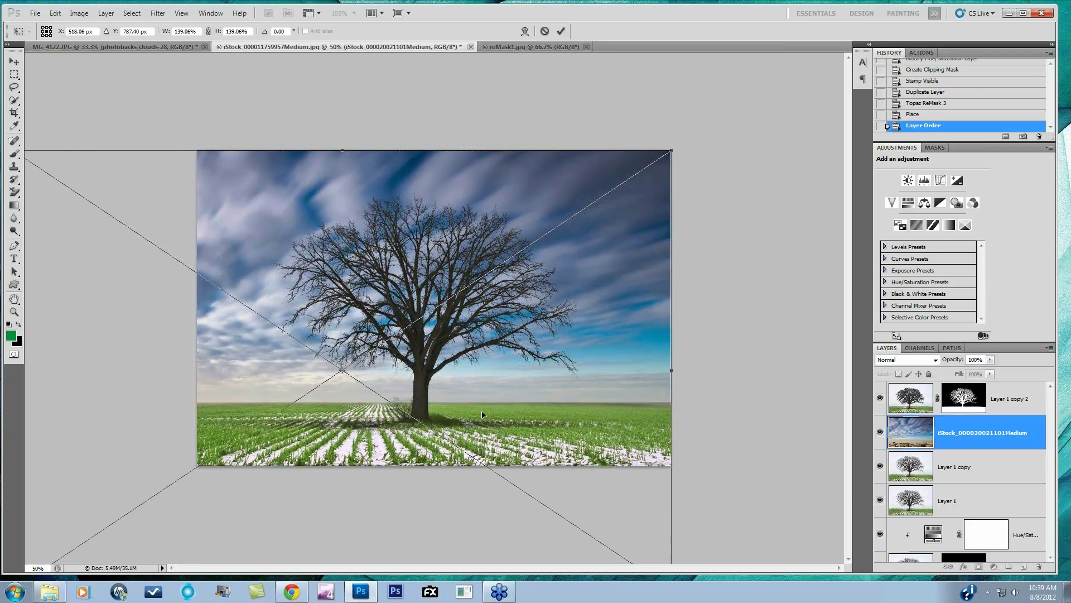
{"action": "left_click_drag", "start_coordinate": [478, 417], "coordinate": [575, 416]}
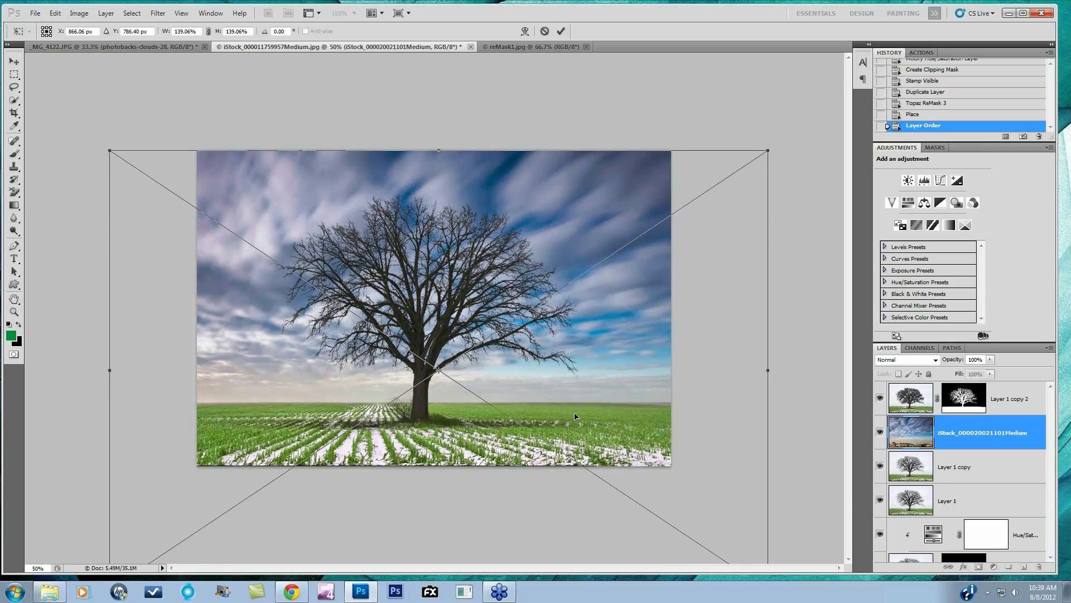
{"action": "key", "text": "Return"}
{"action": "key", "text": "t"}
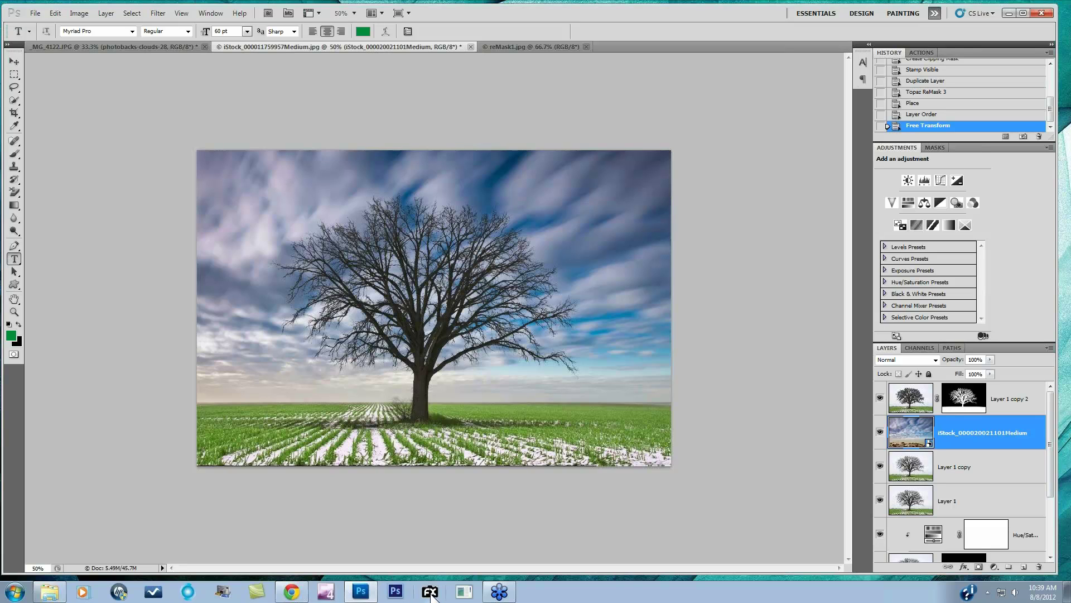
Switch to photoFXlab and open the pink flower photo 1394848_54993919 from the remaskpics folder.
{"action": "left_click", "coordinate": [430, 592]}
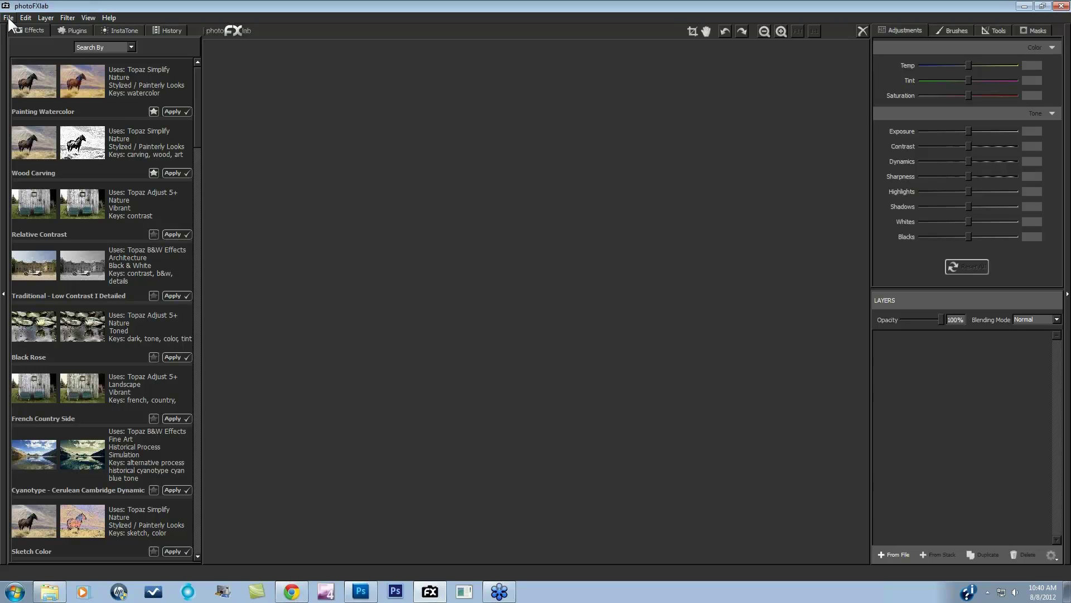
{"action": "left_click", "coordinate": [8, 19]}
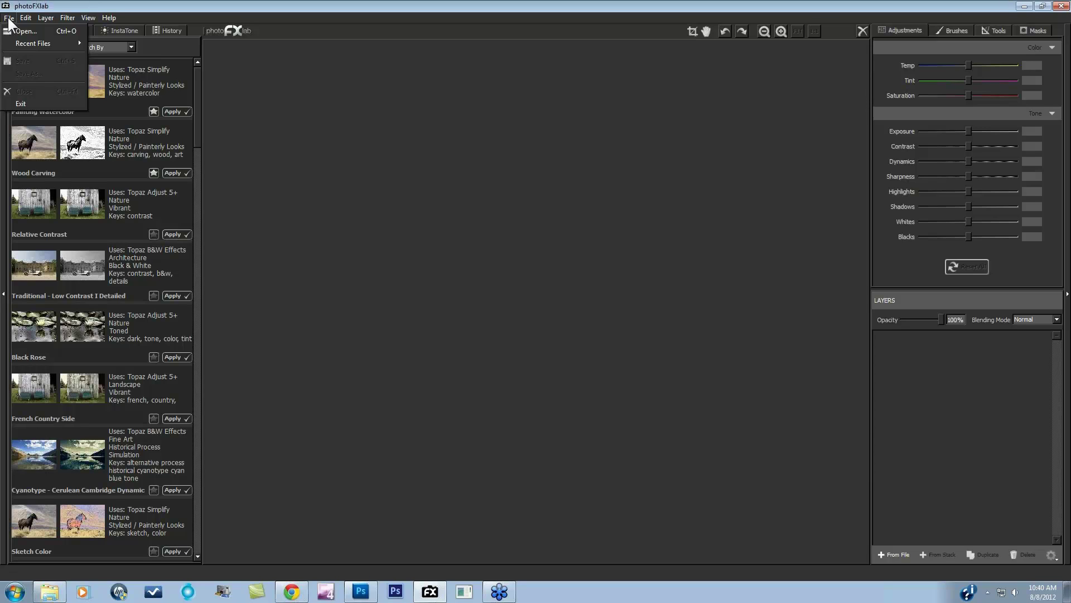
{"action": "left_click", "coordinate": [18, 31]}
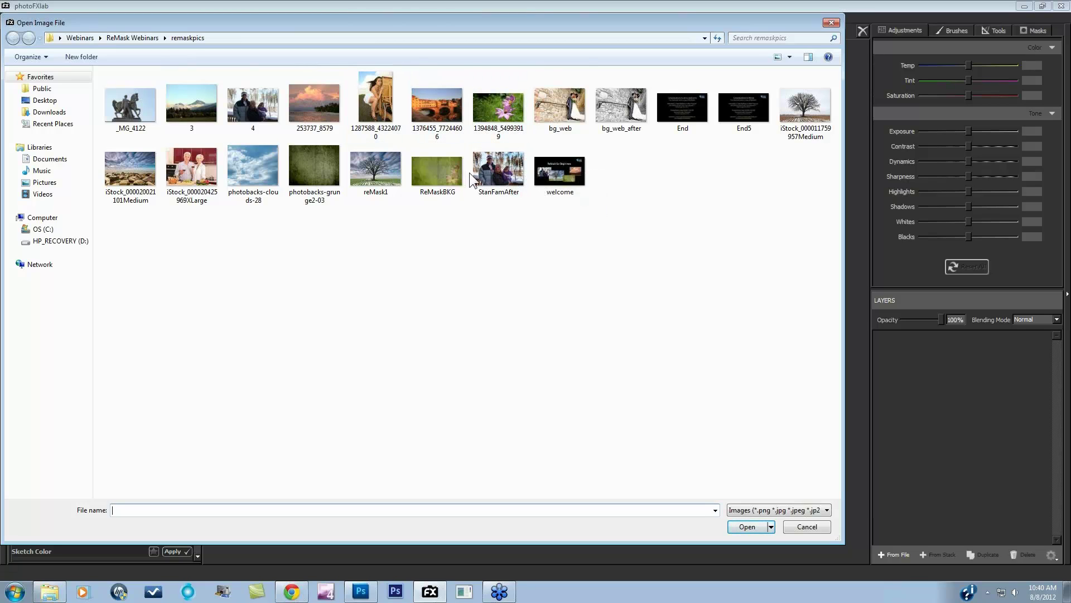
{"action": "left_click", "coordinate": [504, 109]}
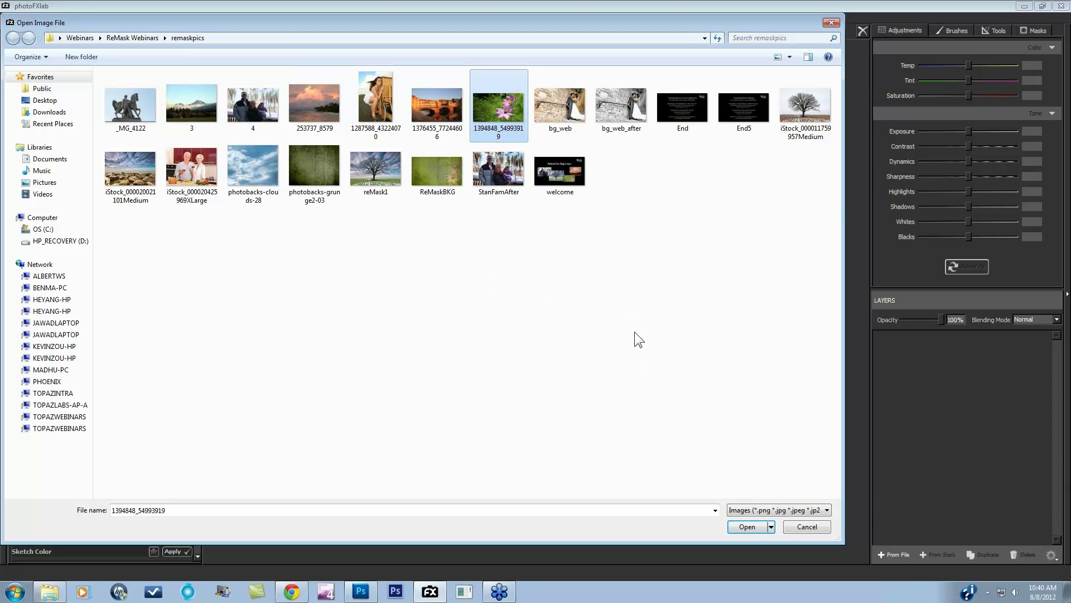
{"action": "left_click", "coordinate": [753, 527]}
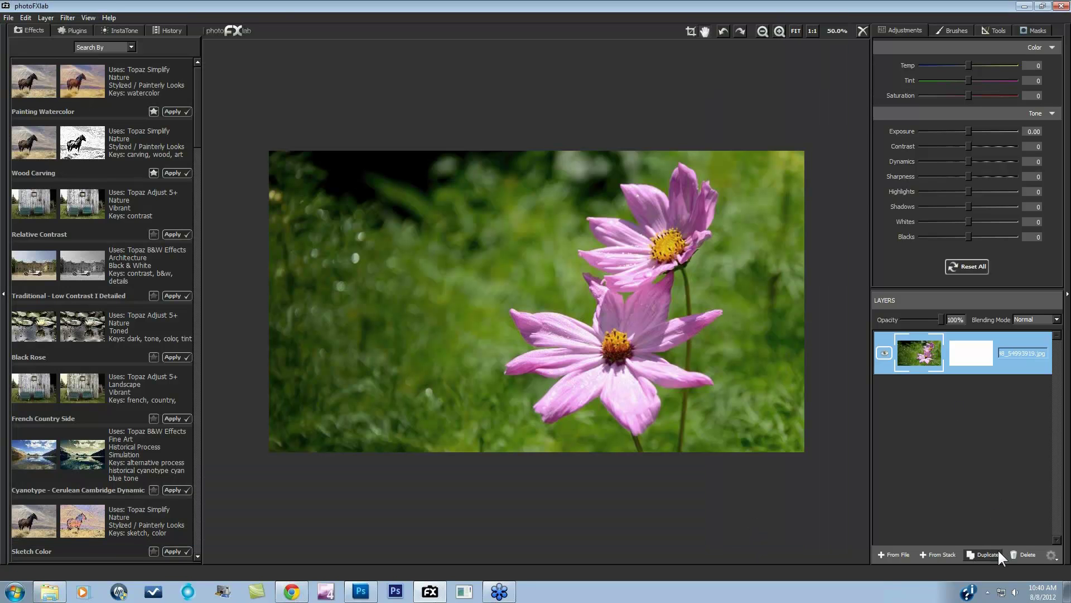
Duplicate the flower layer and start the Topaz ReMask 3 plugin on the copy.
{"action": "left_click", "coordinate": [988, 554]}
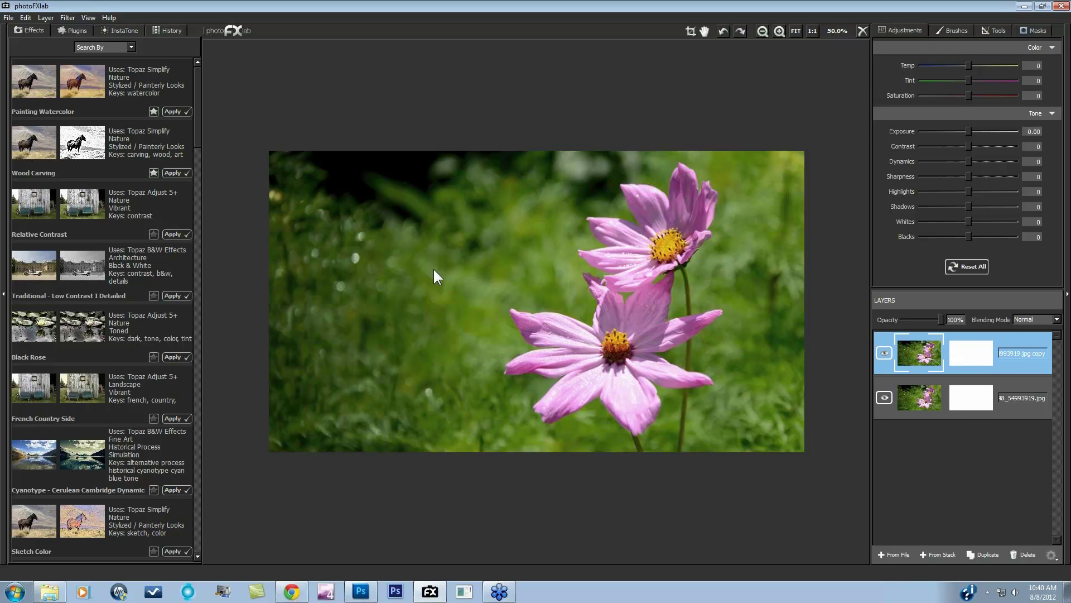
{"action": "left_click", "coordinate": [79, 31]}
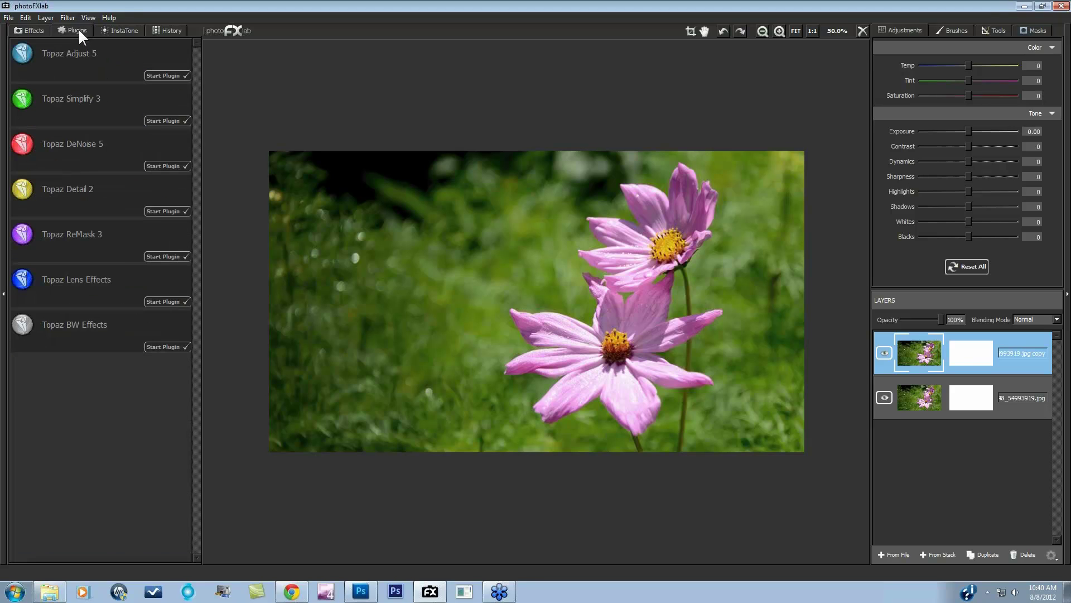
{"action": "left_click", "coordinate": [155, 257]}
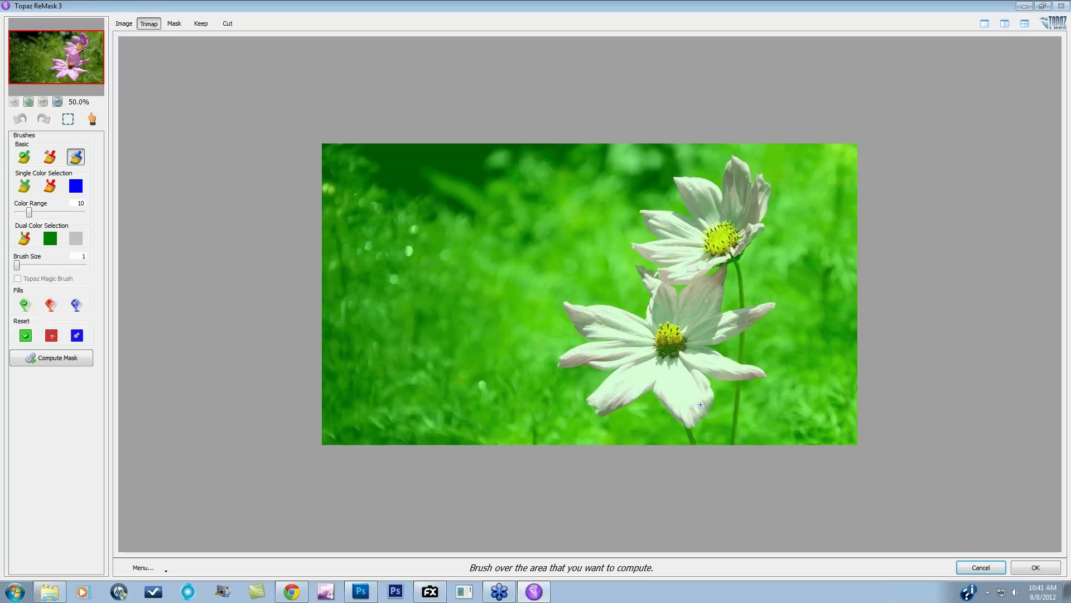
Trace the petal edges of both flowers and cover both stems with the compute brush at size 31.
{"action": "scroll", "coordinate": [694, 390], "scroll_direction": "up", "scroll_amount": 6}
{"action": "mouse_move", "coordinate": [693, 443]}
{"action": "left_mouse_down"}
{"action": "mouse_move", "coordinate": [650, 390]}
{"action": "mouse_move", "coordinate": [596, 413]}
{"action": "mouse_move", "coordinate": [587, 392]}
{"action": "mouse_move", "coordinate": [610, 369]}
{"action": "mouse_move", "coordinate": [561, 364]}
{"action": "mouse_move", "coordinate": [586, 345]}
{"action": "mouse_move", "coordinate": [561, 353]}
{"action": "mouse_move", "coordinate": [603, 343]}
{"action": "mouse_move", "coordinate": [580, 336]}
{"action": "mouse_move", "coordinate": [564, 302]}
{"action": "mouse_move", "coordinate": [646, 317]}
{"action": "mouse_move", "coordinate": [651, 297]}
{"action": "mouse_move", "coordinate": [636, 267]}
{"action": "mouse_move", "coordinate": [669, 269]}
{"action": "mouse_move", "coordinate": [628, 242]}
{"action": "mouse_move", "coordinate": [661, 239]}
{"action": "mouse_move", "coordinate": [639, 215]}
{"action": "mouse_move", "coordinate": [696, 218]}
{"action": "mouse_move", "coordinate": [673, 178]}
{"action": "mouse_move", "coordinate": [703, 175]}
{"action": "mouse_move", "coordinate": [724, 196]}
{"action": "mouse_move", "coordinate": [732, 158]}
{"action": "mouse_move", "coordinate": [751, 168]}
{"action": "mouse_move", "coordinate": [750, 181]}
{"action": "mouse_move", "coordinate": [760, 176]}
{"action": "mouse_move", "coordinate": [771, 193]}
{"action": "mouse_move", "coordinate": [758, 231]}
{"action": "mouse_move", "coordinate": [678, 296]}
{"action": "mouse_move", "coordinate": [685, 284]}
{"action": "mouse_move", "coordinate": [675, 282]}
{"action": "left_mouse_up"}
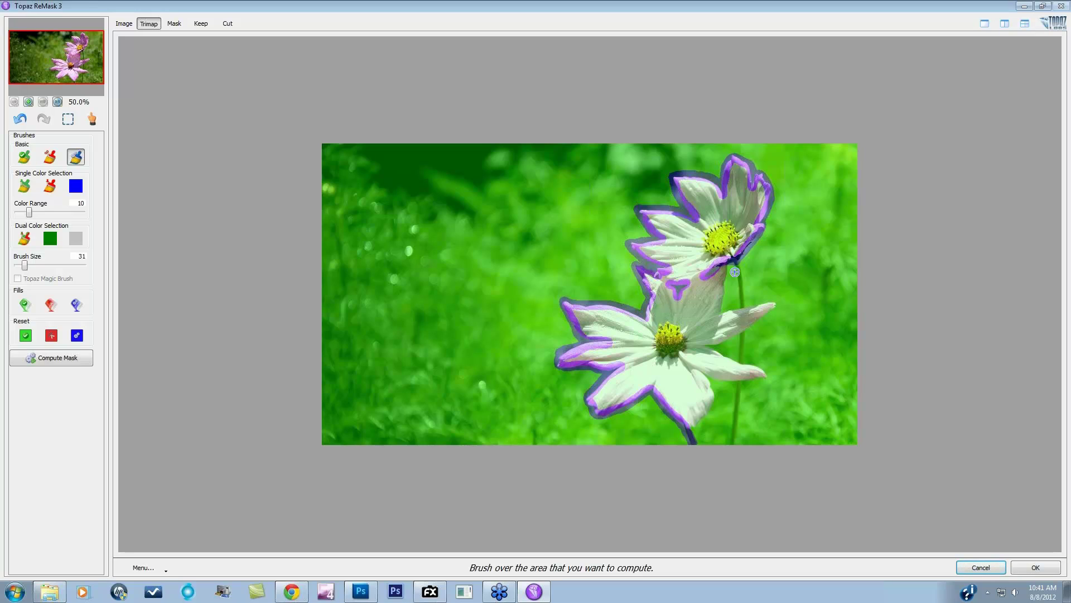
{"action": "left_click_drag", "start_coordinate": [737, 262], "coordinate": [743, 306]}
{"action": "mouse_move", "coordinate": [725, 264]}
{"action": "left_mouse_down"}
{"action": "mouse_move", "coordinate": [722, 316]}
{"action": "mouse_move", "coordinate": [775, 300]}
{"action": "mouse_move", "coordinate": [708, 343]}
{"action": "mouse_move", "coordinate": [763, 369]}
{"action": "mouse_move", "coordinate": [757, 382]}
{"action": "mouse_move", "coordinate": [700, 372]}
{"action": "mouse_move", "coordinate": [711, 405]}
{"action": "mouse_move", "coordinate": [692, 428]}
{"action": "mouse_move", "coordinate": [698, 445]}
{"action": "left_mouse_up"}
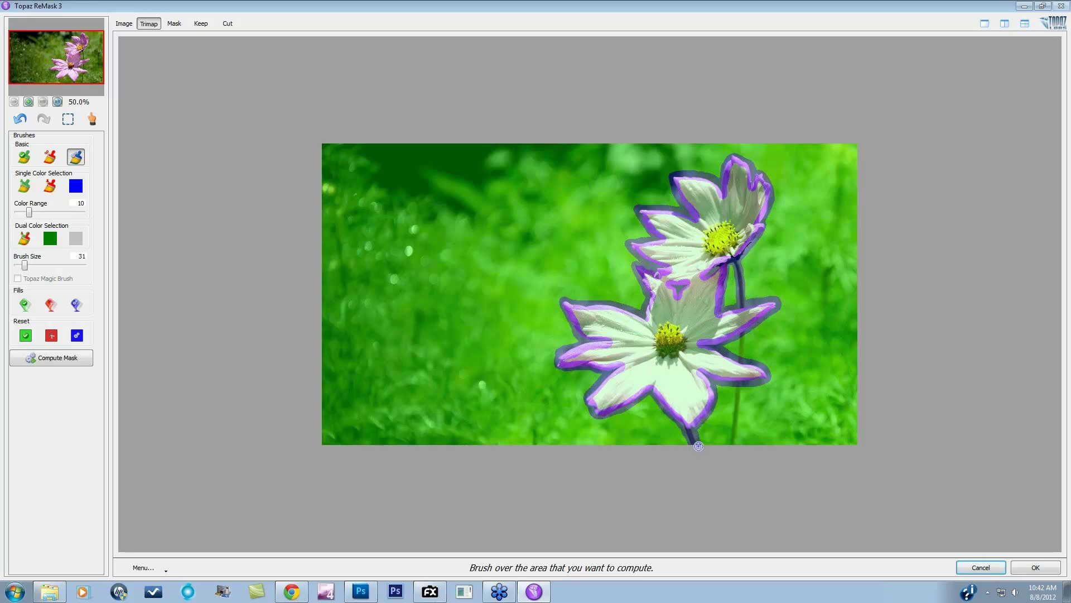
{"action": "mouse_move", "coordinate": [732, 308]}
{"action": "left_mouse_down"}
{"action": "mouse_move", "coordinate": [743, 335]}
{"action": "mouse_move", "coordinate": [731, 439]}
{"action": "mouse_move", "coordinate": [741, 392]}
{"action": "left_mouse_up"}
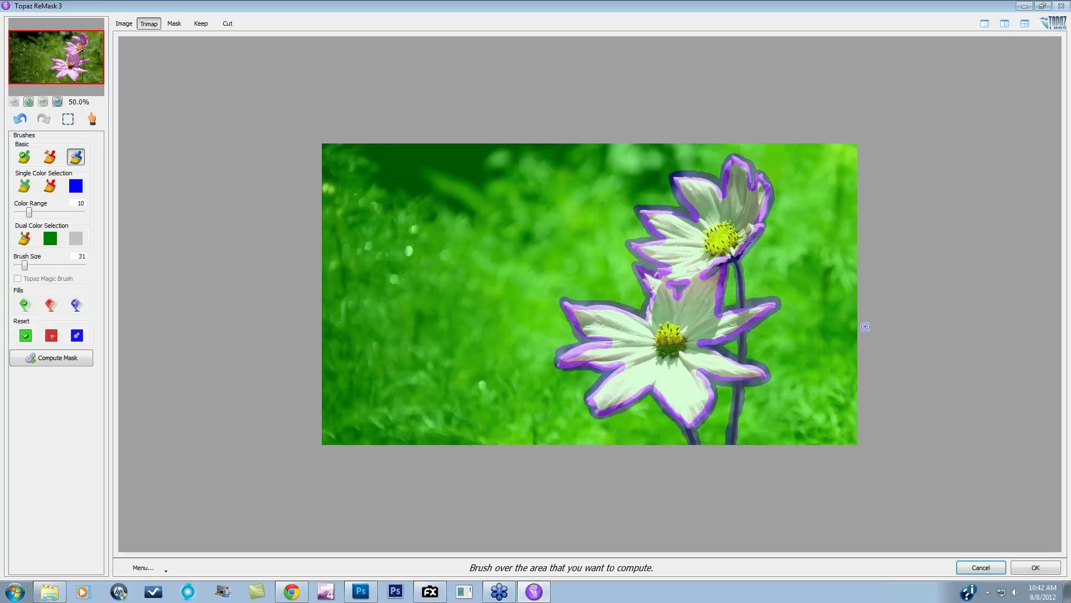
Fill the background and the enclosed gaps between the petals and stems as areas to cut.
{"action": "key", "text": "ctrl+plus"}
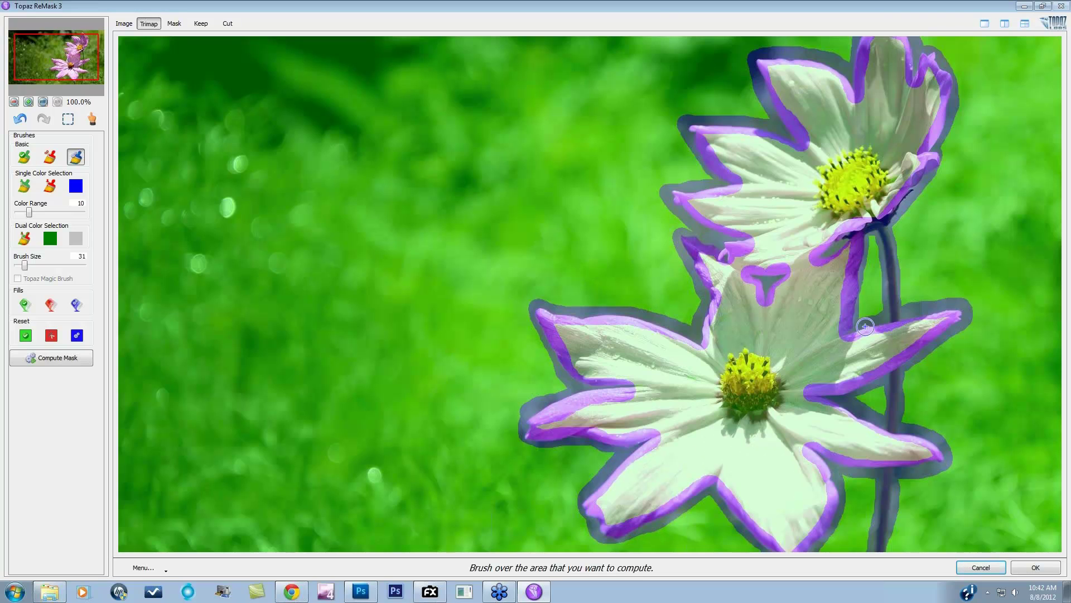
{"action": "key", "text": "space"}
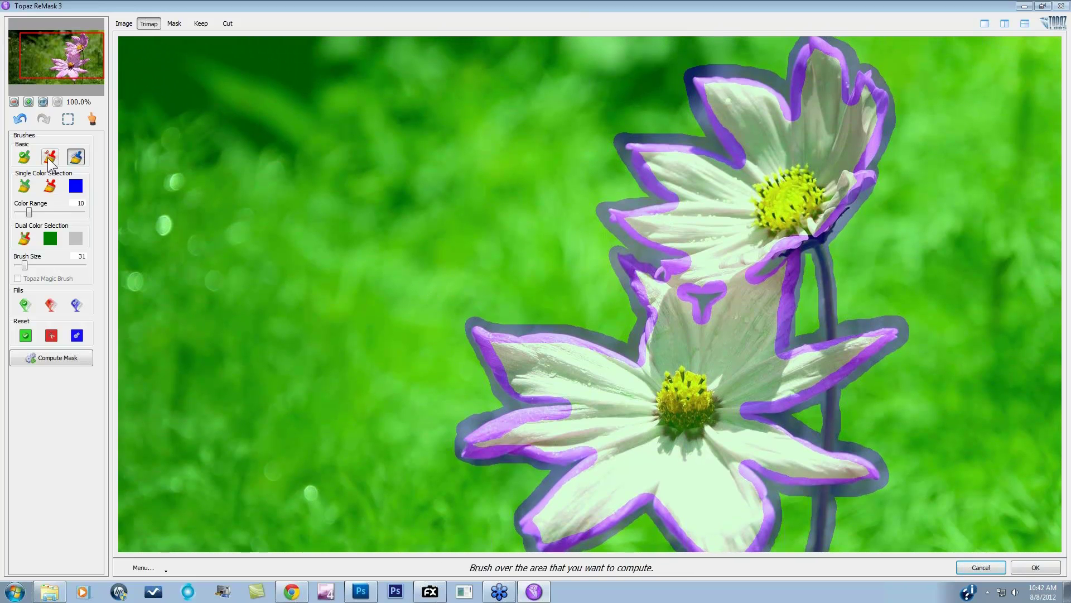
{"action": "left_click", "coordinate": [50, 304]}
{"action": "left_click", "coordinate": [289, 243]}
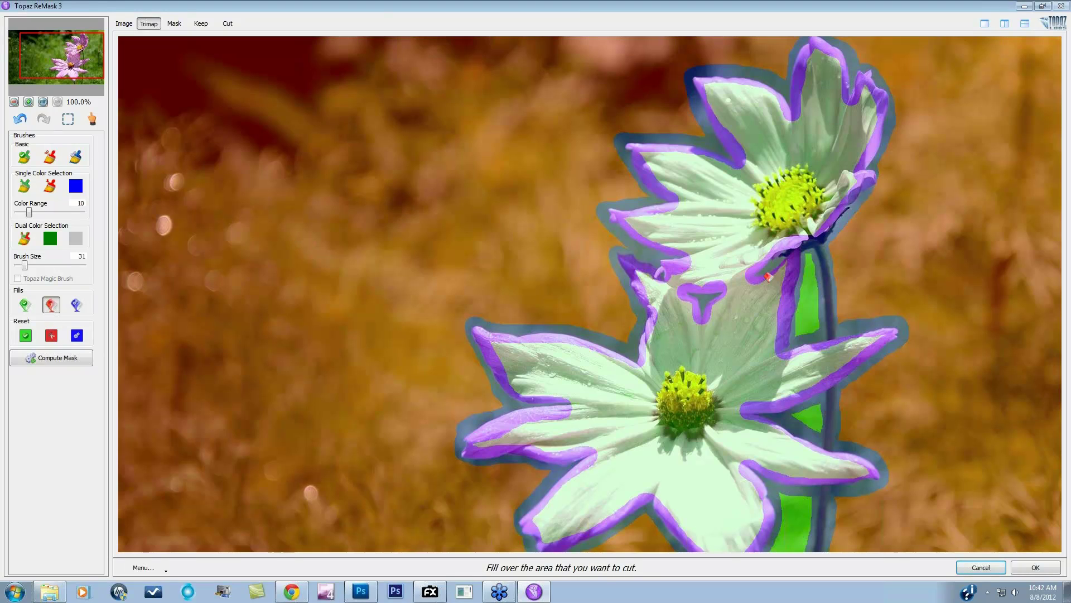
{"action": "left_click", "coordinate": [813, 307]}
{"action": "left_click", "coordinate": [808, 412]}
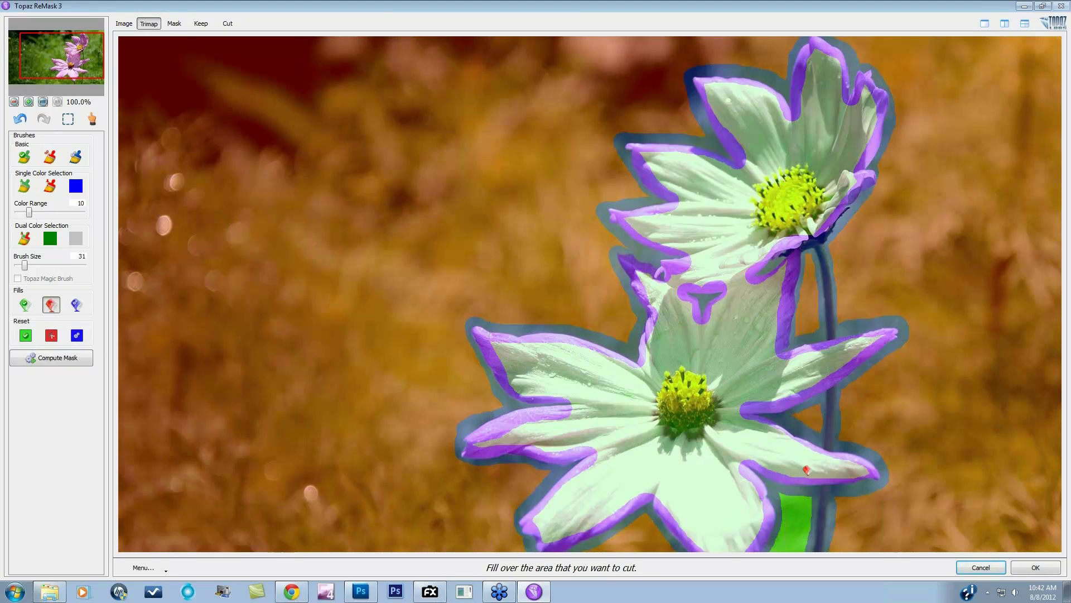
{"action": "left_click", "coordinate": [795, 505]}
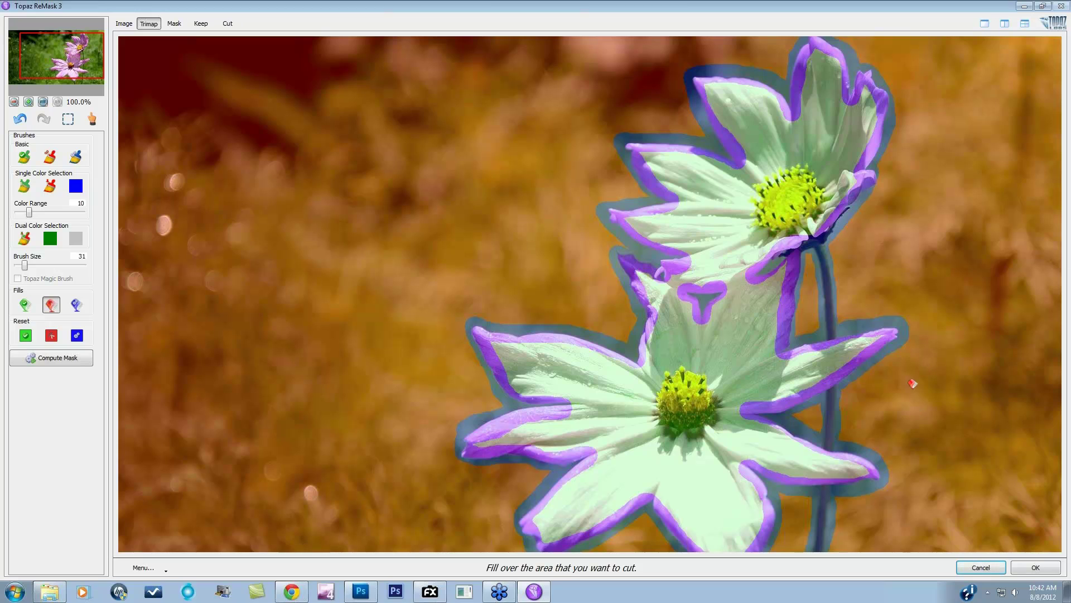
Choose the basic cut brush and reduce the brush size to 1 for detail work on the stems.
{"action": "key", "text": "space"}
{"action": "left_click_drag", "start_coordinate": [927, 411], "coordinate": [906, 299]}
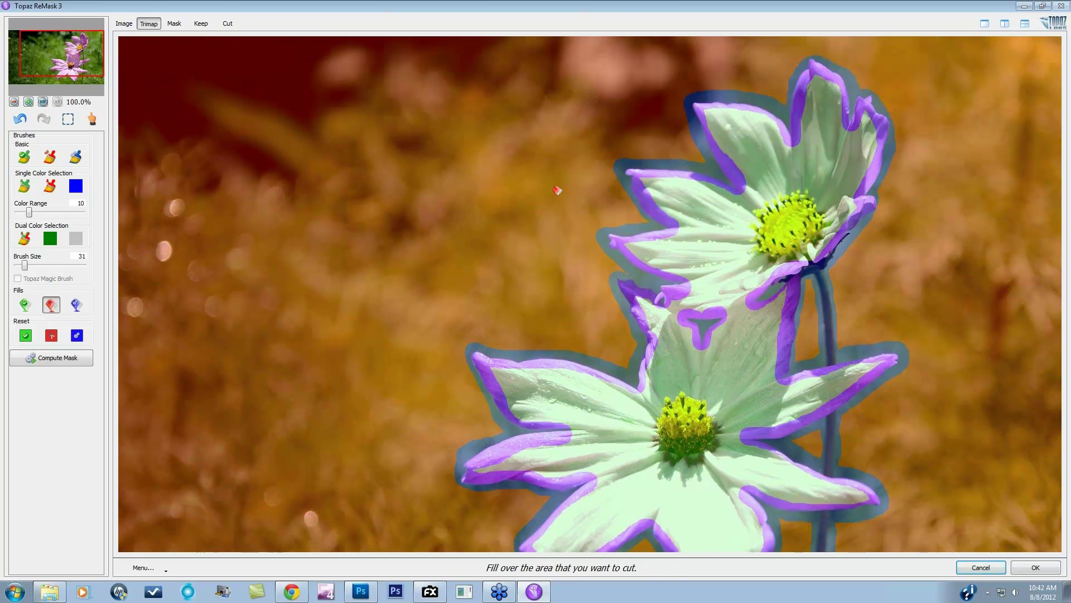
{"action": "left_click", "coordinate": [50, 156]}
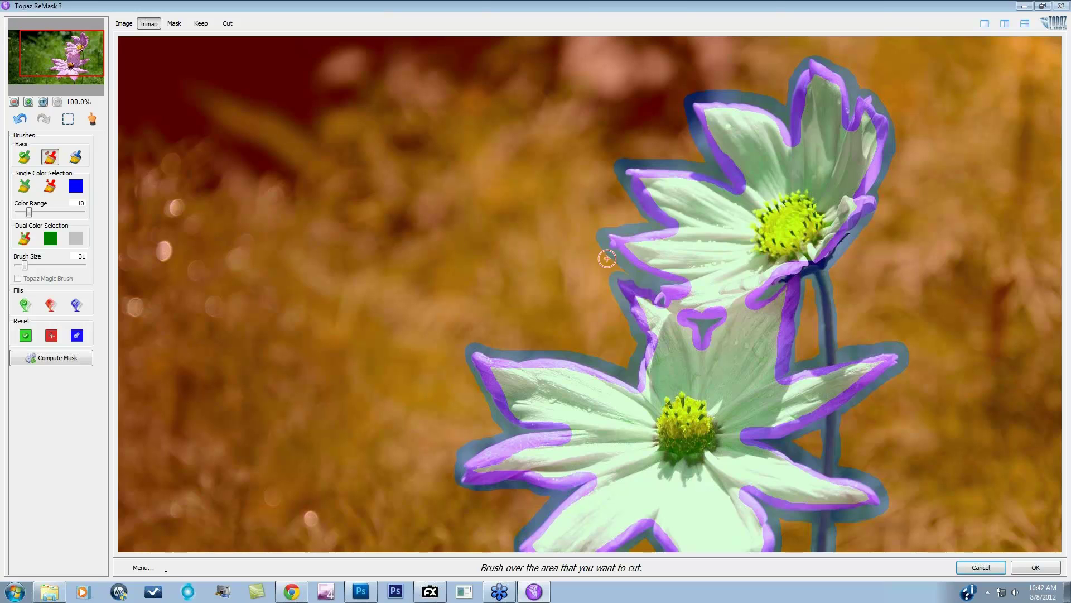
{"action": "key", "text": "bracketleft"}
{"action": "key", "text": "bracketleft"}
{"action": "key", "text": "bracketright"}
{"action": "key", "text": "bracketright"}
{"action": "key", "text": "bracketright"}
{"action": "key", "text": "bracketleft"}
{"action": "left_click_drag", "start_coordinate": [827, 297], "coordinate": [828, 321]}
{"action": "left_click_drag", "start_coordinate": [832, 435], "coordinate": [828, 465]}
{"action": "key", "text": "space"}
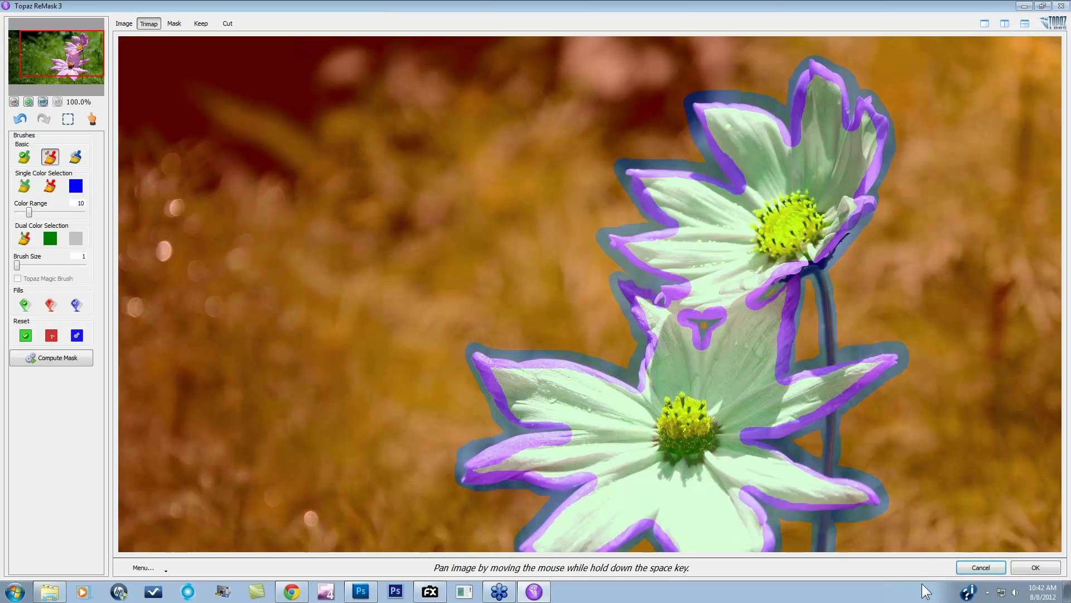
{"action": "left_click_drag", "start_coordinate": [928, 502], "coordinate": [921, 410]}
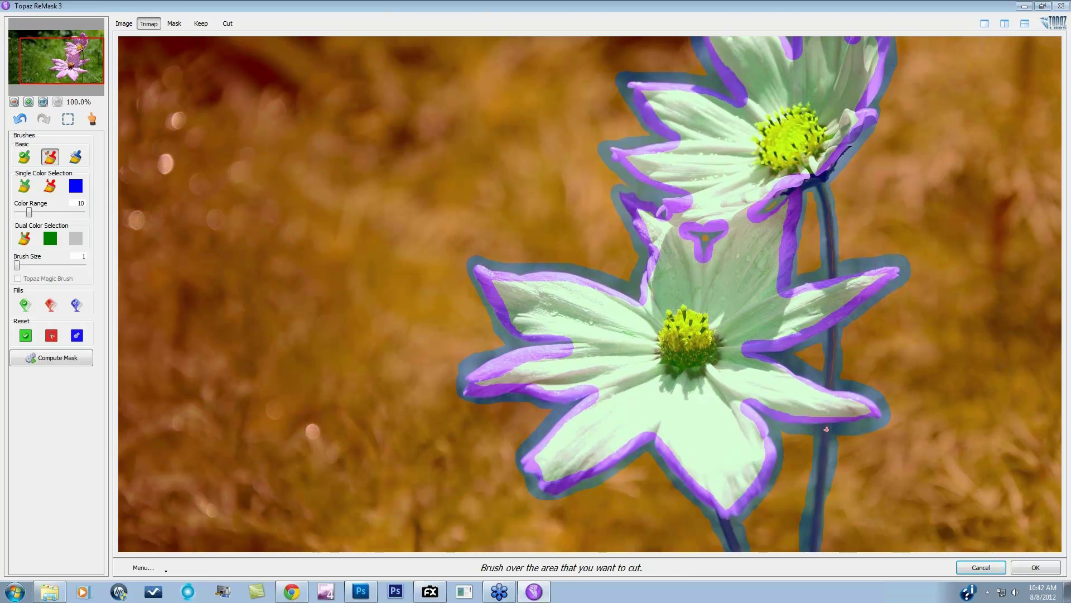
{"action": "left_click_drag", "start_coordinate": [822, 474], "coordinate": [815, 536]}
{"action": "key", "text": "ctrl+z"}
Mark the centre lines of both flower stems with the basic keep brush at size 1 and compute the mask.
{"action": "left_click", "coordinate": [24, 156]}
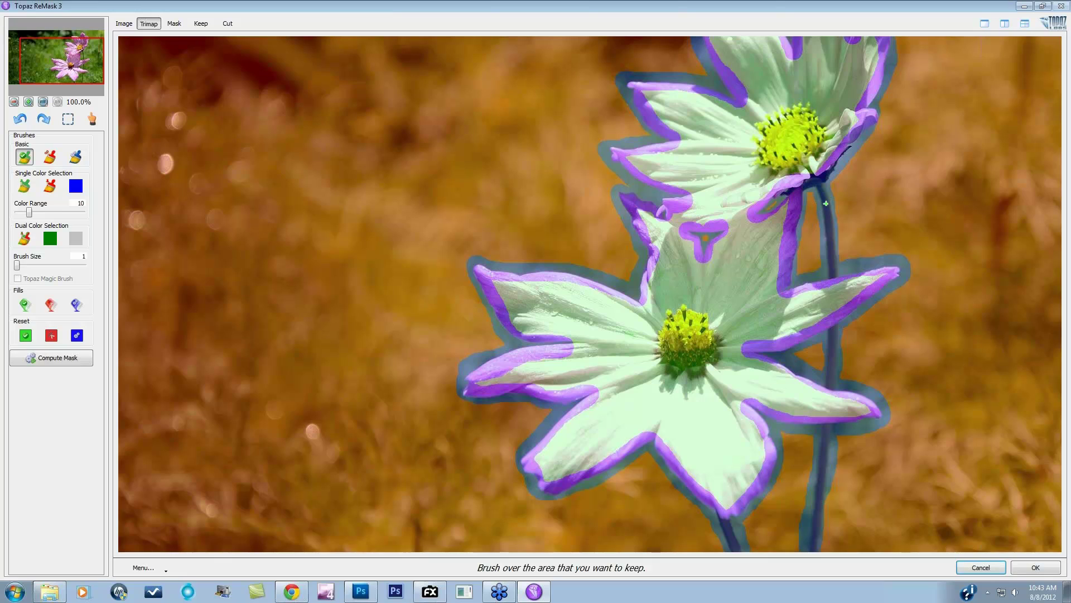
{"action": "left_click_drag", "start_coordinate": [826, 196], "coordinate": [833, 276]}
{"action": "left_click_drag", "start_coordinate": [835, 333], "coordinate": [828, 386]}
{"action": "left_click_drag", "start_coordinate": [827, 432], "coordinate": [816, 540]}
{"action": "left_click_drag", "start_coordinate": [719, 526], "coordinate": [738, 549]}
{"action": "left_click", "coordinate": [49, 157]}
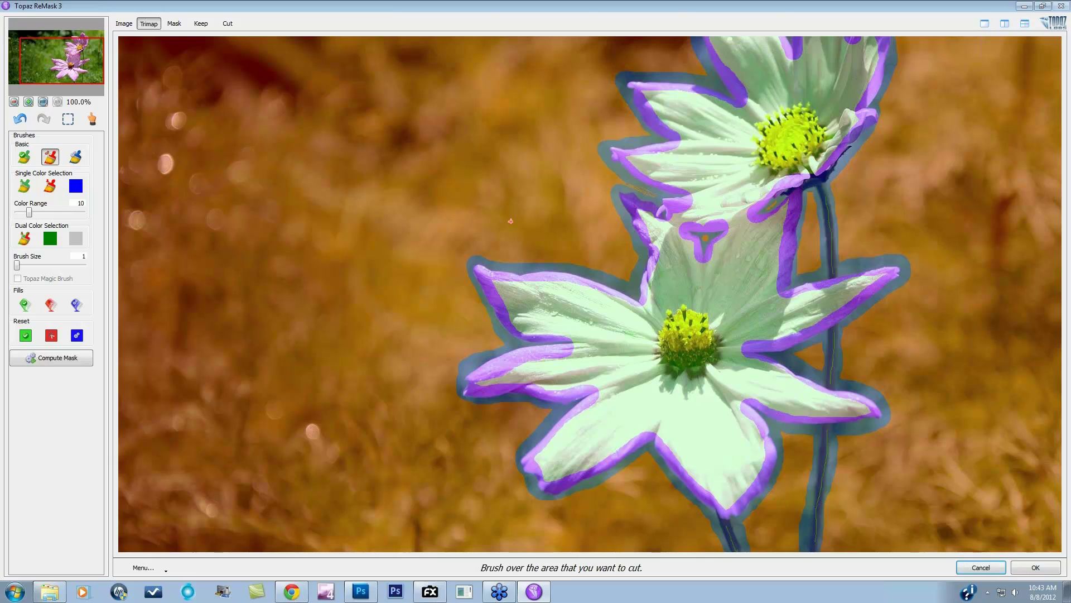
{"action": "left_click", "coordinate": [71, 360]}
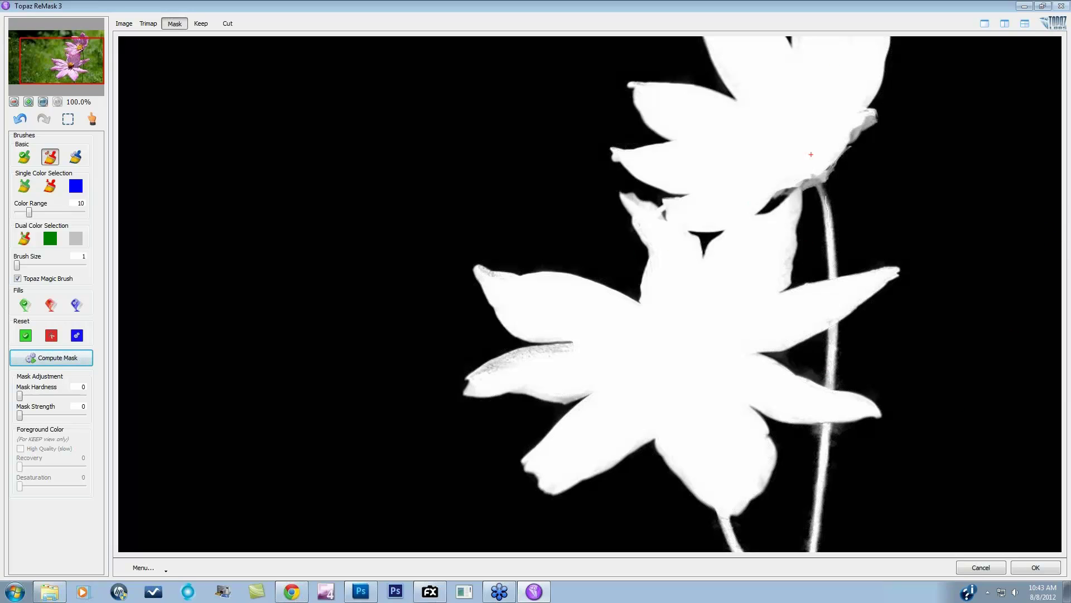
Compare the trimap with the computed mask in two panes, and display the upper flower in the four-pane view.
{"action": "left_click", "coordinate": [1005, 22]}
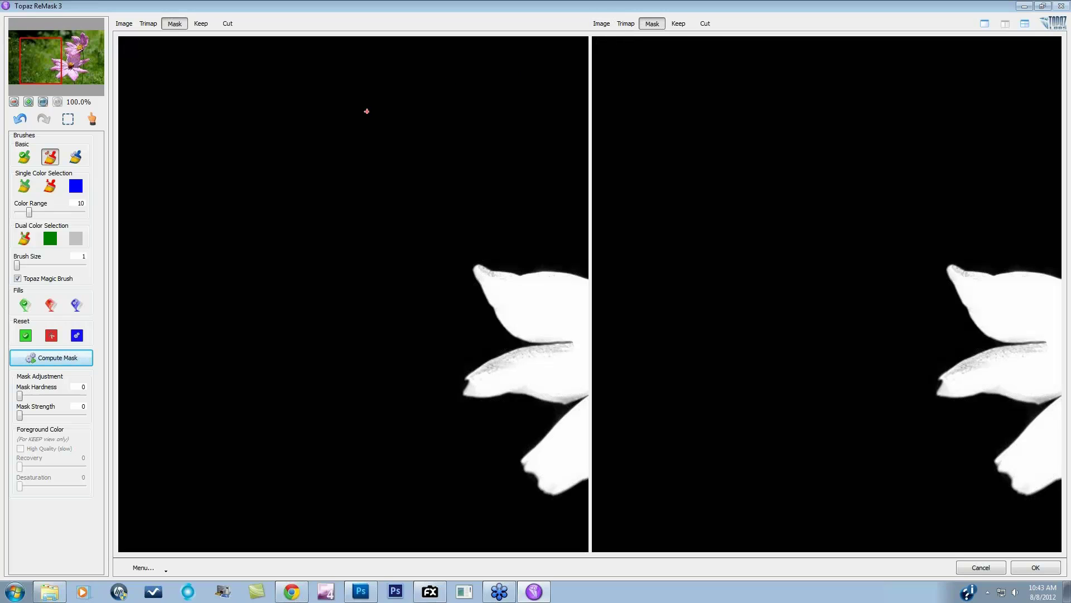
{"action": "key", "text": "space"}
{"action": "mouse_move", "coordinate": [467, 242]}
{"action": "left_mouse_down"}
{"action": "mouse_move", "coordinate": [168, 233]}
{"action": "mouse_move", "coordinate": [140, 254]}
{"action": "mouse_move", "coordinate": [153, 306]}
{"action": "left_mouse_up"}
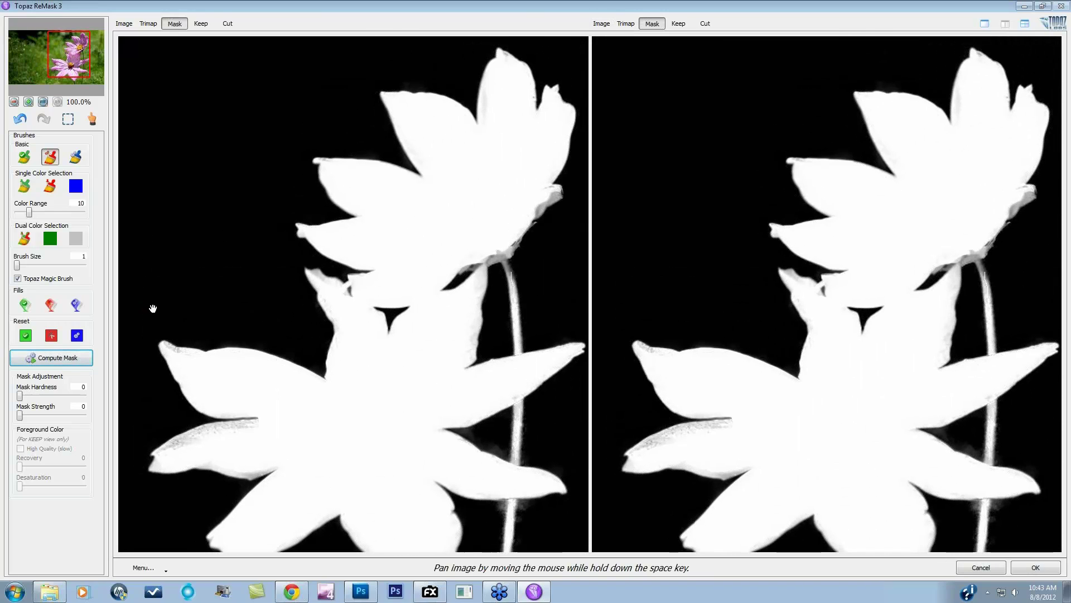
{"action": "left_click", "coordinate": [146, 23]}
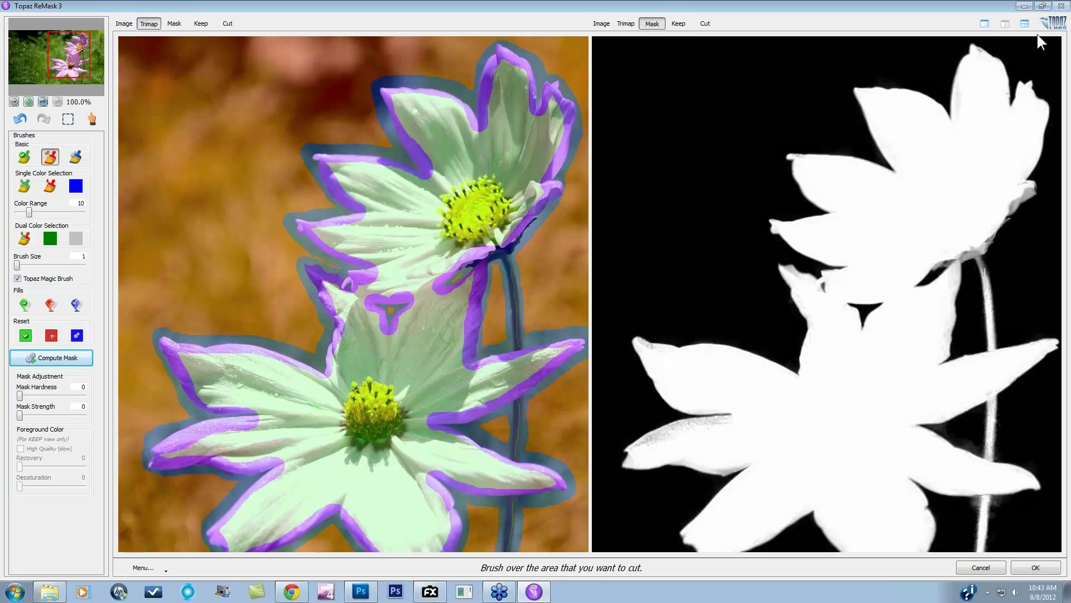
{"action": "left_click", "coordinate": [1025, 24]}
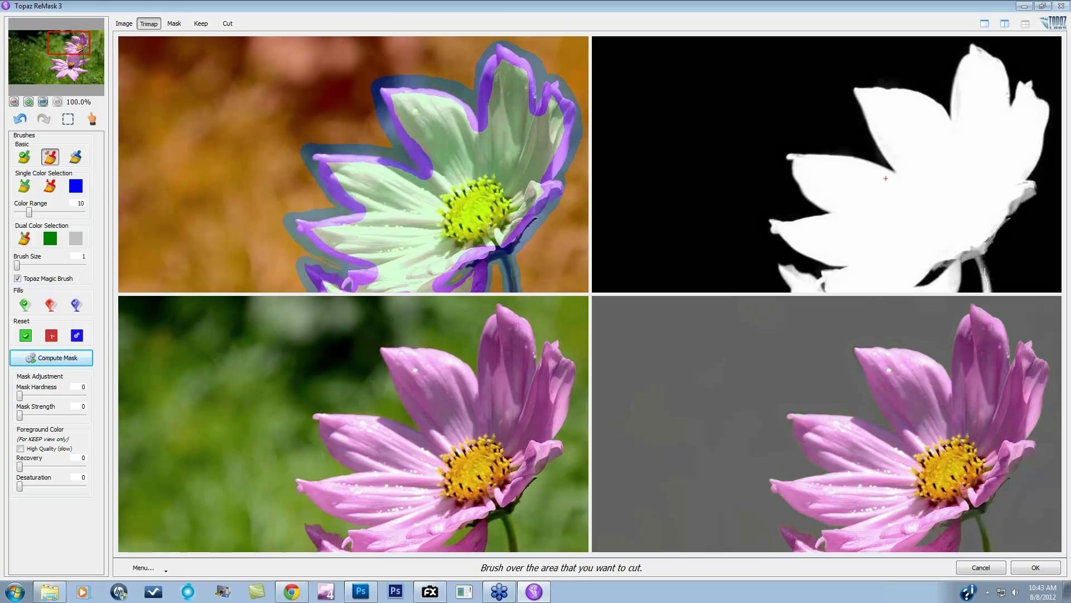
{"action": "key", "text": "space"}
{"action": "left_click_drag", "start_coordinate": [923, 211], "coordinate": [852, 221]}
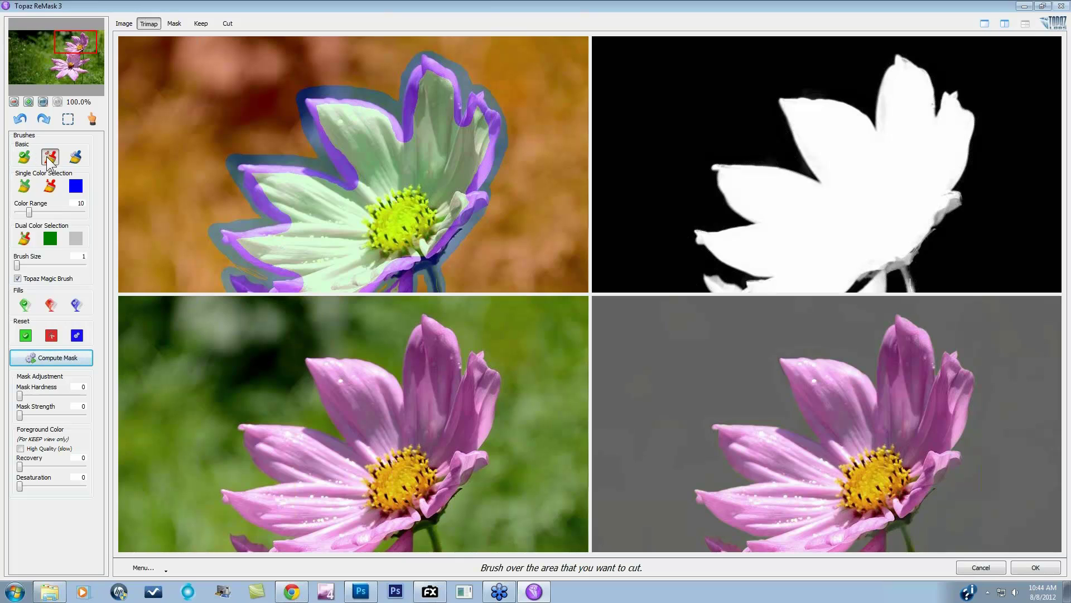
Paint over the upper flower's topmost petal in the mask with the basic keep brush at size 31.
{"action": "left_click", "coordinate": [24, 157]}
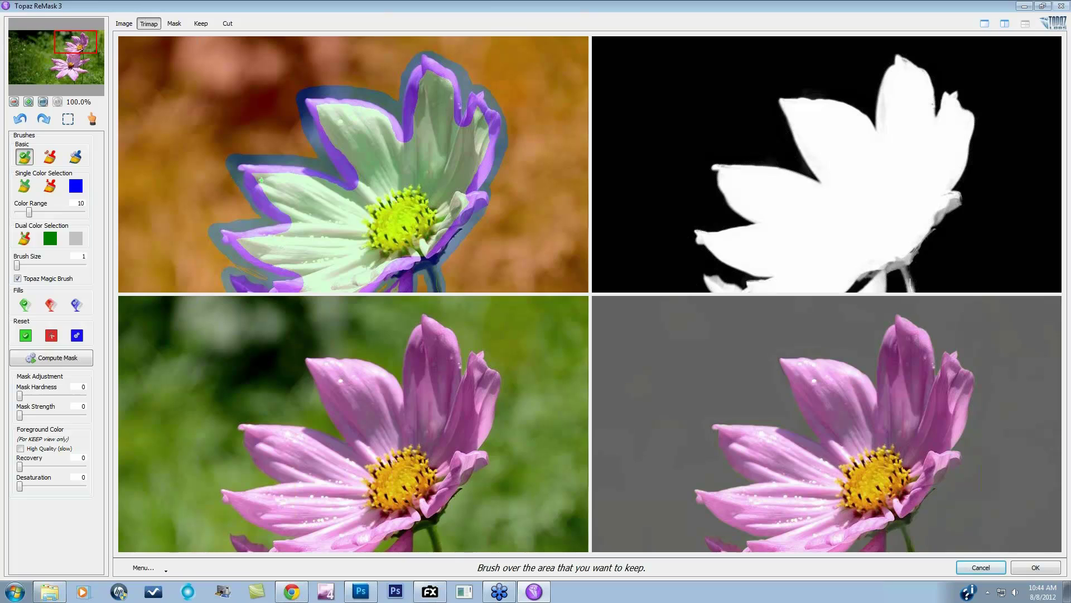
{"action": "key", "text": "bracketright"}
{"action": "key", "text": "bracketright"}
{"action": "key", "text": "bracketright"}
{"action": "key", "text": "bracketright"}
{"action": "key", "text": "bracketright"}
{"action": "key", "text": "bracketright"}
{"action": "key", "text": "bracketright"}
{"action": "key", "text": "bracketright"}
{"action": "key", "text": "bracketright"}
{"action": "key", "text": "bracketright"}
{"action": "mouse_move", "coordinate": [908, 89]}
{"action": "left_mouse_down"}
{"action": "mouse_move", "coordinate": [904, 76]}
{"action": "mouse_move", "coordinate": [925, 114]}
{"action": "left_mouse_up"}
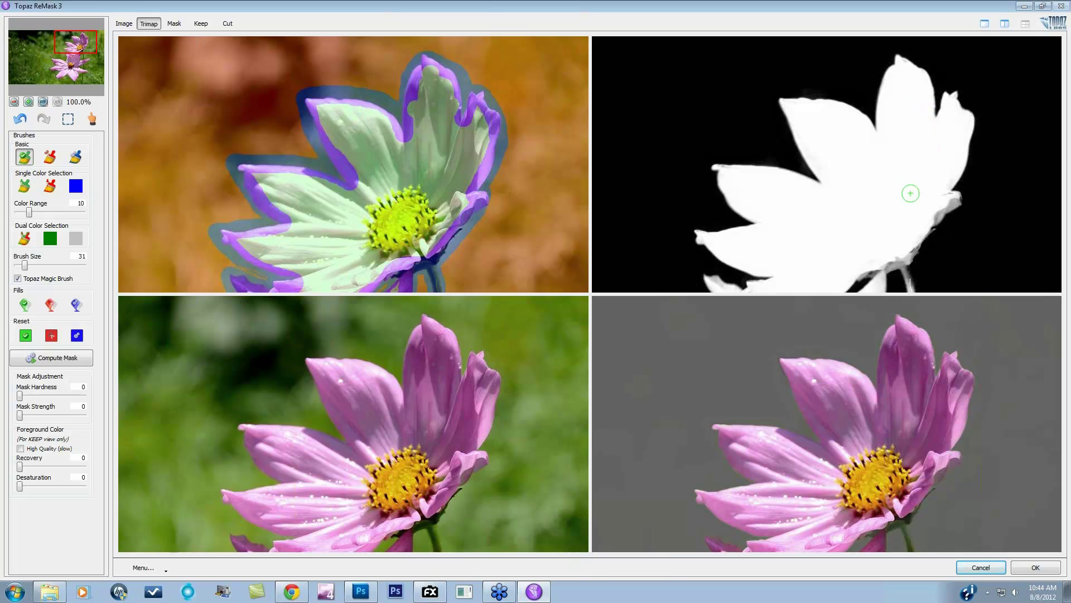
Paint over the upper flower's remaining grey edge and base in the mask with the basic keep brush at size 21.
{"action": "left_click_drag", "start_coordinate": [927, 469], "coordinate": [934, 458]}
{"action": "key", "text": "bracketleft"}
{"action": "left_click_drag", "start_coordinate": [945, 173], "coordinate": [933, 207]}
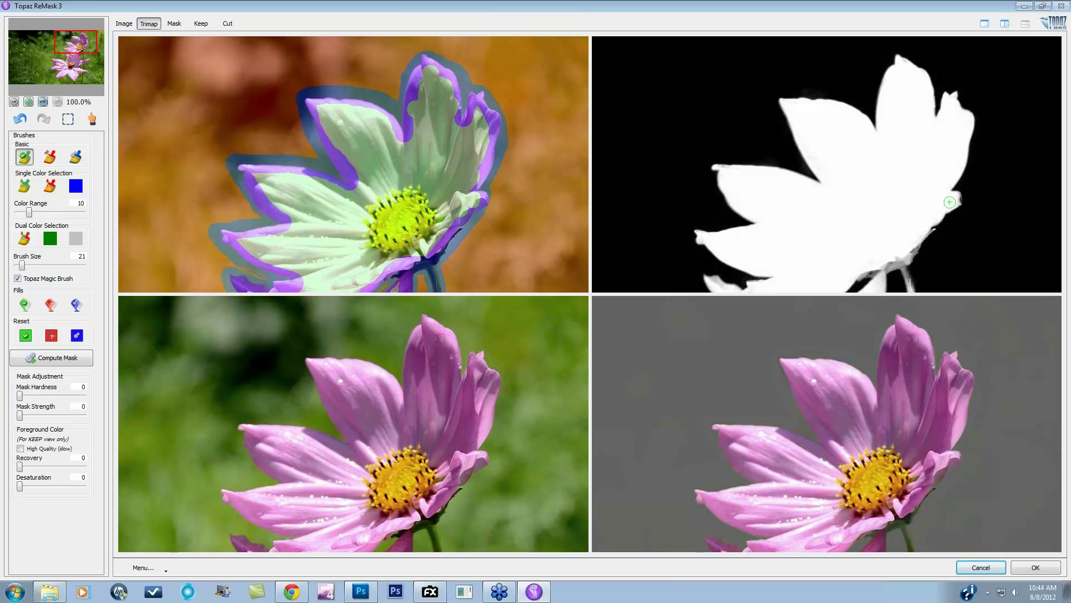
{"action": "mouse_move", "coordinate": [893, 259]}
{"action": "left_mouse_down"}
{"action": "mouse_move", "coordinate": [913, 246]}
{"action": "mouse_move", "coordinate": [880, 269]}
{"action": "left_mouse_up"}
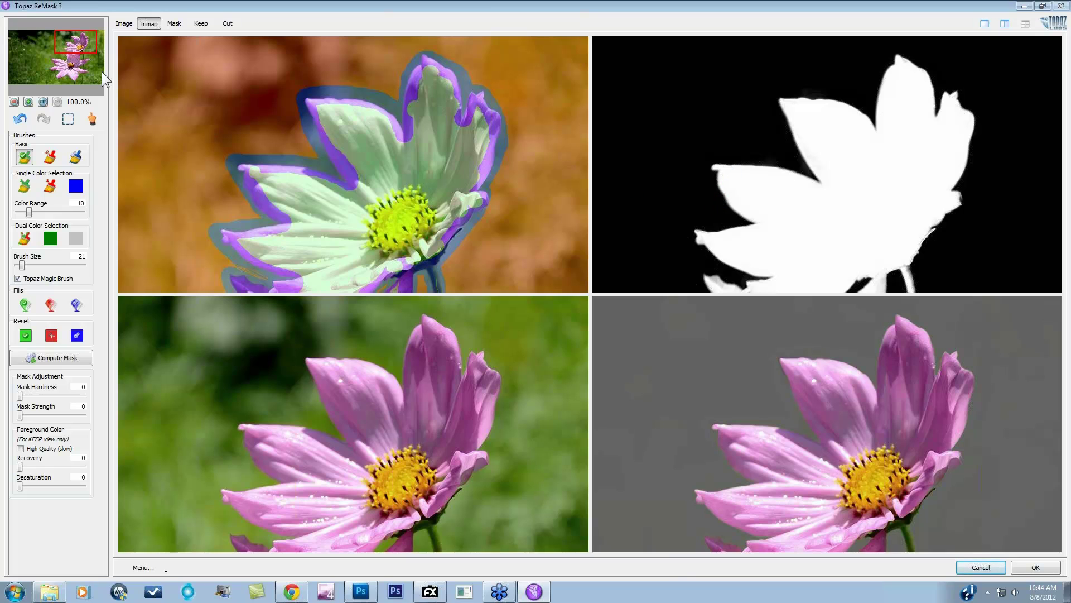
Touch up the lower flower's leftmost and upper petals in the trimap with the basic keep brush at size 21.
{"action": "left_click_drag", "start_coordinate": [82, 46], "coordinate": [79, 62]}
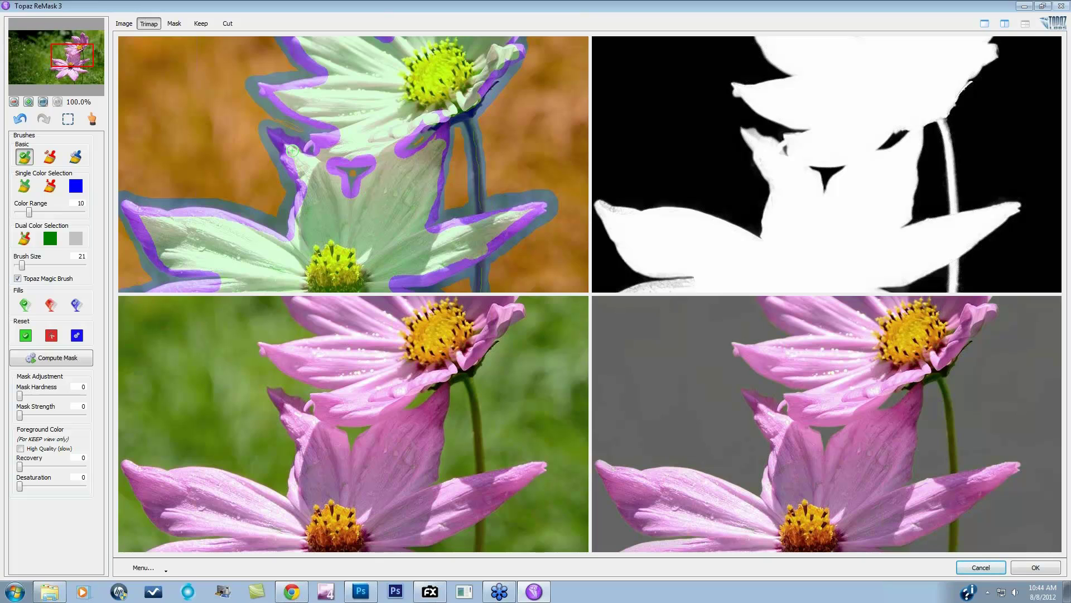
{"action": "left_click_drag", "start_coordinate": [288, 147], "coordinate": [311, 195]}
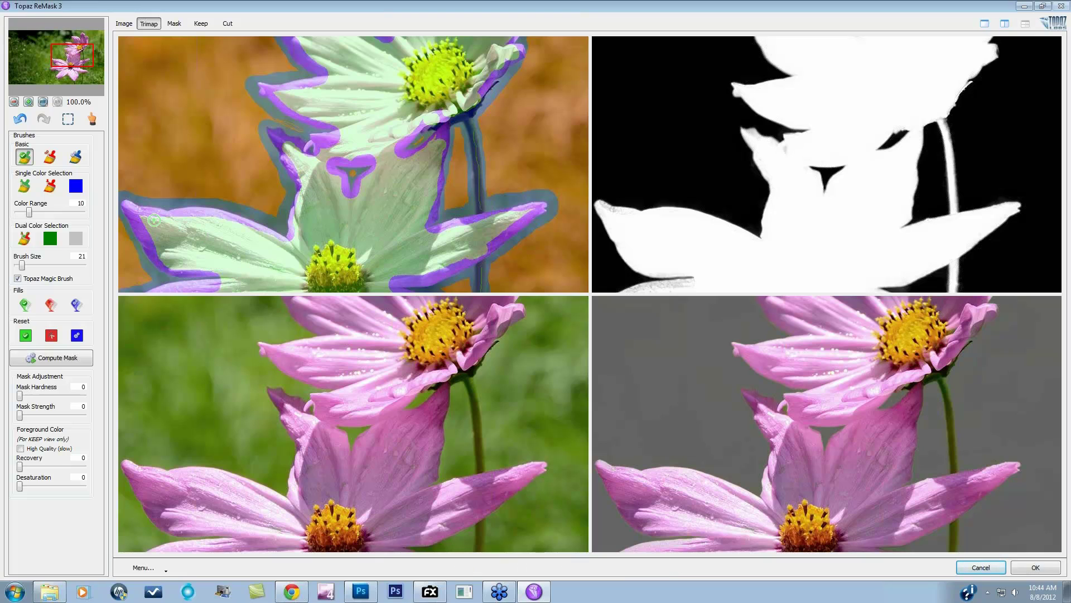
{"action": "left_click_drag", "start_coordinate": [144, 220], "coordinate": [163, 254]}
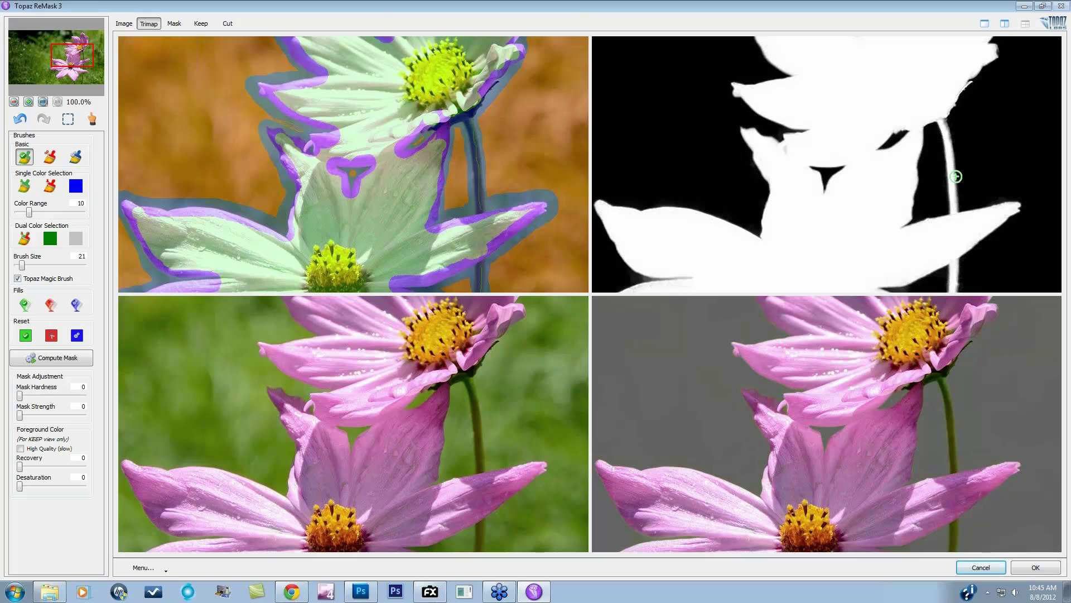
Reduce the brush size to 1 for the stems and choose the basic cut brush for cleanup around the lower flower.
{"action": "key", "text": "bracketleft"}
{"action": "key", "text": "bracketleft"}
{"action": "left_click_drag", "start_coordinate": [87, 60], "coordinate": [85, 73]}
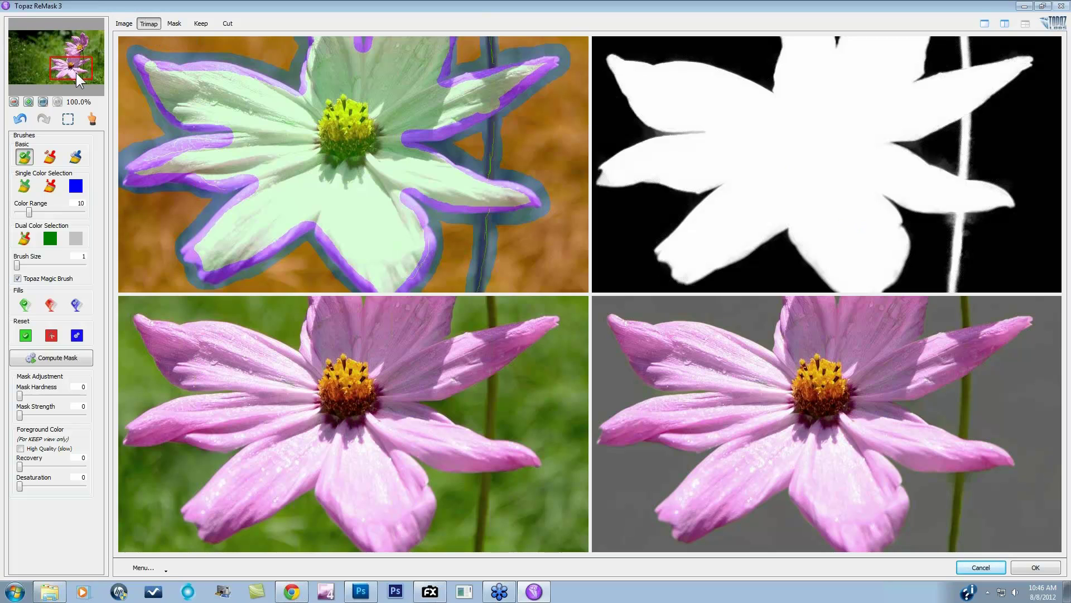
{"action": "left_click_drag", "start_coordinate": [76, 72], "coordinate": [73, 79]}
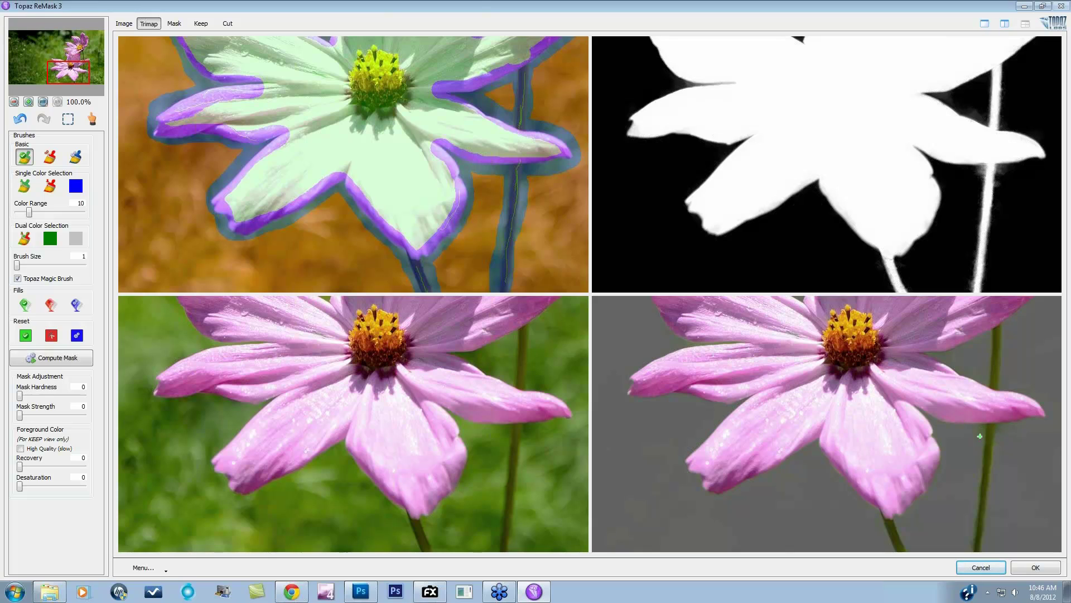
{"action": "left_click", "coordinate": [49, 157]}
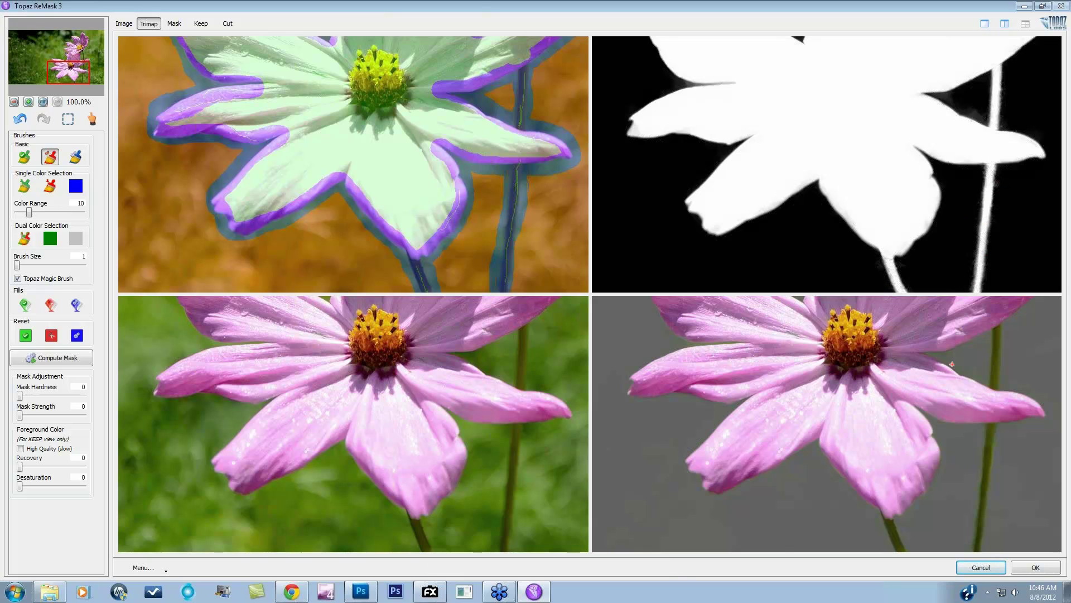
Apply the flower mask and check the cutout by hiding and restoring the original photo layer.
{"action": "left_click", "coordinate": [1036, 566]}
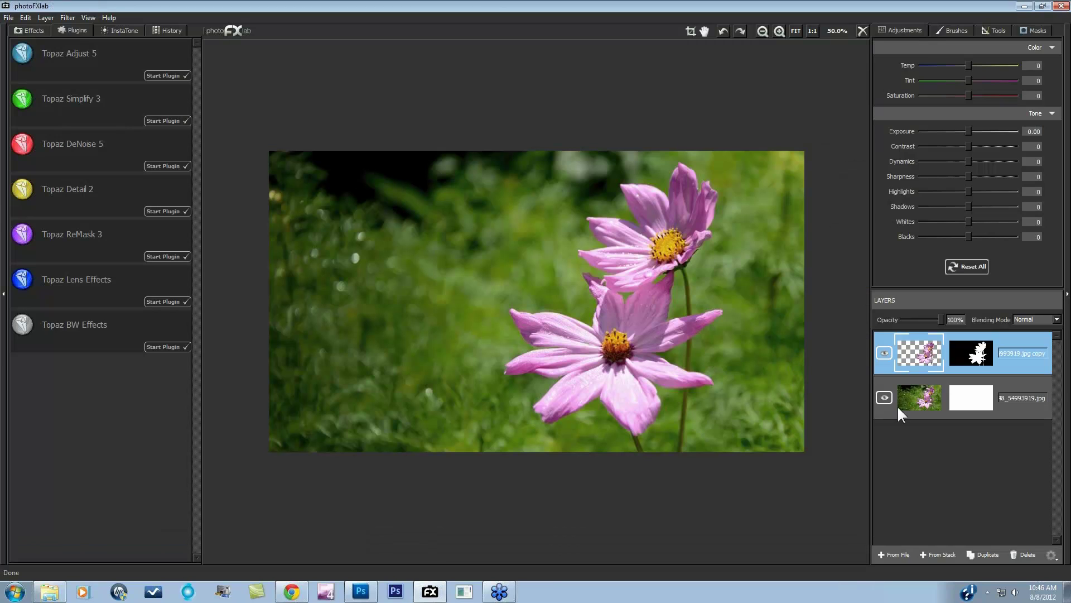
{"action": "left_click", "coordinate": [885, 396]}
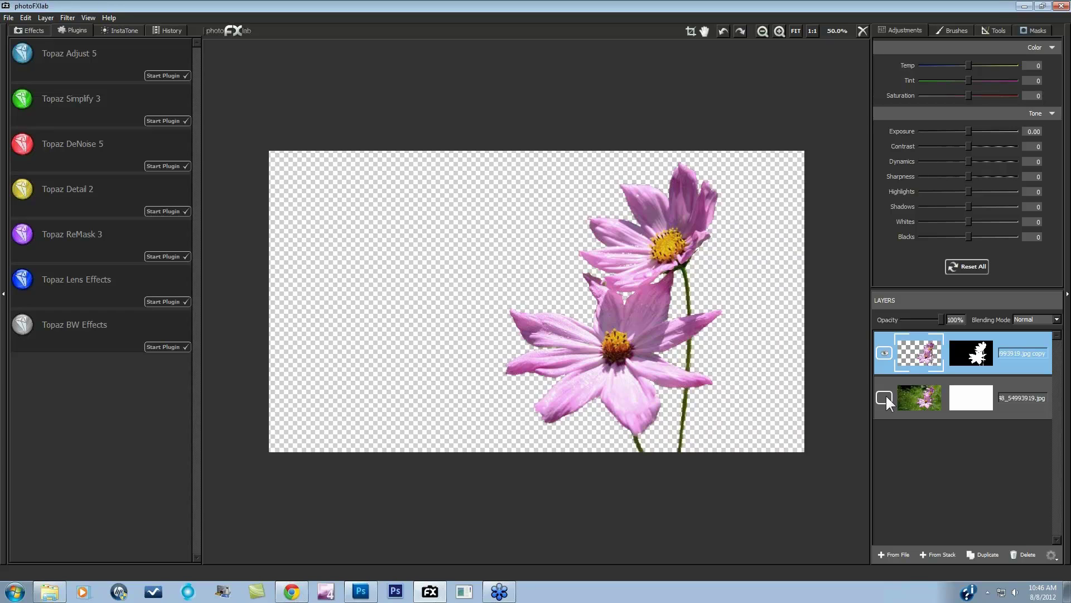
{"action": "left_click", "coordinate": [884, 395]}
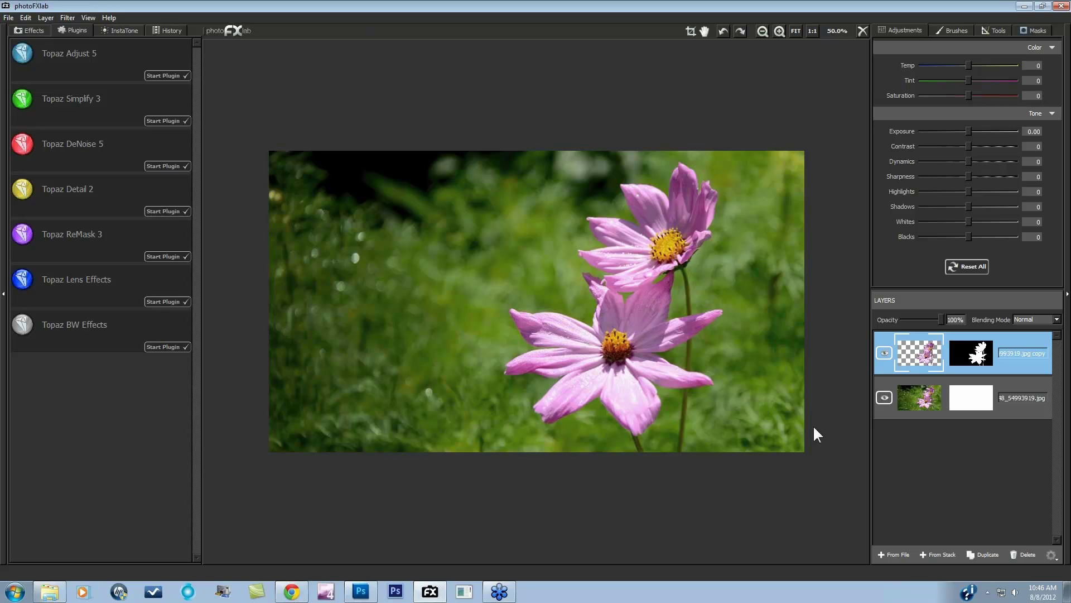
Add the photobacks-grunge2-03 image from the remaskpics folder as a new layer.
{"action": "left_click", "coordinate": [899, 552]}
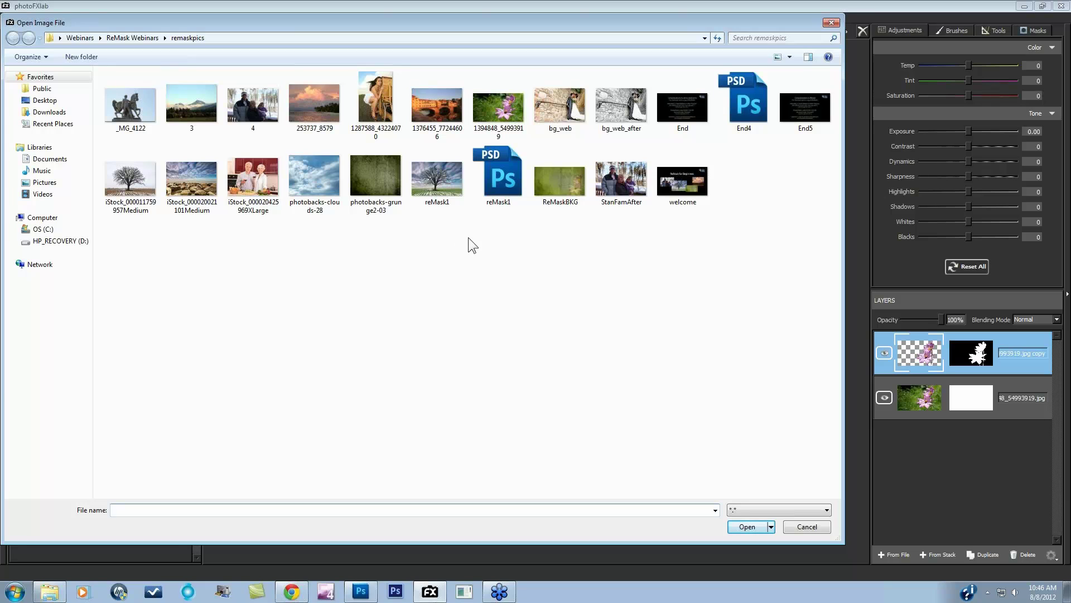
{"action": "left_click", "coordinate": [385, 184]}
{"action": "left_click", "coordinate": [747, 526]}
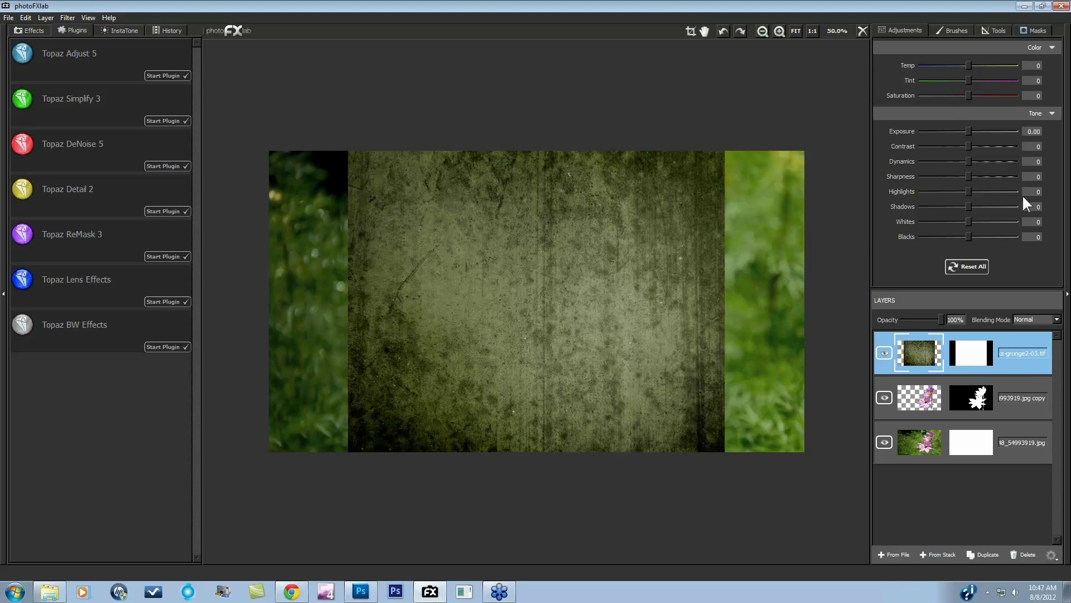
Scale the grunge texture to 73% so it fills the canvas and move its layer beneath the flower cutout.
{"action": "left_click", "coordinate": [993, 31]}
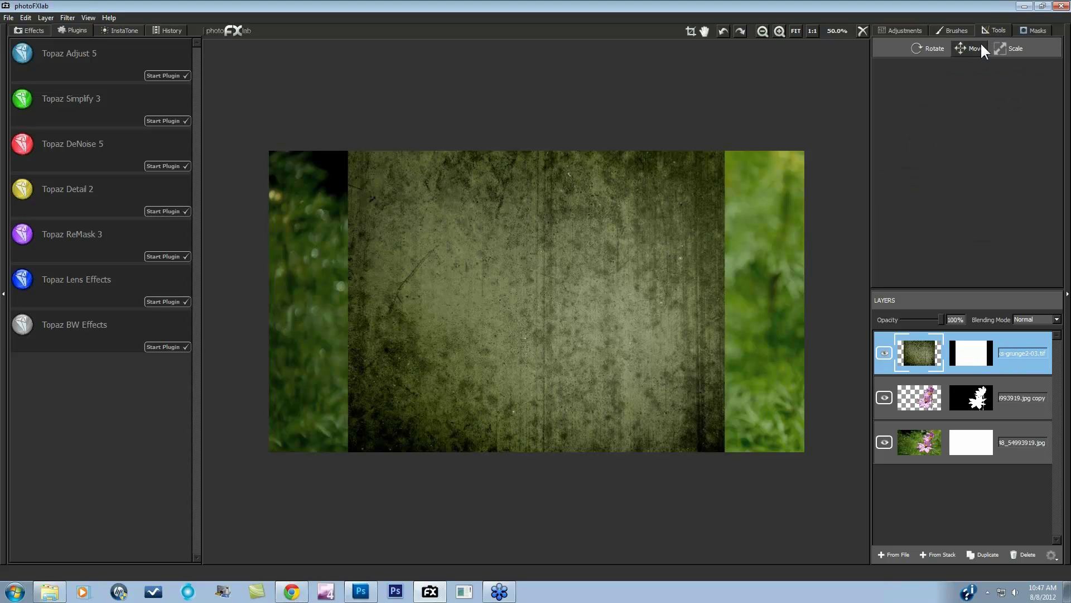
{"action": "left_click", "coordinate": [1010, 48]}
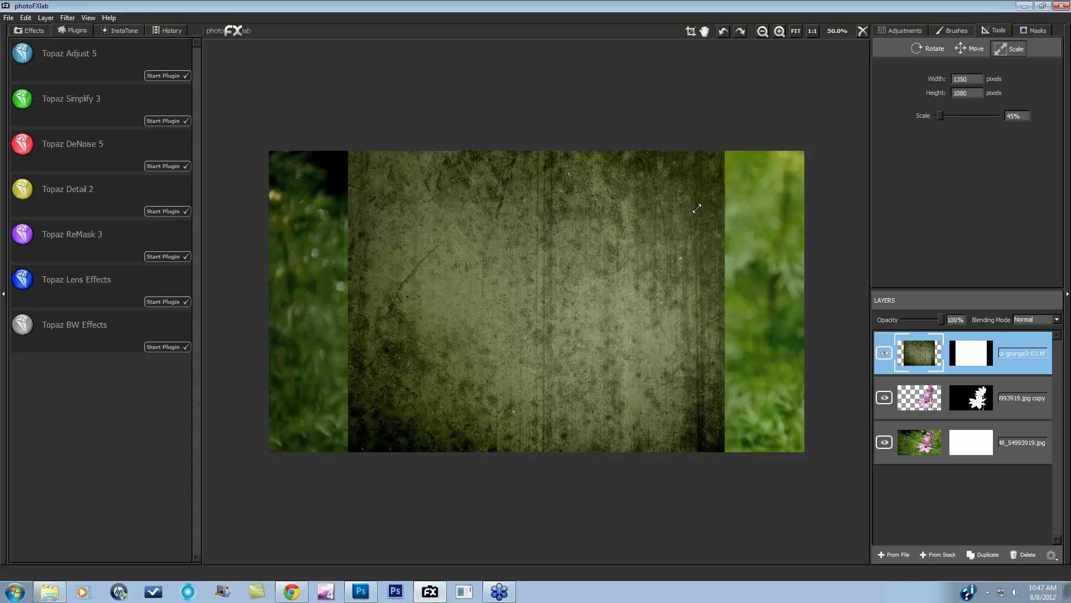
{"action": "left_click_drag", "start_coordinate": [697, 208], "coordinate": [805, 137]}
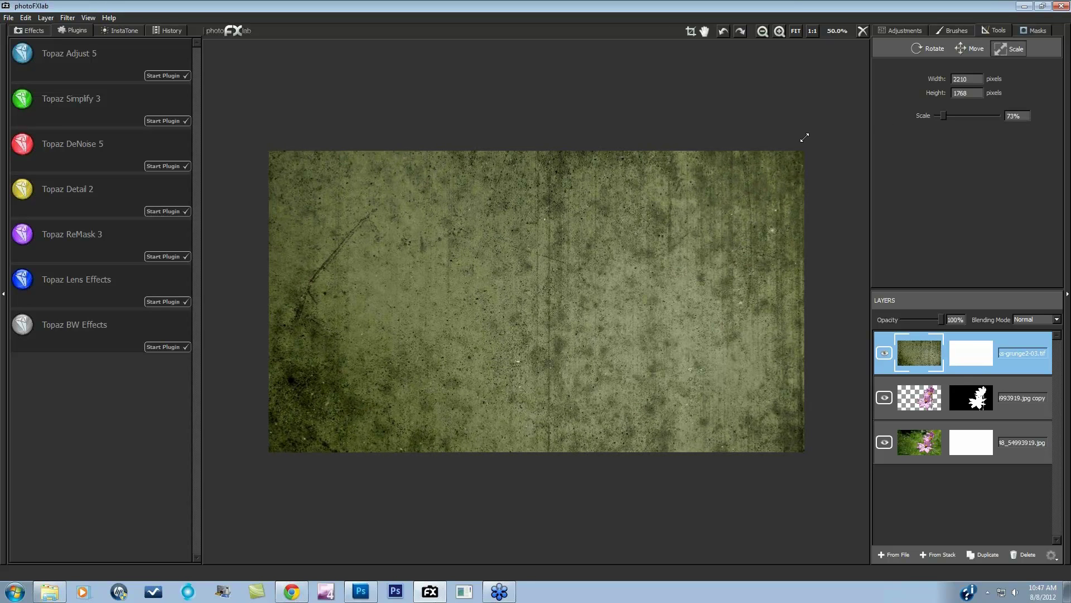
{"action": "left_click", "coordinate": [1010, 364]}
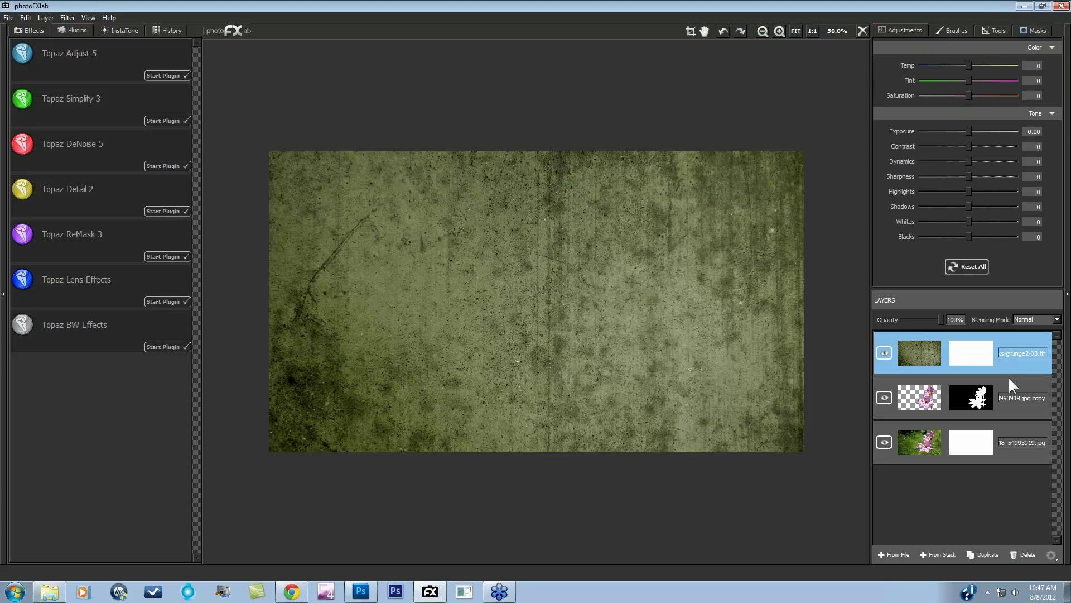
{"action": "left_click_drag", "start_coordinate": [993, 416], "coordinate": [992, 417]}
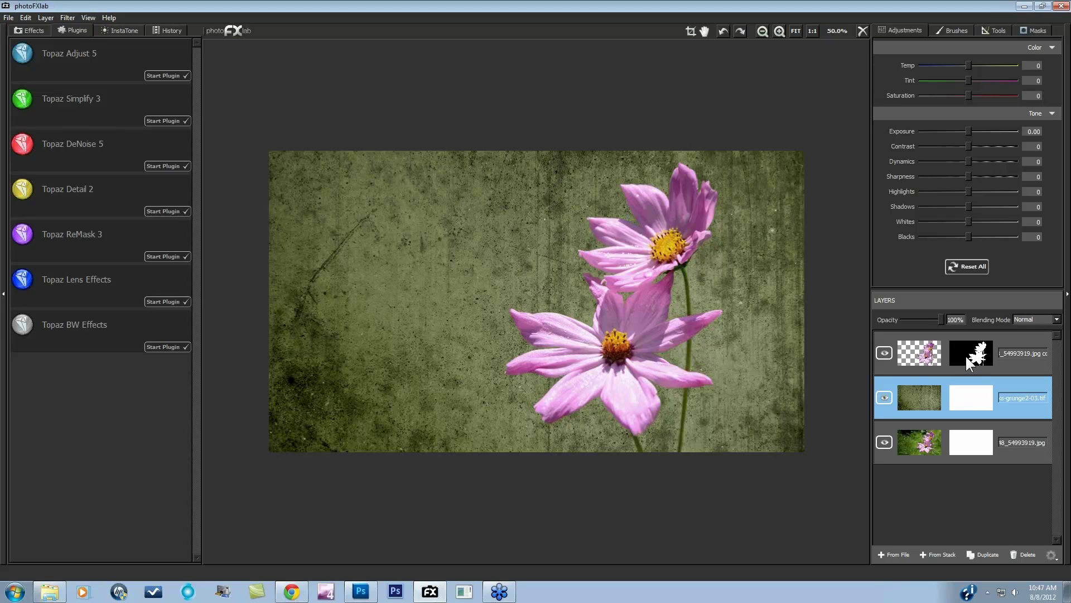
Scale down the flower cutout and position it in the lower-right corner of the composition.
{"action": "left_click", "coordinate": [1010, 367]}
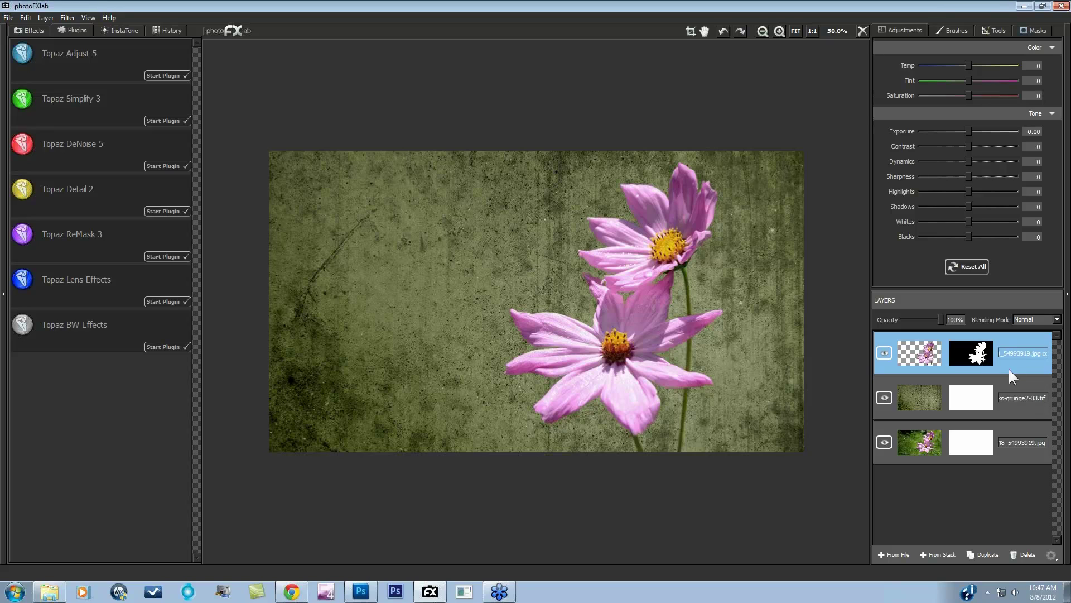
{"action": "left_click", "coordinate": [994, 31]}
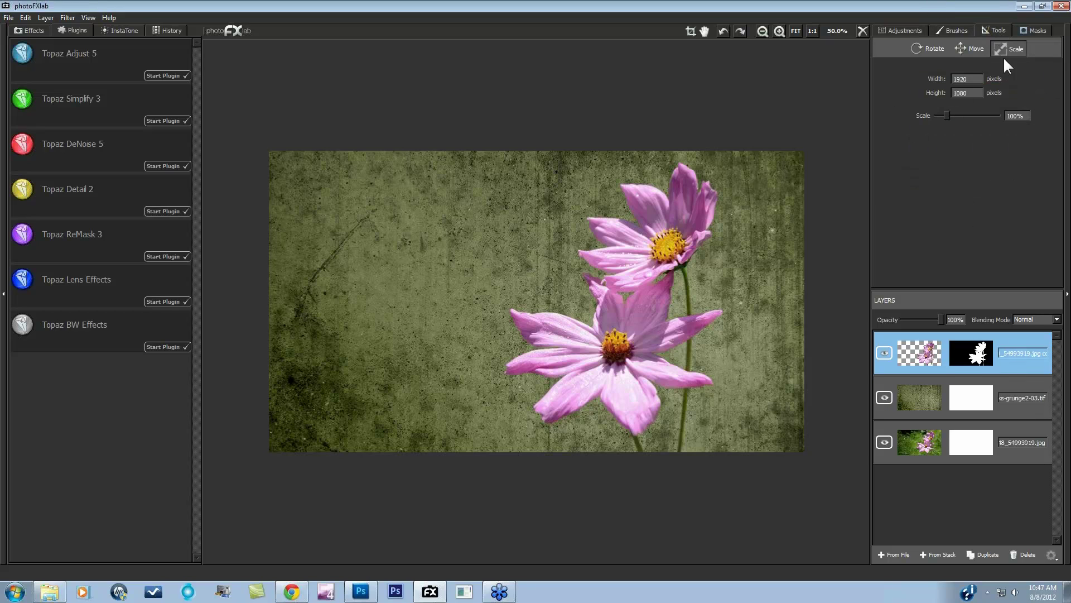
{"action": "left_click_drag", "start_coordinate": [720, 316], "coordinate": [764, 337]}
{"action": "left_click", "coordinate": [971, 49]}
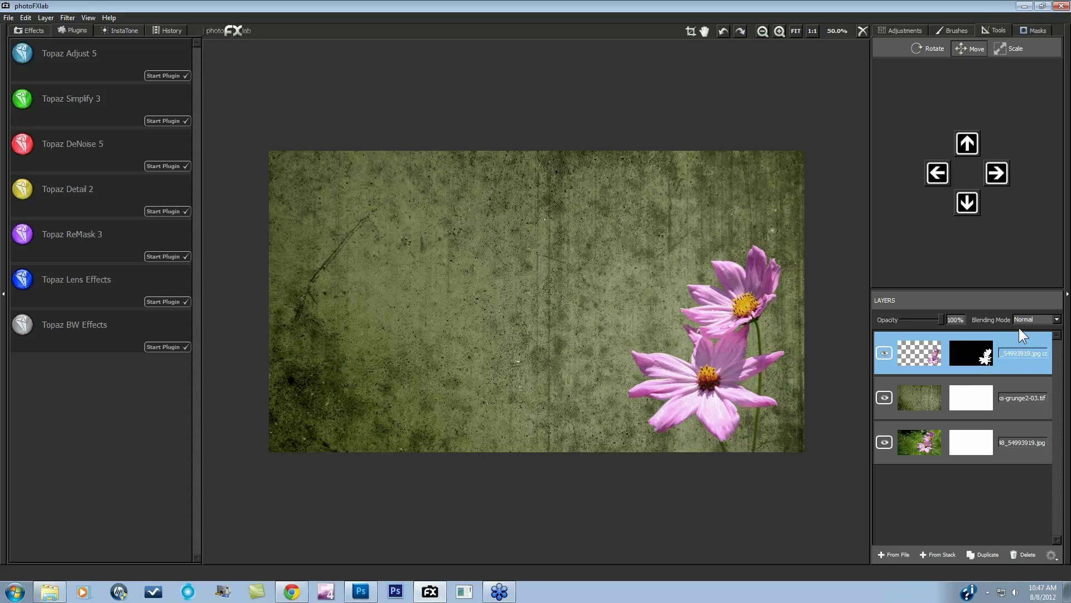
Try the Lighter Color blending mode on the flower cutout, and set it to Soft Light.
{"action": "left_click", "coordinate": [1057, 320]}
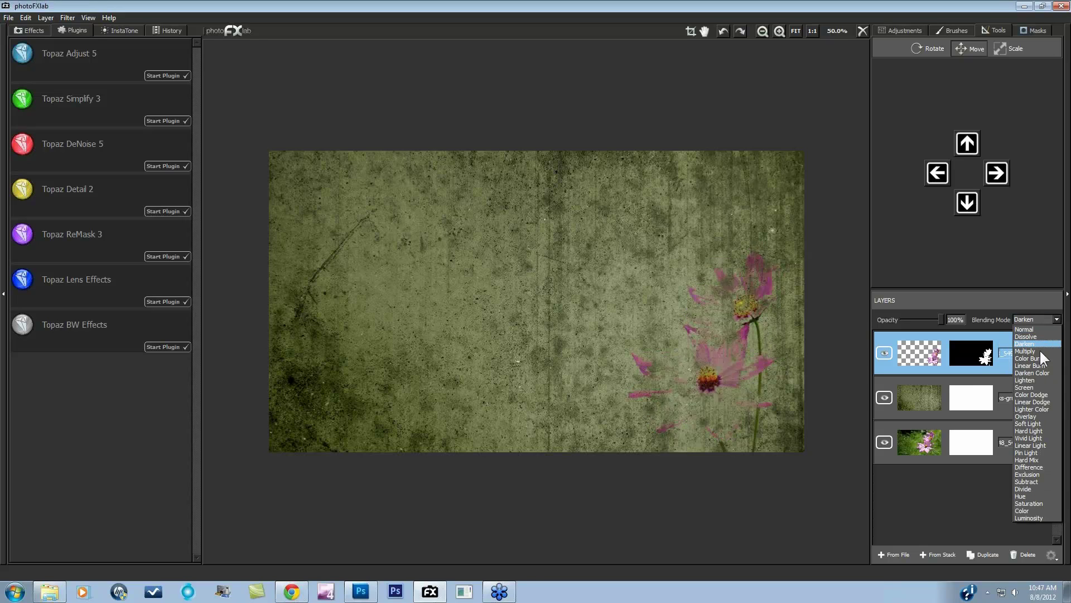
{"action": "left_click", "coordinate": [1035, 411]}
{"action": "left_click", "coordinate": [1057, 320]}
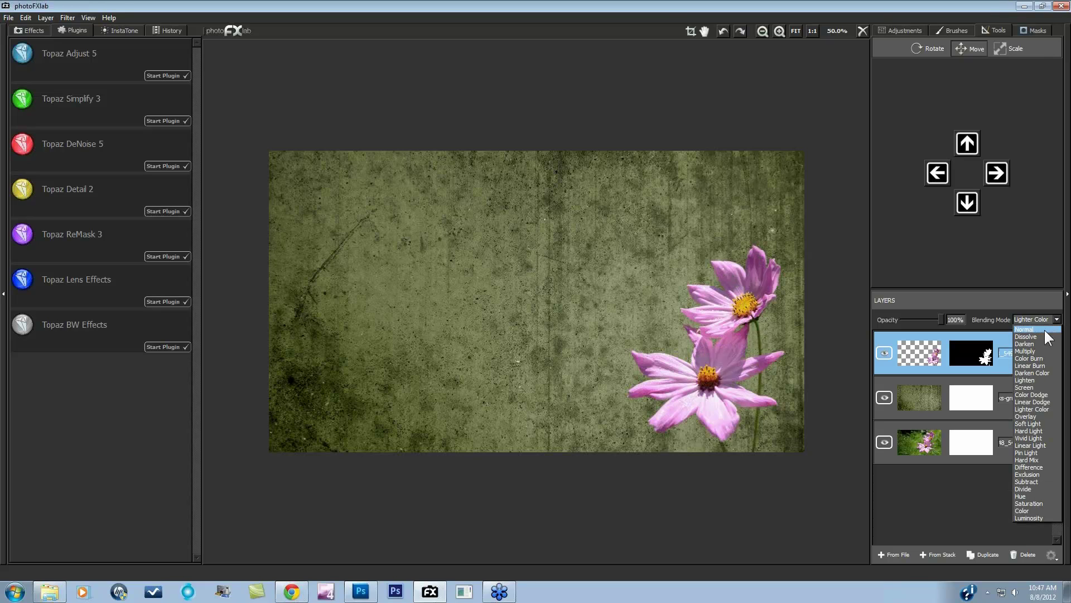
{"action": "left_click", "coordinate": [1036, 424]}
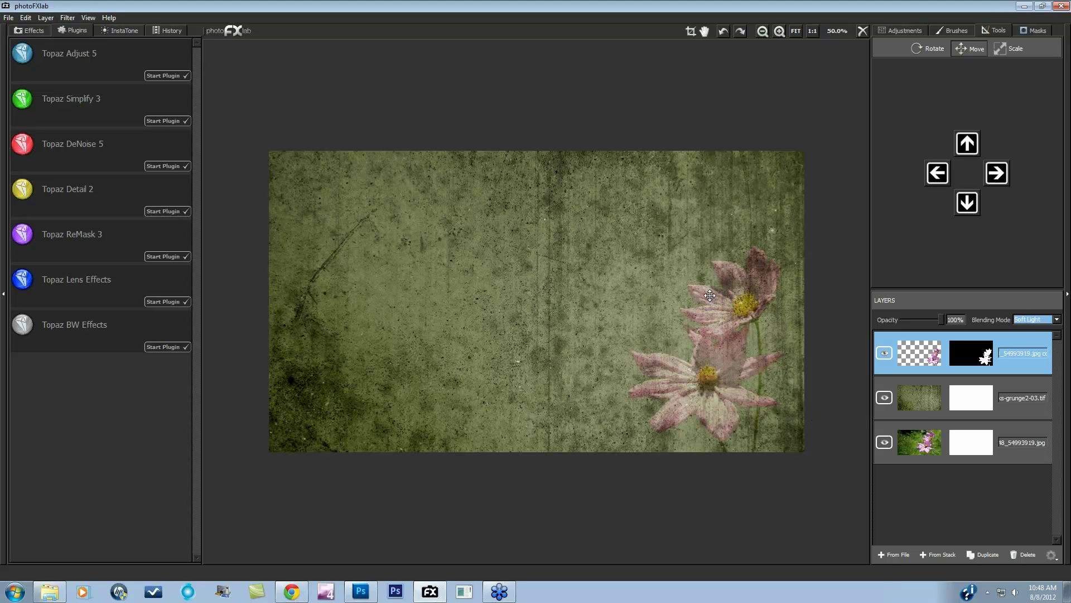
{"action": "left_click", "coordinate": [665, 329]}
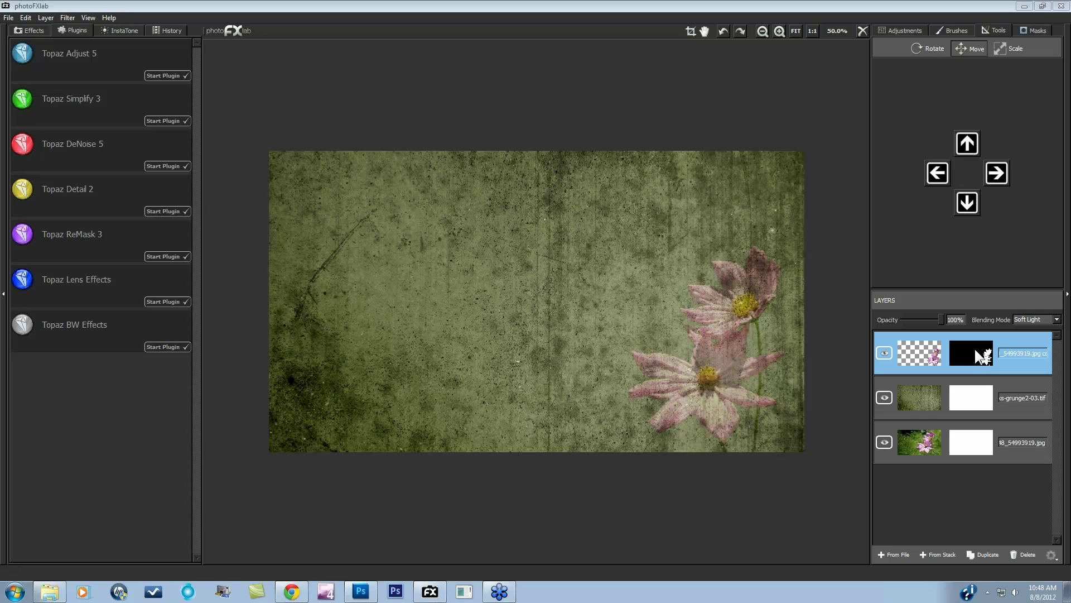
Switch to Photoshop and run the Topaz ReMask 3 filter on the image of Layer 1 copy 2.
{"action": "left_click", "coordinate": [1024, 6]}
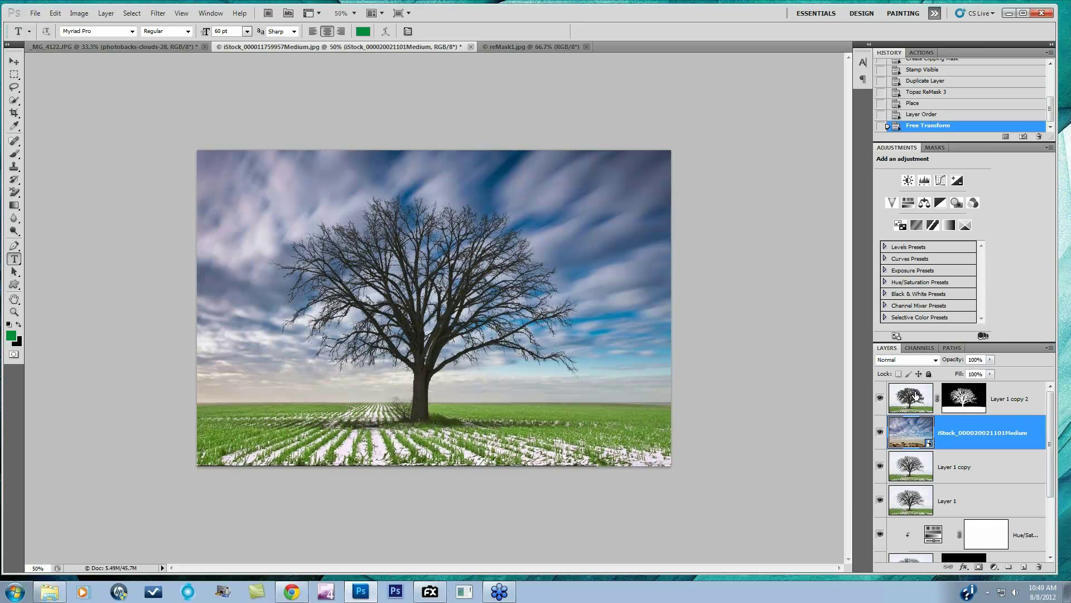
{"action": "left_click", "coordinate": [964, 398]}
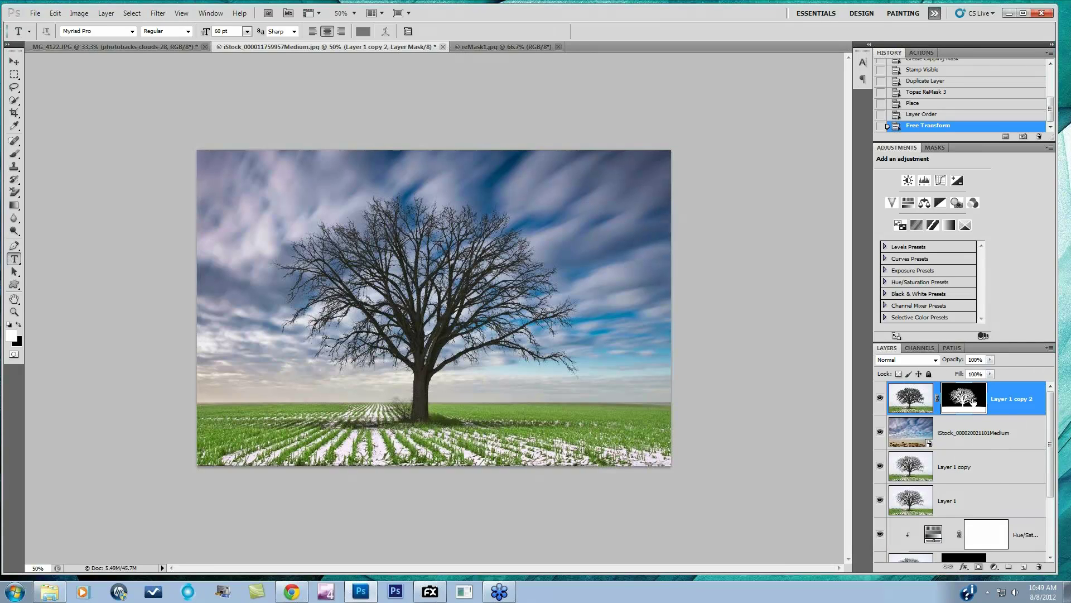
{"action": "left_click", "coordinate": [910, 397]}
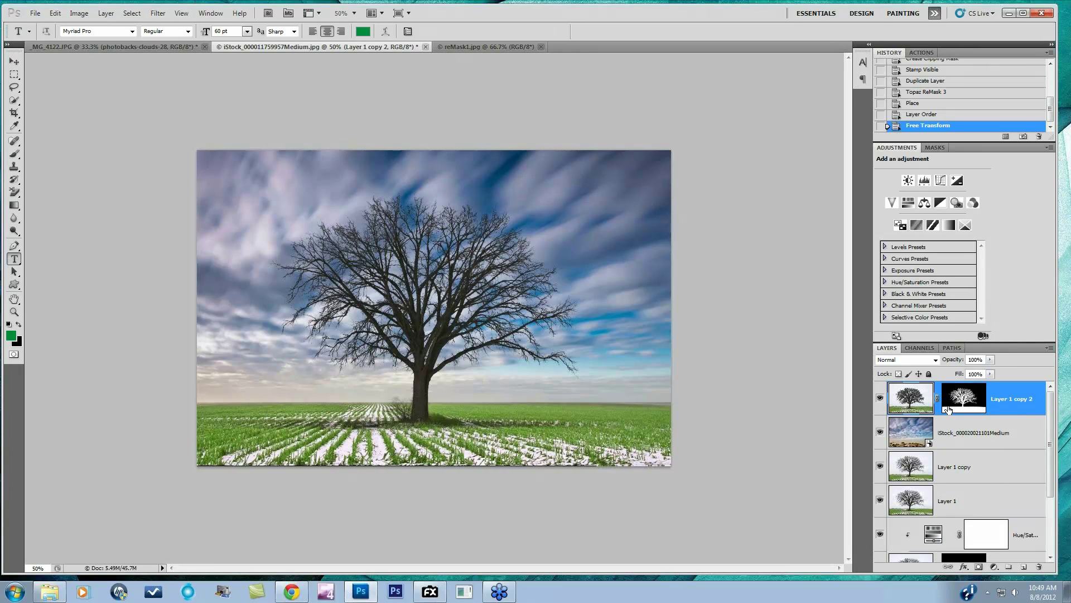
{"action": "left_click", "coordinate": [159, 13]}
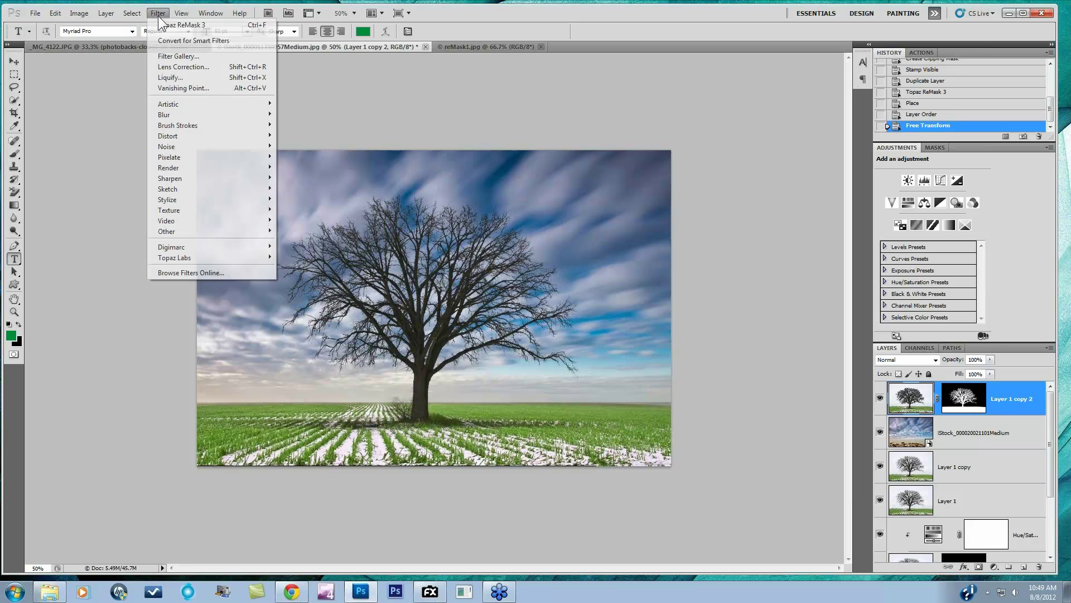
{"action": "mouse_move", "coordinate": [175, 258]}
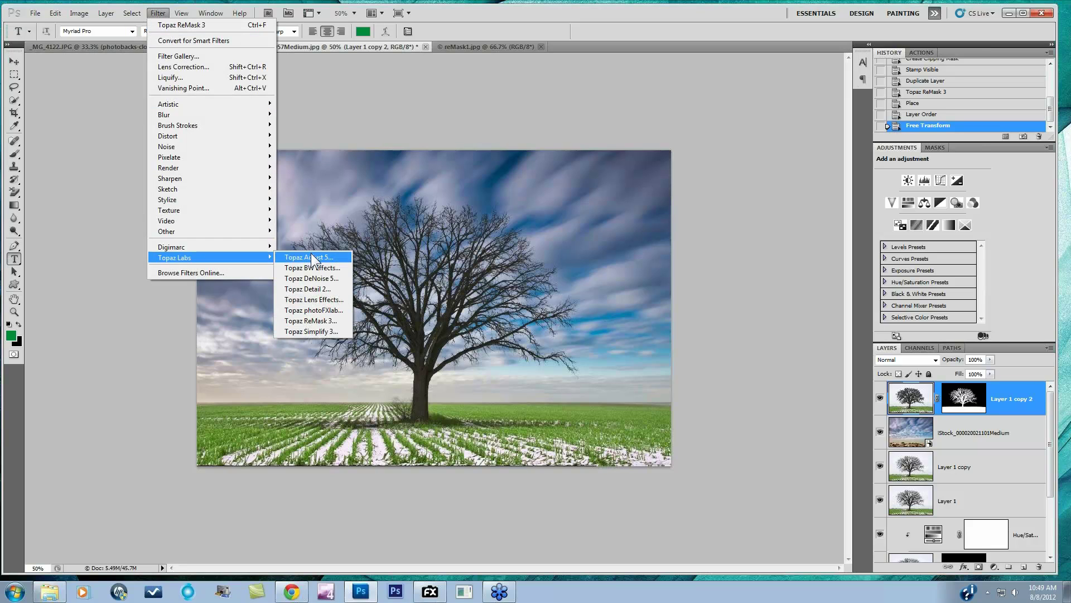
{"action": "left_click", "coordinate": [308, 321]}
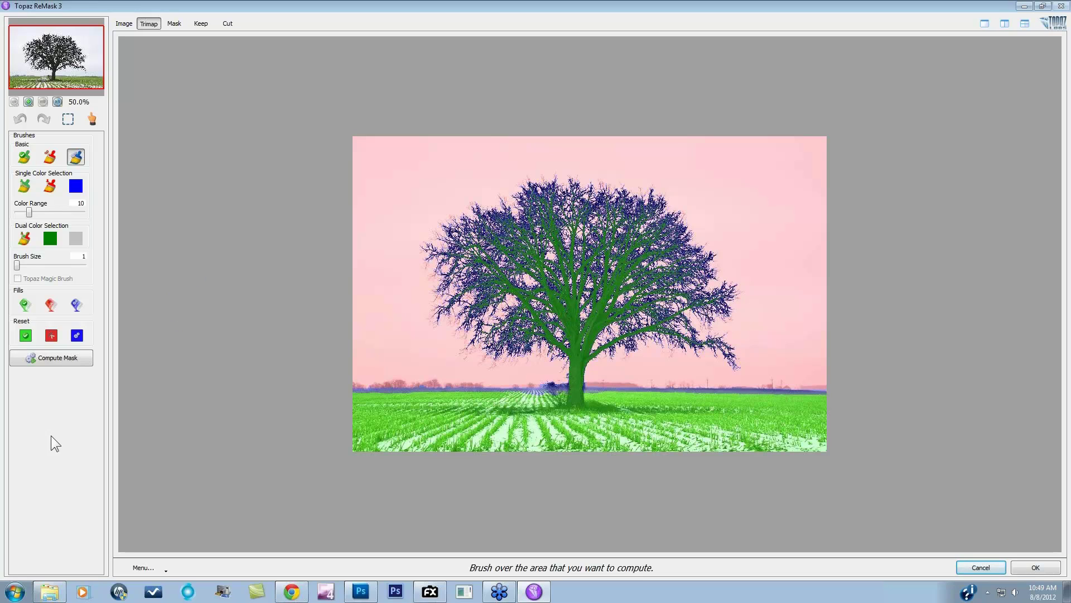
Compute the tree's mask, open the dialog for saving the trimap or mask, and leave without saving.
{"action": "left_click", "coordinate": [52, 356]}
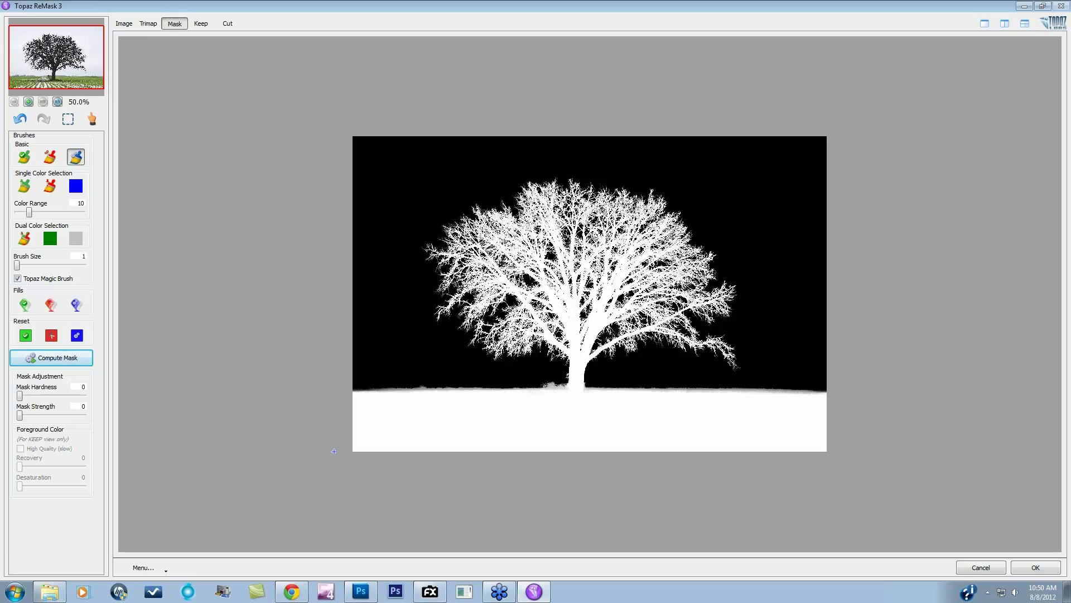
{"action": "left_click", "coordinate": [165, 568]}
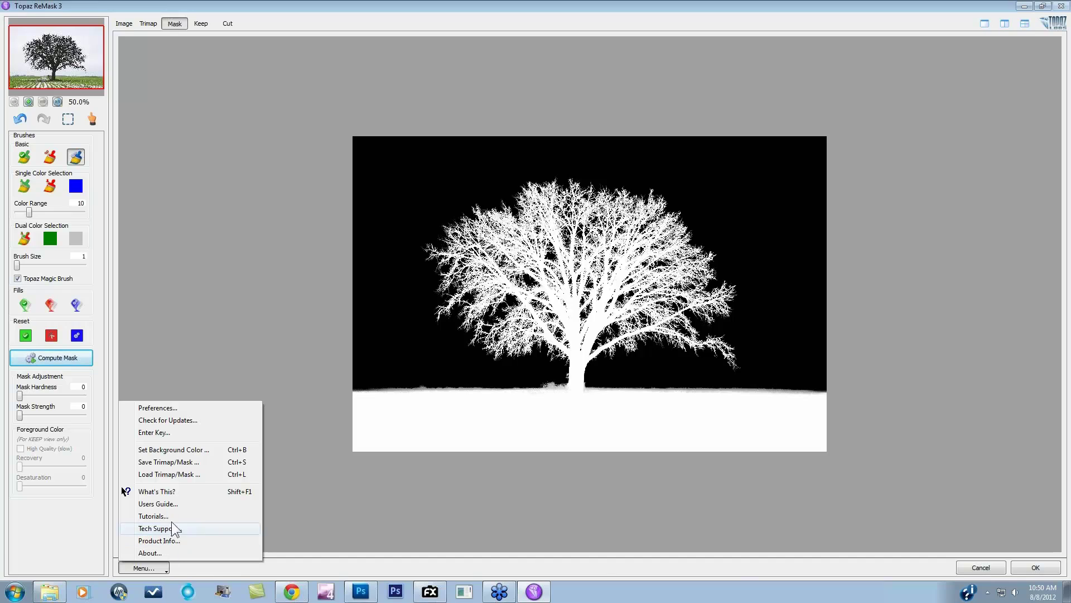
{"action": "left_click", "coordinate": [174, 464]}
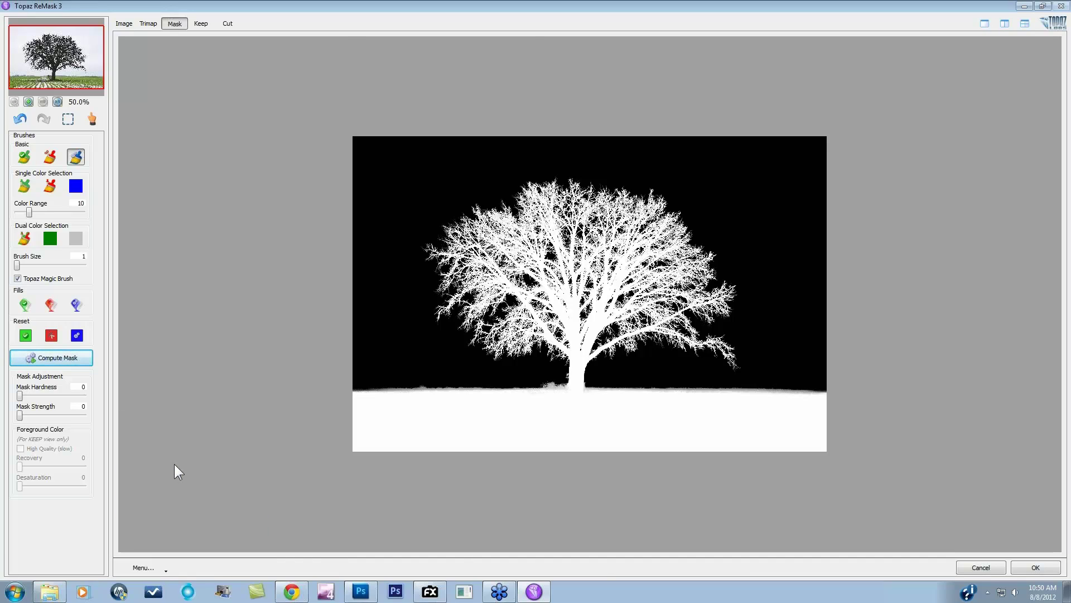
{"action": "left_click_drag", "start_coordinate": [526, 112], "coordinate": [530, 201]}
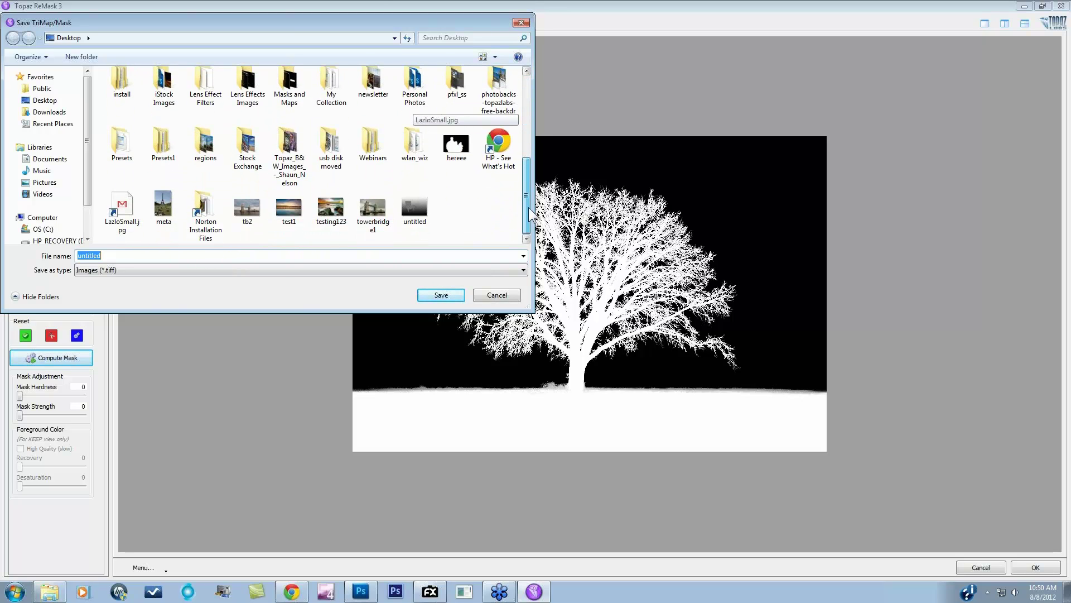
{"action": "left_click", "coordinate": [486, 294]}
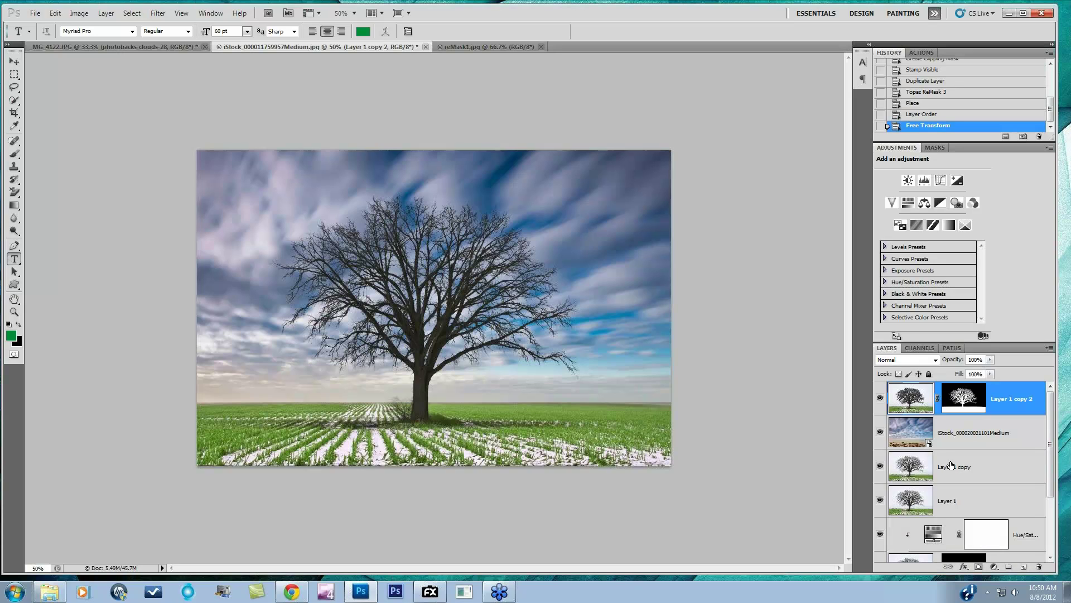
Run Topaz ReMask 3 on Layer 1 copy, open the dialog for loading a saved trimap or mask, and cancel the filter.
{"action": "left_click", "coordinate": [949, 467]}
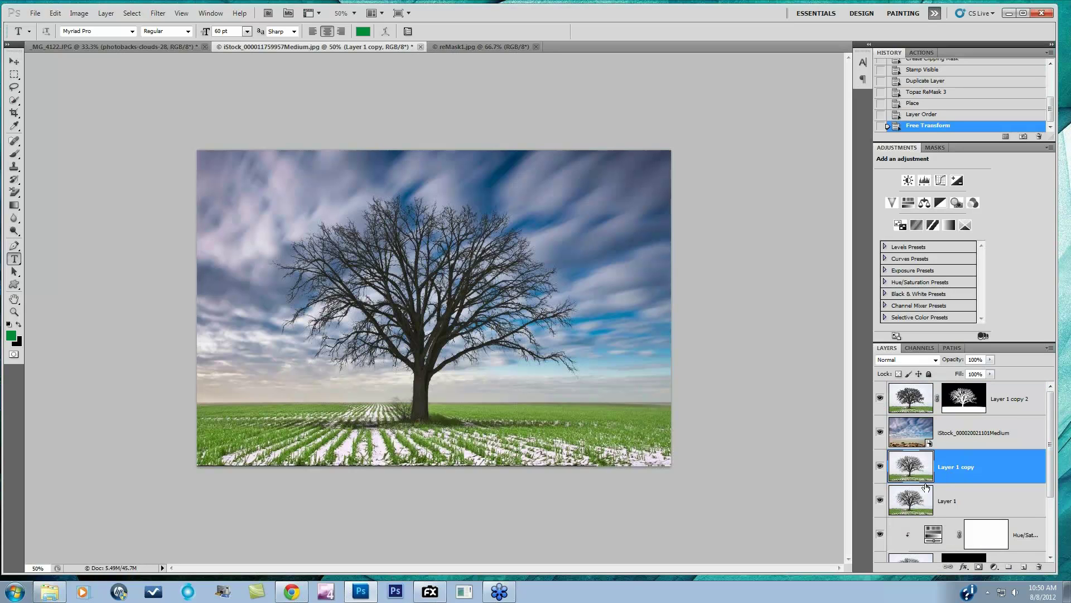
{"action": "left_click", "coordinate": [160, 10]}
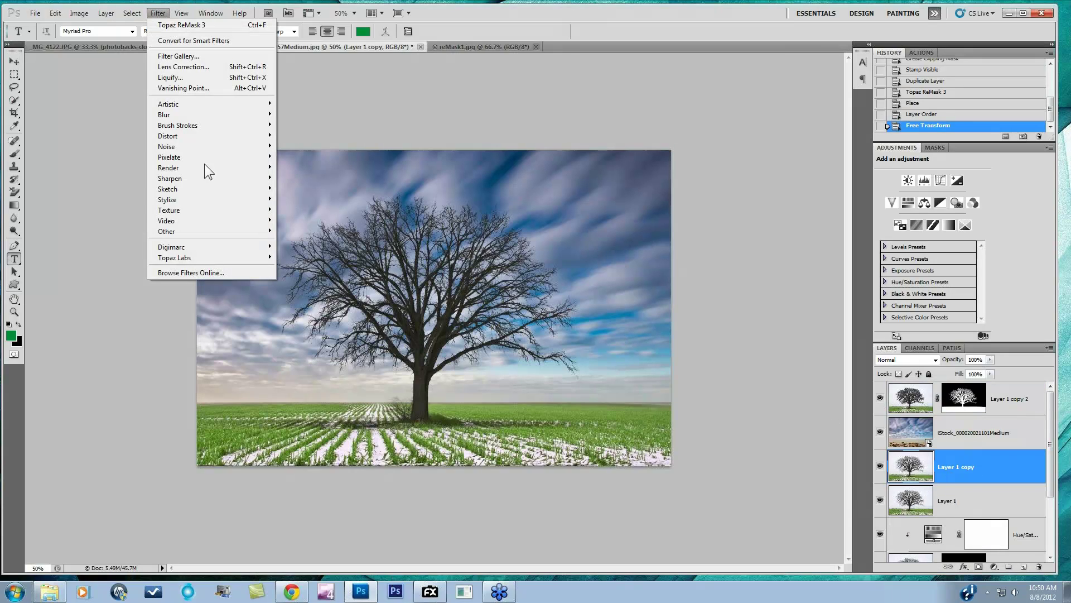
{"action": "mouse_move", "coordinate": [223, 257]}
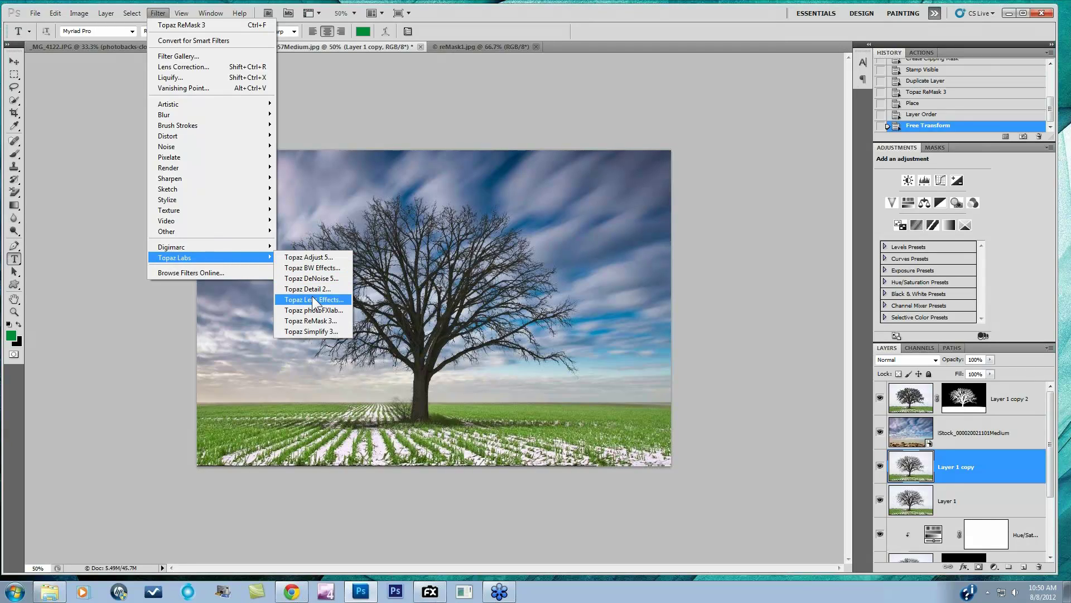
{"action": "left_click", "coordinate": [310, 320]}
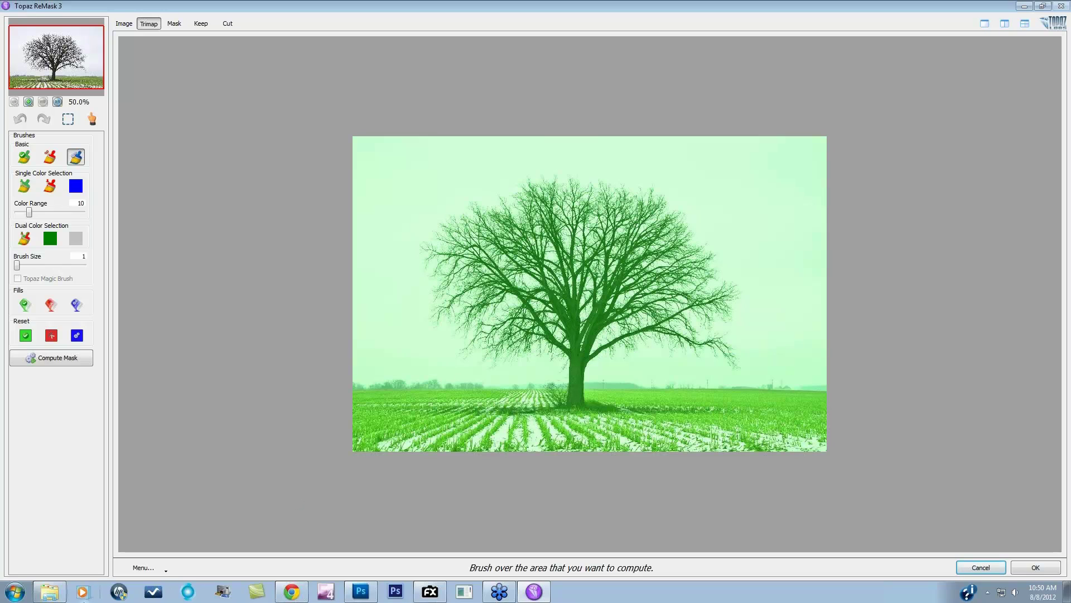
{"action": "left_click", "coordinate": [163, 567]}
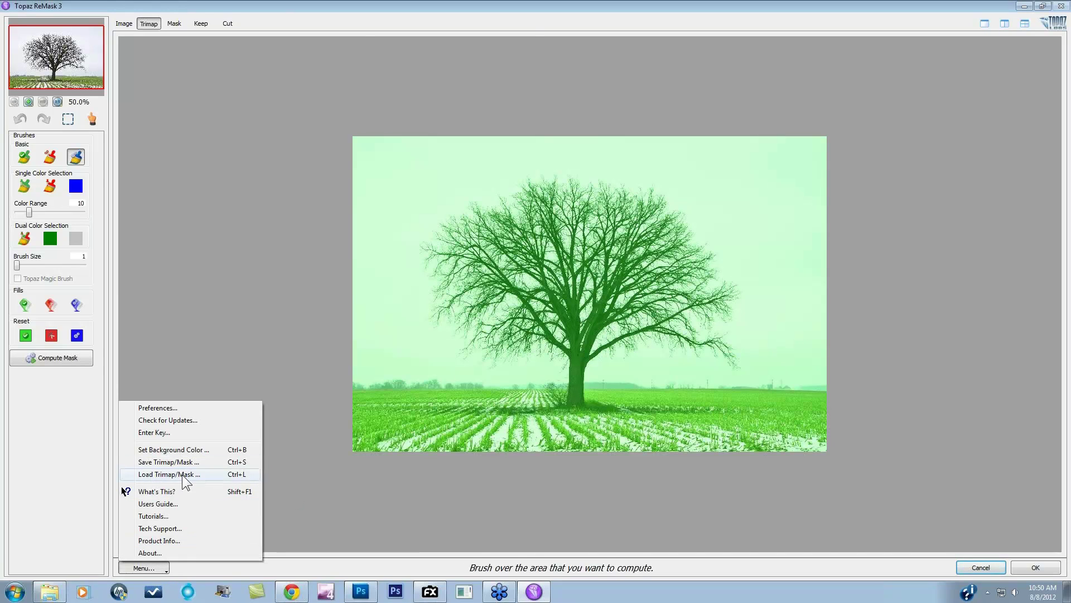
{"action": "left_click", "coordinate": [183, 476]}
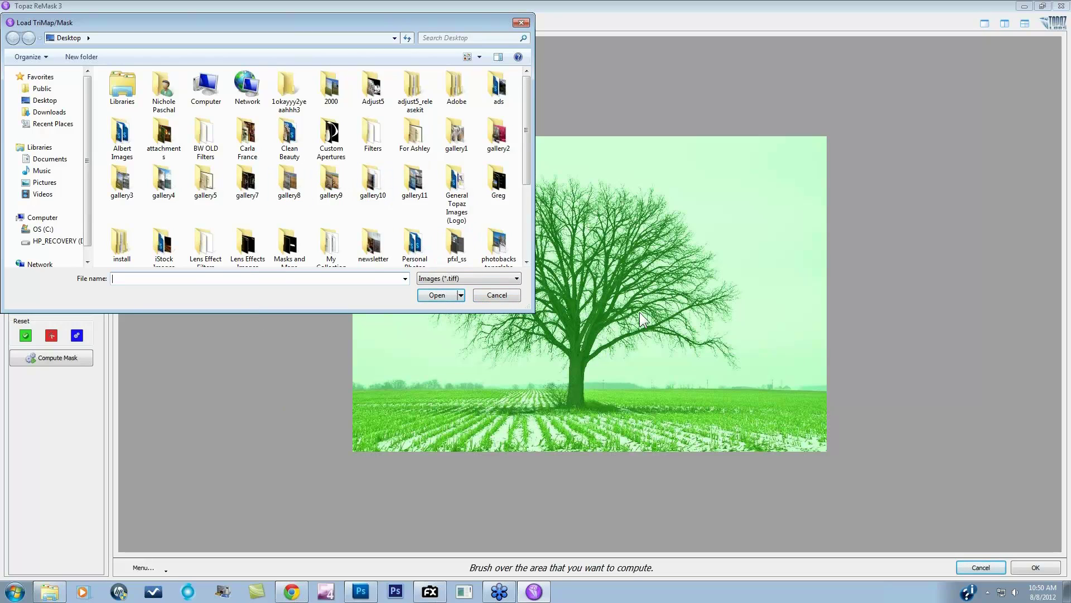
{"action": "left_click", "coordinate": [483, 296]}
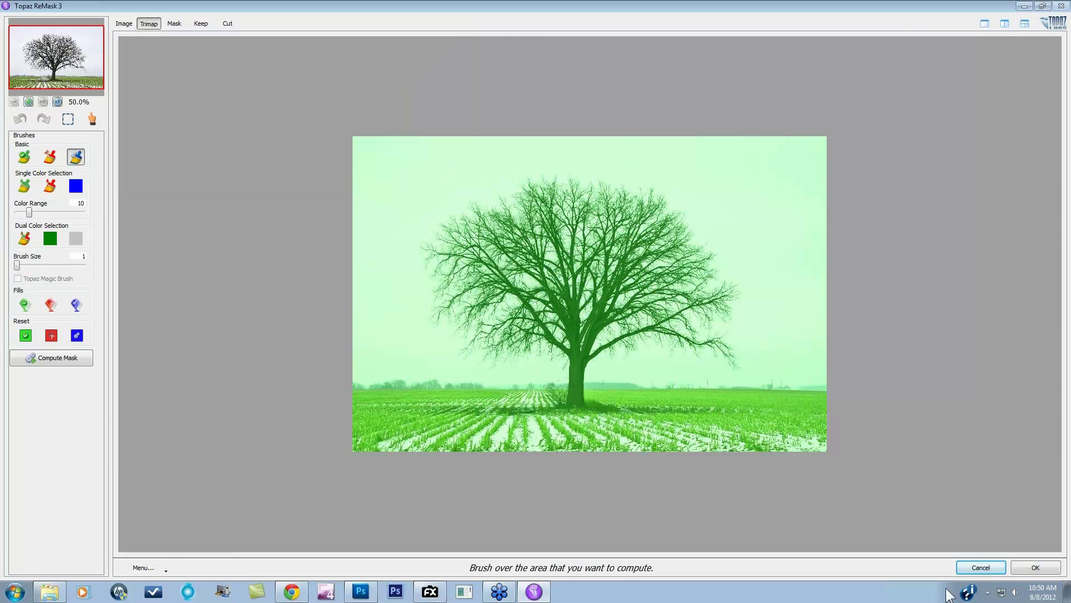
{"action": "left_click", "coordinate": [981, 568]}
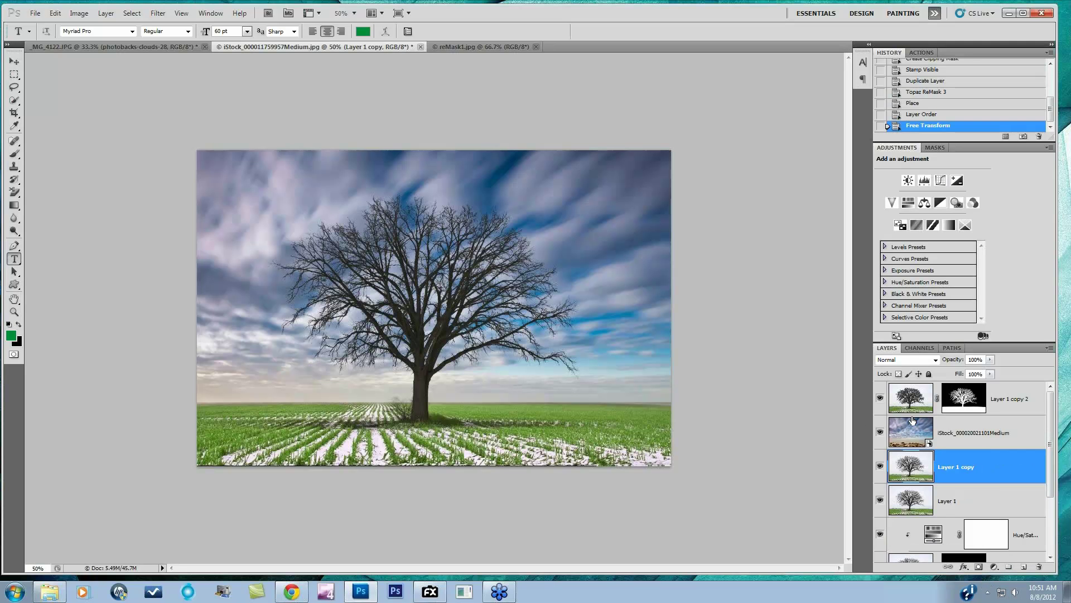
{"action": "left_click", "coordinate": [1004, 407]}
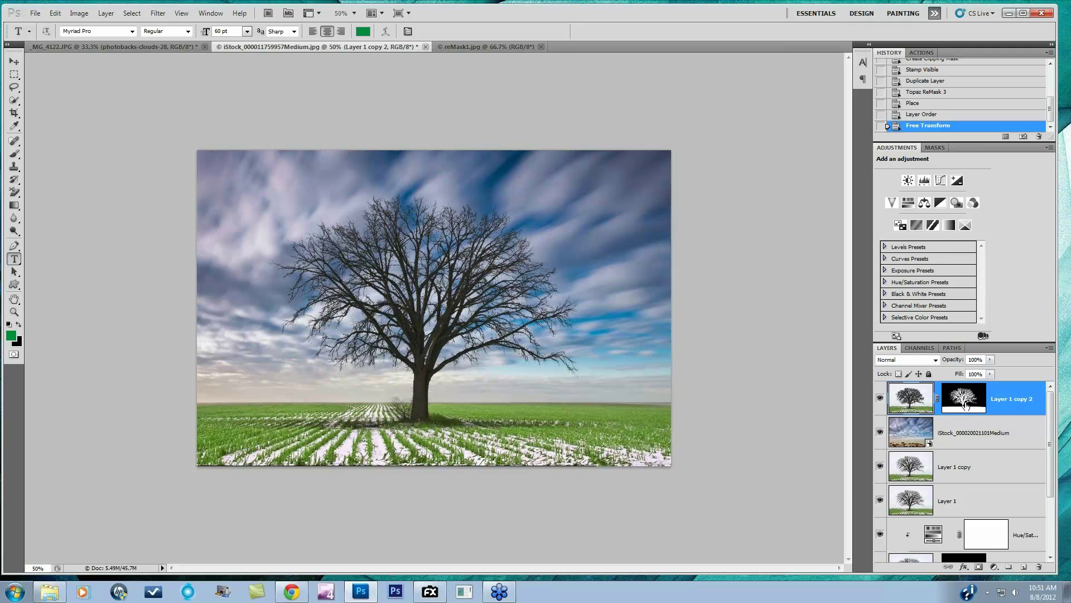
{"action": "left_click", "coordinate": [965, 403]}
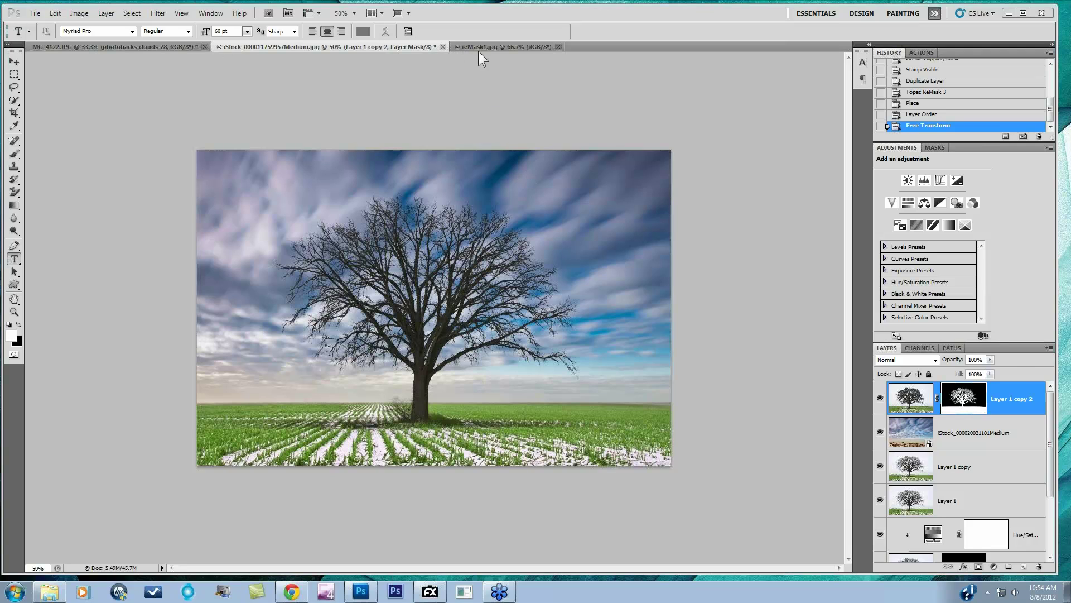
{"action": "left_click_drag", "start_coordinate": [478, 52], "coordinate": [346, 117]}
{"action": "left_click_drag", "start_coordinate": [988, 399], "coordinate": [815, 354]}
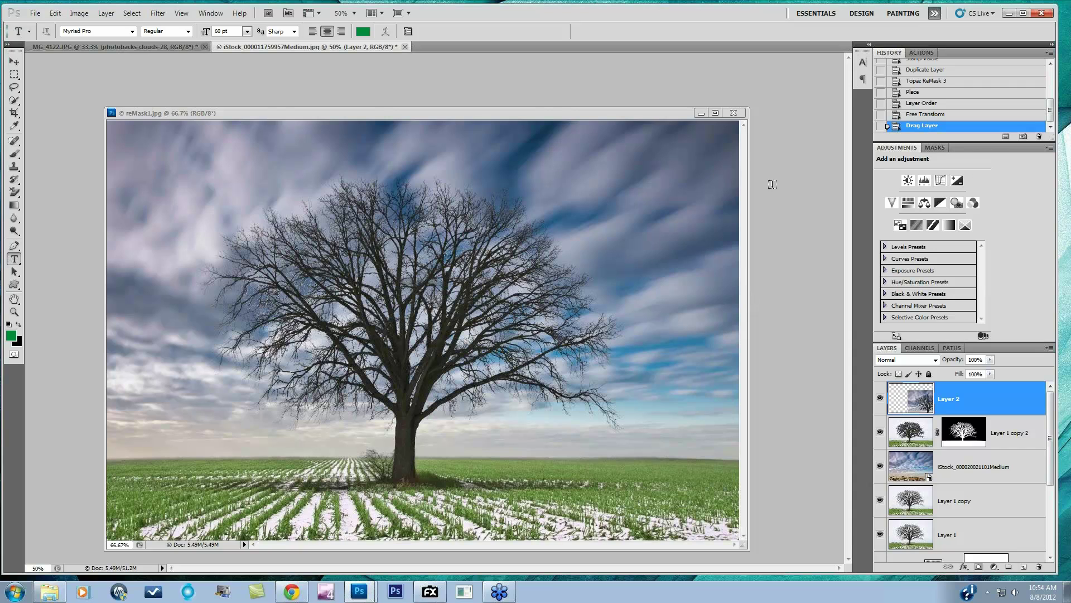
Move the copied tree image on Layer 2 around the canvas, and position it to cover nearly the whole picture.
{"action": "left_click", "coordinate": [783, 190]}
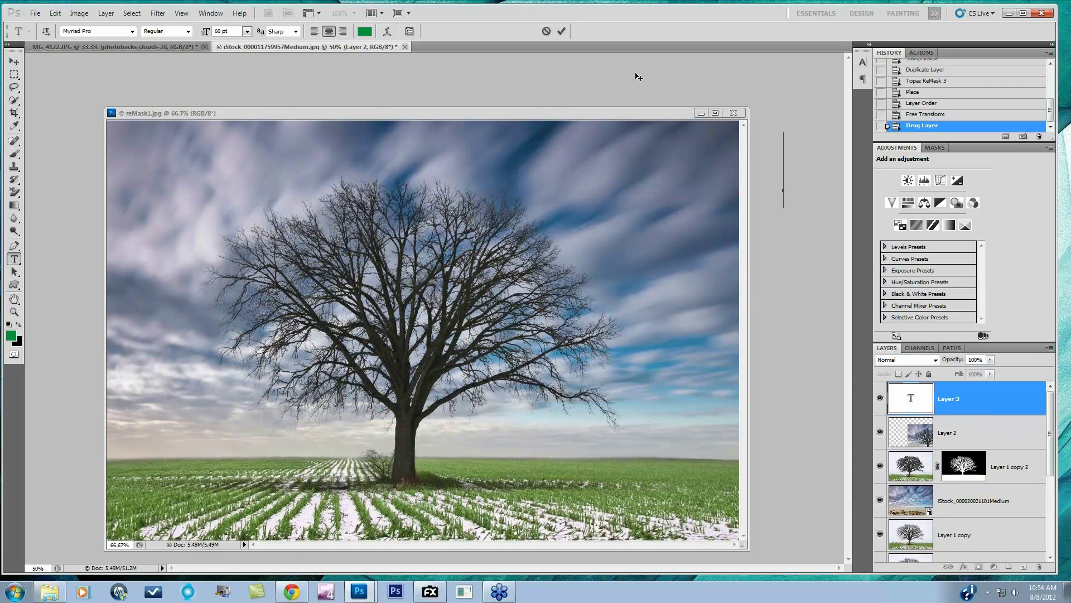
{"action": "left_click", "coordinate": [293, 114]}
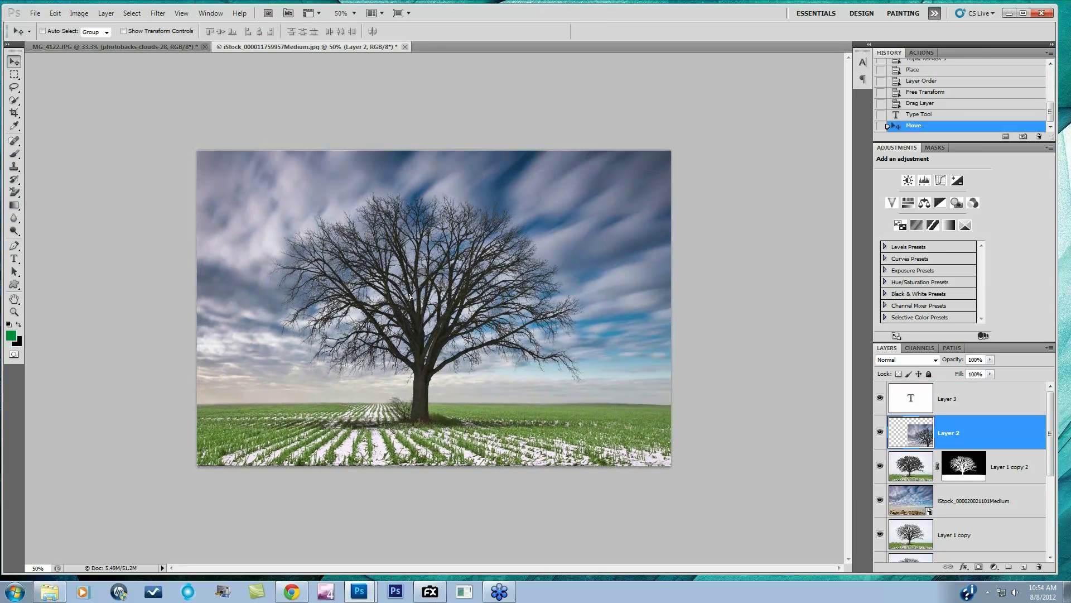
{"action": "left_click_drag", "start_coordinate": [410, 298], "coordinate": [647, 444]}
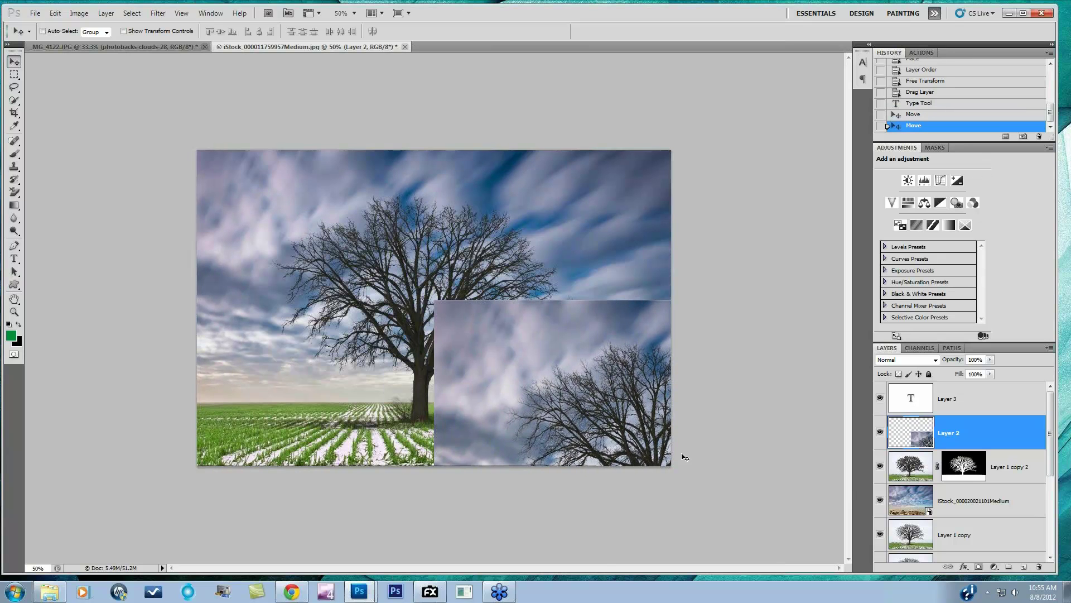
{"action": "left_click_drag", "start_coordinate": [587, 364], "coordinate": [358, 204]}
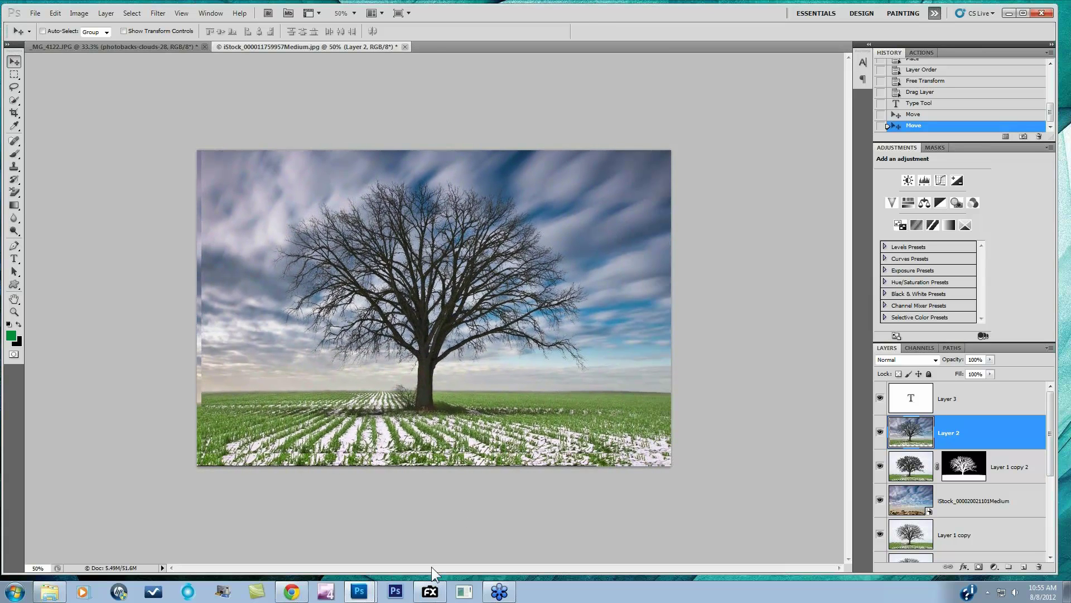
Switch to photoFXlab, view the images in the remaskpics folder available to add as a layer, and cancel the selection.
{"action": "left_click", "coordinate": [440, 595]}
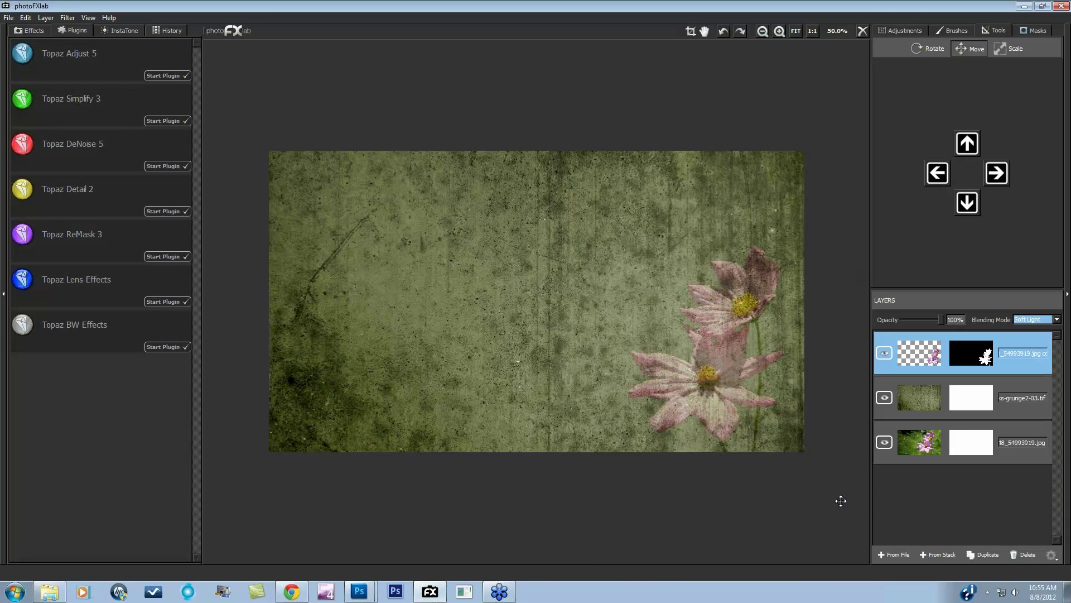
{"action": "left_click", "coordinate": [892, 554]}
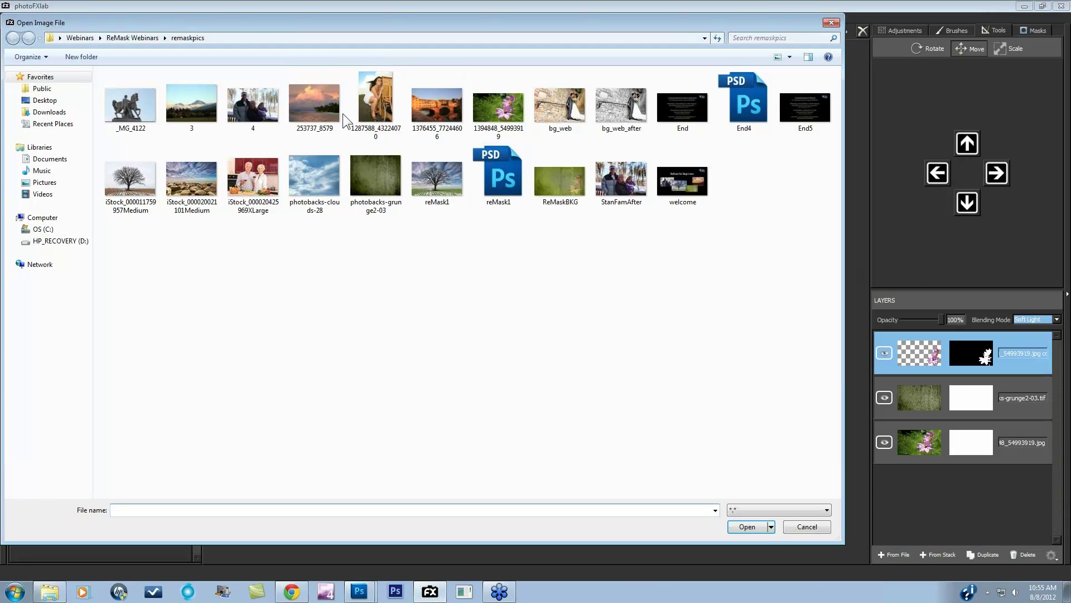
{"action": "left_click", "coordinate": [816, 529]}
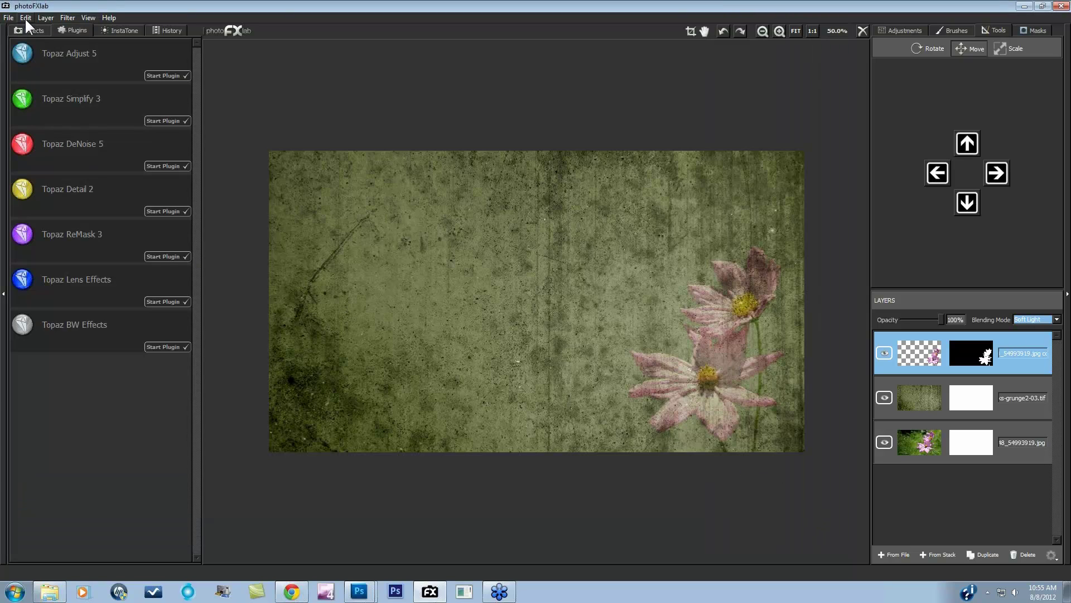
{"action": "left_click", "coordinate": [43, 17]}
{"action": "left_click", "coordinate": [48, 25]}
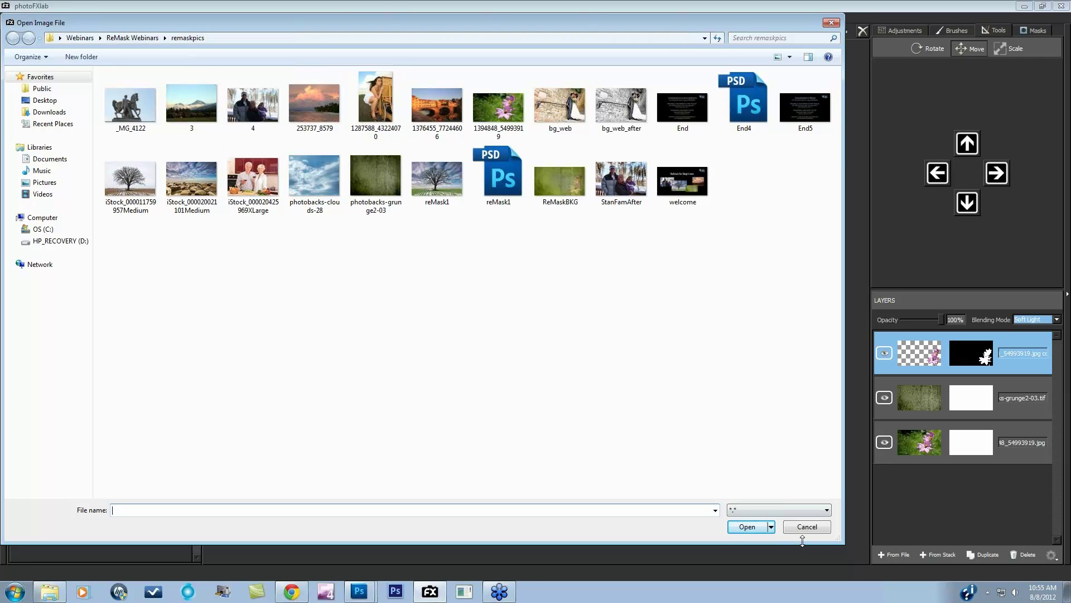
{"action": "left_click", "coordinate": [808, 527]}
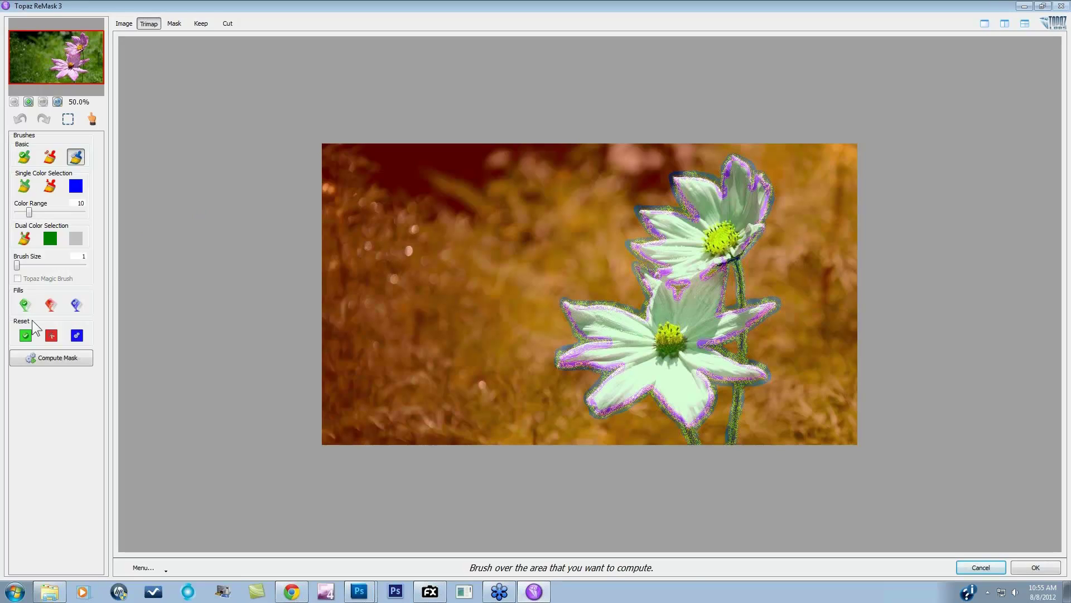
Compute the flowers' mask in Topaz ReMask 3 and set Mask Hardness to 52 and Mask Strength to 67.
{"action": "left_click", "coordinate": [54, 360]}
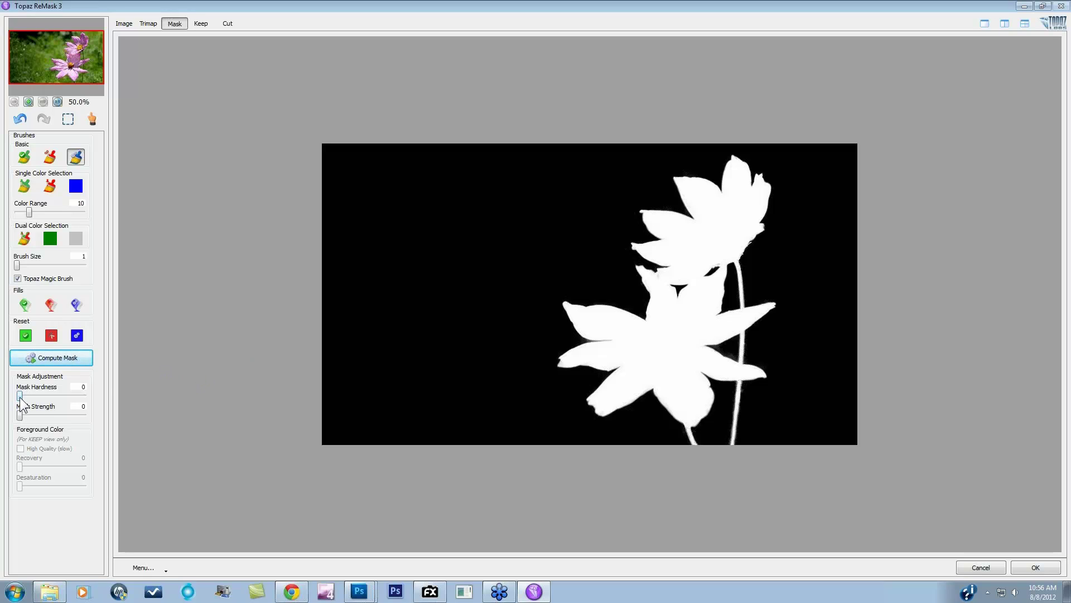
{"action": "left_click_drag", "start_coordinate": [20, 397], "coordinate": [63, 414]}
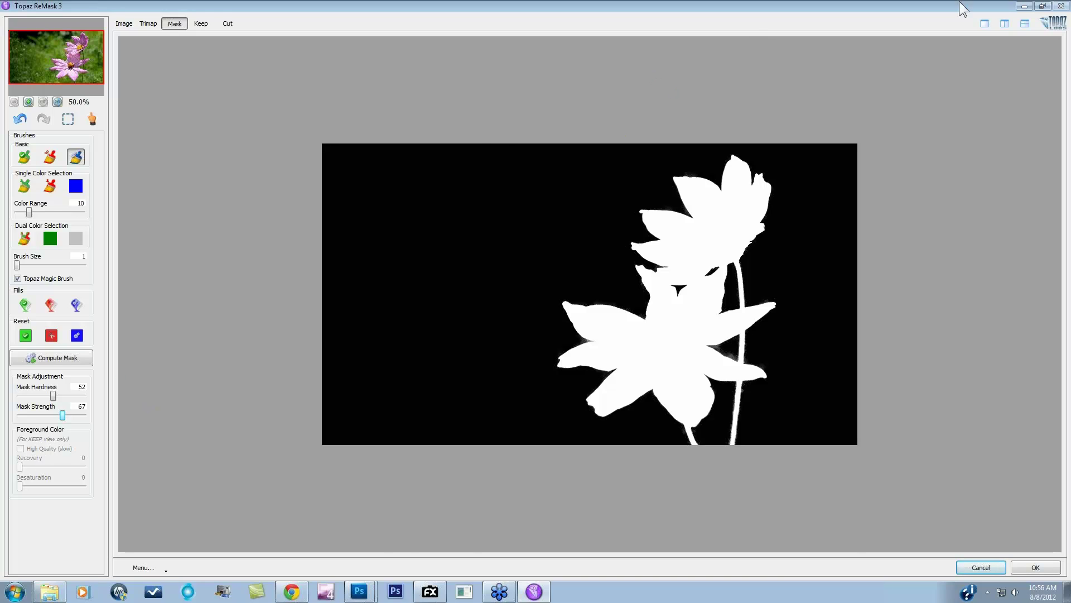
Try a foreground color Recovery of 89 in the four-pane view, and reset it to 0.
{"action": "left_click", "coordinate": [1024, 23]}
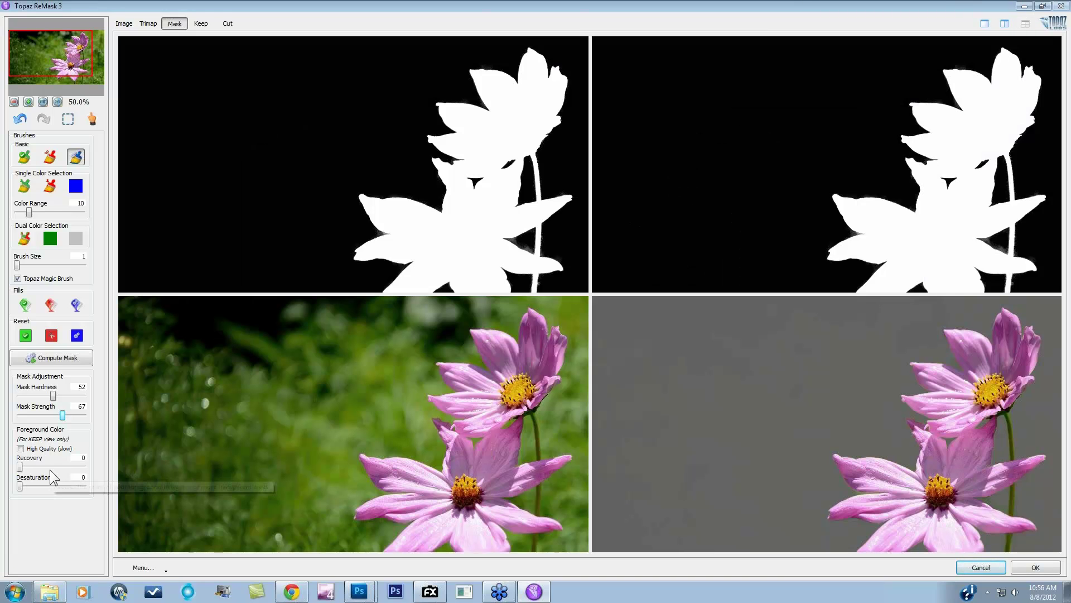
{"action": "left_click_drag", "start_coordinate": [20, 467], "coordinate": [78, 469]}
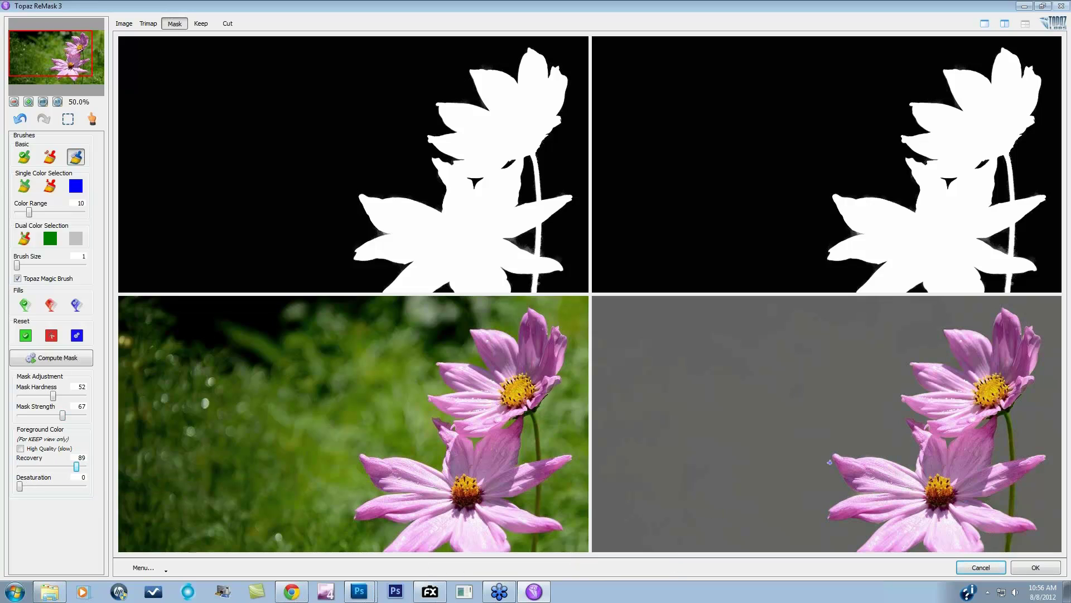
{"action": "left_click_drag", "start_coordinate": [78, 466], "coordinate": [7, 472]}
Compare the flowers' mask with the Keep result side by side, and show the Keep result in a single pane.
{"action": "left_click", "coordinate": [1000, 23]}
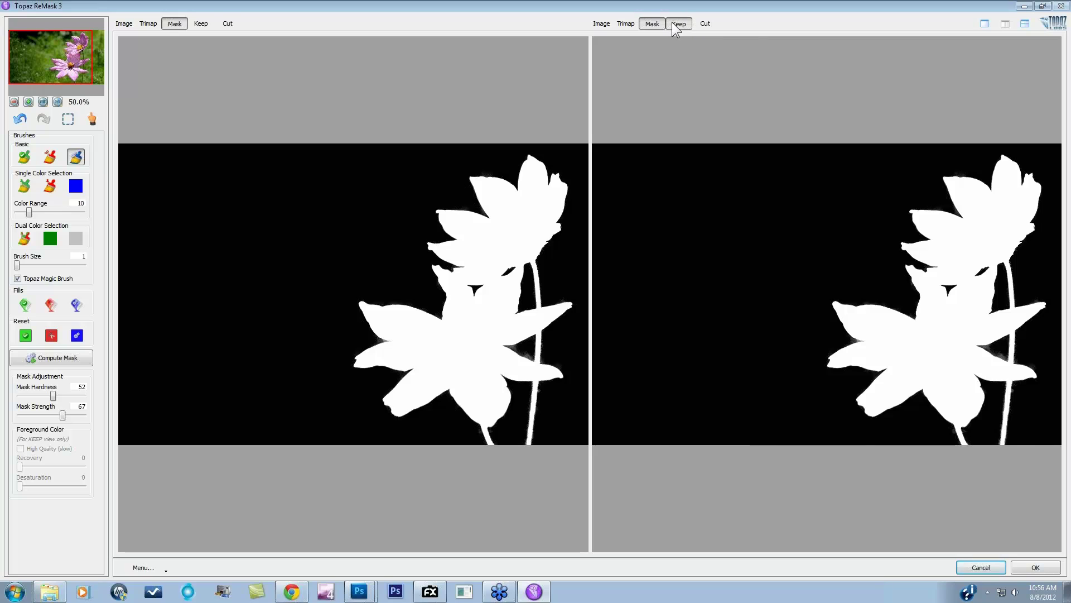
{"action": "left_click", "coordinate": [678, 23]}
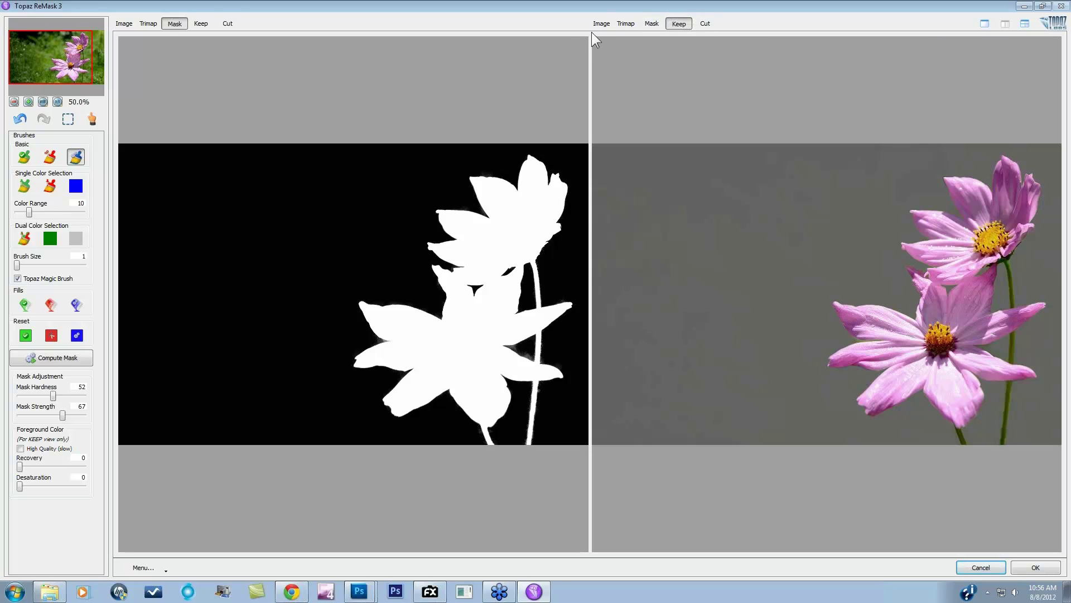
{"action": "left_click", "coordinate": [984, 24]}
{"action": "left_click", "coordinate": [202, 24]}
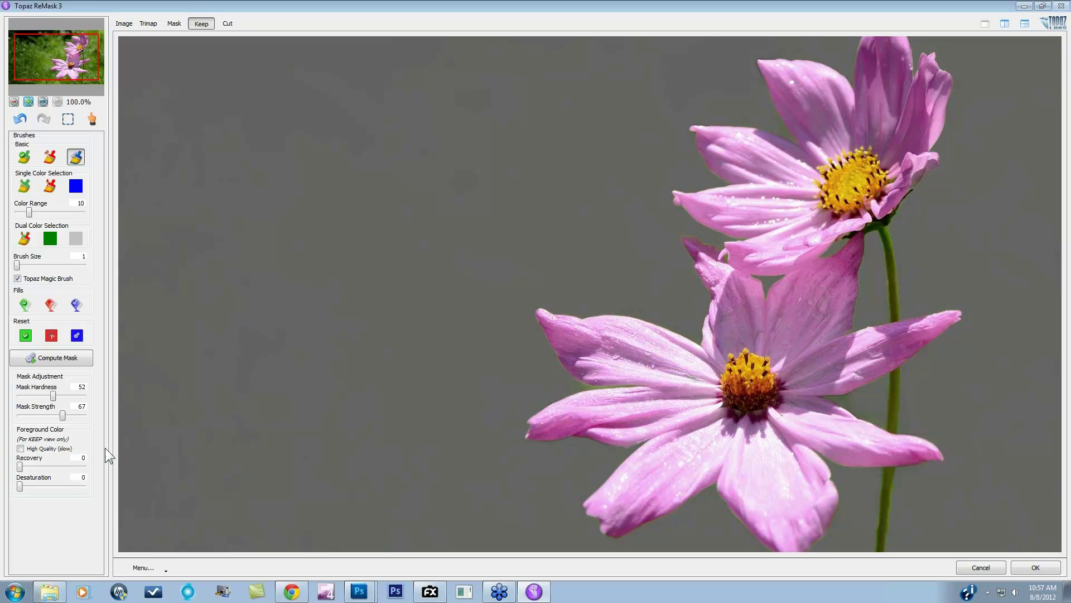
Try a foreground color Recovery of 92 on the flower cutout, and reduce it to 4.
{"action": "left_click_drag", "start_coordinate": [20, 467], "coordinate": [80, 467]}
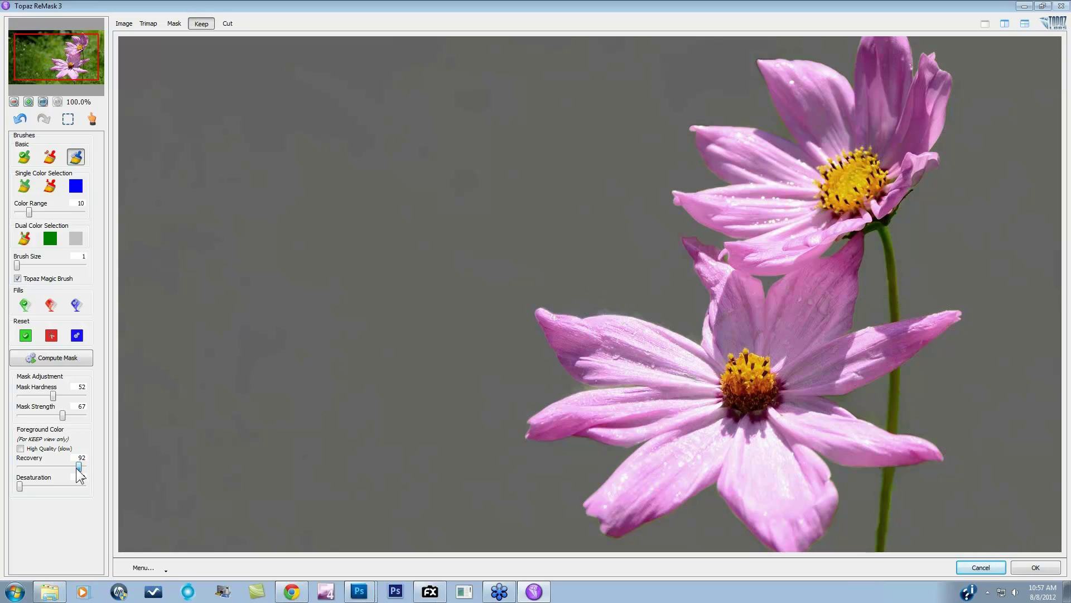
{"action": "left_click_drag", "start_coordinate": [79, 465], "coordinate": [26, 466]}
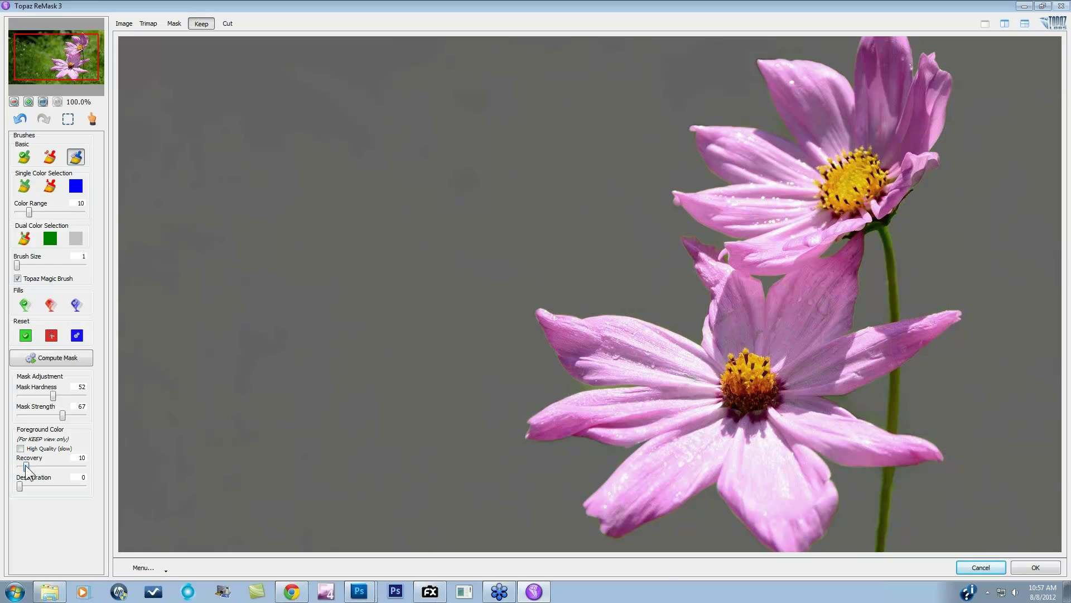
{"action": "left_click_drag", "start_coordinate": [26, 466], "coordinate": [22, 466]}
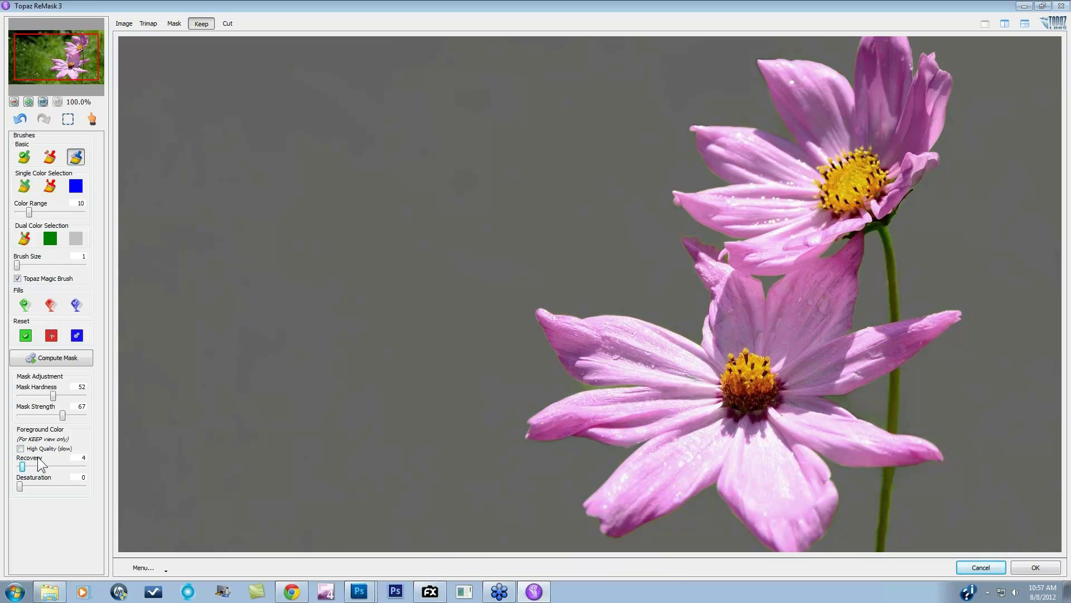